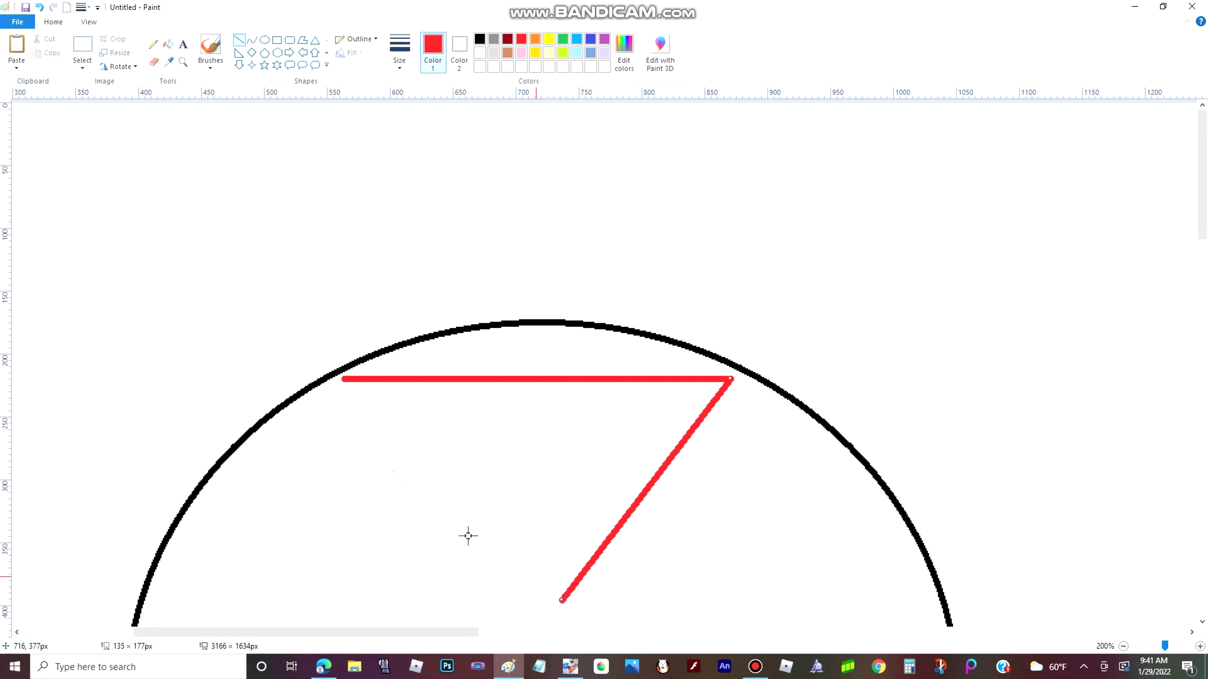
Close the red inverted triangle in the circle's upper part and draw a smaller inverted red triangle inside it with straight lines
{"action": "left_click_drag", "start_coordinate": [346, 380], "coordinate": [547, 610]}
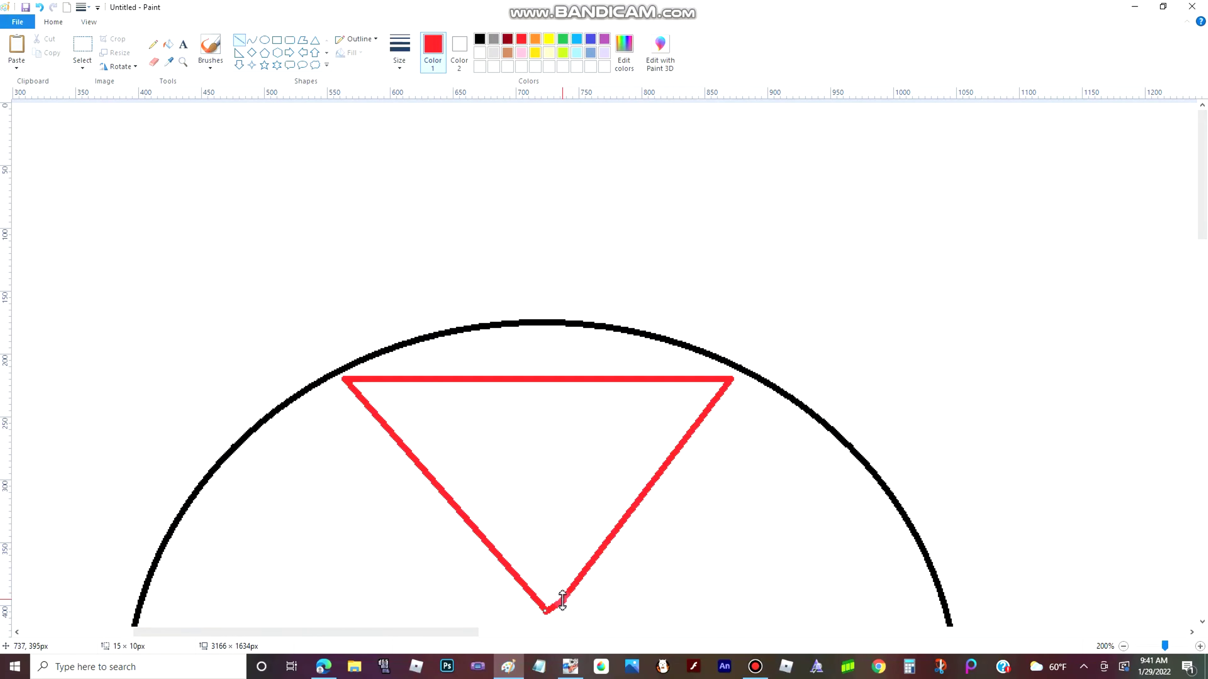
{"action": "left_click_drag", "start_coordinate": [455, 632], "coordinate": [989, 632]}
{"action": "scroll", "coordinate": [729, 575], "scroll_direction": "down", "scroll_amount": 4}
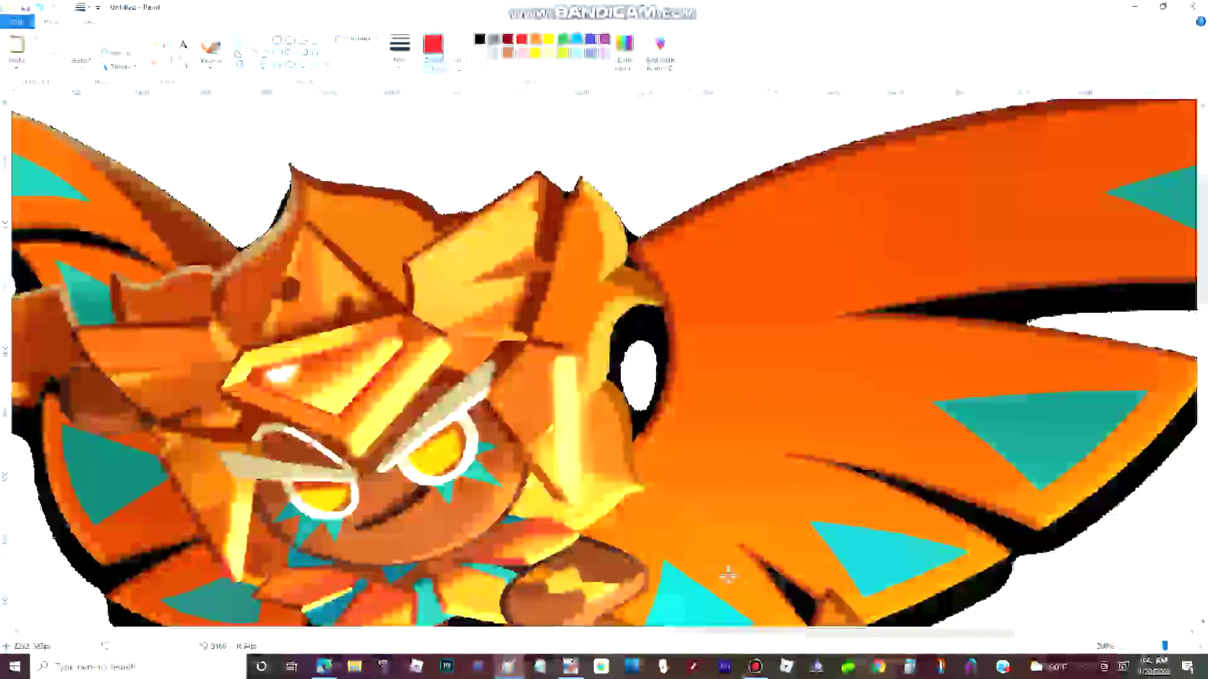
{"action": "left_click_drag", "start_coordinate": [694, 634], "coordinate": [280, 634]}
{"action": "scroll", "coordinate": [186, 442], "scroll_direction": "up", "scroll_amount": 2}
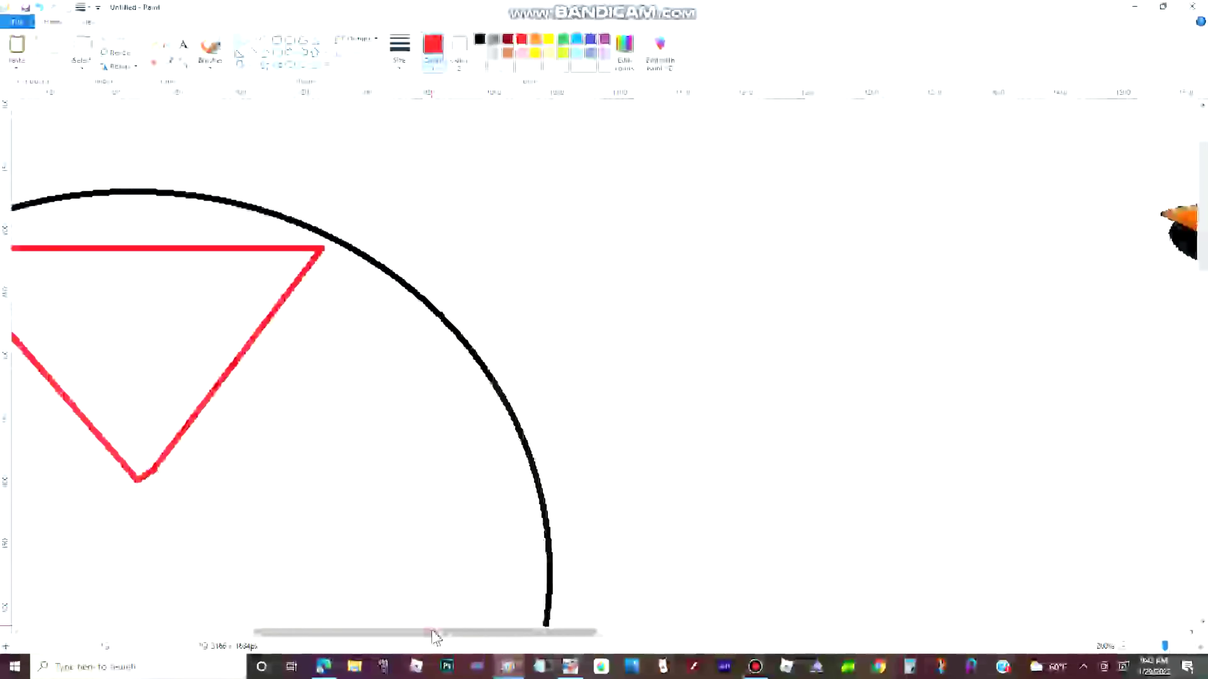
{"action": "left_click_drag", "start_coordinate": [432, 634], "coordinate": [310, 634]}
{"action": "left_click_drag", "start_coordinate": [393, 268], "coordinate": [553, 456]}
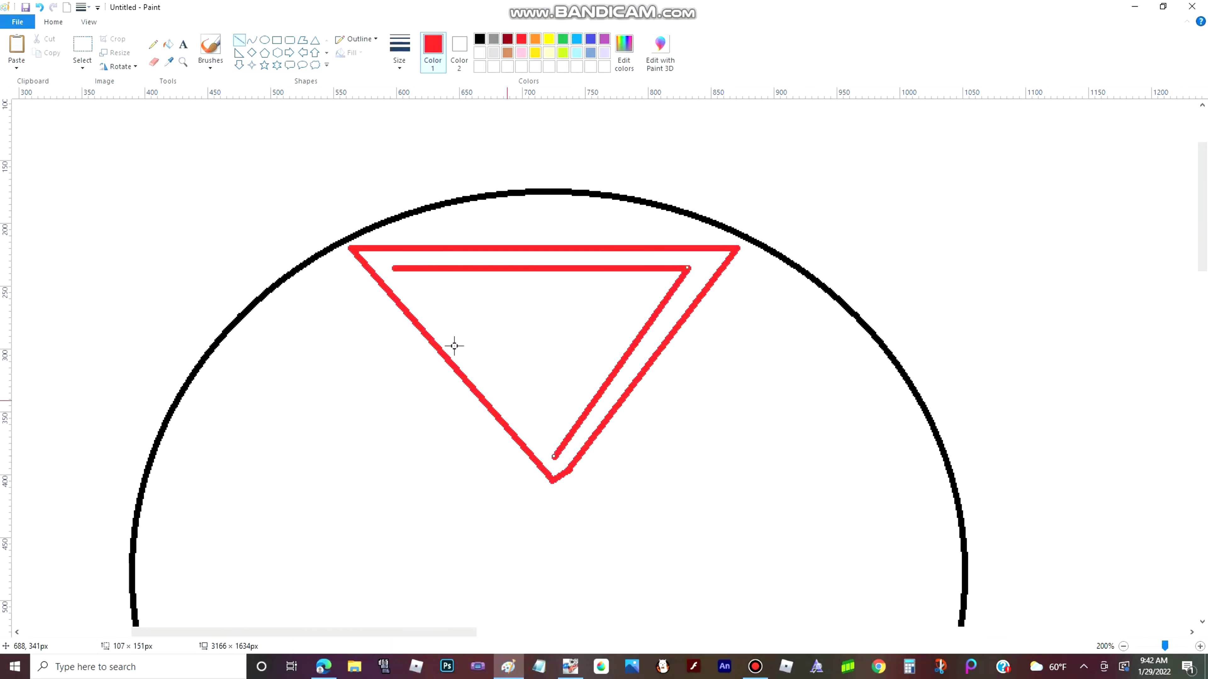
{"action": "left_click_drag", "start_coordinate": [396, 269], "coordinate": [554, 459]}
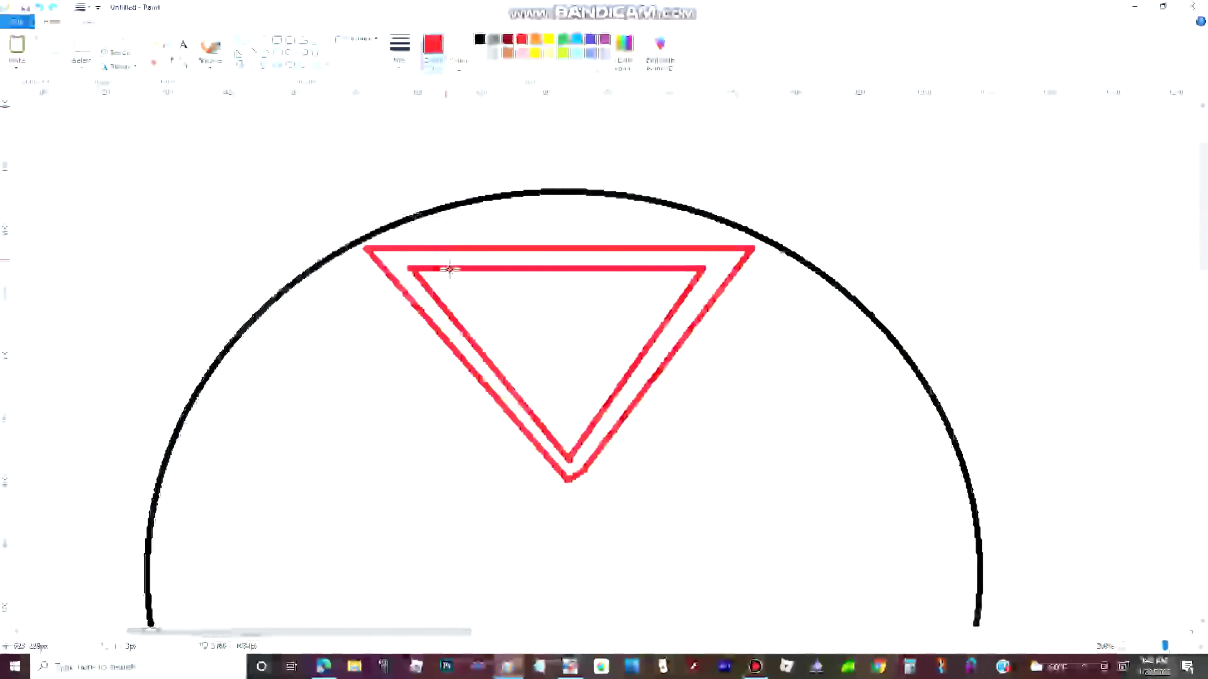
{"action": "left_click_drag", "start_coordinate": [454, 280], "coordinate": [499, 283]}
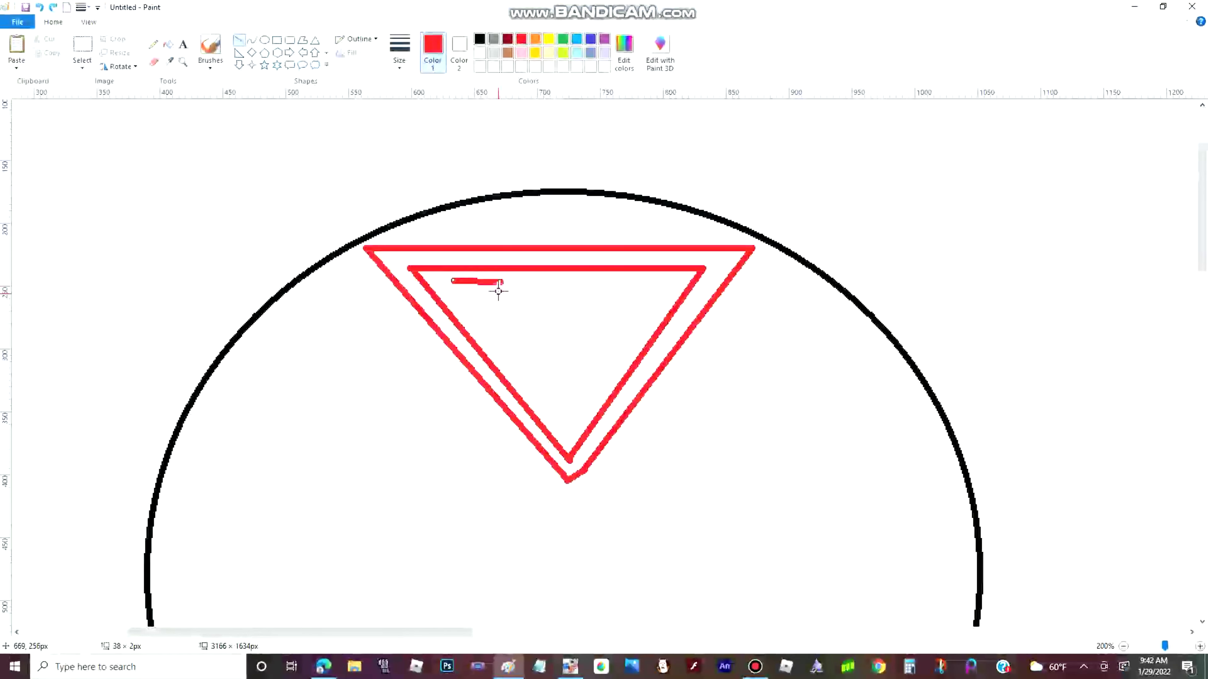
{"action": "key", "text": "ctrl+z"}
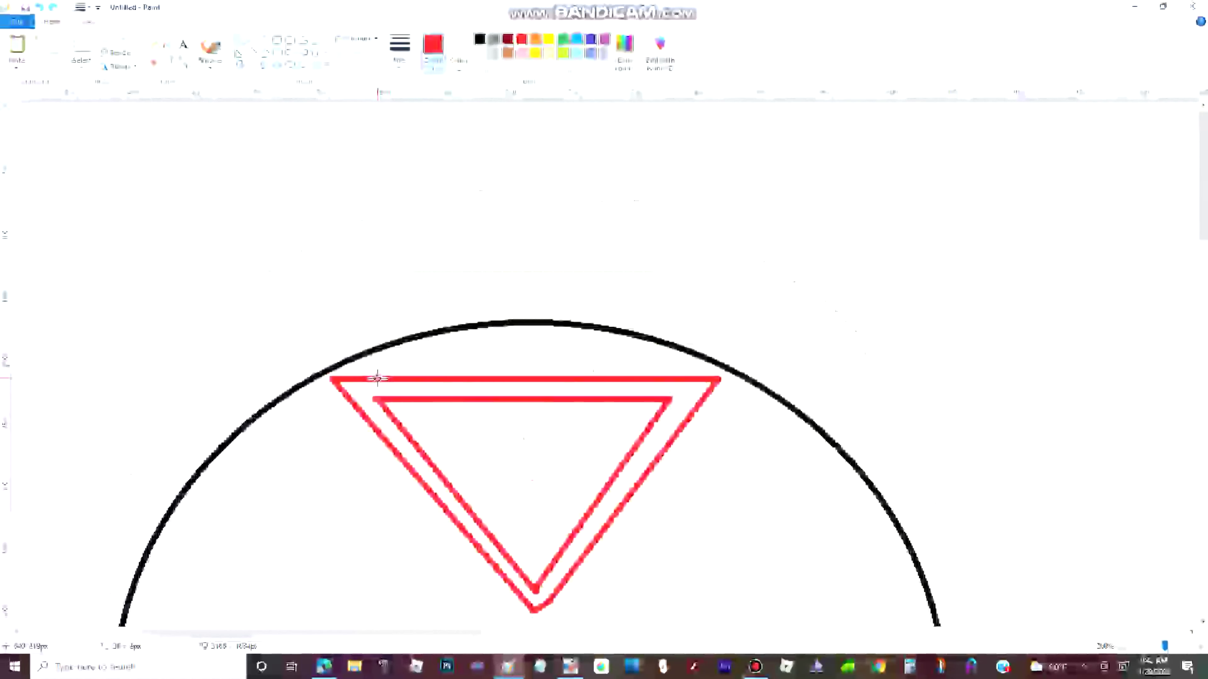
Draw an upright red triangle on the inverted triangle's upper edge and remove the circle's arc inside it with white
{"action": "mouse_move", "coordinate": [378, 379]}
{"action": "left_mouse_down"}
{"action": "mouse_move", "coordinate": [534, 206]}
{"action": "mouse_move", "coordinate": [669, 377]}
{"action": "left_mouse_up"}
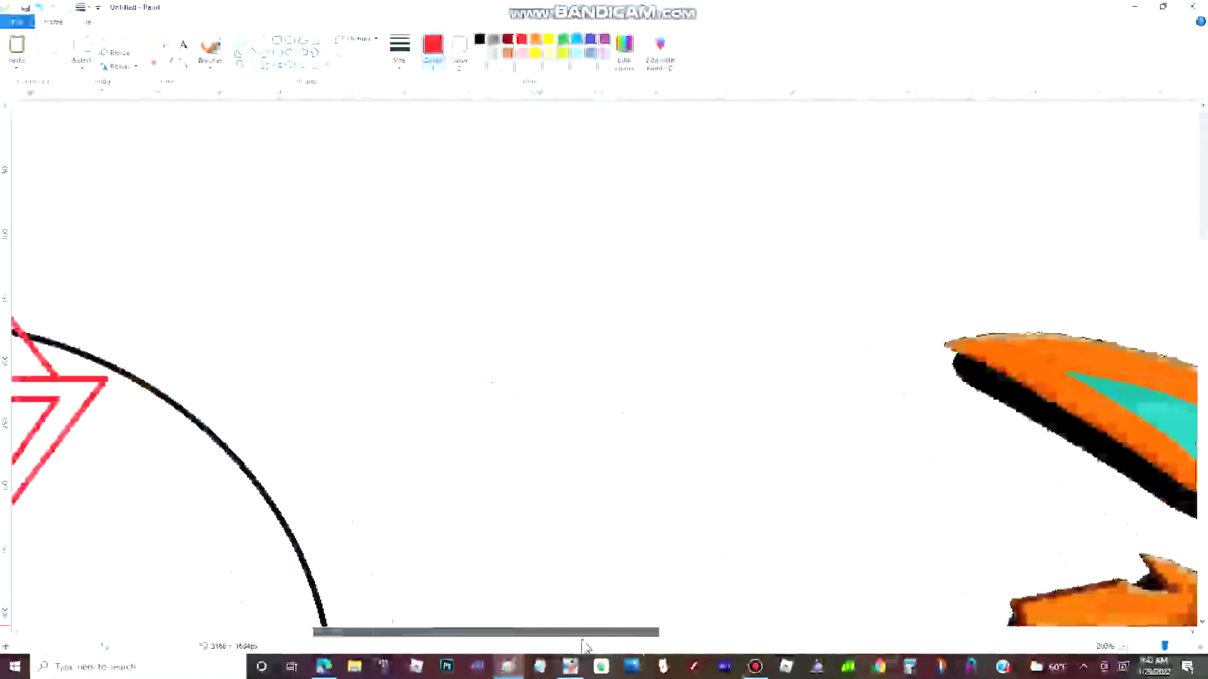
{"action": "left_click", "coordinate": [169, 61]}
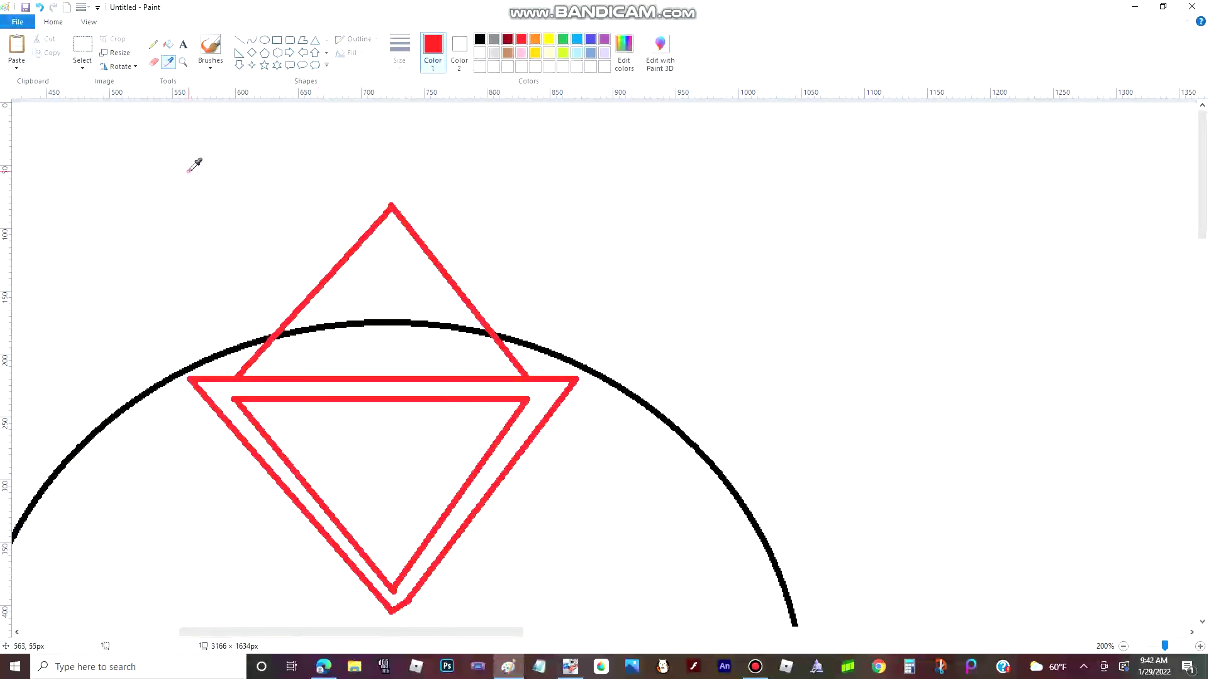
{"action": "left_click", "coordinate": [194, 162]}
{"action": "left_click", "coordinate": [412, 323]}
{"action": "scroll", "coordinate": [420, 321], "scroll_direction": "down", "scroll_amount": 3}
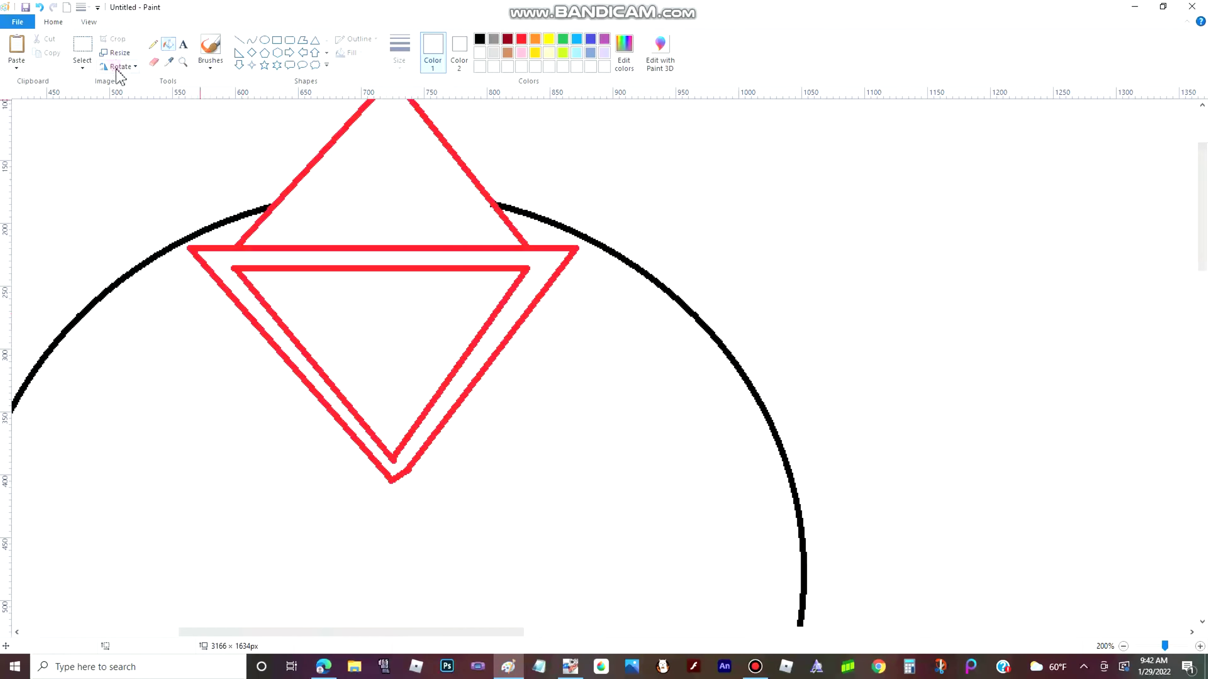
{"action": "left_click", "coordinate": [152, 62]}
{"action": "scroll", "coordinate": [495, 212], "scroll_direction": "up", "scroll_amount": 3}
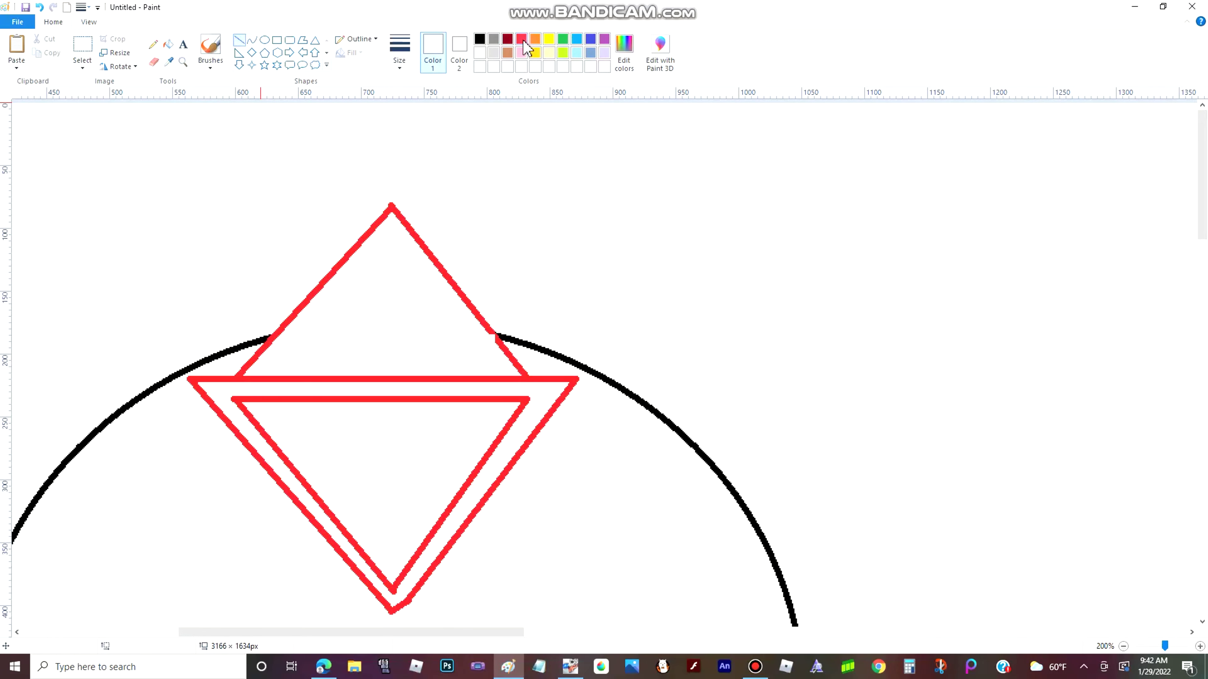
Draw two small red ellipses inside the upright triangle, one near each slanted side
{"action": "left_click", "coordinate": [269, 42]}
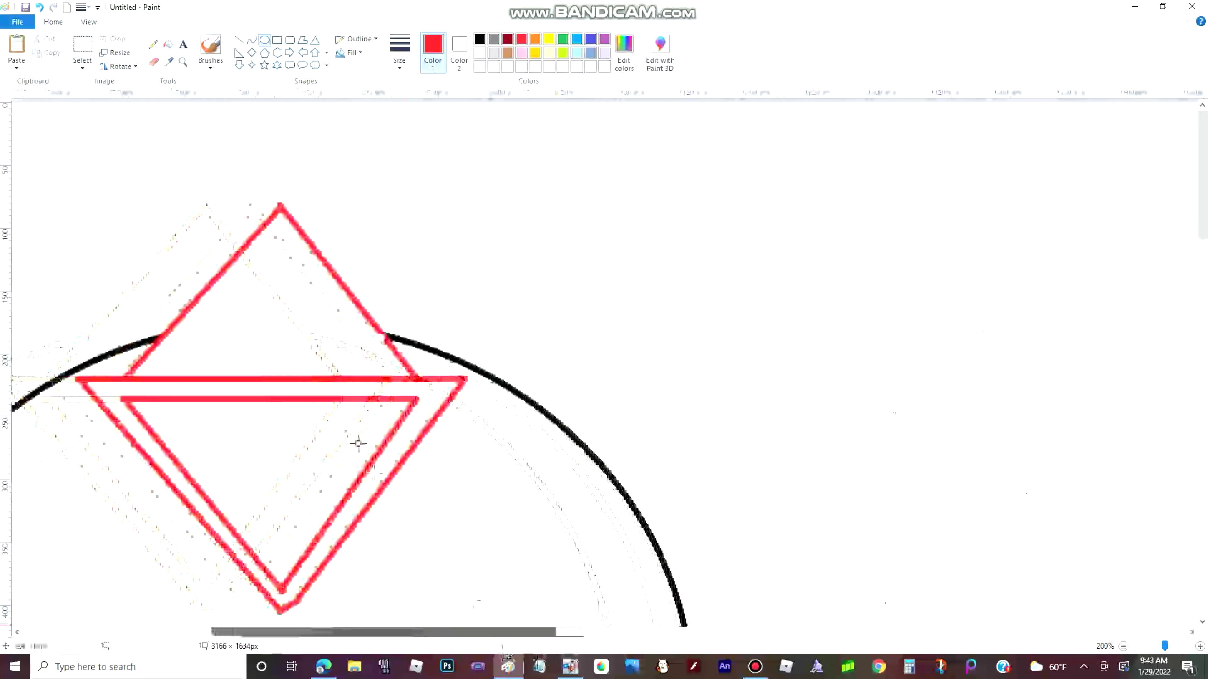
{"action": "left_click_drag", "start_coordinate": [206, 291], "coordinate": [196, 283]}
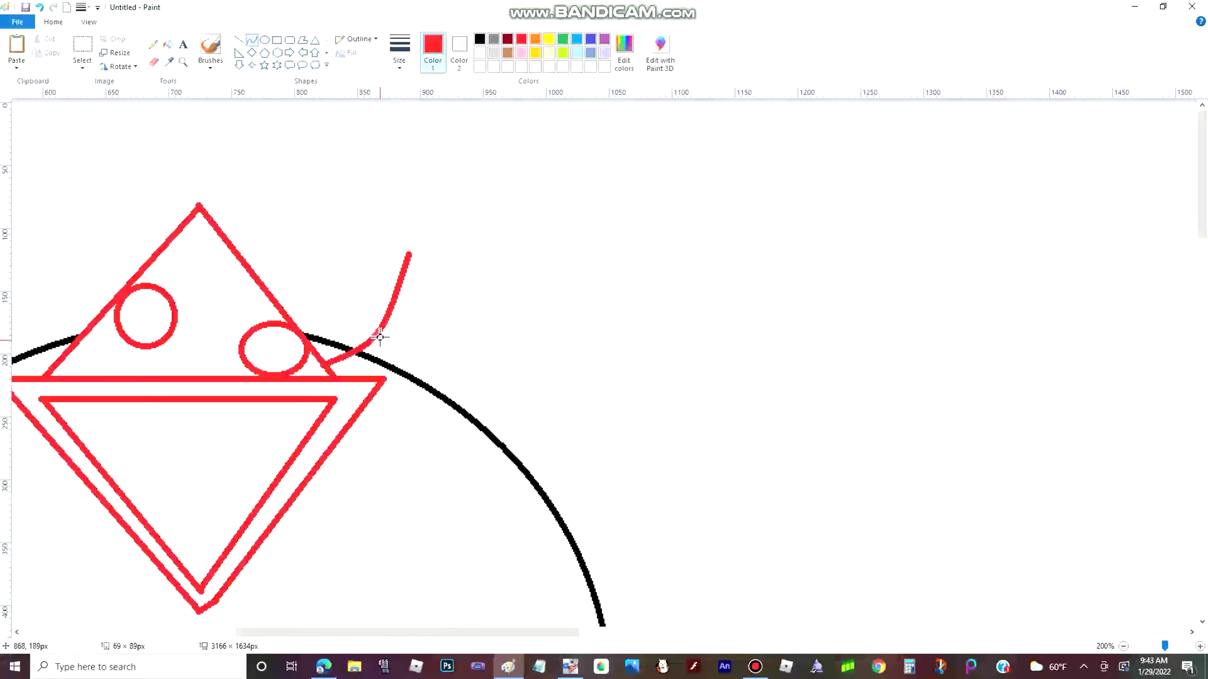
Draw a red horn-shaped outline with the Curve tool, rising from the triangles' right side and ending in a wider closed tip
{"action": "left_click_drag", "start_coordinate": [380, 324], "coordinate": [395, 342]}
{"action": "mouse_move", "coordinate": [329, 457]}
{"action": "left_mouse_down"}
{"action": "mouse_move", "coordinate": [506, 340]}
{"action": "mouse_move", "coordinate": [443, 455]}
{"action": "left_mouse_up"}
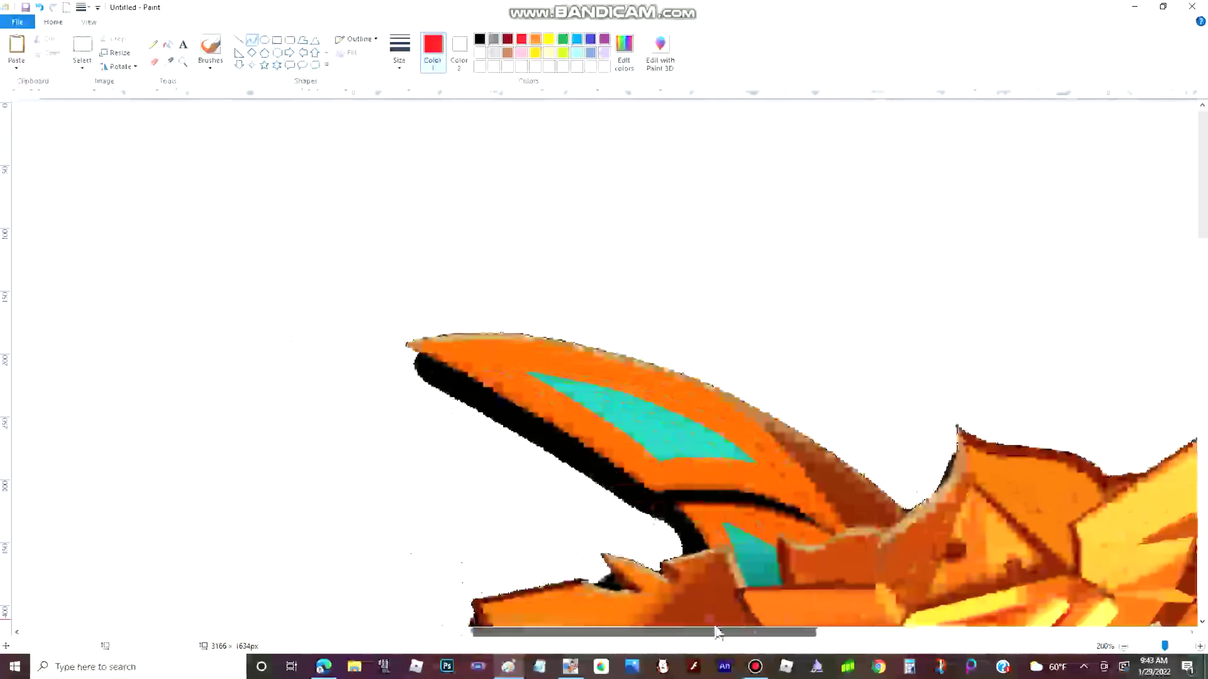
{"action": "mouse_move", "coordinate": [366, 335]}
{"action": "left_mouse_down"}
{"action": "mouse_move", "coordinate": [389, 254]}
{"action": "mouse_move", "coordinate": [394, 274]}
{"action": "left_mouse_up"}
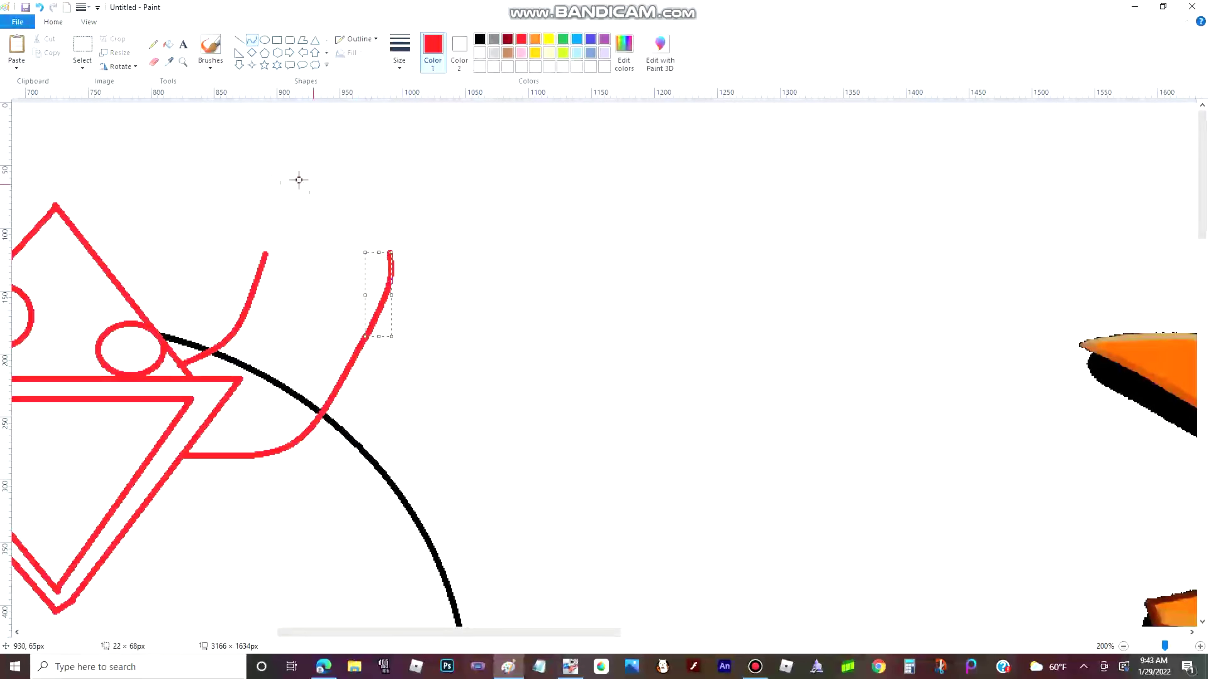
{"action": "mouse_move", "coordinate": [276, 175]}
{"action": "left_mouse_down"}
{"action": "mouse_move", "coordinate": [415, 158]}
{"action": "mouse_move", "coordinate": [356, 151]}
{"action": "mouse_move", "coordinate": [238, 179]}
{"action": "left_mouse_up"}
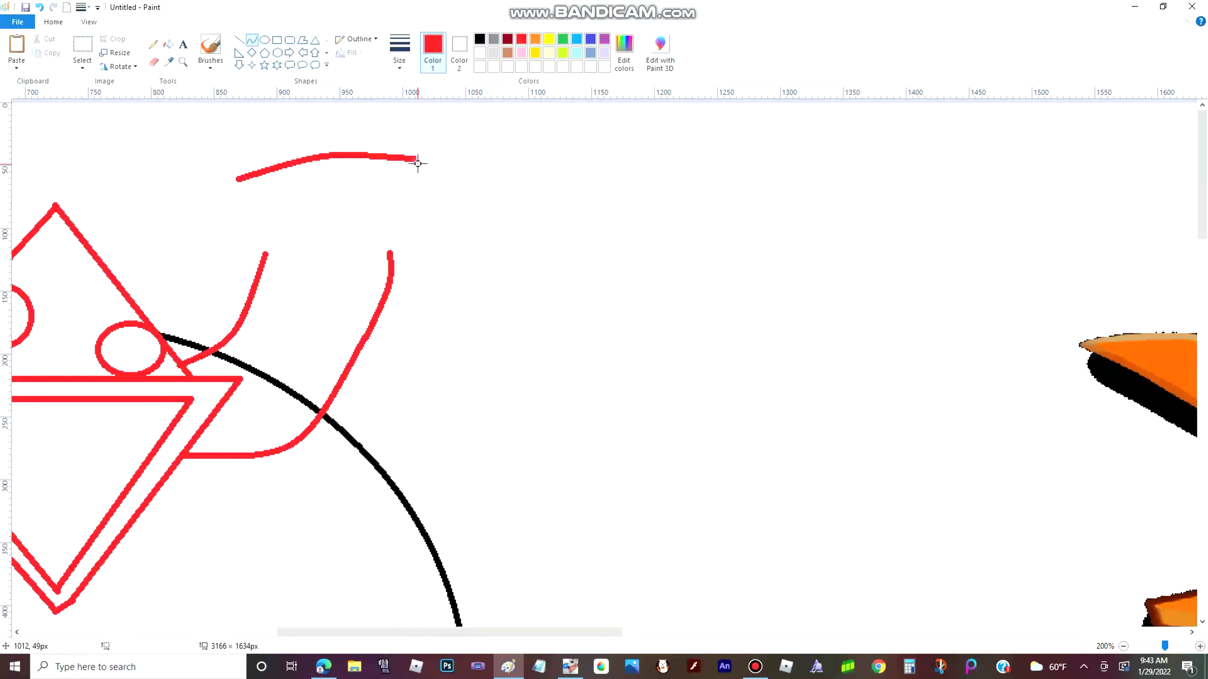
{"action": "left_click_drag", "start_coordinate": [417, 158], "coordinate": [390, 254]}
{"action": "left_click_drag", "start_coordinate": [404, 205], "coordinate": [440, 212]}
{"action": "left_click_drag", "start_coordinate": [265, 256], "coordinate": [297, 233]}
Copy the horn outline with a free-form selection and paste the copy left of the triangles
{"action": "left_click_drag", "start_coordinate": [587, 634], "coordinate": [424, 613]}
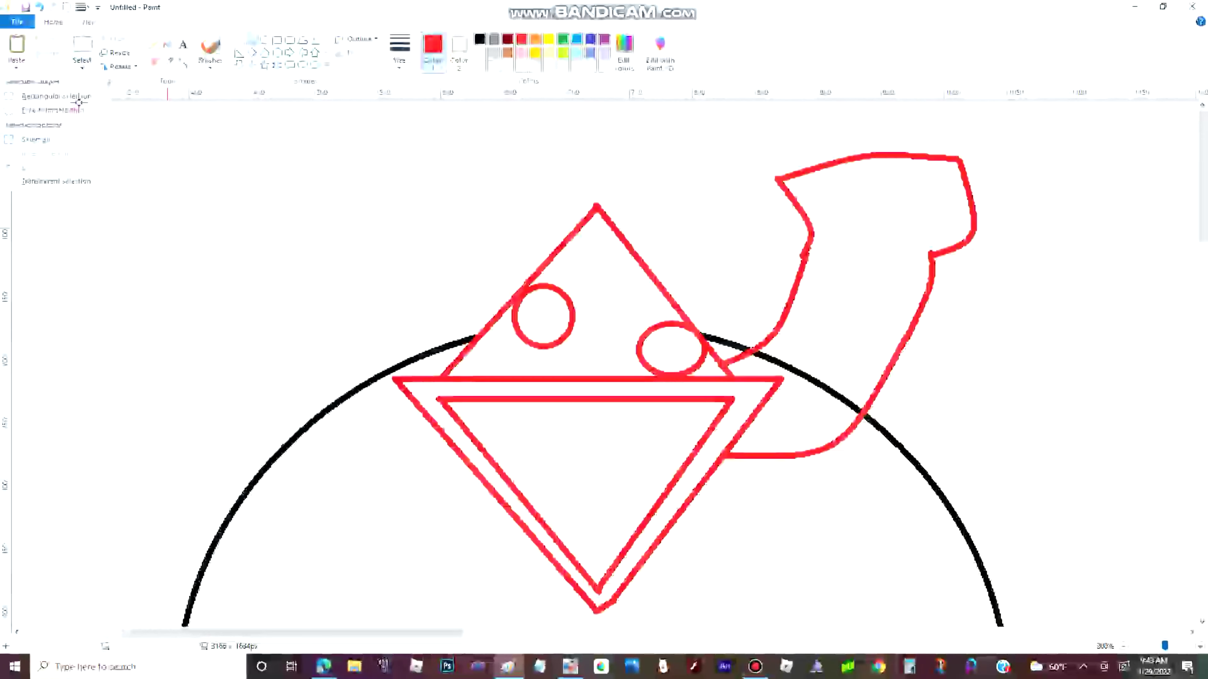
{"action": "left_click", "coordinate": [57, 110]}
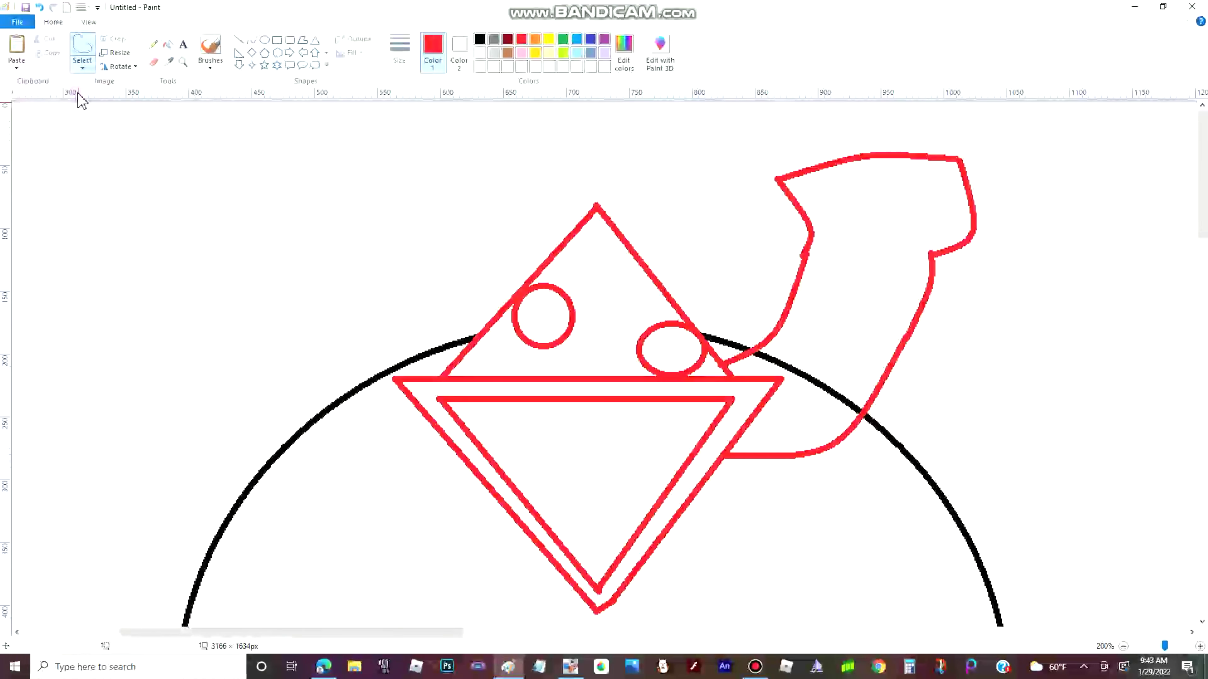
{"action": "mouse_move", "coordinate": [722, 352]}
{"action": "left_mouse_down"}
{"action": "mouse_move", "coordinate": [1010, 291]}
{"action": "mouse_move", "coordinate": [723, 460]}
{"action": "left_mouse_up"}
{"action": "left_click_drag", "start_coordinate": [778, 372], "coordinate": [715, 340]}
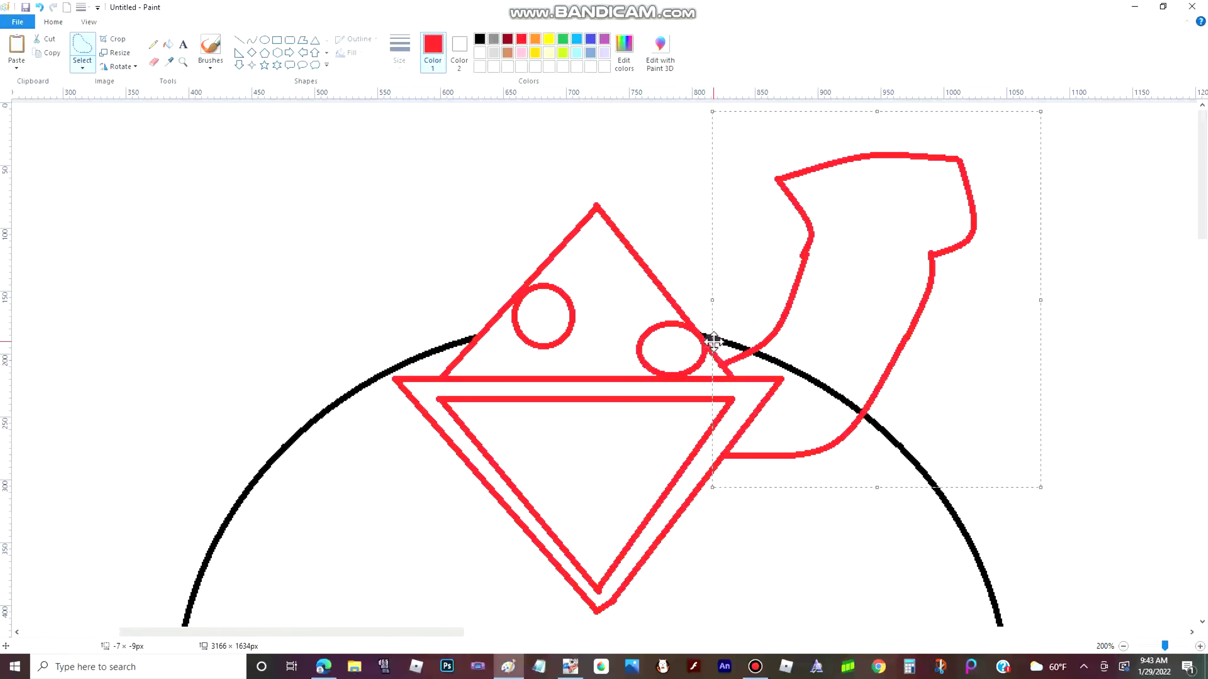
{"action": "right_click", "coordinate": [844, 214]}
{"action": "left_click", "coordinate": [807, 242]}
{"action": "left_click", "coordinate": [286, 228]}
{"action": "left_click", "coordinate": [16, 47]}
{"action": "left_click_drag", "start_coordinate": [146, 234], "coordinate": [310, 248]}
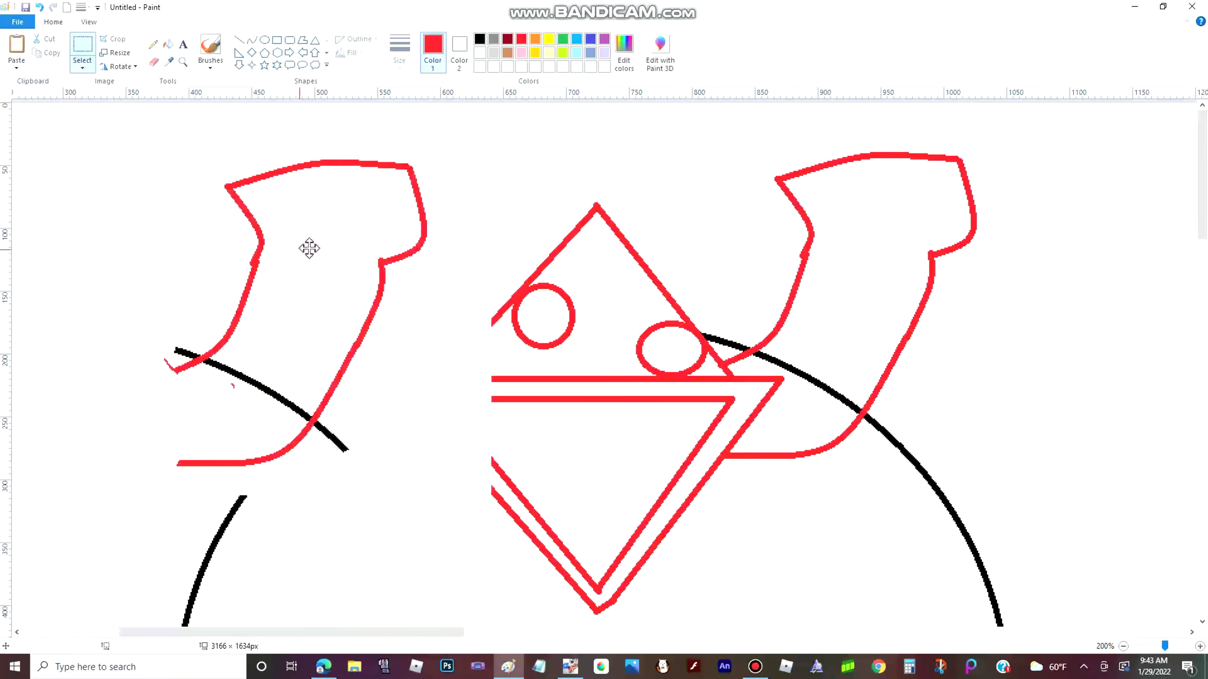
Flip the pasted horn horizontally, scale it down and place it to the upper left of the circle
{"action": "right_click", "coordinate": [309, 265]}
{"action": "mouse_move", "coordinate": [267, 374]}
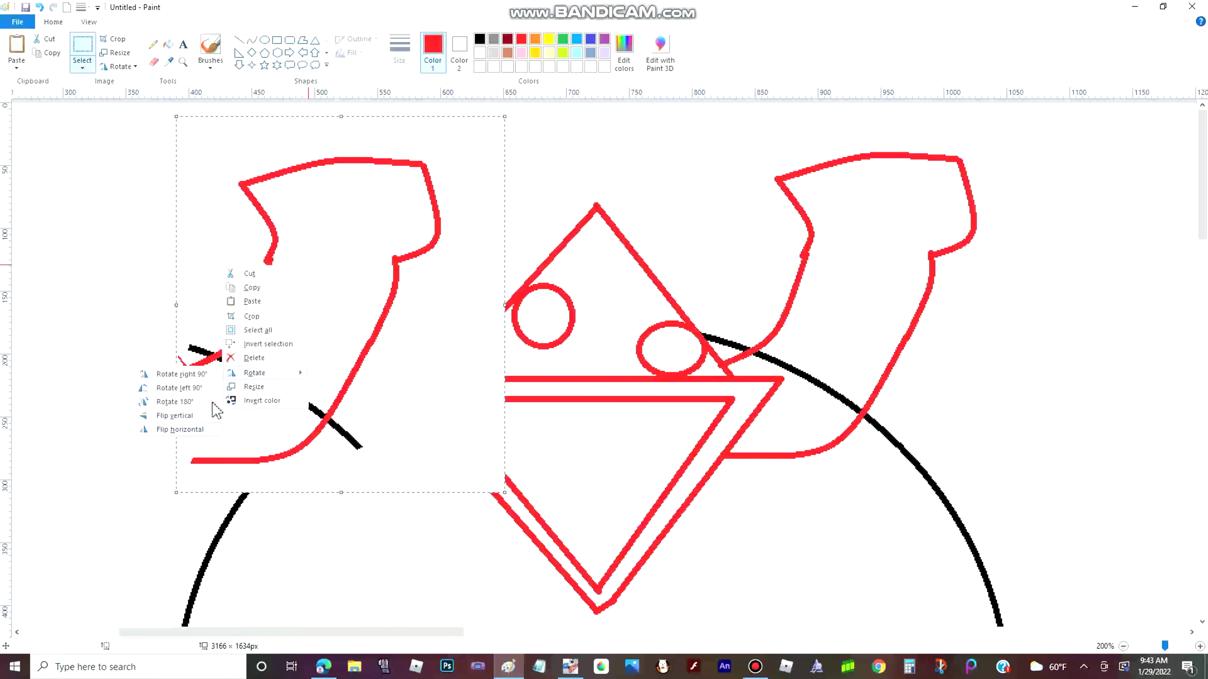
{"action": "left_click", "coordinate": [199, 430]}
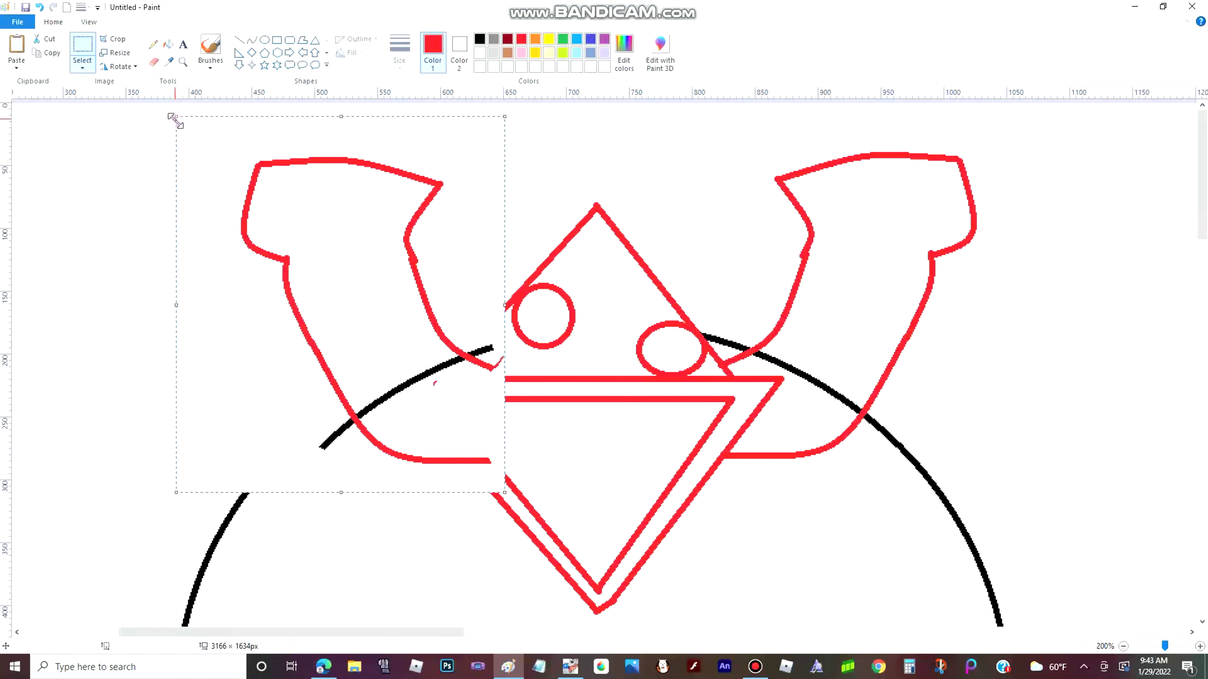
{"action": "left_click_drag", "start_coordinate": [176, 120], "coordinate": [245, 201]}
{"action": "left_click_drag", "start_coordinate": [363, 398], "coordinate": [183, 303]}
{"action": "left_click", "coordinate": [376, 292]}
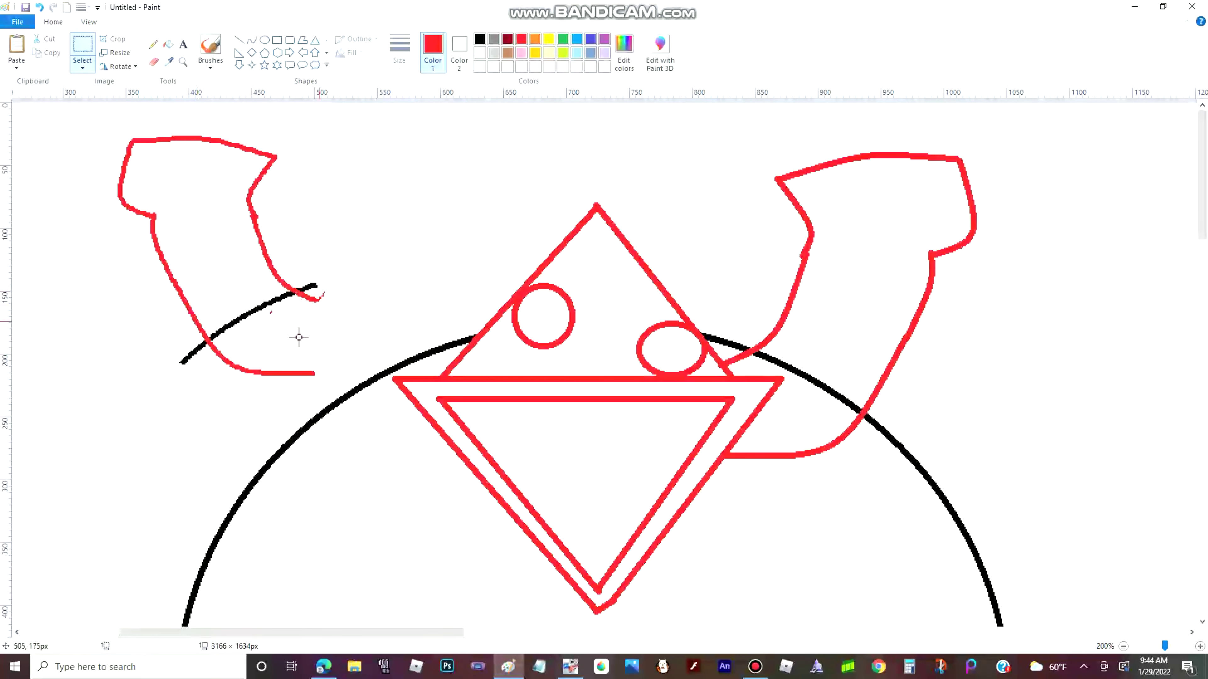
Erase the black arc fragment from the flipped horn and move the horn closer to the circle's upper-left edge
{"action": "left_click", "coordinate": [153, 62]}
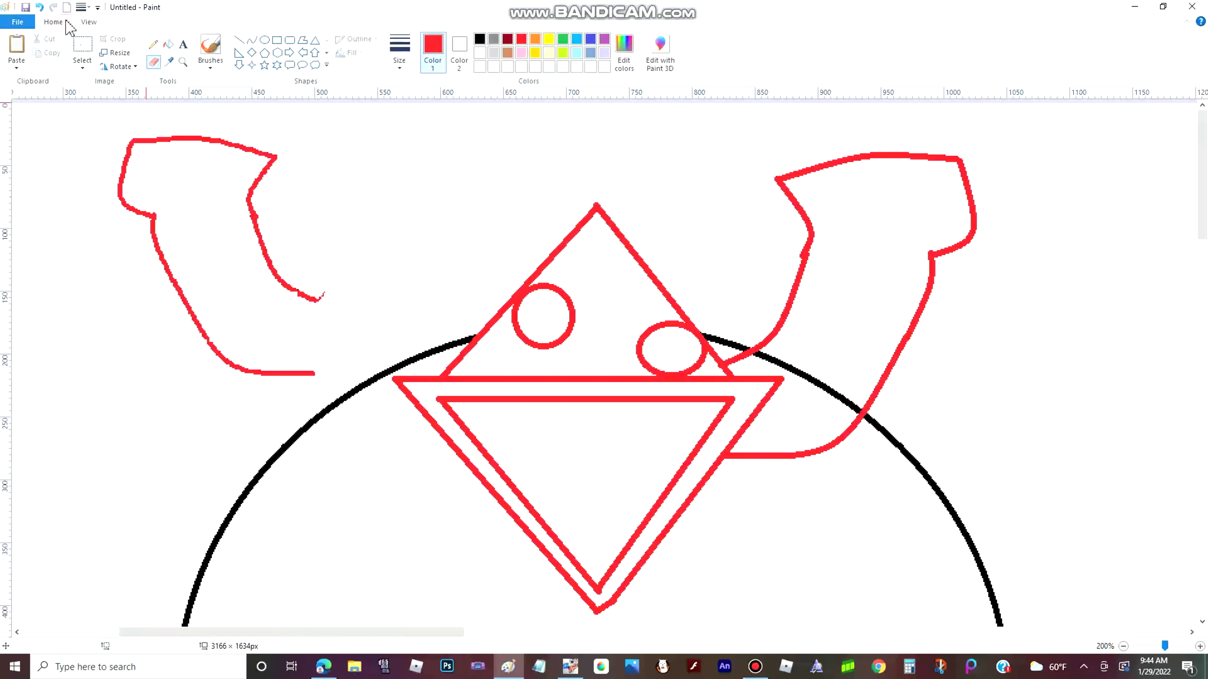
{"action": "left_click", "coordinate": [83, 45]}
{"action": "left_click_drag", "start_coordinate": [327, 342], "coordinate": [340, 377]}
{"action": "left_click_drag", "start_coordinate": [289, 326], "coordinate": [329, 371]}
Join the left horn to the inverted triangle with red Pencil strokes and patch the circle's broken arc in black
{"action": "left_click", "coordinate": [152, 44]}
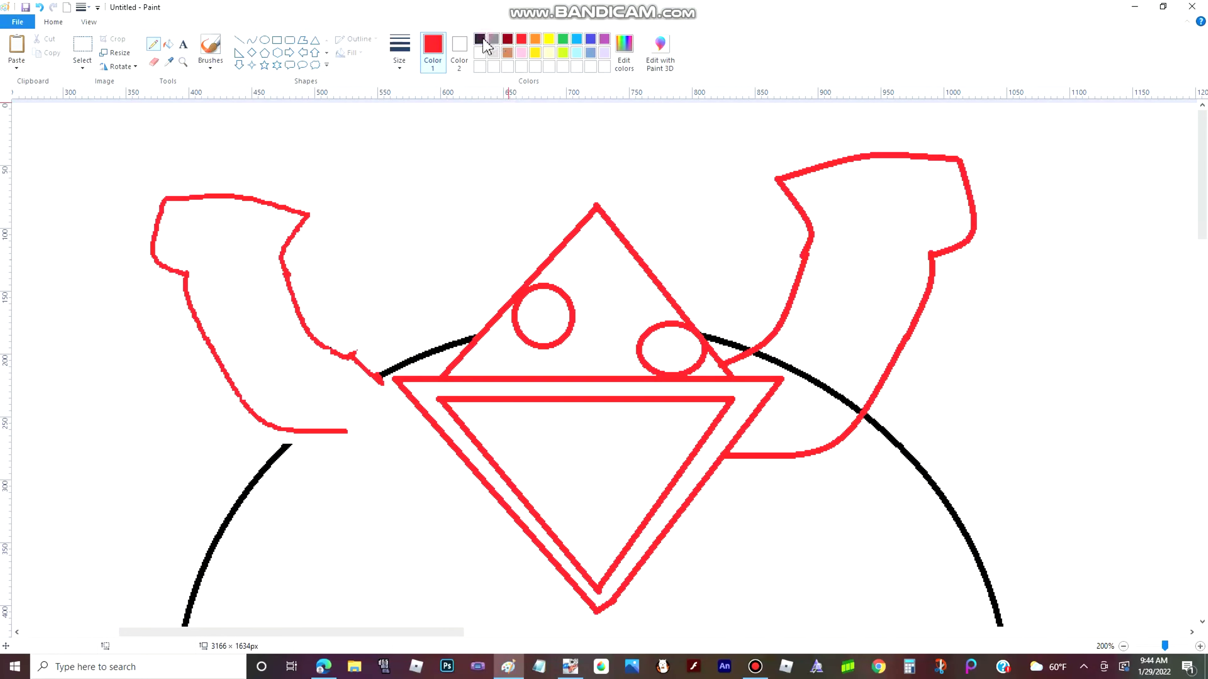
{"action": "scroll", "coordinate": [361, 391], "scroll_direction": "down", "scroll_amount": 3}
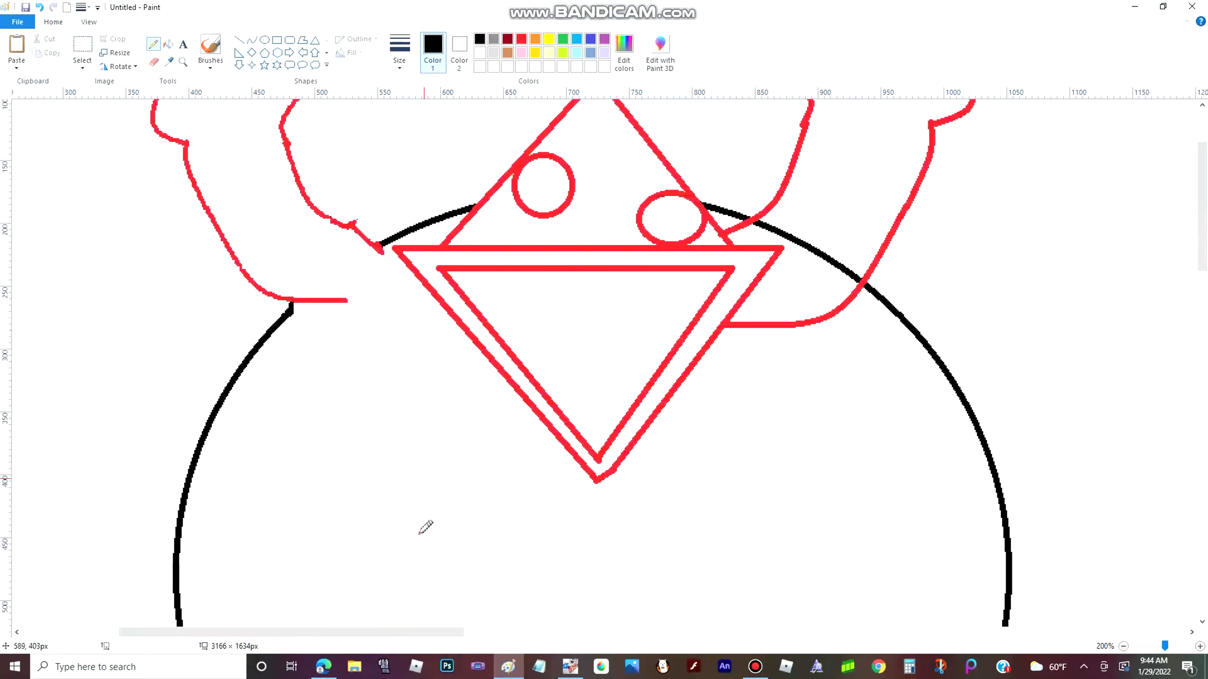
{"action": "left_click", "coordinate": [168, 61]}
{"action": "left_click", "coordinate": [310, 203]}
{"action": "left_click_drag", "start_coordinate": [346, 301], "coordinate": [412, 310]}
{"action": "scroll", "coordinate": [420, 559], "scroll_direction": "up", "scroll_amount": 3}
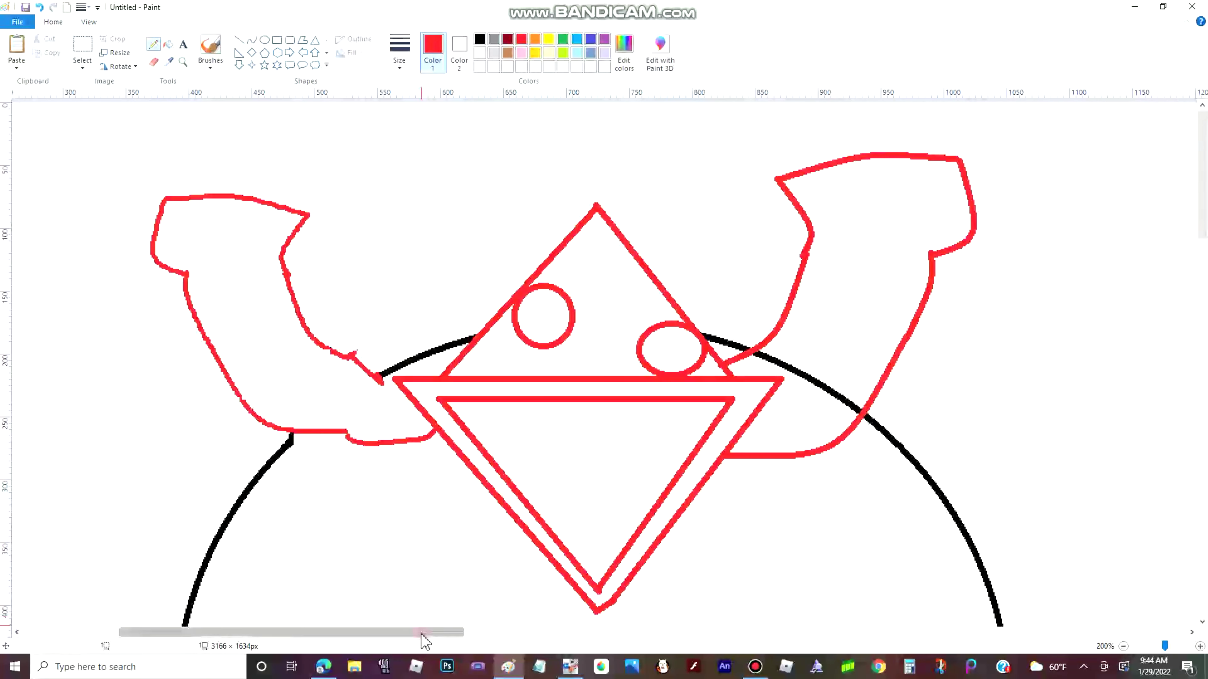
Draw a wavy, peaked red outline over the triangles between the horns and add a 212 px vertical line down from its peak
{"action": "left_click_drag", "start_coordinate": [424, 633], "coordinate": [486, 590]}
{"action": "mouse_move", "coordinate": [72, 281]}
{"action": "left_mouse_down"}
{"action": "mouse_move", "coordinate": [208, 266]}
{"action": "mouse_move", "coordinate": [307, 132]}
{"action": "mouse_move", "coordinate": [462, 189]}
{"action": "mouse_move", "coordinate": [559, 257]}
{"action": "mouse_move", "coordinate": [578, 302]}
{"action": "left_mouse_up"}
{"action": "left_click_drag", "start_coordinate": [66, 274], "coordinate": [70, 287]}
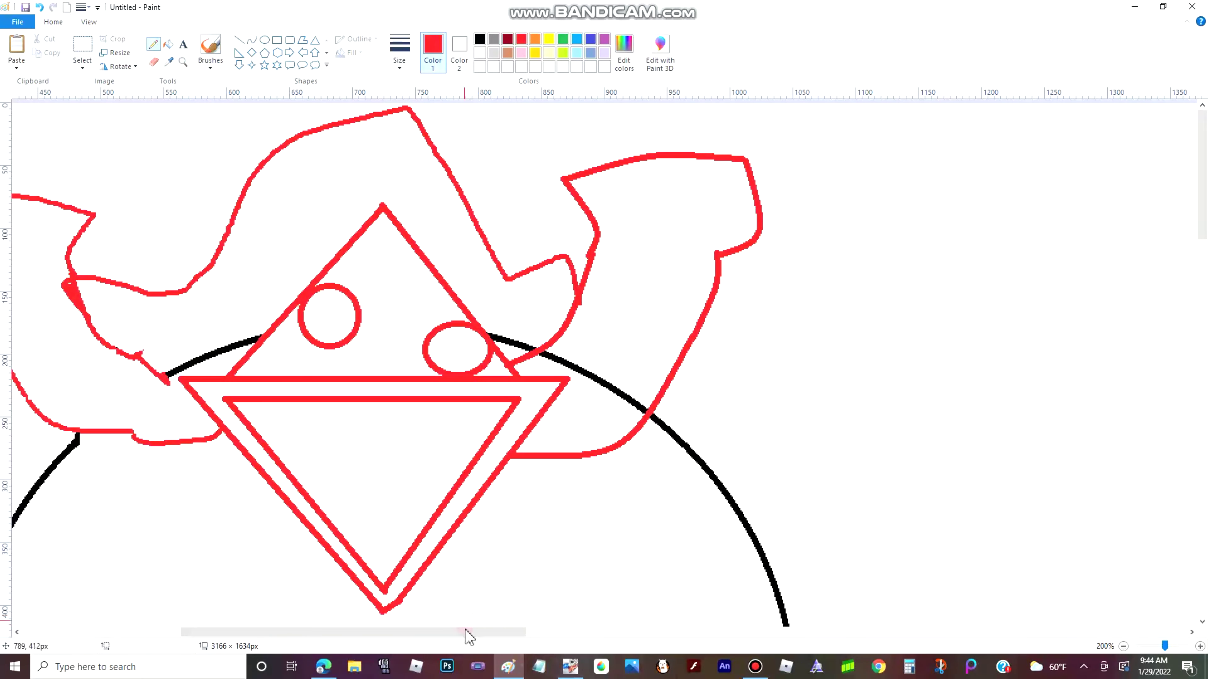
{"action": "mouse_move", "coordinate": [463, 633]}
{"action": "left_mouse_down"}
{"action": "mouse_move", "coordinate": [844, 633]}
{"action": "mouse_move", "coordinate": [490, 633]}
{"action": "left_mouse_up"}
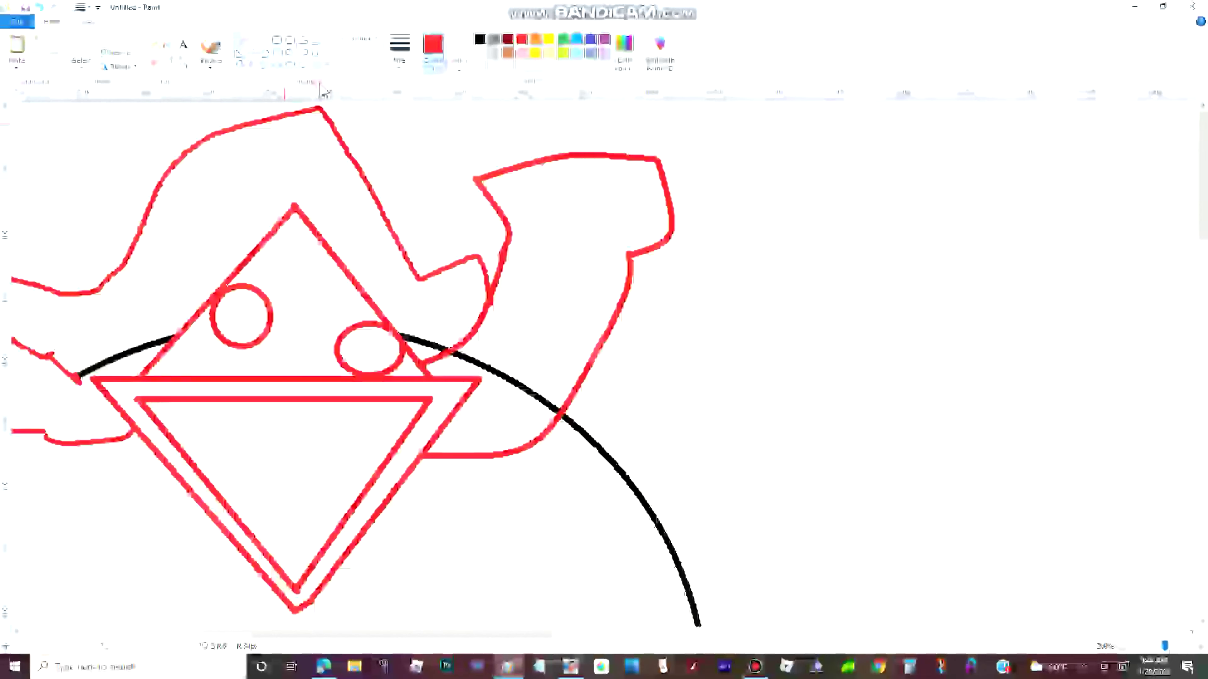
{"action": "left_click_drag", "start_coordinate": [297, 113], "coordinate": [297, 377]}
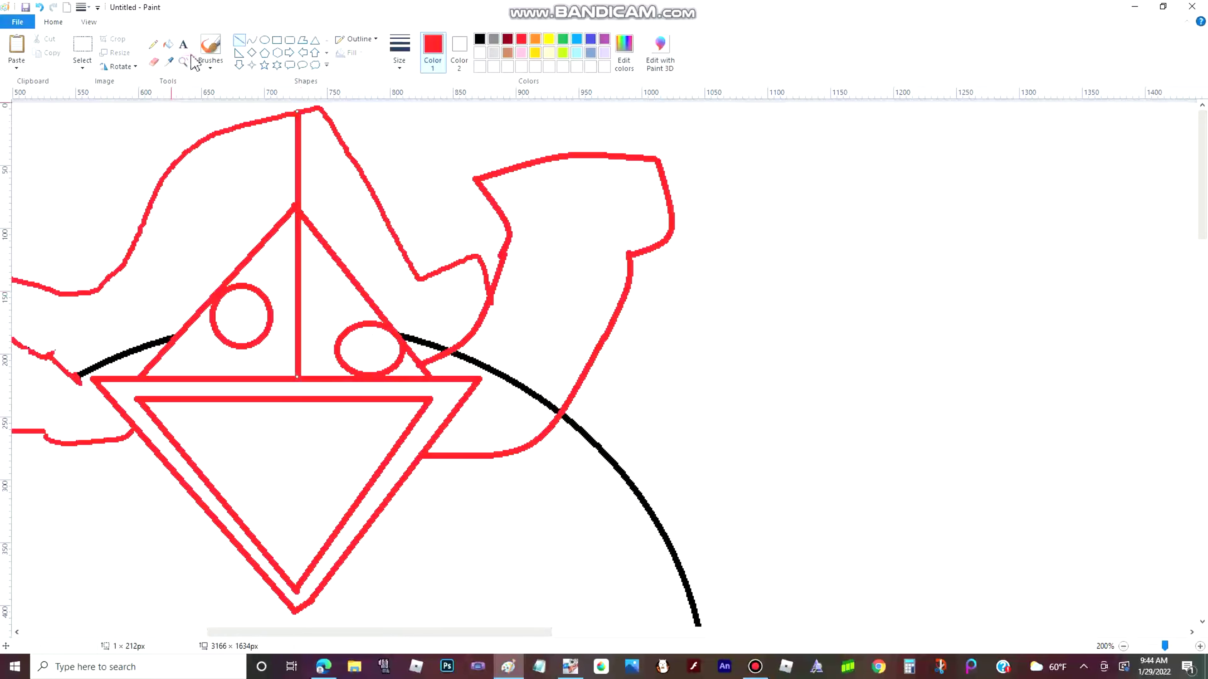
Fill the circle's arcs inside the horns and headpiece with white and recolour all red outlines black
{"action": "left_click", "coordinate": [167, 44]}
{"action": "left_click", "coordinate": [429, 340]}
{"action": "left_click", "coordinate": [485, 365]}
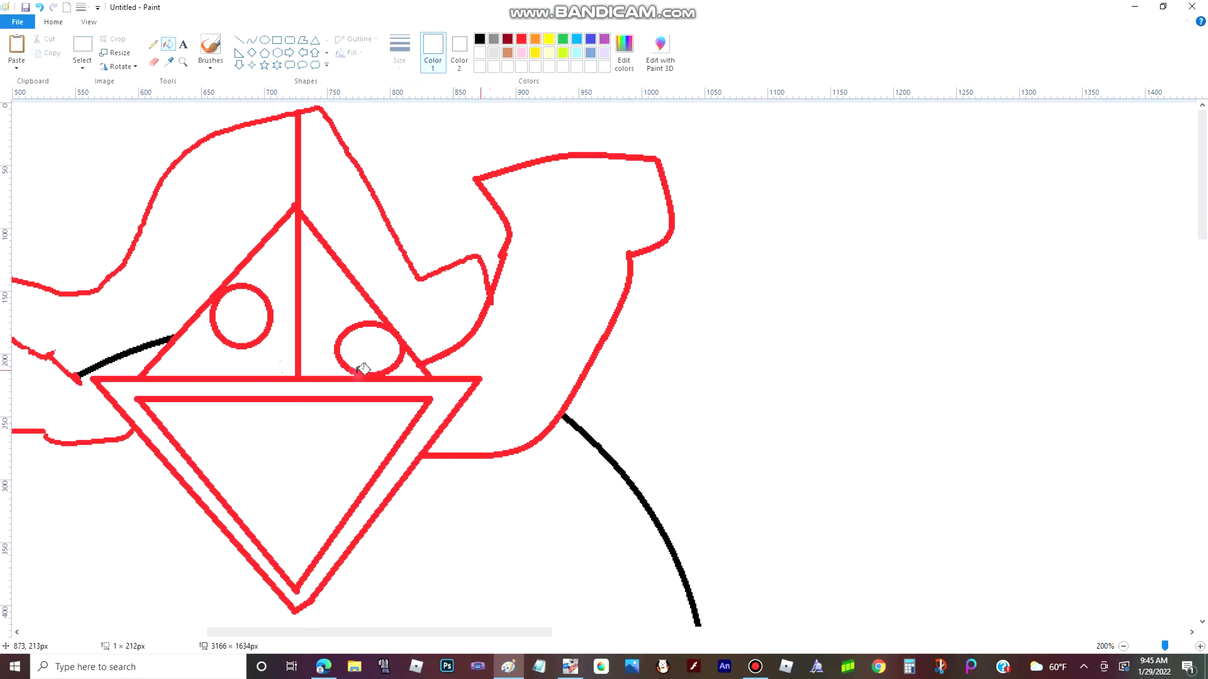
{"action": "left_click", "coordinate": [125, 354]}
{"action": "left_click", "coordinate": [407, 400]}
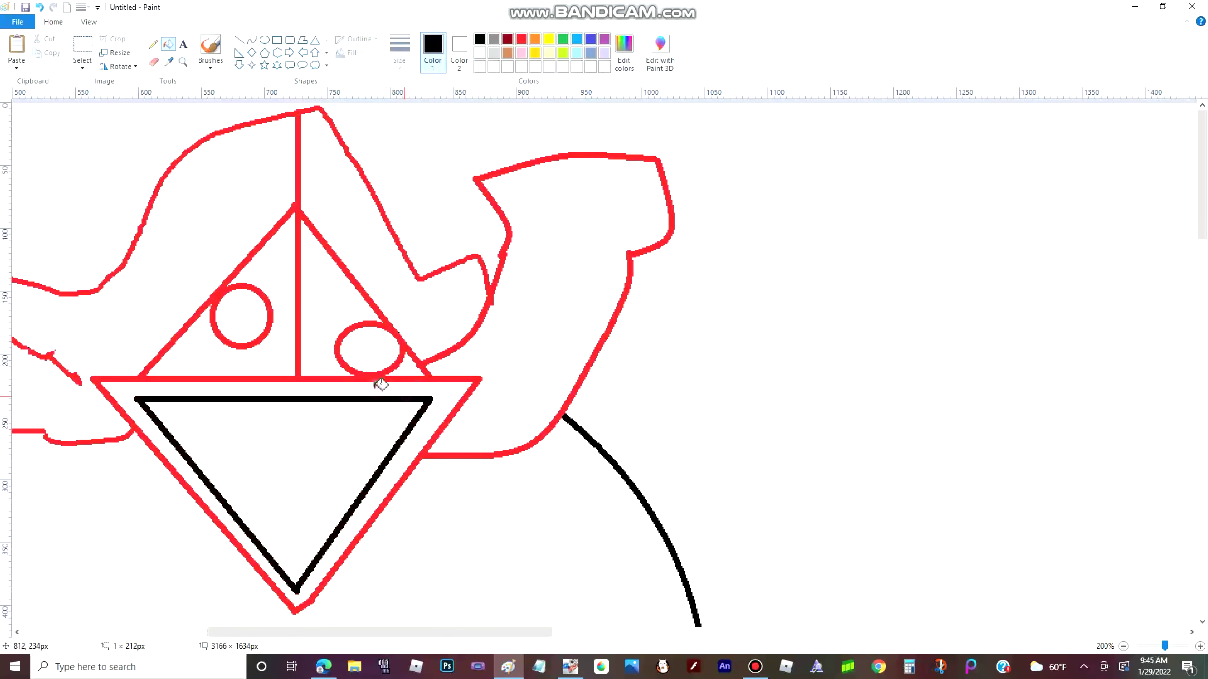
{"action": "left_click", "coordinate": [297, 376]}
{"action": "left_click", "coordinate": [146, 40]}
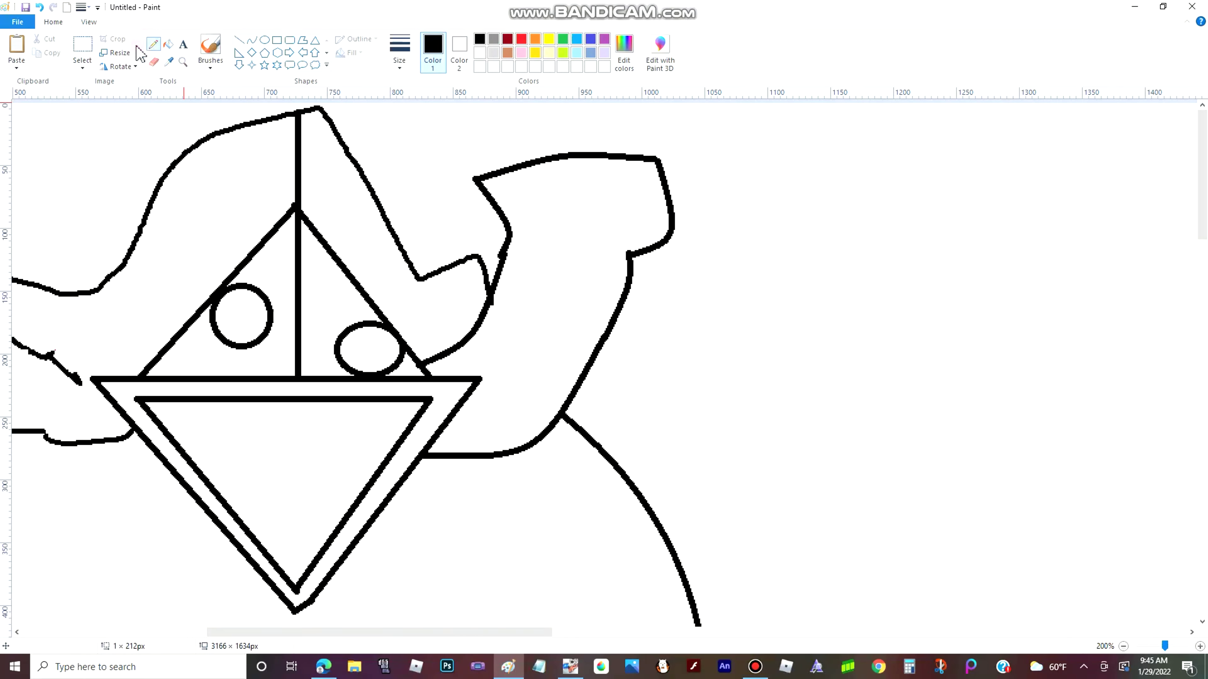
{"action": "left_click_drag", "start_coordinate": [320, 633], "coordinate": [229, 633]}
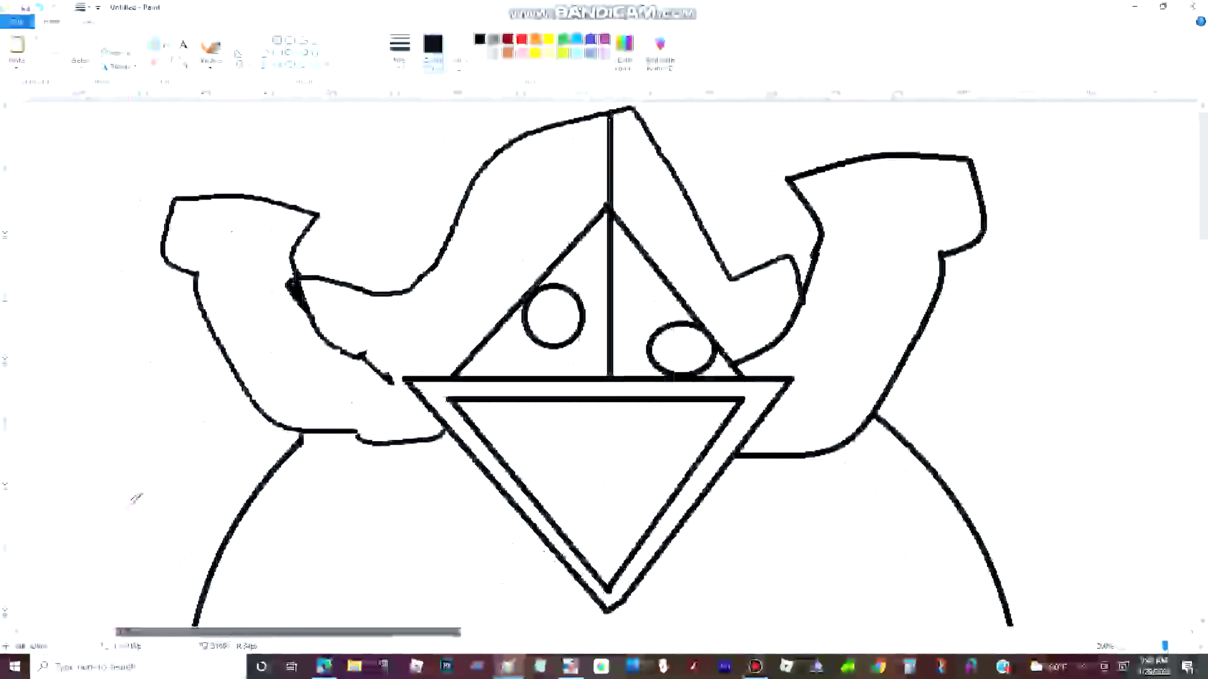
{"action": "scroll", "coordinate": [134, 498], "scroll_direction": "down", "scroll_amount": 5}
{"action": "left_click", "coordinate": [521, 40]}
{"action": "mouse_move", "coordinate": [455, 138]}
{"action": "left_mouse_down"}
{"action": "mouse_move", "coordinate": [573, 354]}
{"action": "mouse_move", "coordinate": [799, 311]}
{"action": "mouse_move", "coordinate": [822, 284]}
{"action": "left_mouse_up"}
{"action": "key", "text": "ctrl+z"}
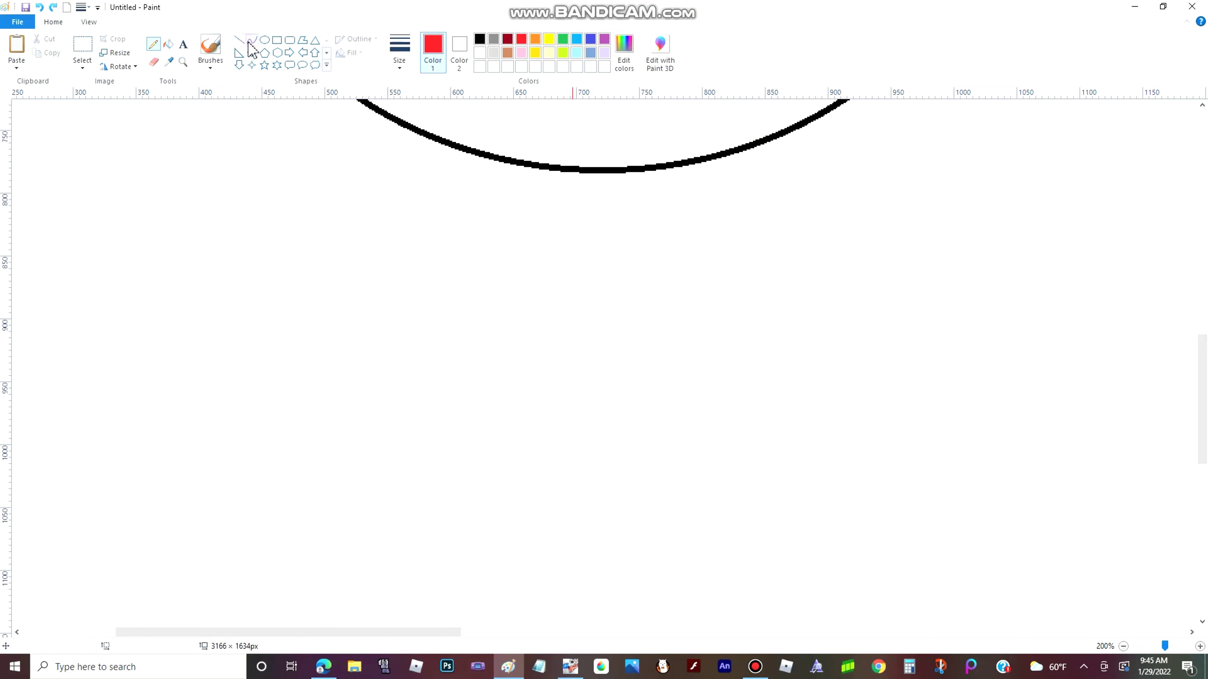
Draw a flared red cape outline below the circle from two bowed side curves and a sagging hem curve about 443 px wide
{"action": "left_click_drag", "start_coordinate": [445, 119], "coordinate": [296, 311]}
{"action": "left_click_drag", "start_coordinate": [351, 256], "coordinate": [375, 281]}
{"action": "left_click", "coordinate": [377, 283]}
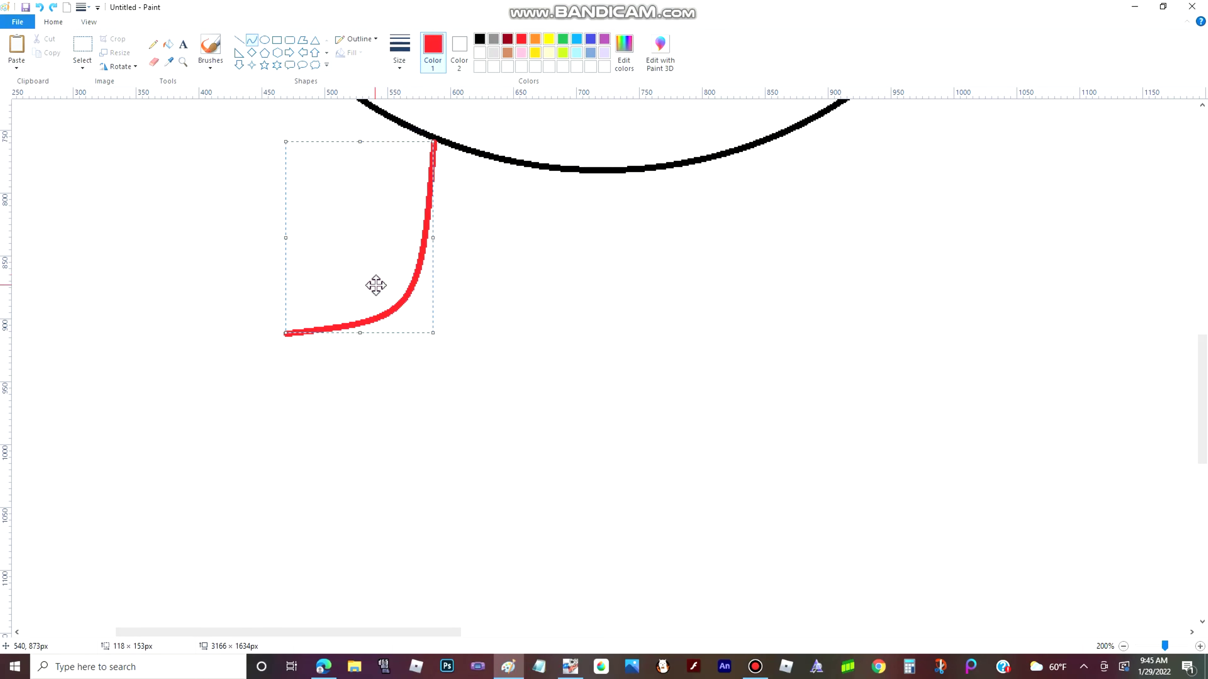
{"action": "mouse_move", "coordinate": [755, 109]}
{"action": "left_mouse_down"}
{"action": "mouse_move", "coordinate": [856, 342]}
{"action": "mouse_move", "coordinate": [798, 323]}
{"action": "left_mouse_up"}
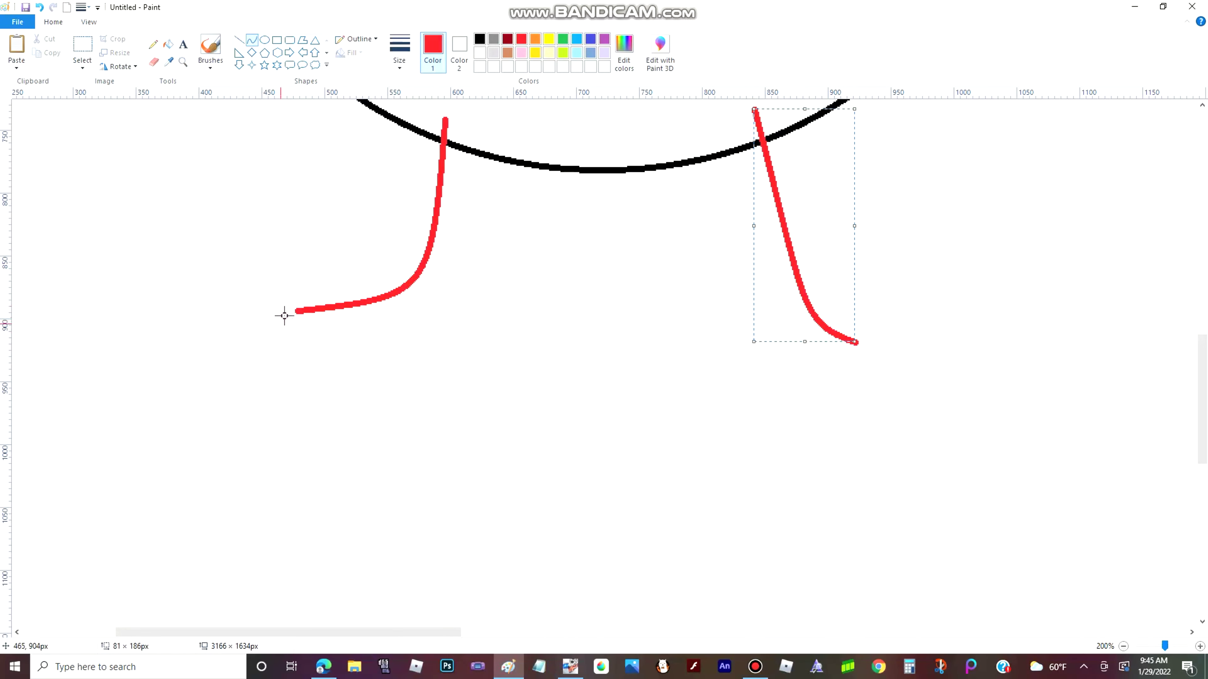
{"action": "mouse_move", "coordinate": [303, 315]}
{"action": "left_mouse_down"}
{"action": "mouse_move", "coordinate": [772, 375]}
{"action": "mouse_move", "coordinate": [858, 346]}
{"action": "left_mouse_up"}
{"action": "left_click_drag", "start_coordinate": [553, 359], "coordinate": [544, 445]}
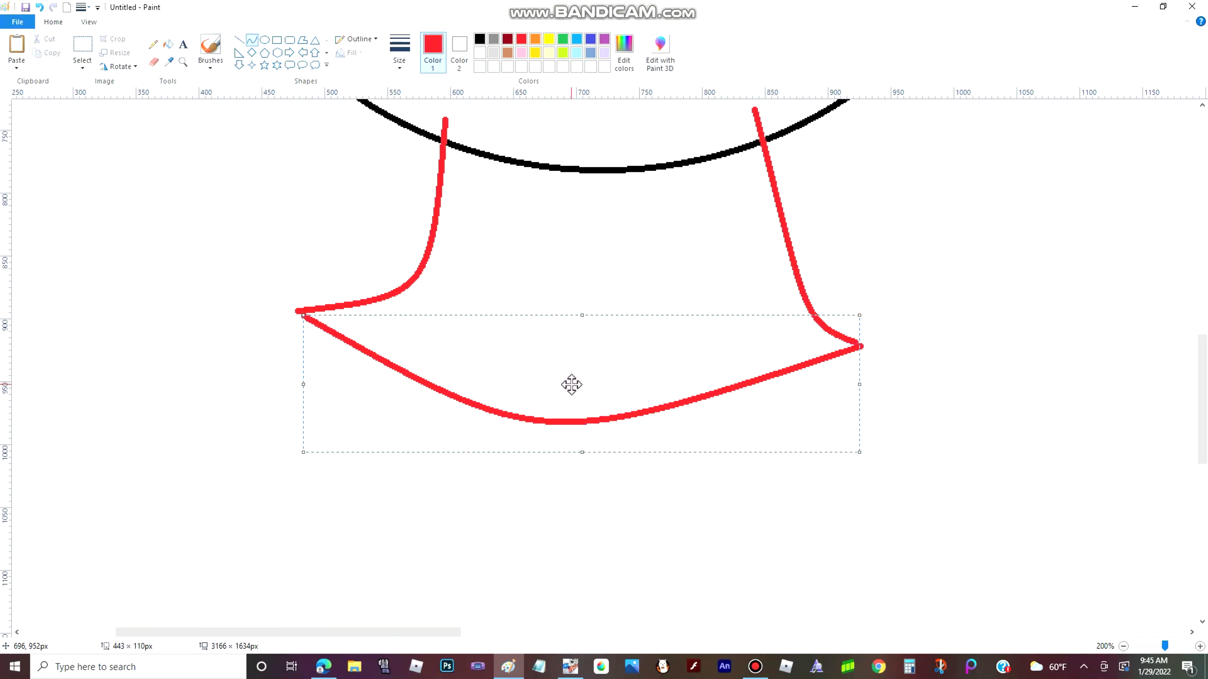
Retrace the circle's arc in black where the cape's side curves cross it and erase the stray red mark beside the cape
{"action": "scroll", "coordinate": [679, 305], "scroll_direction": "up", "scroll_amount": 3}
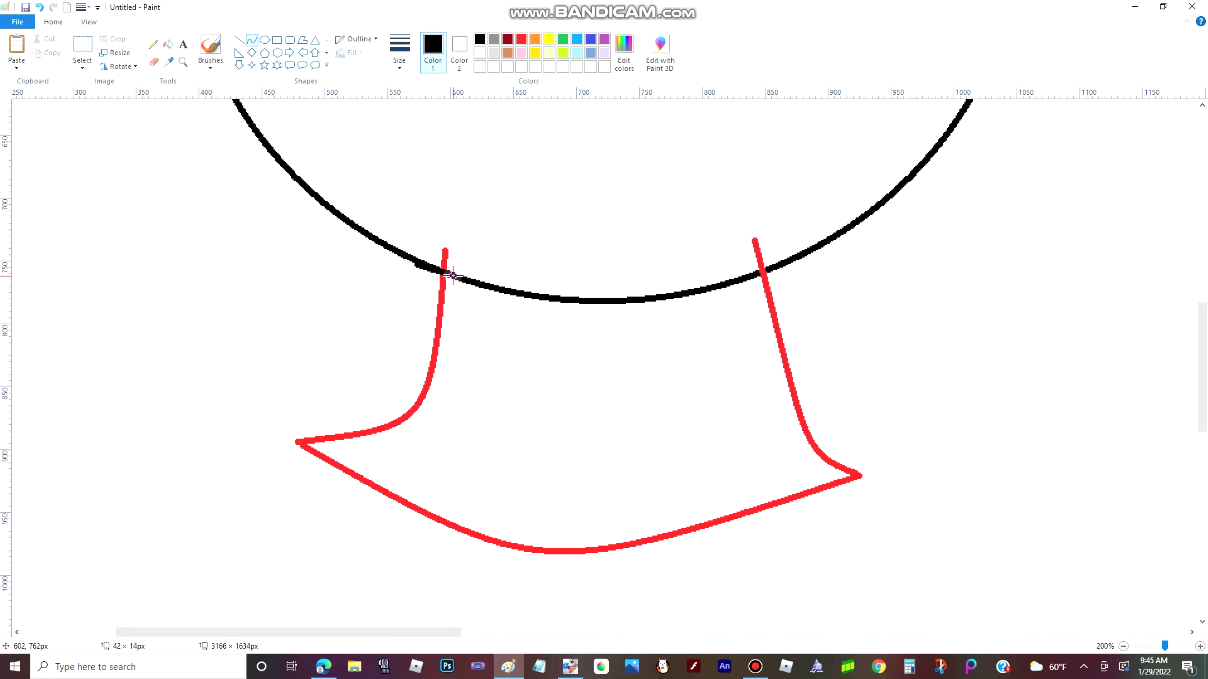
{"action": "left_click_drag", "start_coordinate": [780, 266], "coordinate": [771, 270]}
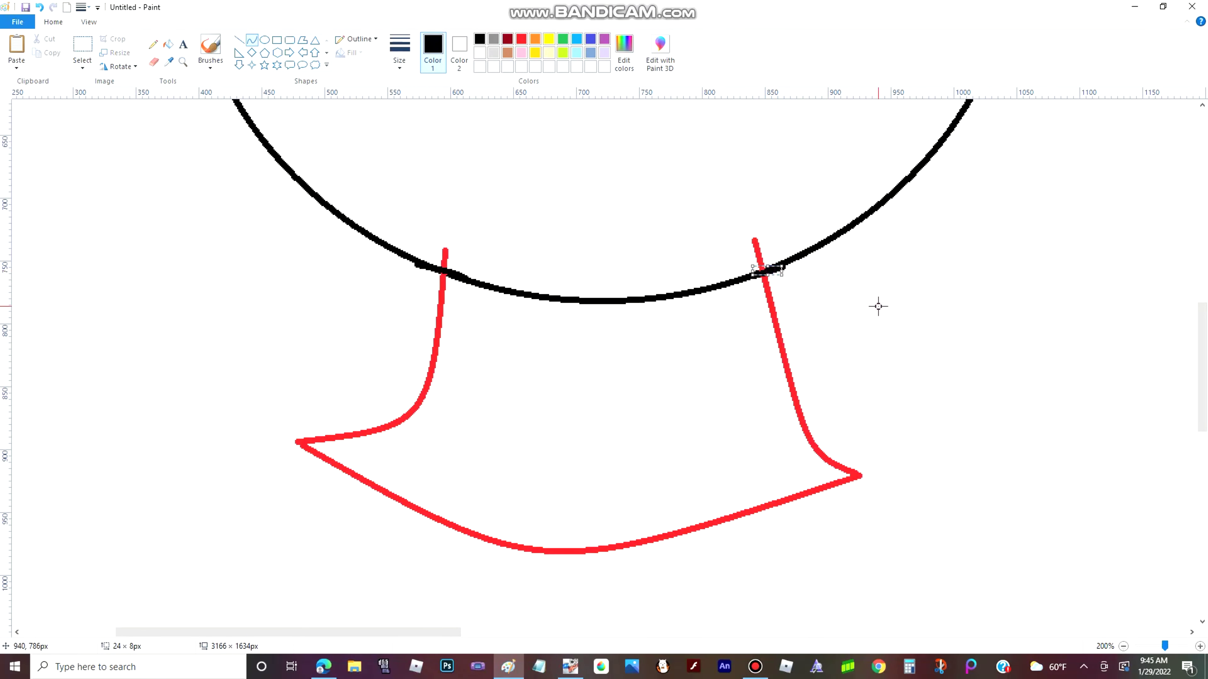
{"action": "left_click", "coordinate": [521, 38]}
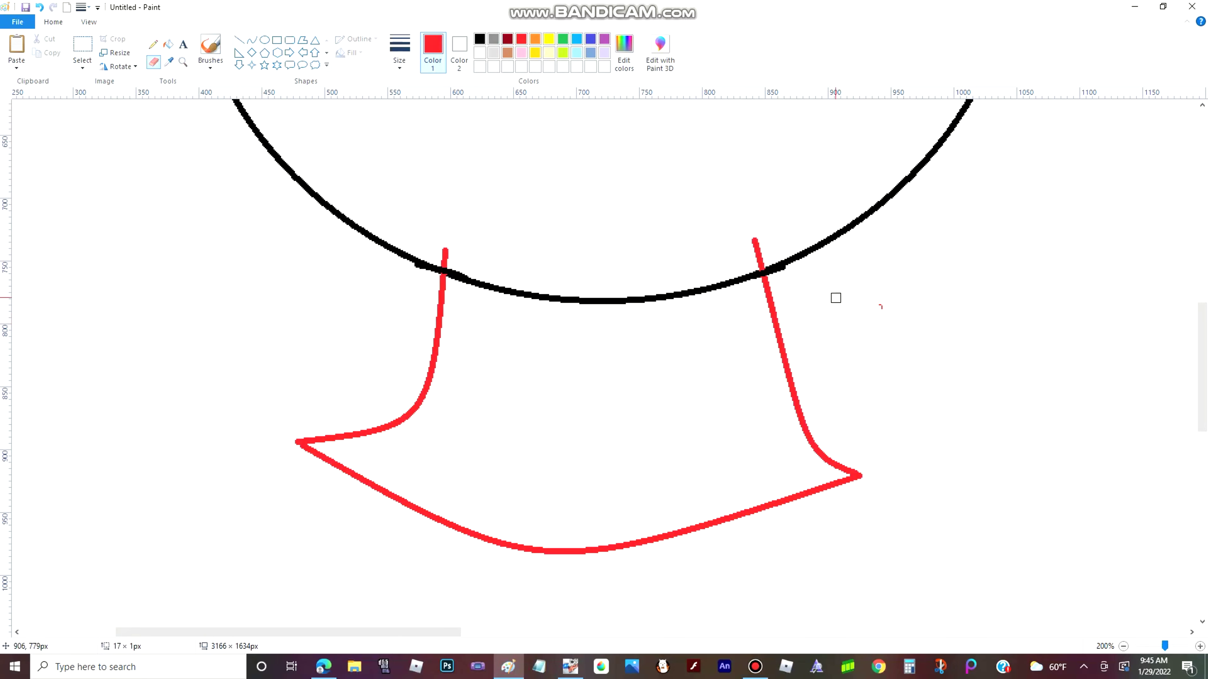
{"action": "left_click", "coordinate": [154, 45]}
Erase the tip of the black smudge protruding where the left horn meets the headpiece outline
{"action": "scroll", "coordinate": [424, 327], "scroll_direction": "down", "scroll_amount": 5}
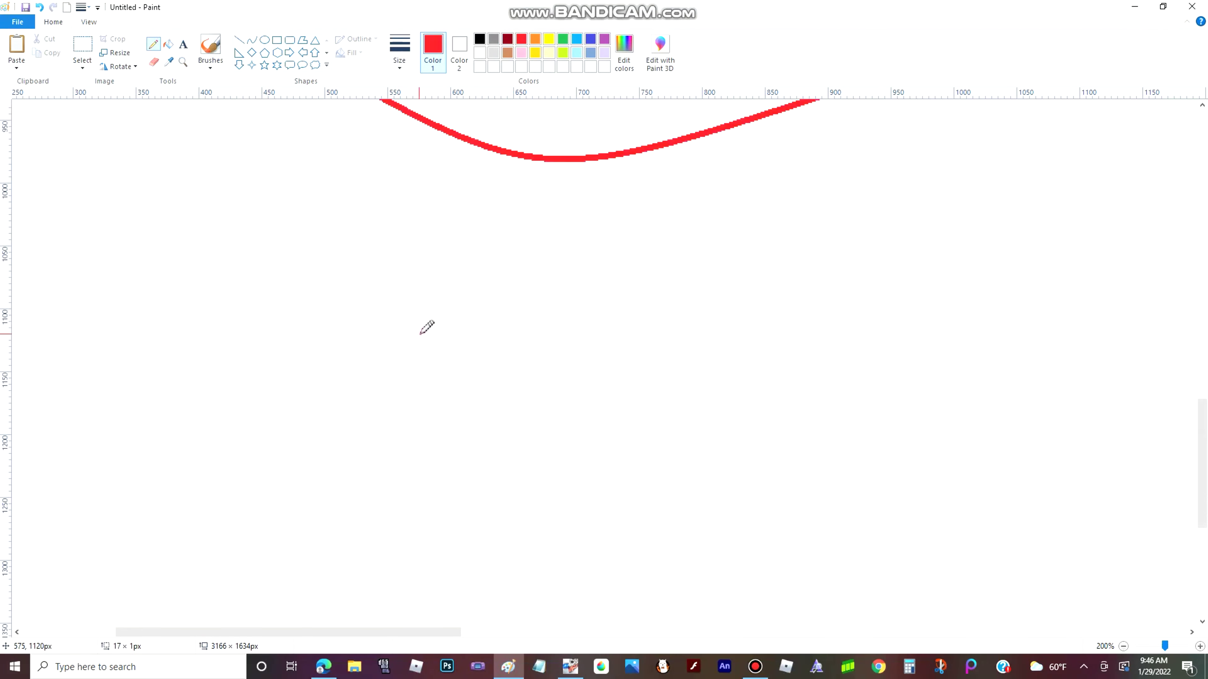
{"action": "scroll", "coordinate": [404, 367], "scroll_direction": "up", "scroll_amount": 2}
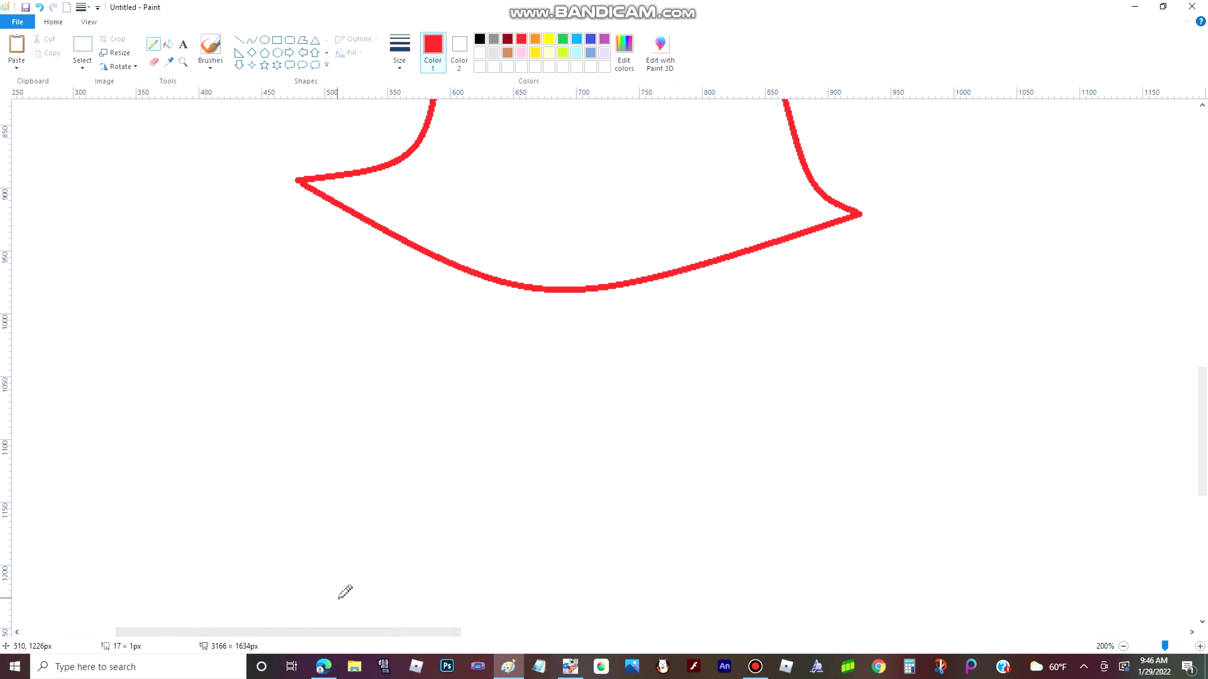
{"action": "scroll", "coordinate": [343, 509], "scroll_direction": "up", "scroll_amount": 8}
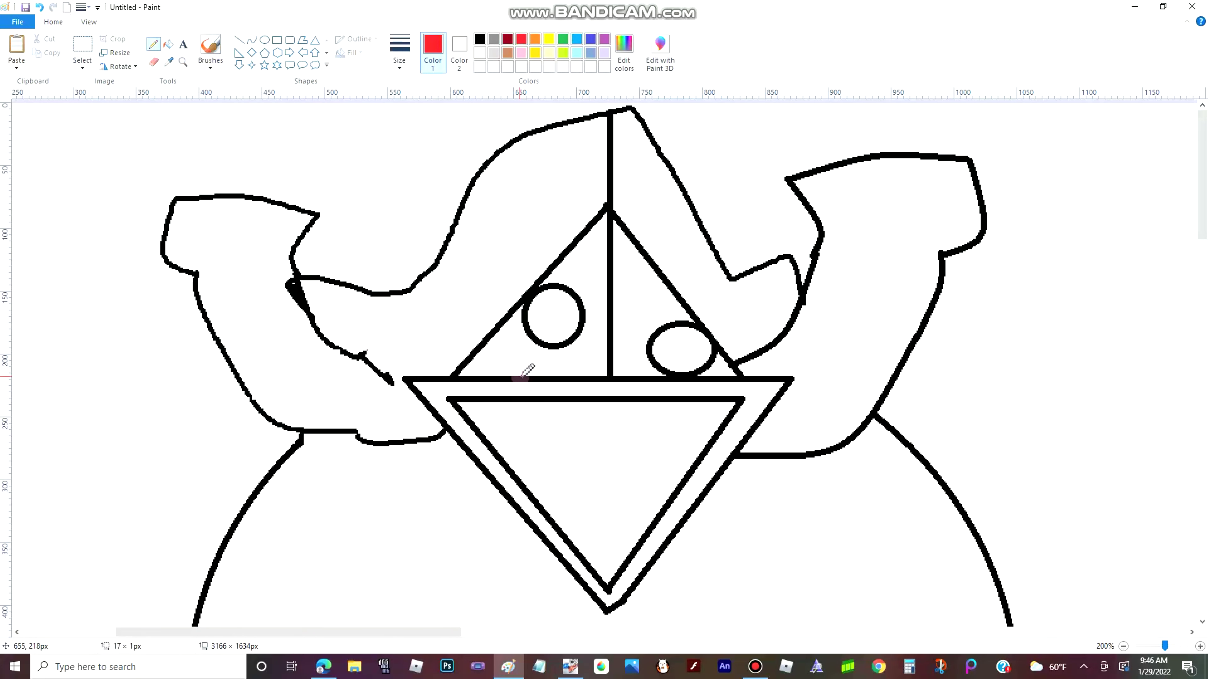
{"action": "scroll", "coordinate": [522, 379], "scroll_direction": "up", "scroll_amount": 1}
{"action": "left_click", "coordinate": [294, 285]}
{"action": "left_click", "coordinate": [153, 62]}
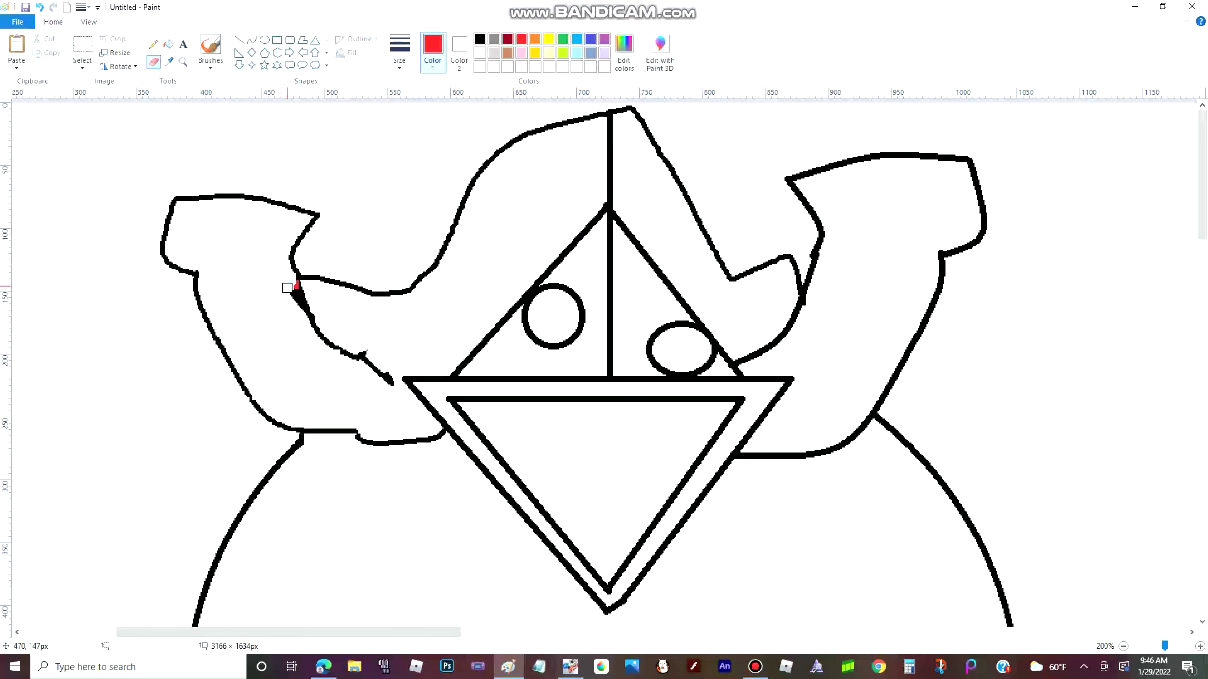
{"action": "left_click", "coordinate": [153, 45]}
Draw a wavy red hair outline around the circle's upper half from the left horn to the right horn, with two peaks across the forehead
{"action": "scroll", "coordinate": [547, 419], "scroll_direction": "down", "scroll_amount": 10}
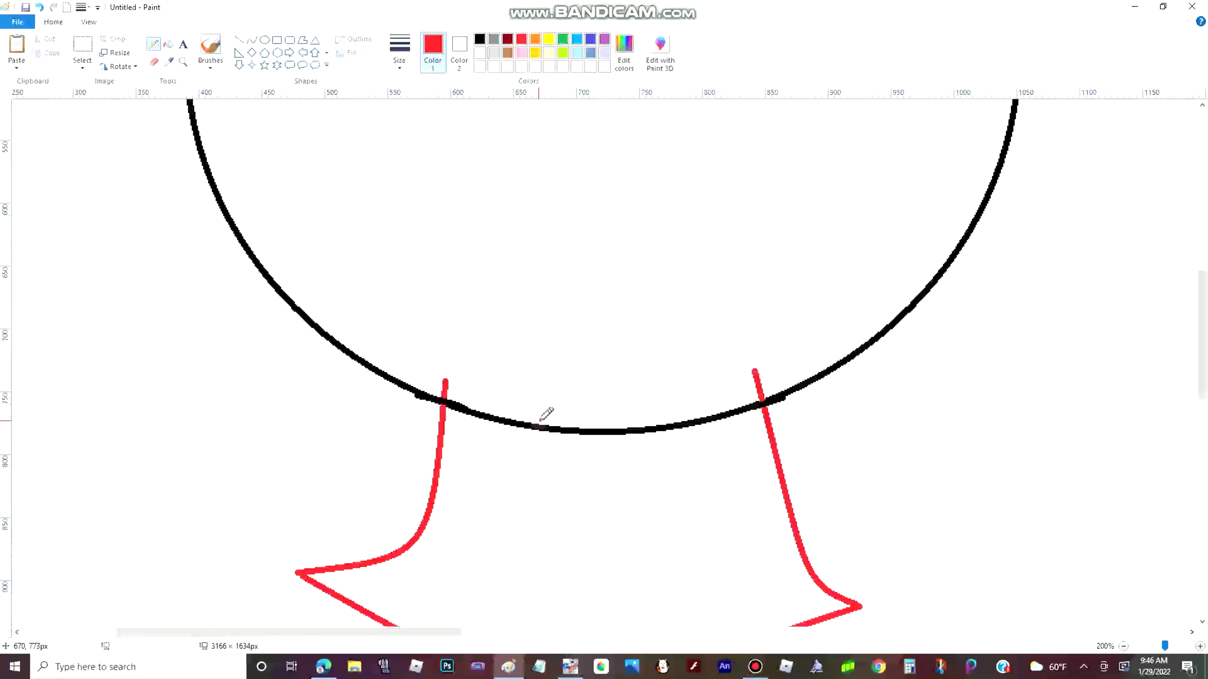
{"action": "left_click_drag", "start_coordinate": [442, 632], "coordinate": [766, 636]}
{"action": "scroll", "coordinate": [479, 578], "scroll_direction": "up", "scroll_amount": 4}
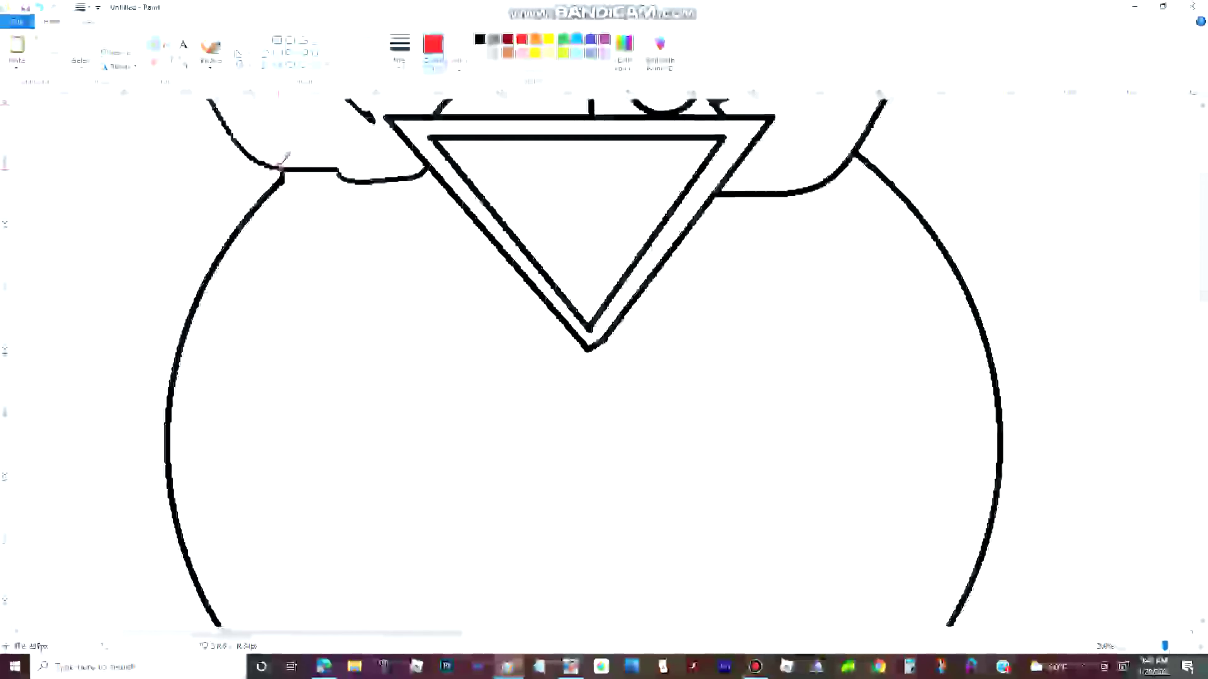
{"action": "mouse_move", "coordinate": [272, 167]}
{"action": "left_mouse_down"}
{"action": "mouse_move", "coordinate": [82, 471]}
{"action": "mouse_move", "coordinate": [287, 443]}
{"action": "mouse_move", "coordinate": [473, 293]}
{"action": "mouse_move", "coordinate": [517, 387]}
{"action": "mouse_move", "coordinate": [744, 330]}
{"action": "mouse_move", "coordinate": [830, 422]}
{"action": "mouse_move", "coordinate": [1160, 551]}
{"action": "mouse_move", "coordinate": [896, 142]}
{"action": "left_mouse_up"}
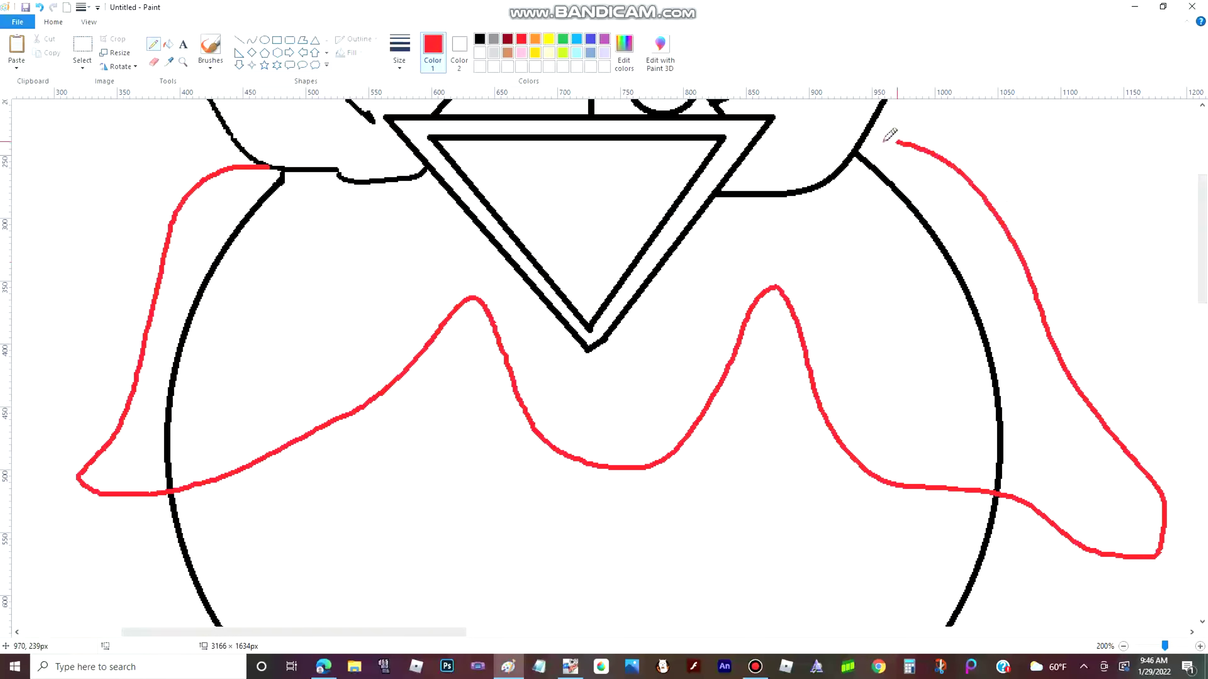
Fill the circle's arcs inside the hair with white and recolour the red hair outline black
{"action": "left_click", "coordinate": [169, 63]}
{"action": "left_click", "coordinate": [171, 114]}
{"action": "left_click", "coordinate": [168, 45]}
{"action": "left_click", "coordinate": [234, 234]}
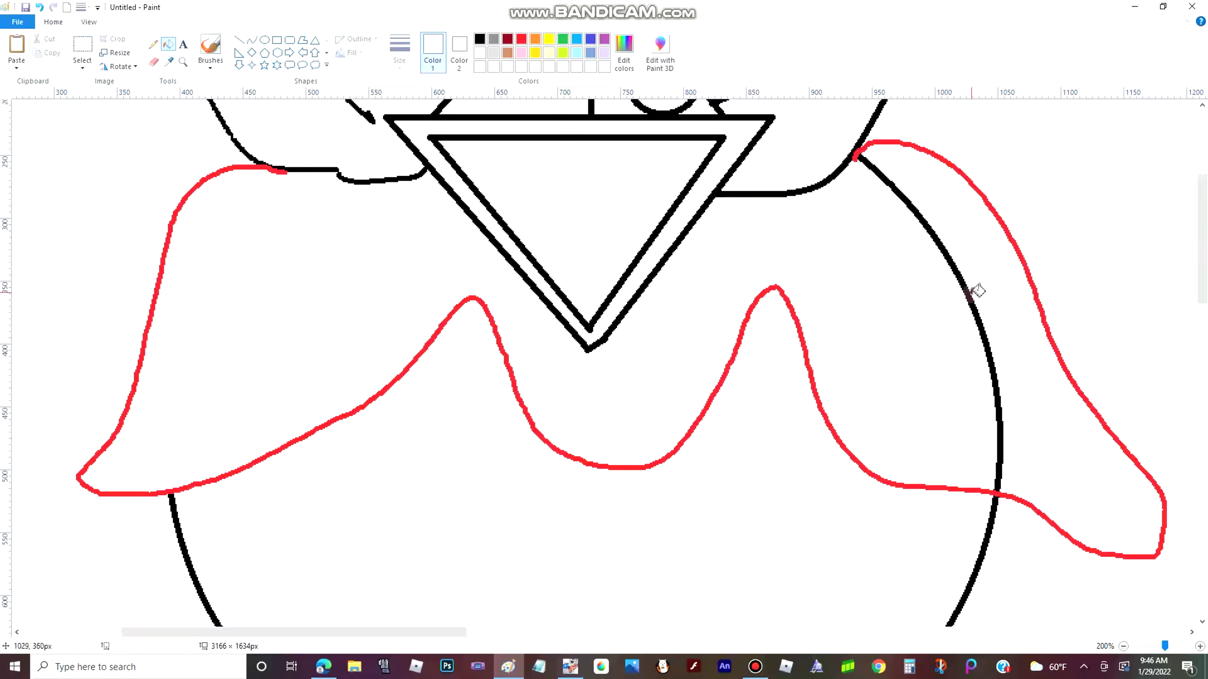
{"action": "left_click", "coordinate": [973, 321]}
{"action": "left_click", "coordinate": [284, 168]}
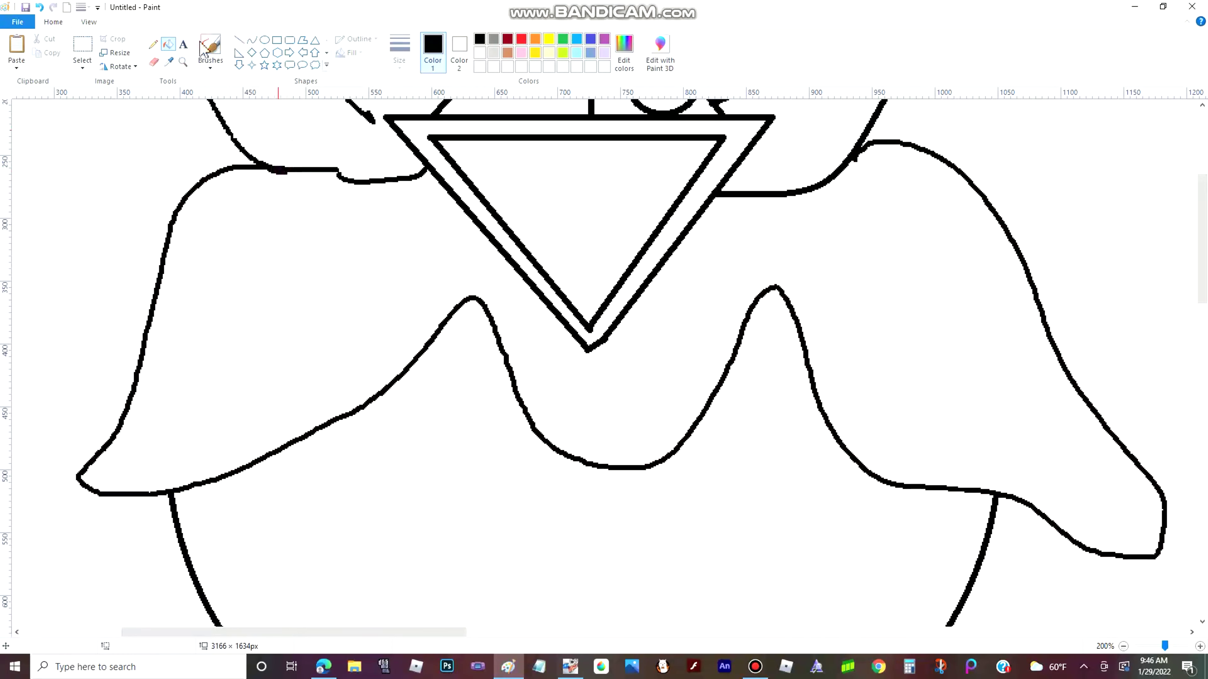
Draw the left eye with black Pencil strokes: an arched outline, pointed outer lashes and a jagged marking at its lower end
{"action": "left_click", "coordinate": [153, 44]}
{"action": "scroll", "coordinate": [856, 482], "scroll_direction": "up", "scroll_amount": 1, "text": "ctrl"}
{"action": "scroll", "coordinate": [850, 489], "scroll_direction": "down", "scroll_amount": 2}
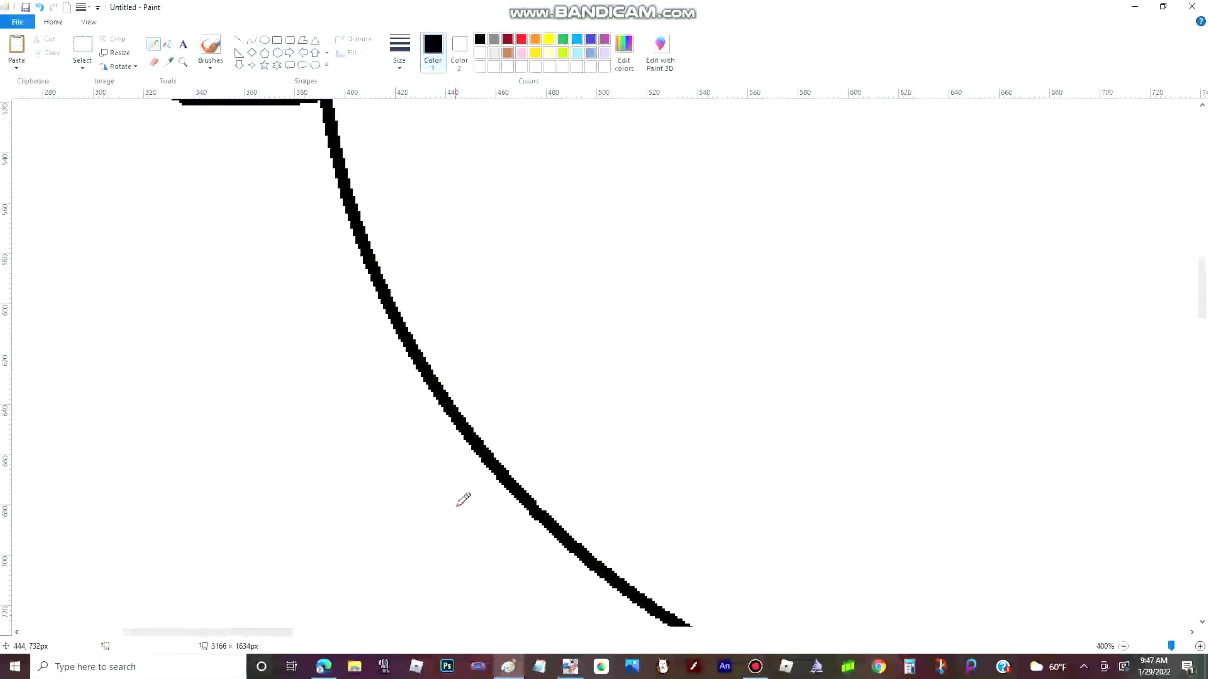
{"action": "scroll", "coordinate": [458, 505], "scroll_direction": "up", "scroll_amount": 2}
{"action": "left_click_drag", "start_coordinate": [268, 633], "coordinate": [353, 649]}
{"action": "mouse_move", "coordinate": [493, 590]}
{"action": "left_mouse_down"}
{"action": "mouse_move", "coordinate": [112, 259]}
{"action": "mouse_move", "coordinate": [89, 620]}
{"action": "left_mouse_up"}
{"action": "mouse_move", "coordinate": [81, 566]}
{"action": "left_mouse_down"}
{"action": "mouse_move", "coordinate": [52, 390]}
{"action": "mouse_move", "coordinate": [87, 255]}
{"action": "left_mouse_up"}
{"action": "left_click_drag", "start_coordinate": [580, 444], "coordinate": [536, 248]}
{"action": "key", "text": "ctrl+z"}
{"action": "scroll", "coordinate": [342, 148], "scroll_direction": "down", "scroll_amount": 4}
{"action": "mouse_move", "coordinate": [110, 233]}
{"action": "left_mouse_down"}
{"action": "mouse_move", "coordinate": [78, 295]}
{"action": "mouse_move", "coordinate": [281, 215]}
{"action": "mouse_move", "coordinate": [109, 229]}
{"action": "left_mouse_up"}
Draw a matching arched right eye in black with pointed outer lashes and a jagged marking at its lower end
{"action": "scroll", "coordinate": [539, 257], "scroll_direction": "up", "scroll_amount": 5}
{"action": "left_click_drag", "start_coordinate": [622, 461], "coordinate": [658, 100]}
{"action": "left_click_drag", "start_coordinate": [995, 106], "coordinate": [980, 499]}
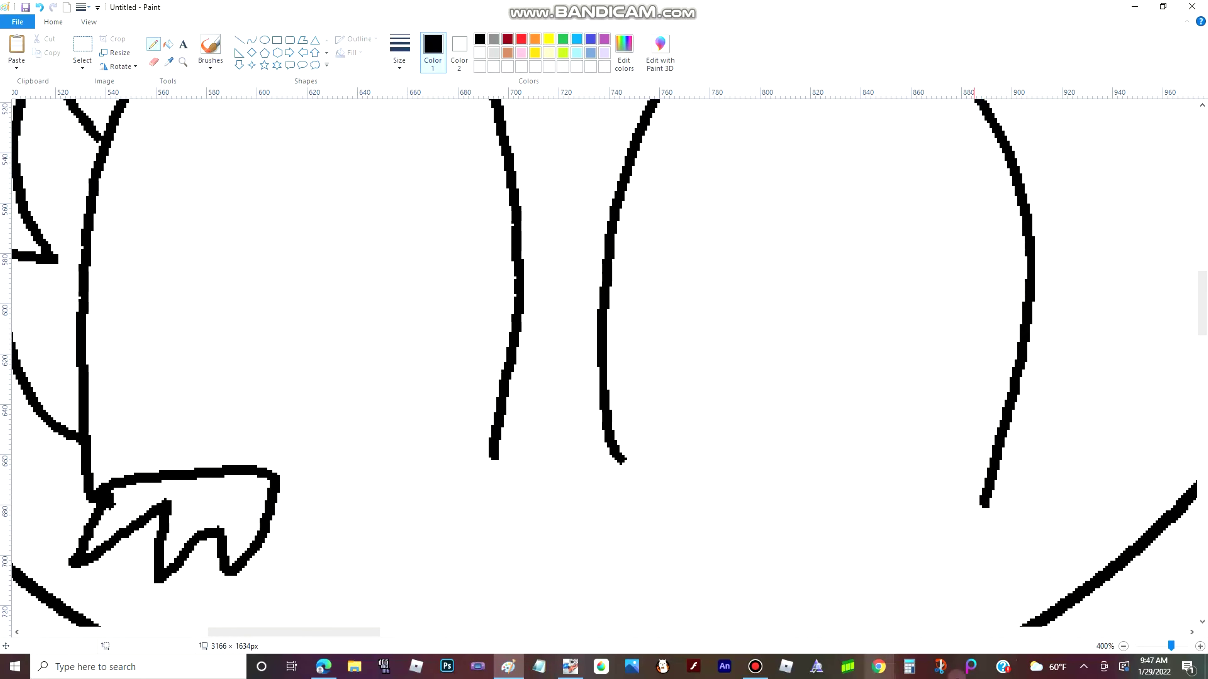
{"action": "scroll", "coordinate": [980, 500], "scroll_direction": "up", "scroll_amount": 5}
{"action": "left_click_drag", "start_coordinate": [726, 410], "coordinate": [713, 424]}
{"action": "scroll", "coordinate": [962, 316], "scroll_direction": "down", "scroll_amount": 5}
{"action": "mouse_move", "coordinate": [1023, 342]}
{"action": "left_mouse_down"}
{"action": "mouse_move", "coordinate": [1118, 358]}
{"action": "mouse_move", "coordinate": [1039, 459]}
{"action": "mouse_move", "coordinate": [1128, 549]}
{"action": "mouse_move", "coordinate": [1003, 554]}
{"action": "left_mouse_up"}
{"action": "scroll", "coordinate": [980, 442], "scroll_direction": "down", "scroll_amount": 10}
{"action": "mouse_move", "coordinate": [987, 240]}
{"action": "left_mouse_down"}
{"action": "mouse_move", "coordinate": [956, 298]}
{"action": "mouse_move", "coordinate": [802, 295]}
{"action": "mouse_move", "coordinate": [978, 260]}
{"action": "left_mouse_up"}
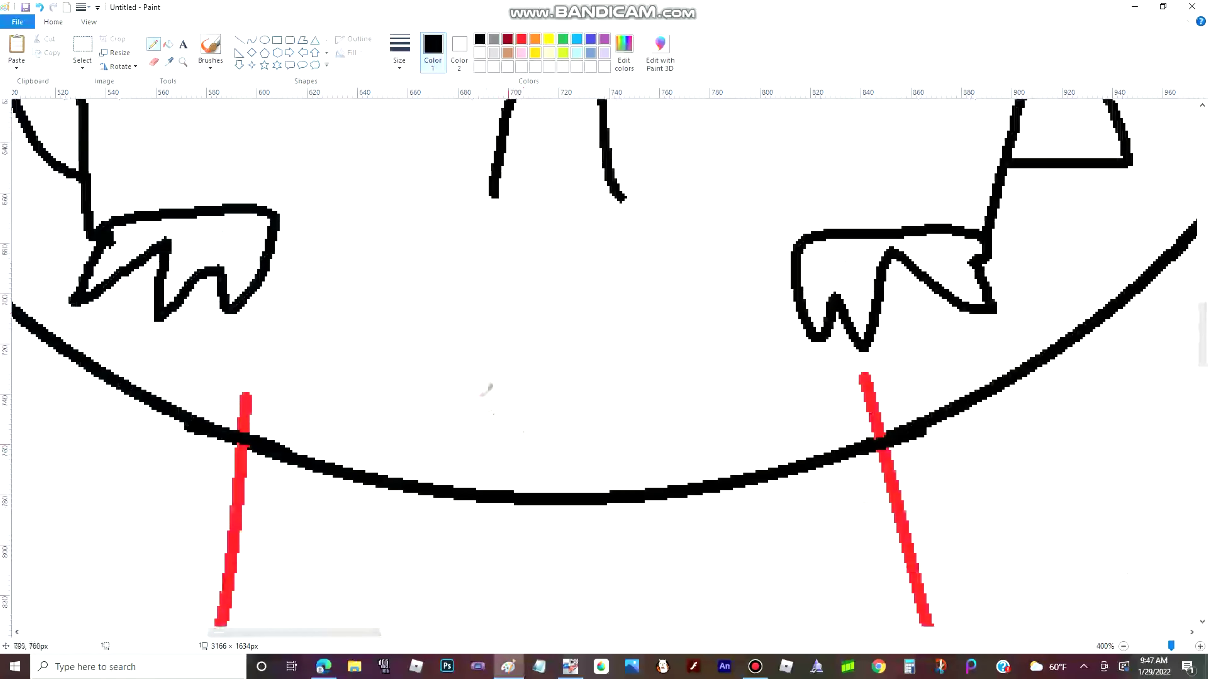
Draw a short curved black mouth centred below the eyes
{"action": "left_click_drag", "start_coordinate": [483, 382], "coordinate": [585, 378]}
{"action": "scroll", "coordinate": [531, 356], "scroll_direction": "down", "scroll_amount": 15}
{"action": "scroll", "coordinate": [532, 356], "scroll_direction": "up", "scroll_amount": 4}
Draw a rounded blue body outline in Pencil that starts inside the red cape and extends below its hem
{"action": "left_click", "coordinate": [523, 39]}
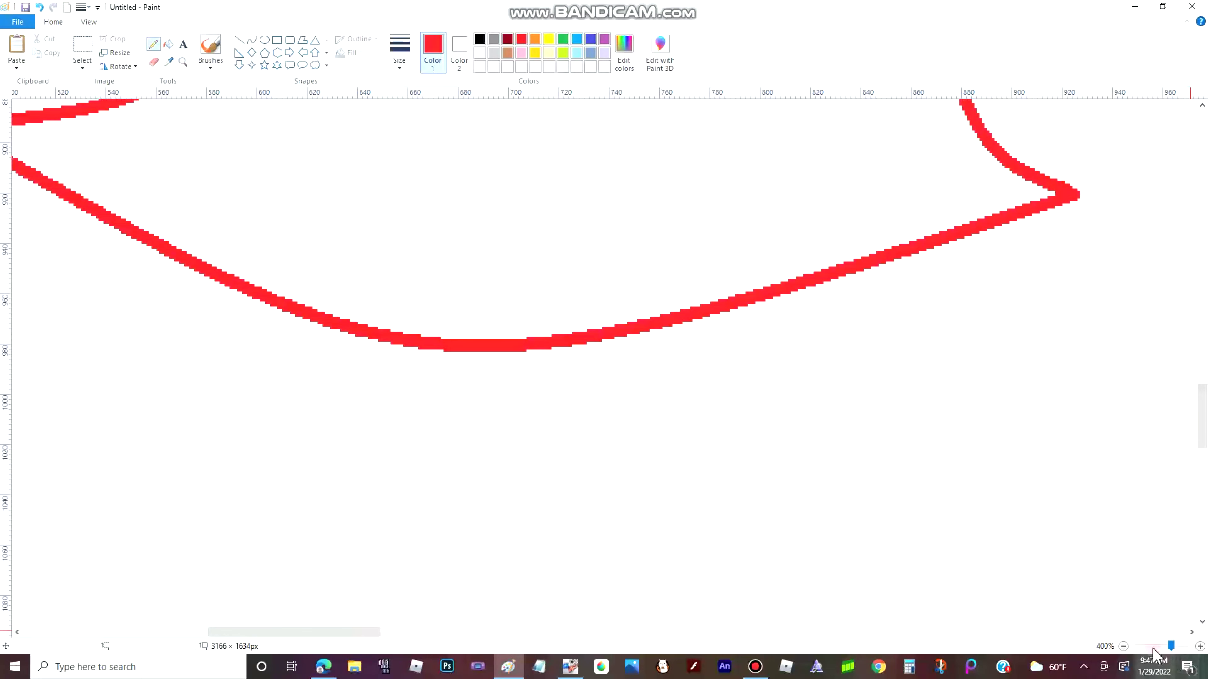
{"action": "left_click", "coordinate": [1124, 646]}
{"action": "left_click", "coordinate": [1123, 646]}
{"action": "left_click", "coordinate": [1123, 646]}
{"action": "left_click", "coordinate": [1124, 646]}
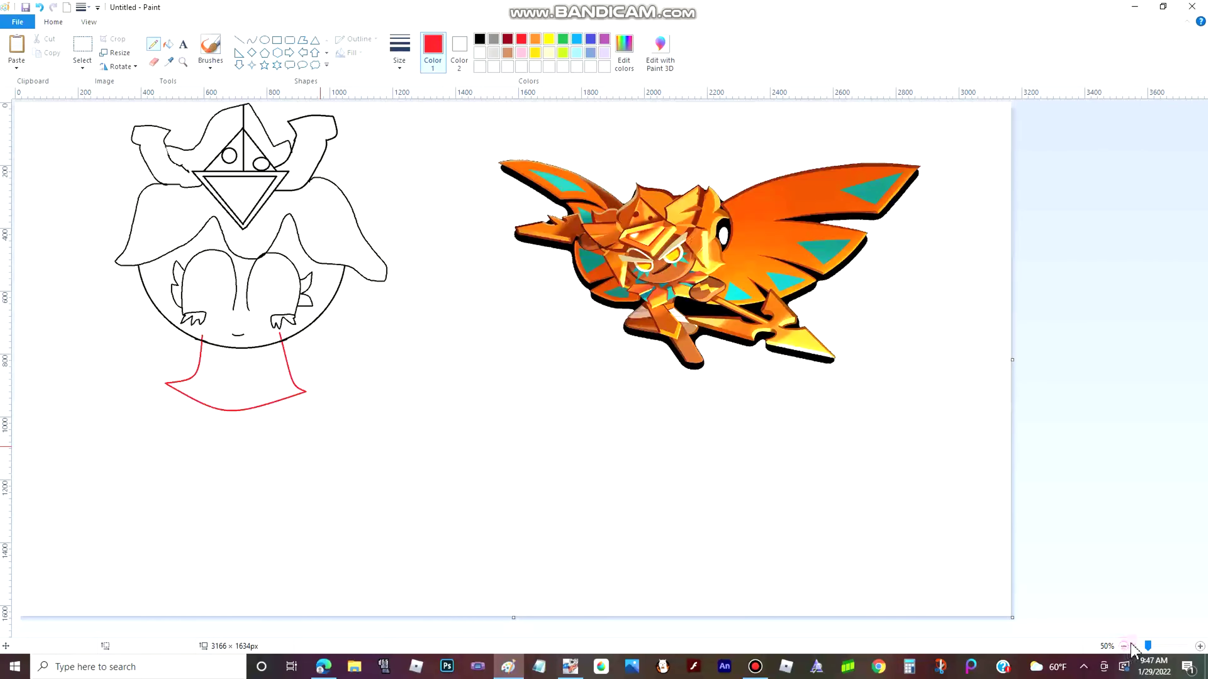
{"action": "left_click", "coordinate": [1198, 646]}
{"action": "left_click", "coordinate": [1198, 647]}
{"action": "scroll", "coordinate": [480, 393], "scroll_direction": "down", "scroll_amount": 12}
{"action": "left_click_drag", "start_coordinate": [318, 632], "coordinate": [463, 632]}
{"action": "scroll", "coordinate": [226, 372], "scroll_direction": "down", "scroll_amount": 4}
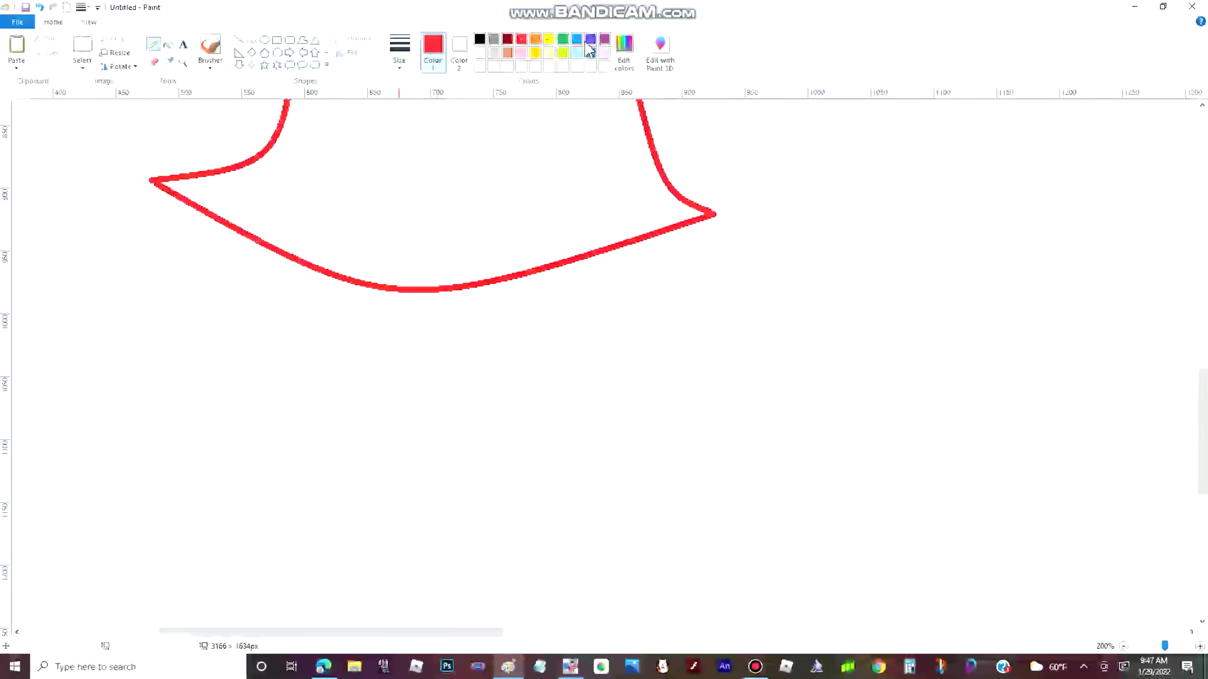
{"action": "left_click", "coordinate": [590, 39]}
{"action": "mouse_move", "coordinate": [345, 129]}
{"action": "left_mouse_down"}
{"action": "mouse_move", "coordinate": [323, 457]}
{"action": "mouse_move", "coordinate": [611, 226]}
{"action": "mouse_move", "coordinate": [390, 122]}
{"action": "left_mouse_up"}
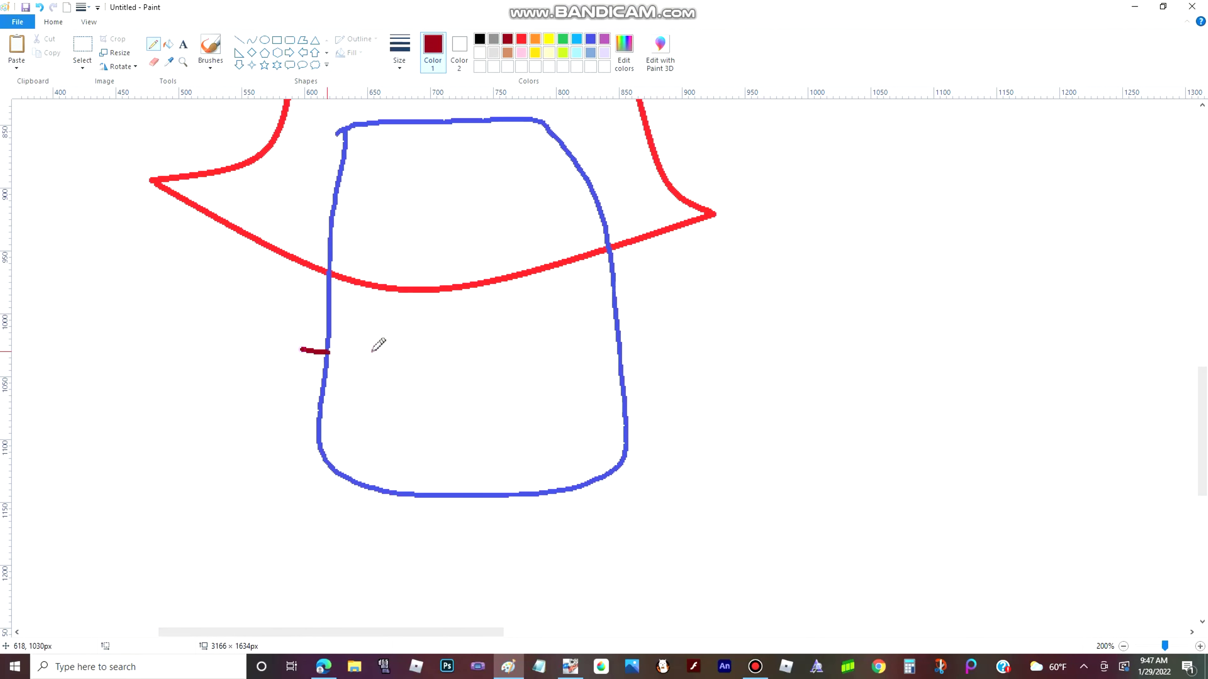
Draw a flared dark red skirt over the body's lower part with two nested V-shaped folds and close the gap in its right edge
{"action": "mouse_move", "coordinate": [372, 351]}
{"action": "left_mouse_down"}
{"action": "mouse_move", "coordinate": [688, 354]}
{"action": "mouse_move", "coordinate": [680, 491]}
{"action": "left_mouse_up"}
{"action": "key", "text": "ctrl+z"}
{"action": "mouse_move", "coordinate": [325, 365]}
{"action": "left_mouse_down"}
{"action": "mouse_move", "coordinate": [476, 364]}
{"action": "mouse_move", "coordinate": [574, 436]}
{"action": "mouse_move", "coordinate": [380, 379]}
{"action": "mouse_move", "coordinate": [509, 415]}
{"action": "mouse_move", "coordinate": [636, 366]}
{"action": "mouse_move", "coordinate": [493, 616]}
{"action": "mouse_move", "coordinate": [321, 388]}
{"action": "left_mouse_up"}
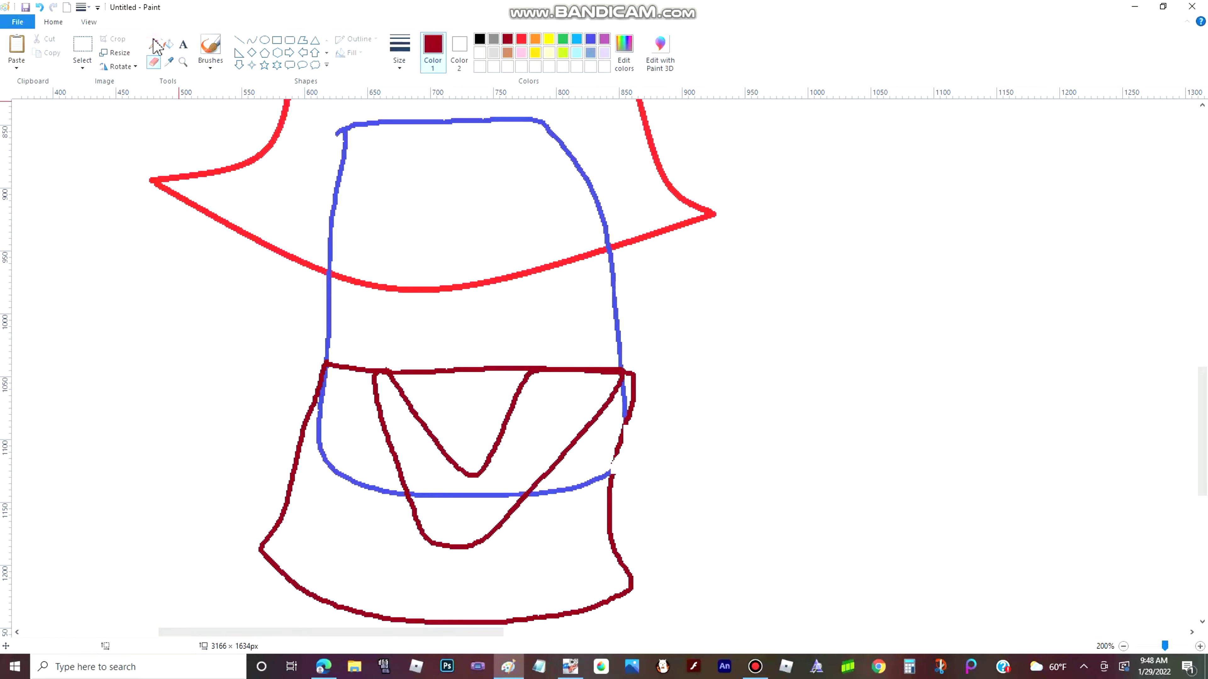
{"action": "left_click_drag", "start_coordinate": [612, 449], "coordinate": [611, 477]}
Draw a dark red Pencil line downward from the skirt's hem
{"action": "scroll", "coordinate": [391, 402], "scroll_direction": "down", "scroll_amount": 6}
{"action": "scroll", "coordinate": [391, 402], "scroll_direction": "up", "scroll_amount": 2}
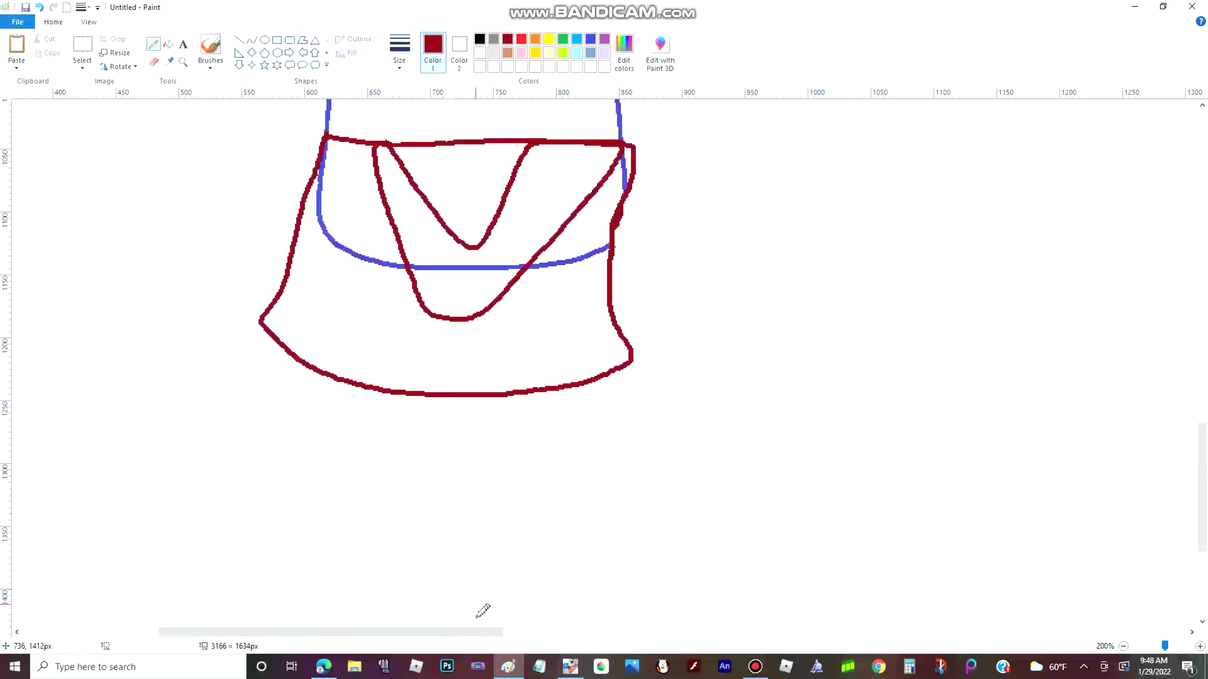
{"action": "mouse_move", "coordinate": [482, 632]}
{"action": "left_mouse_down"}
{"action": "mouse_move", "coordinate": [835, 673]}
{"action": "mouse_move", "coordinate": [393, 675]}
{"action": "mouse_move", "coordinate": [486, 676]}
{"action": "left_mouse_up"}
{"action": "scroll", "coordinate": [249, 481], "scroll_direction": "up", "scroll_amount": 4}
{"action": "scroll", "coordinate": [252, 504], "scroll_direction": "down", "scroll_amount": 2}
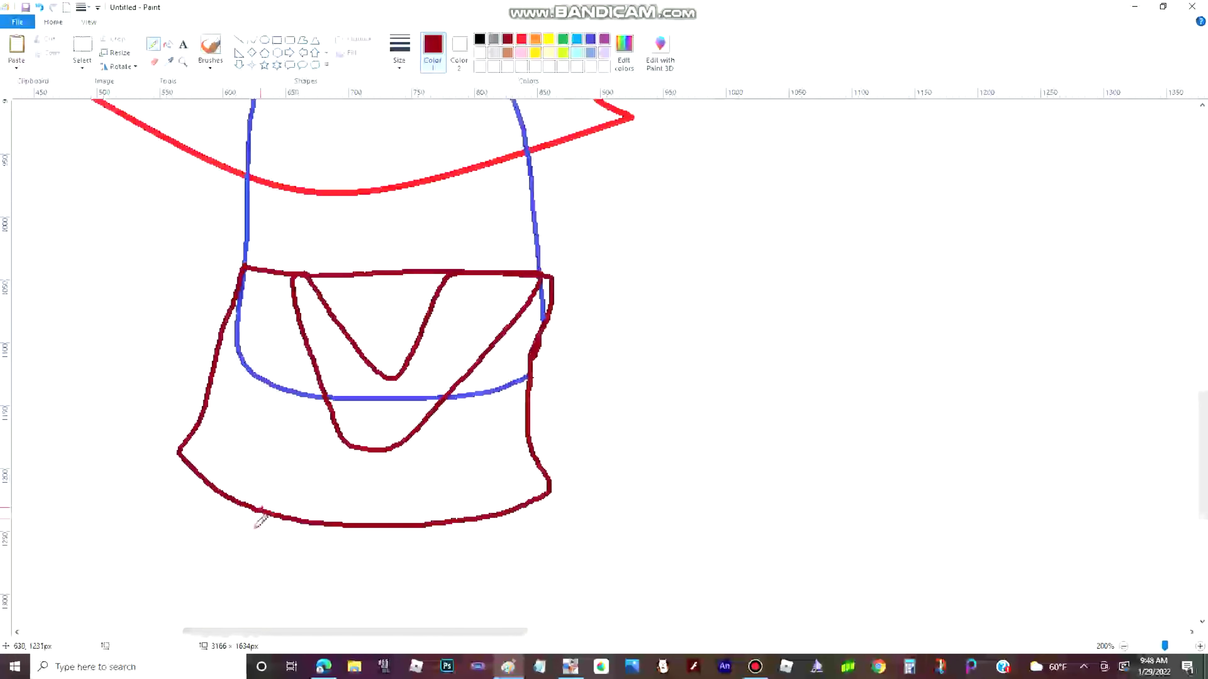
{"action": "mouse_move", "coordinate": [260, 508]}
{"action": "left_mouse_down"}
{"action": "mouse_move", "coordinate": [468, 583]}
{"action": "mouse_move", "coordinate": [377, 559]}
{"action": "left_mouse_up"}
{"action": "scroll", "coordinate": [399, 480], "scroll_direction": "up", "scroll_amount": 13}
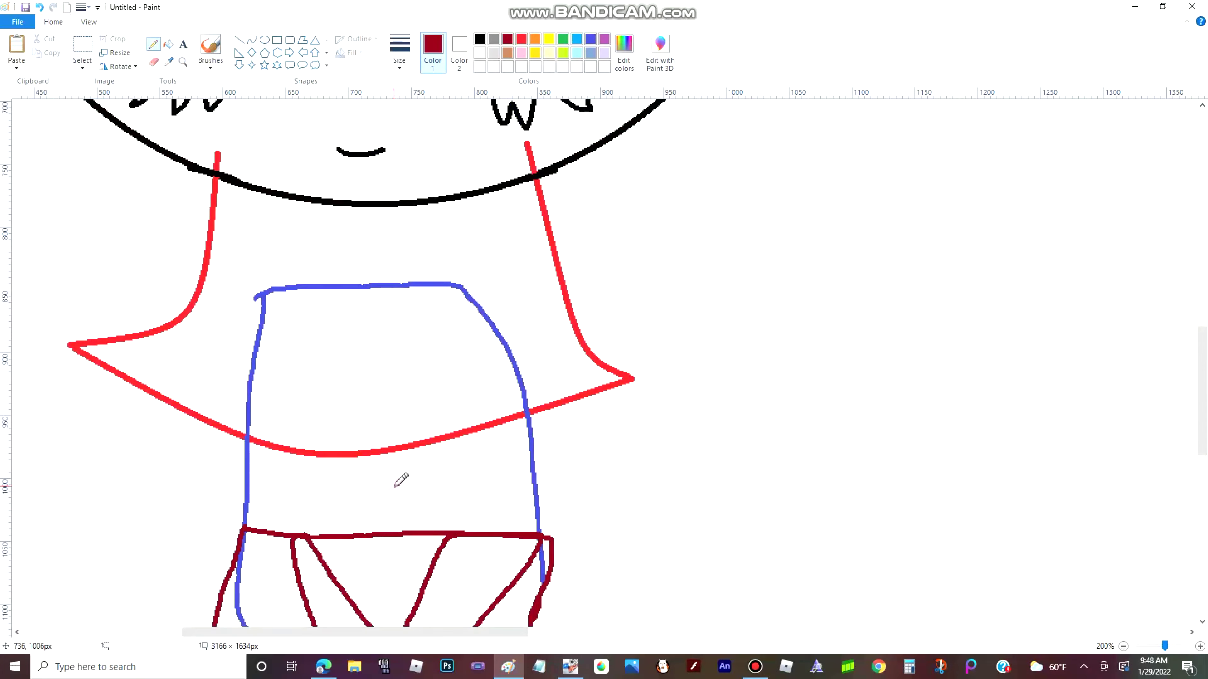
{"action": "scroll", "coordinate": [399, 480], "scroll_direction": "down", "scroll_amount": 8}
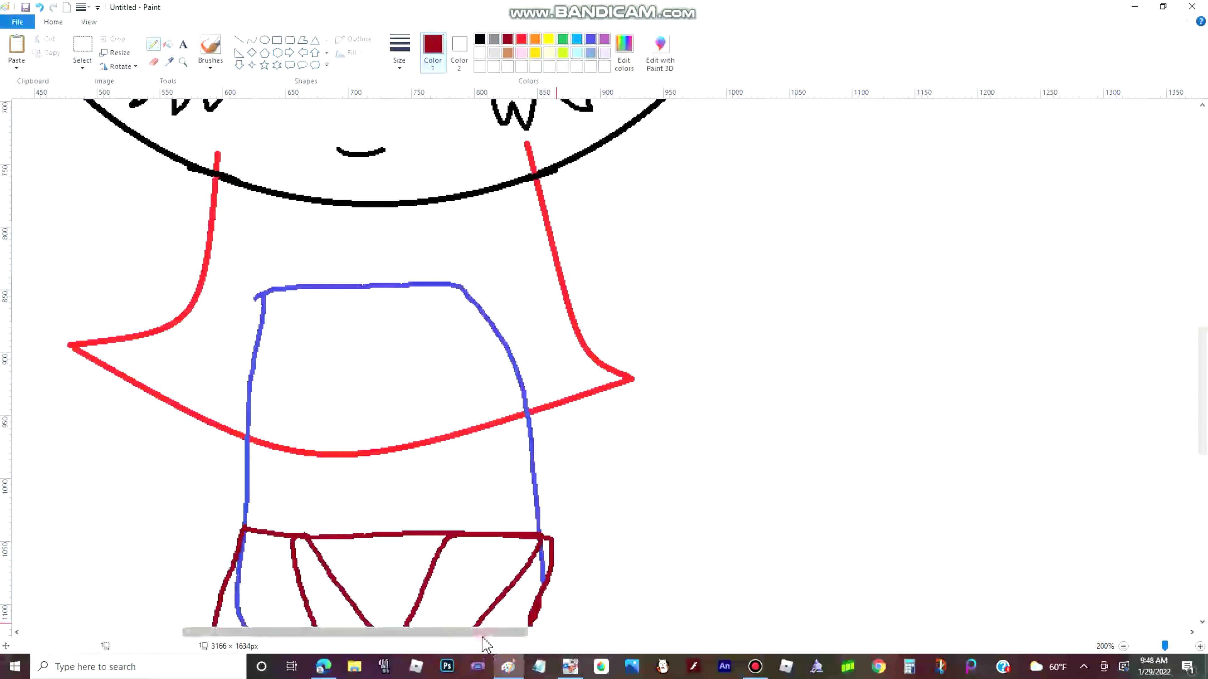
{"action": "left_click_drag", "start_coordinate": [482, 633], "coordinate": [838, 633]}
{"action": "scroll", "coordinate": [765, 531], "scroll_direction": "up", "scroll_amount": 4}
{"action": "left_click_drag", "start_coordinate": [752, 632], "coordinate": [311, 632]}
{"action": "scroll", "coordinate": [381, 381], "scroll_direction": "down", "scroll_amount": 4}
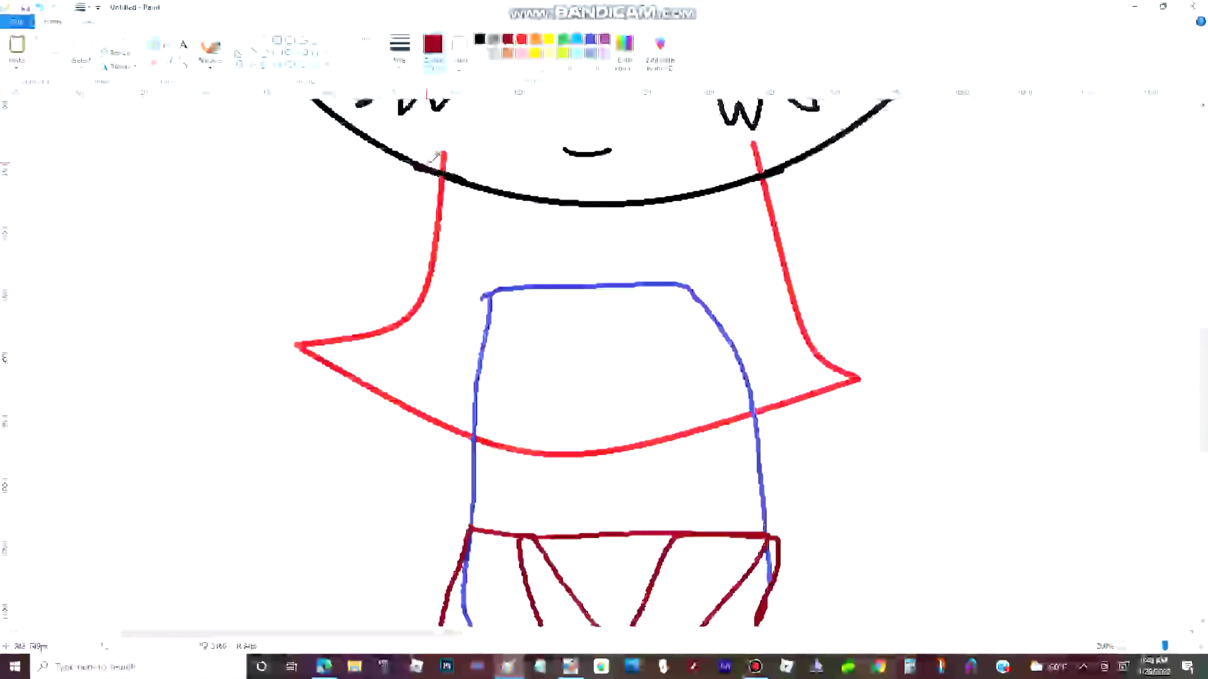
{"action": "left_click_drag", "start_coordinate": [425, 164], "coordinate": [684, 224]}
{"action": "mouse_move", "coordinate": [867, 299]}
{"action": "left_mouse_down"}
{"action": "mouse_move", "coordinate": [873, 252]}
{"action": "mouse_move", "coordinate": [744, 176]}
{"action": "mouse_move", "coordinate": [566, 202]}
{"action": "mouse_move", "coordinate": [466, 167]}
{"action": "left_mouse_up"}
{"action": "key", "text": "ctrl+z"}
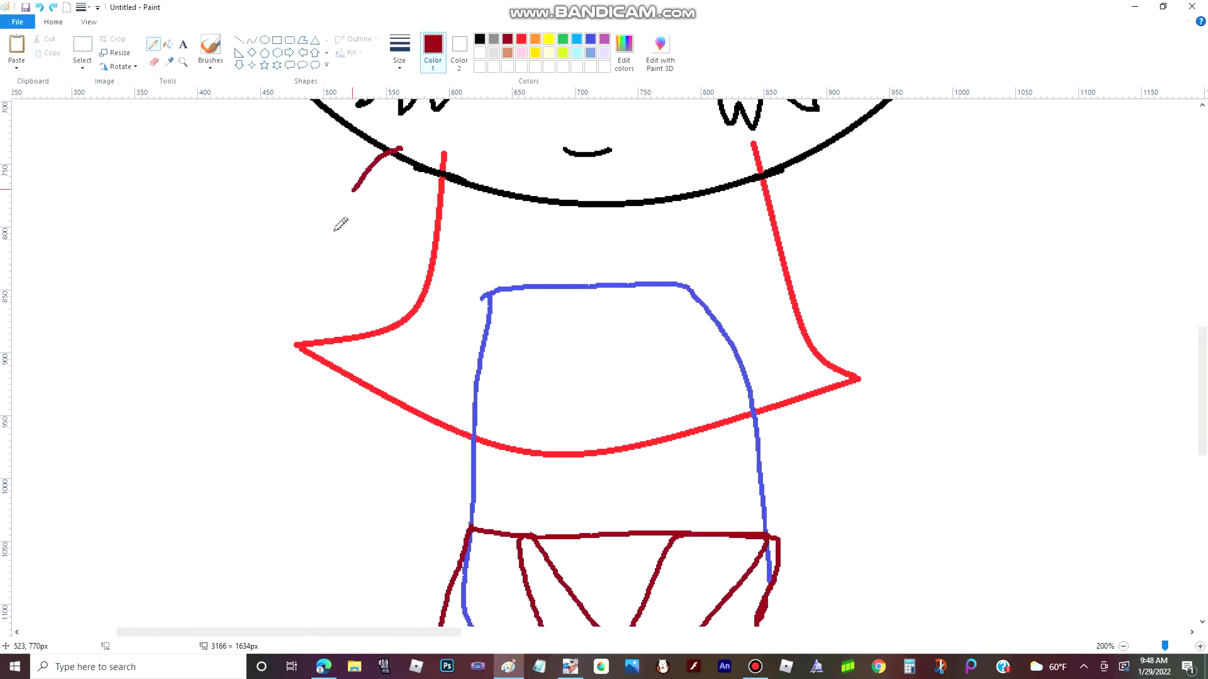
Draw a scalloped dark red collar across the circle's lower edge and fill the black and red lines inside it with white
{"action": "mouse_move", "coordinate": [335, 229]}
{"action": "left_mouse_down"}
{"action": "mouse_move", "coordinate": [533, 197]}
{"action": "mouse_move", "coordinate": [607, 294]}
{"action": "mouse_move", "coordinate": [822, 267]}
{"action": "mouse_move", "coordinate": [860, 209]}
{"action": "mouse_move", "coordinate": [709, 161]}
{"action": "mouse_move", "coordinate": [404, 152]}
{"action": "left_mouse_up"}
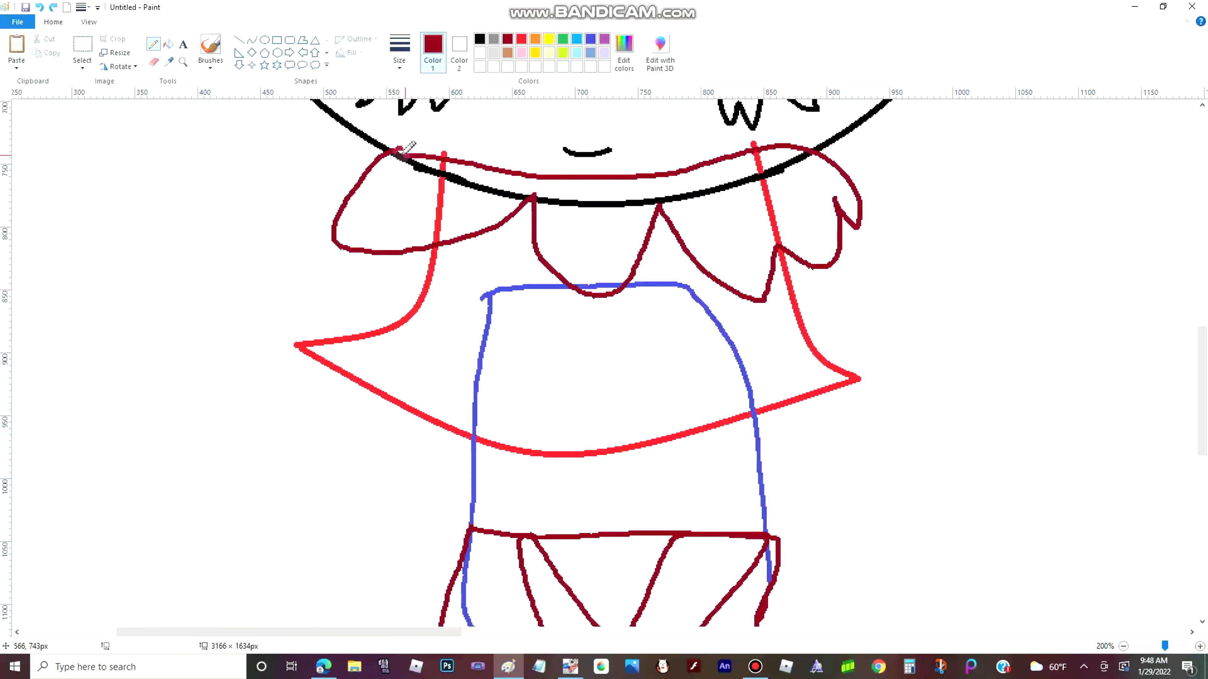
{"action": "left_click", "coordinate": [169, 61]}
{"action": "left_click", "coordinate": [167, 157]}
{"action": "left_click", "coordinate": [168, 44]}
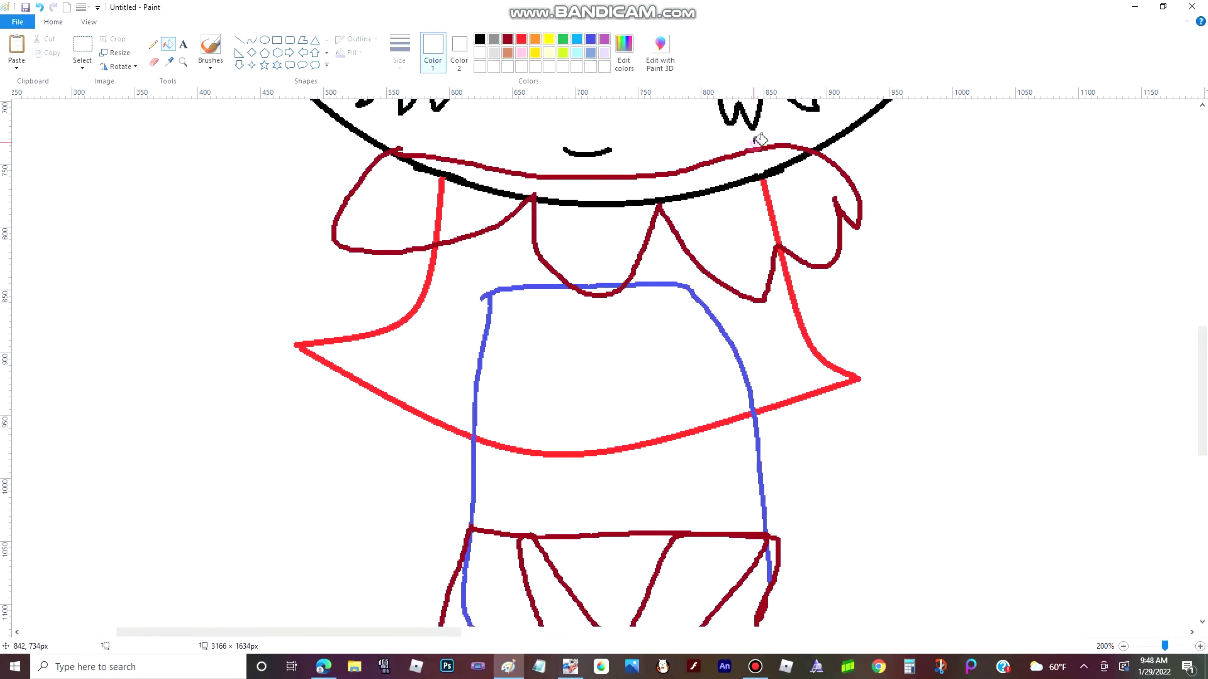
{"action": "left_click", "coordinate": [560, 203]}
{"action": "left_click", "coordinate": [449, 177]}
{"action": "left_click", "coordinate": [441, 189]}
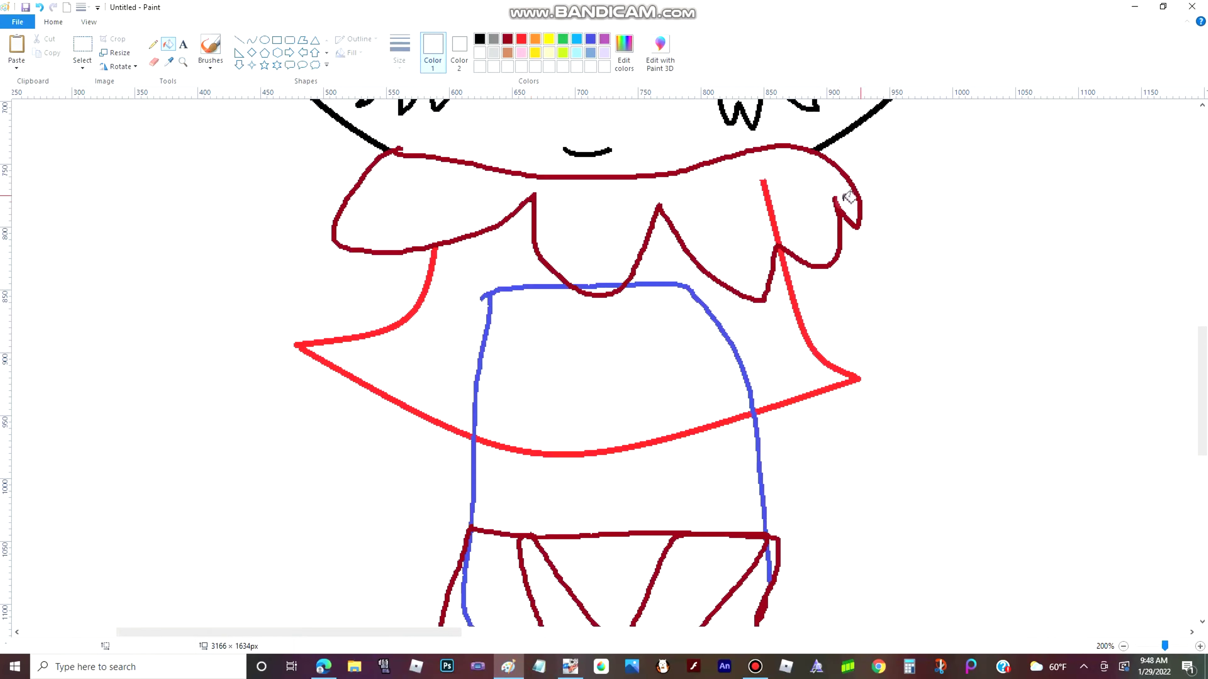
{"action": "left_click", "coordinate": [775, 228]}
Fill the body's left blue line above the skirt with white and patch the resulting gap in the cape's hem in red
{"action": "left_click", "coordinate": [702, 312]}
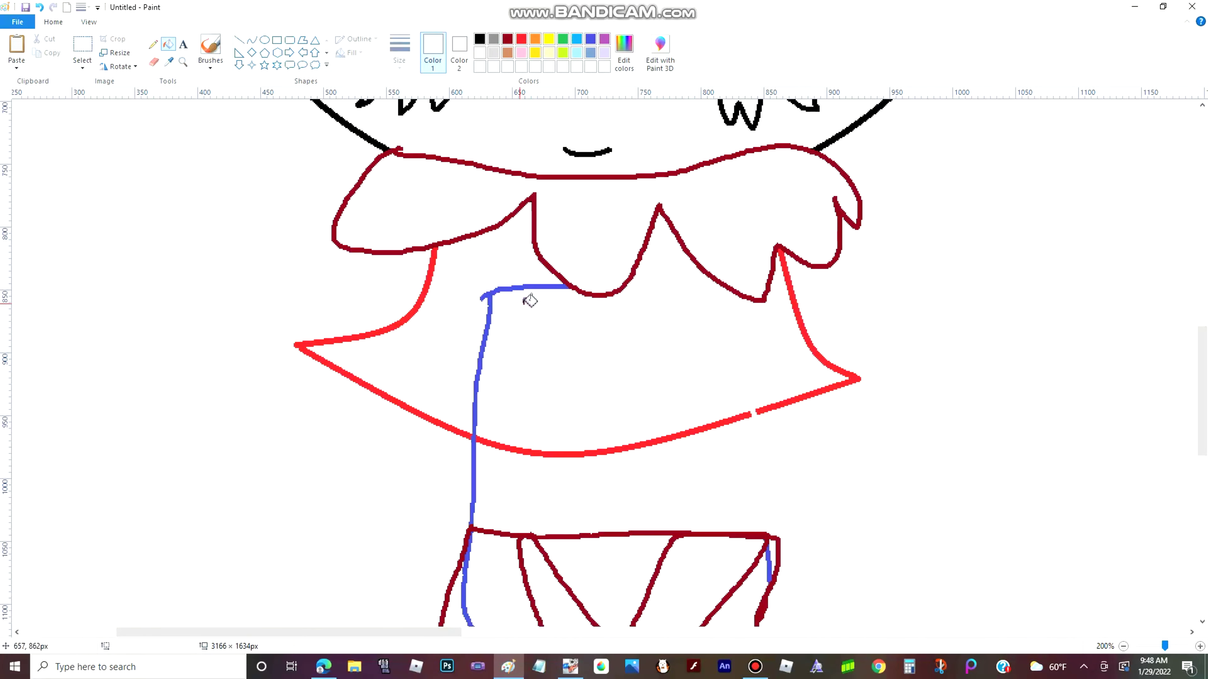
{"action": "key", "text": "ctrl+z"}
{"action": "left_click", "coordinate": [483, 332]}
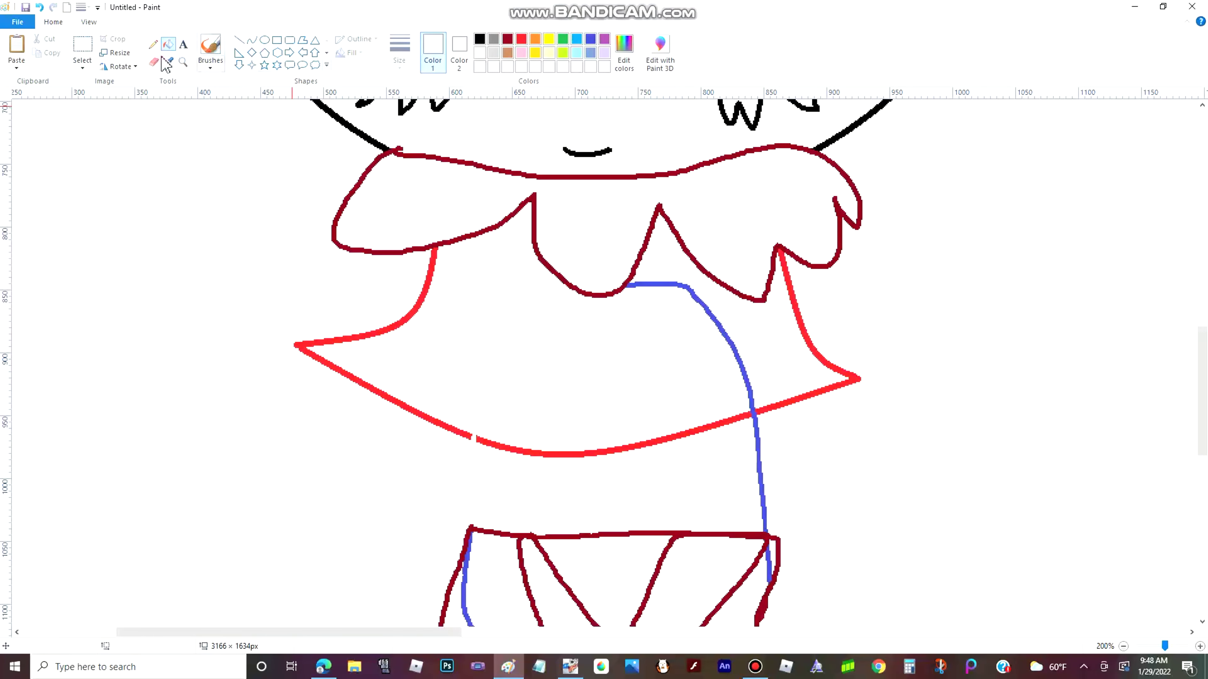
{"action": "left_click", "coordinate": [153, 44]}
{"action": "left_click", "coordinate": [521, 39]}
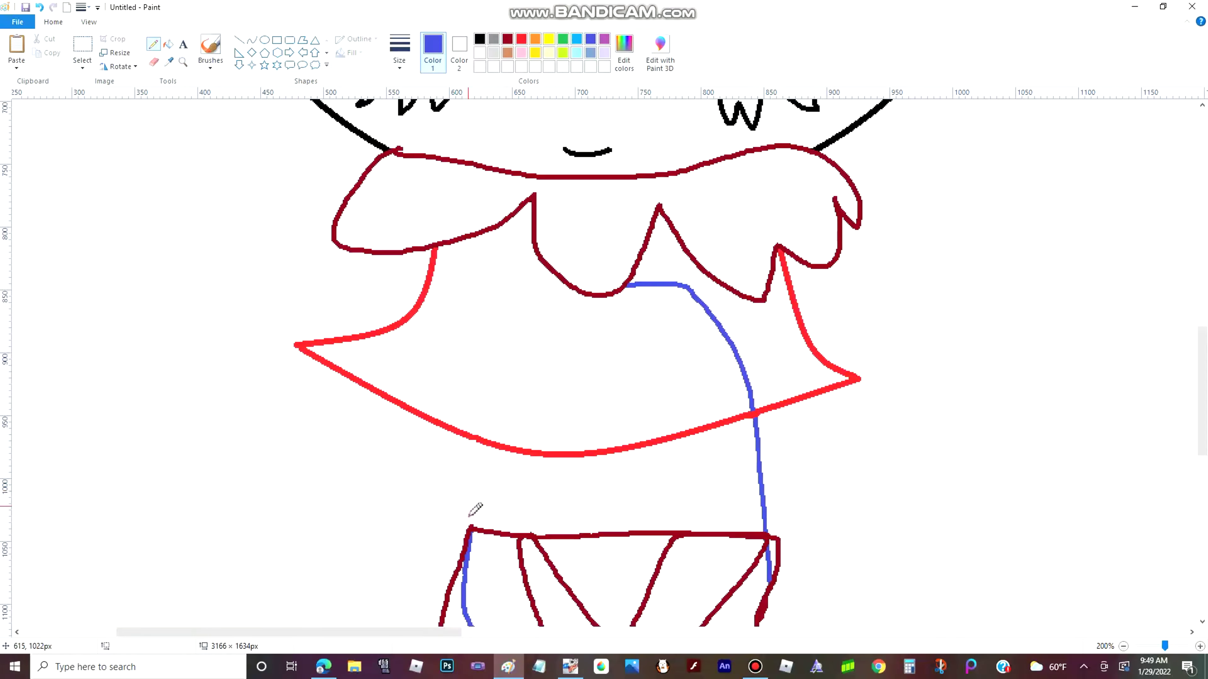
Fill the body's right blue line inside the cape with white and erase the skirt's hem inside the right foot's outline
{"action": "left_click", "coordinate": [166, 64]}
{"action": "left_click", "coordinate": [167, 114]}
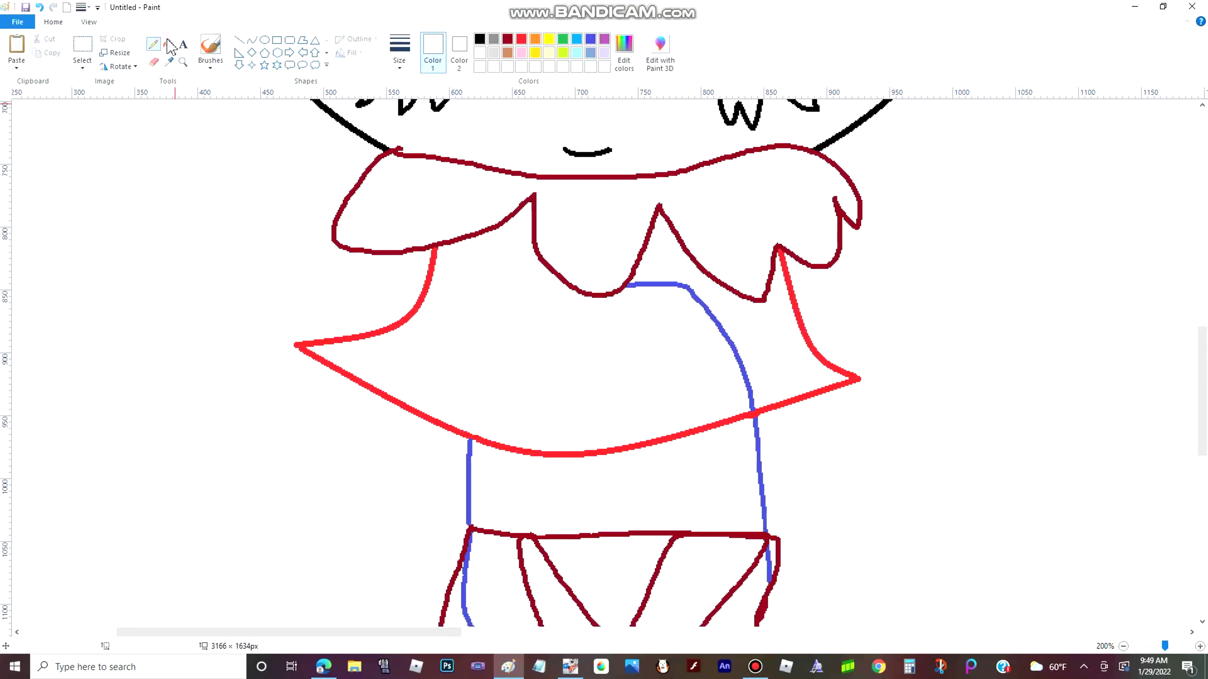
{"action": "left_click", "coordinate": [168, 45]}
{"action": "left_click", "coordinate": [746, 379]}
{"action": "scroll", "coordinate": [223, 202], "scroll_direction": "down", "scroll_amount": 5}
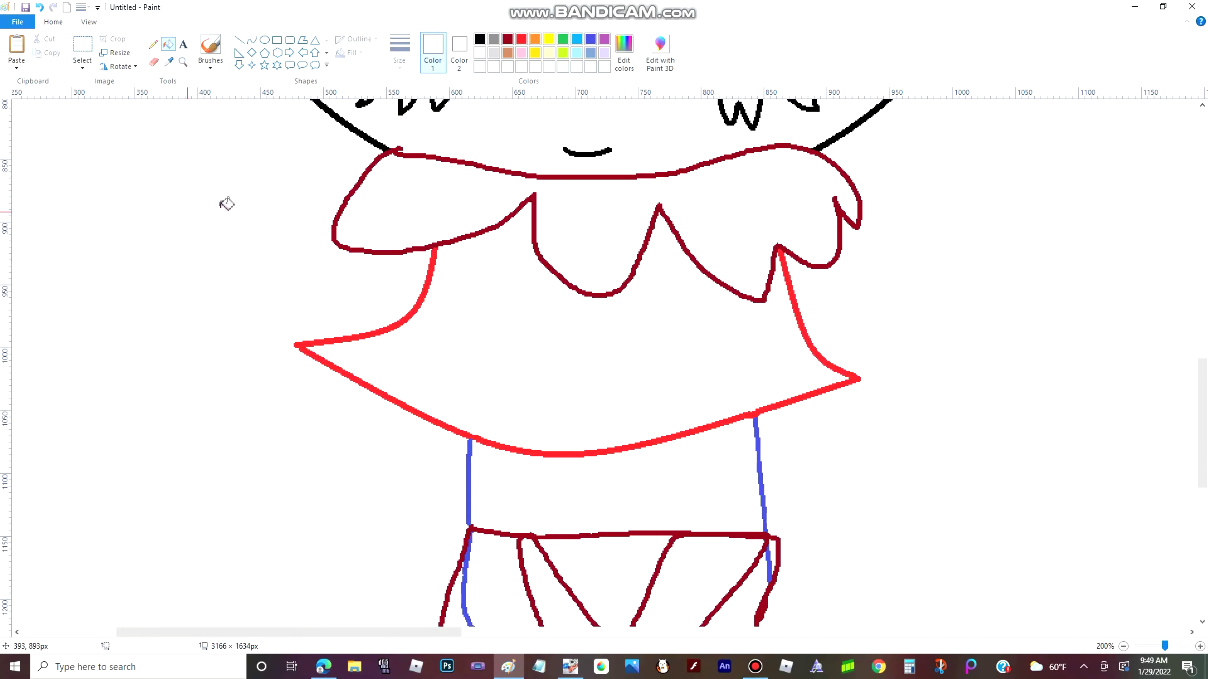
{"action": "left_click", "coordinate": [153, 62]}
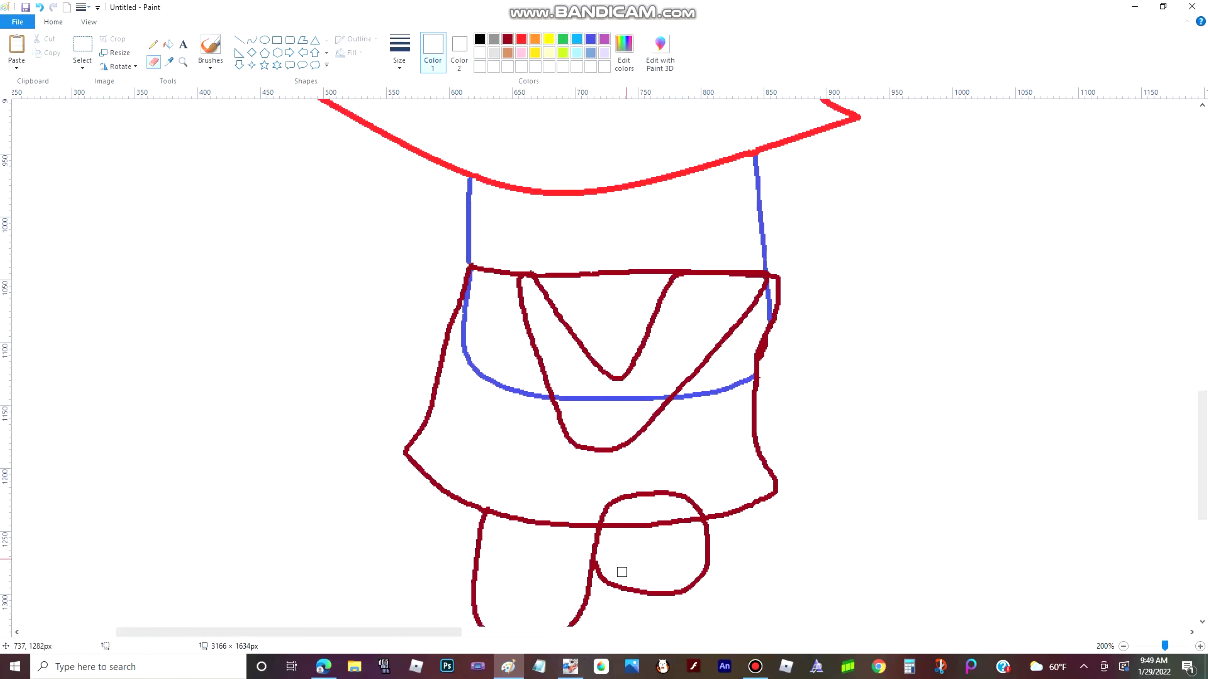
Draw a rounded dark red Pencil sleeve on each side of the scalloped collar
{"action": "scroll", "coordinate": [343, 453], "scroll_direction": "up", "scroll_amount": 13}
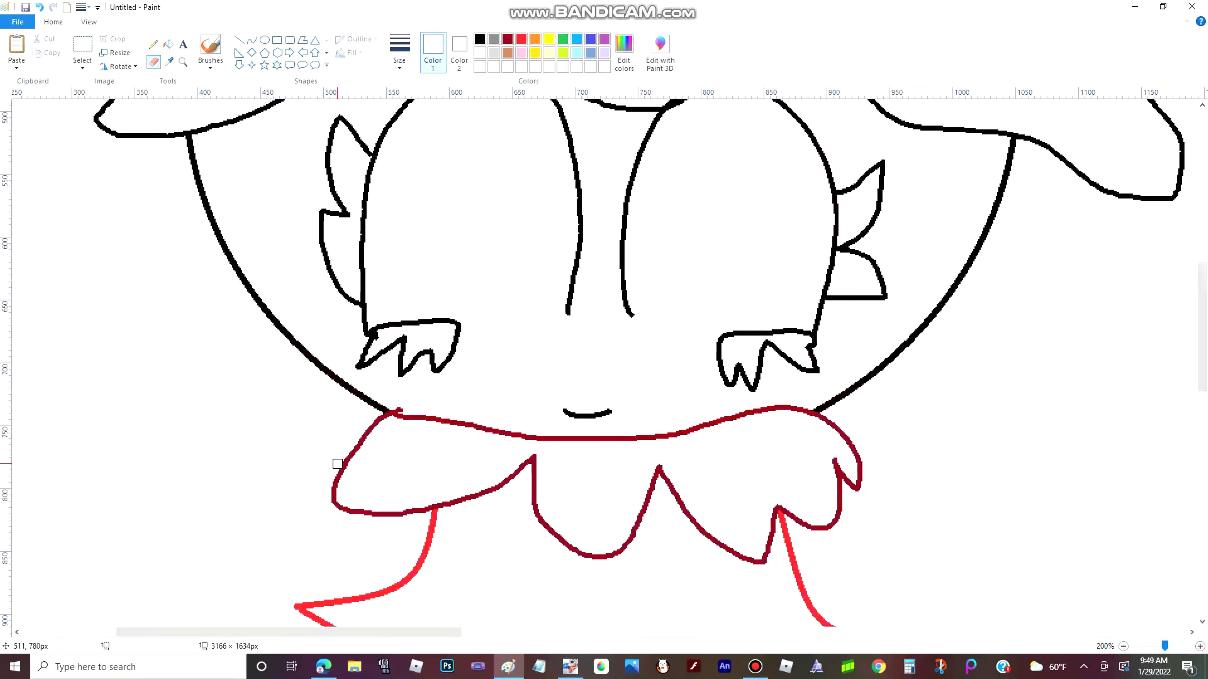
{"action": "scroll", "coordinate": [339, 432], "scroll_direction": "down", "scroll_amount": 8}
{"action": "left_click", "coordinate": [153, 45]}
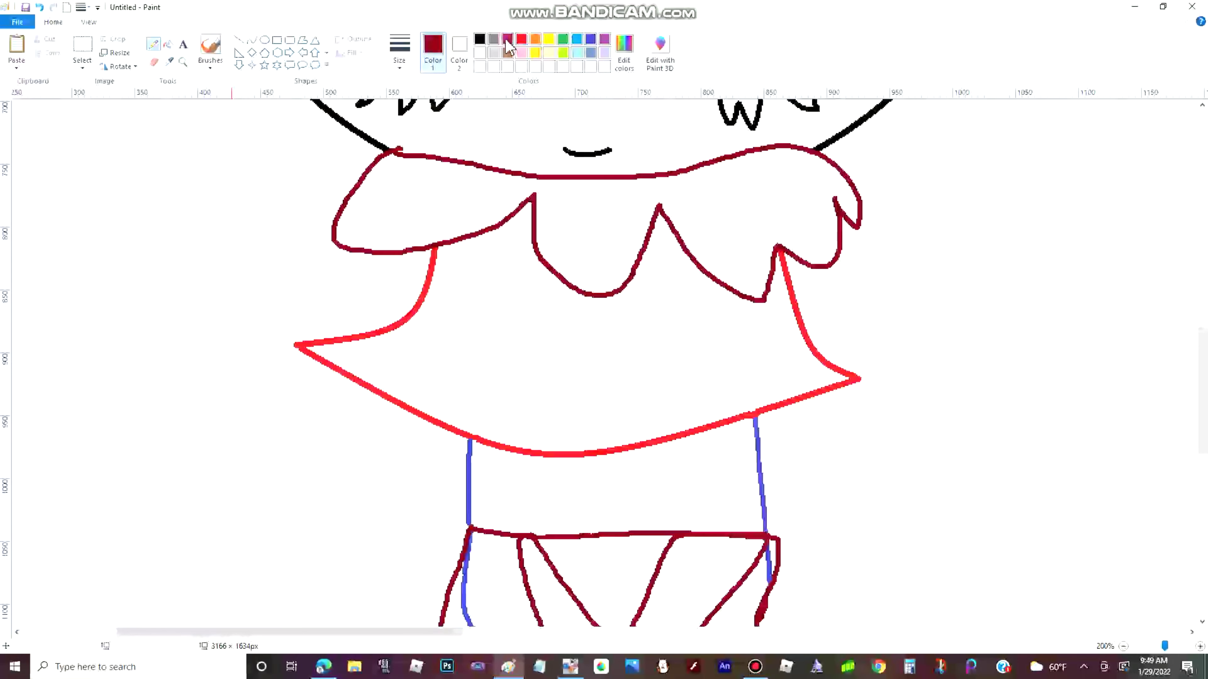
{"action": "mouse_move", "coordinate": [374, 151]}
{"action": "left_mouse_down"}
{"action": "mouse_move", "coordinate": [340, 163]}
{"action": "mouse_move", "coordinate": [228, 314]}
{"action": "mouse_move", "coordinate": [333, 285]}
{"action": "mouse_move", "coordinate": [388, 252]}
{"action": "left_mouse_up"}
{"action": "scroll", "coordinate": [634, 359], "scroll_direction": "up", "scroll_amount": 3}
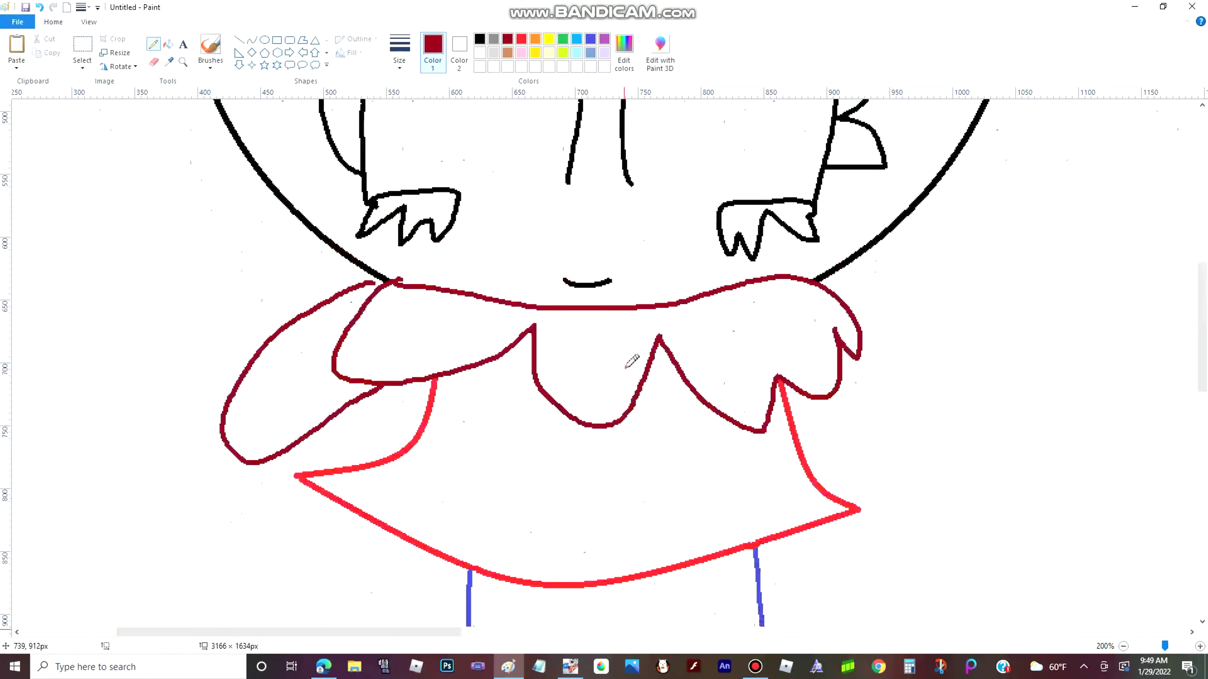
{"action": "mouse_move", "coordinate": [840, 301]}
{"action": "left_mouse_down"}
{"action": "mouse_move", "coordinate": [937, 327]}
{"action": "mouse_move", "coordinate": [918, 446]}
{"action": "mouse_move", "coordinate": [809, 386]}
{"action": "left_mouse_up"}
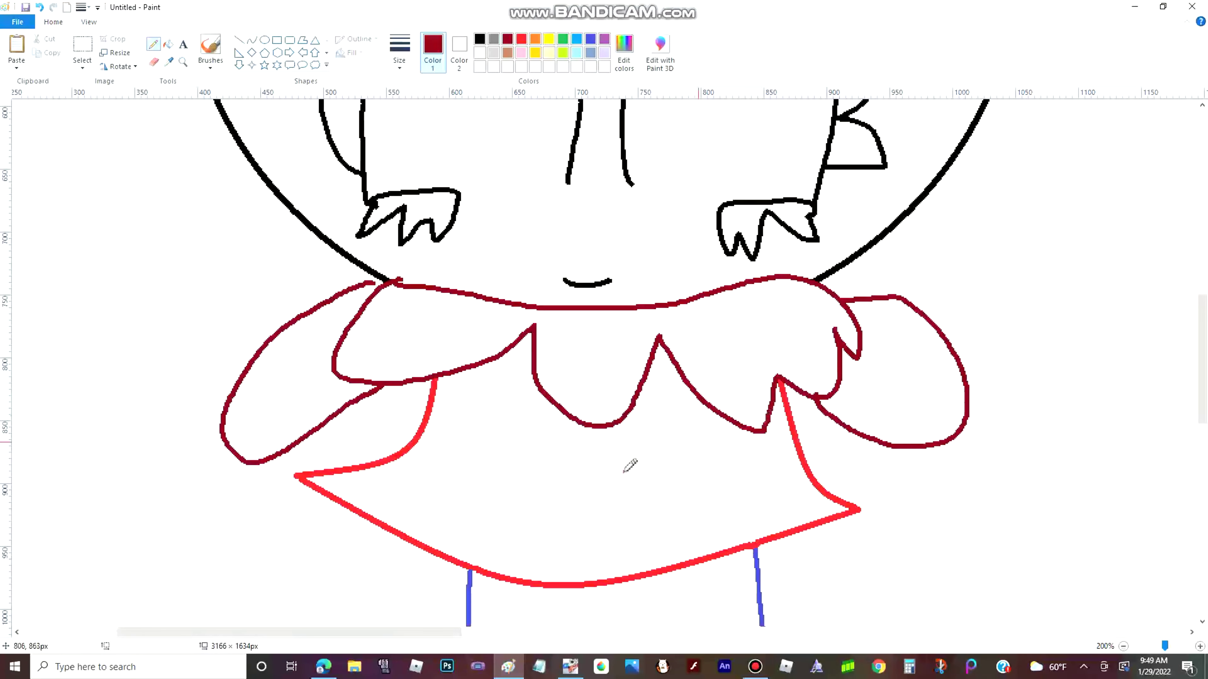
Pick white from the canvas and fill the blue body outline inside the skirt with it
{"action": "mouse_move", "coordinate": [439, 632]}
{"action": "left_mouse_down"}
{"action": "mouse_move", "coordinate": [925, 592]}
{"action": "mouse_move", "coordinate": [404, 559]}
{"action": "left_mouse_up"}
{"action": "scroll", "coordinate": [588, 478], "scroll_direction": "down", "scroll_amount": 4}
{"action": "scroll", "coordinate": [594, 473], "scroll_direction": "down", "scroll_amount": 8}
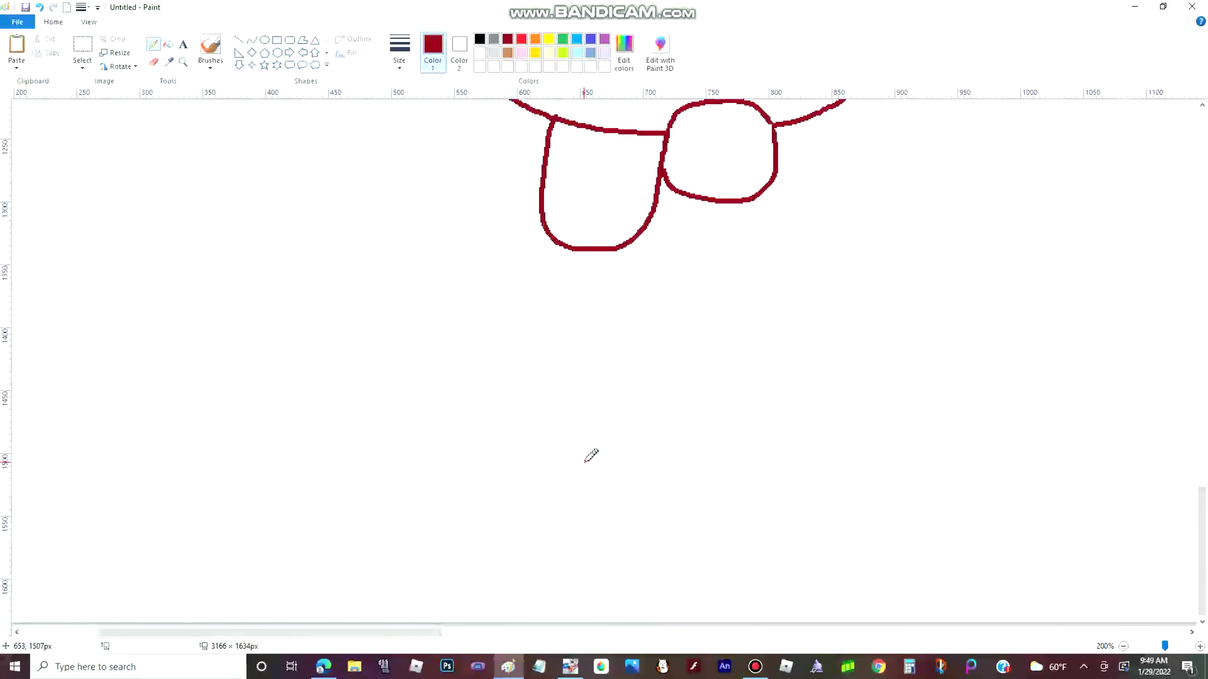
{"action": "scroll", "coordinate": [709, 409], "scroll_direction": "up", "scroll_amount": 3}
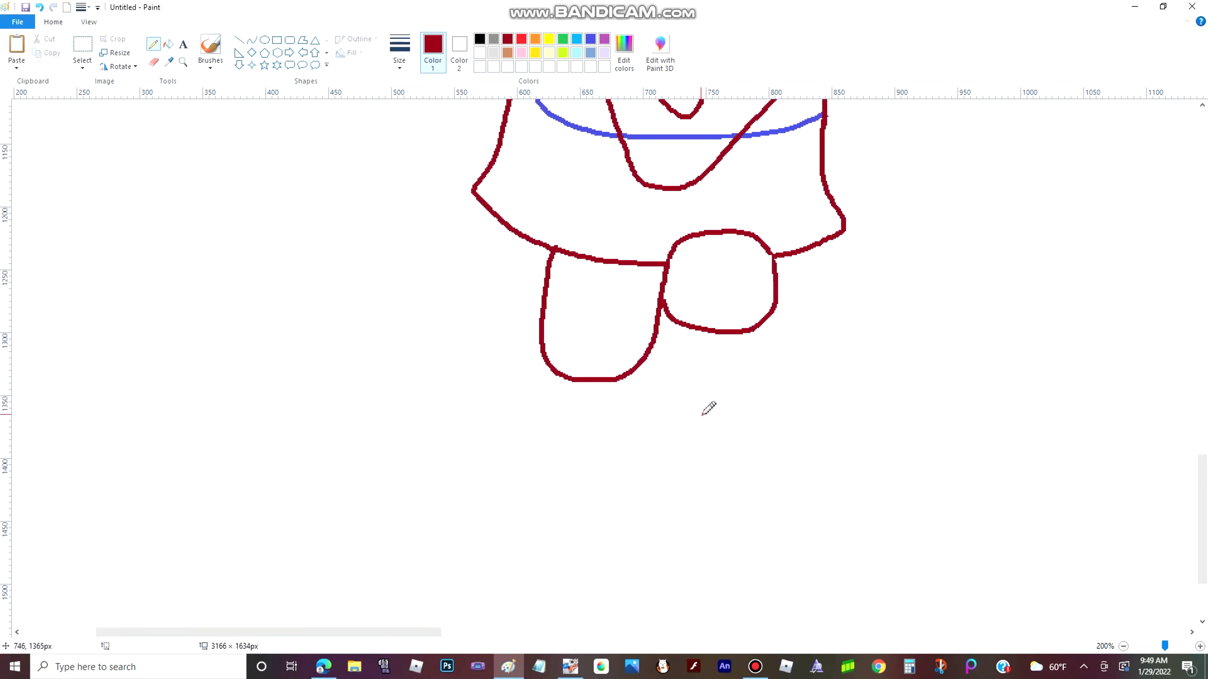
{"action": "scroll", "coordinate": [698, 417], "scroll_direction": "up", "scroll_amount": 3}
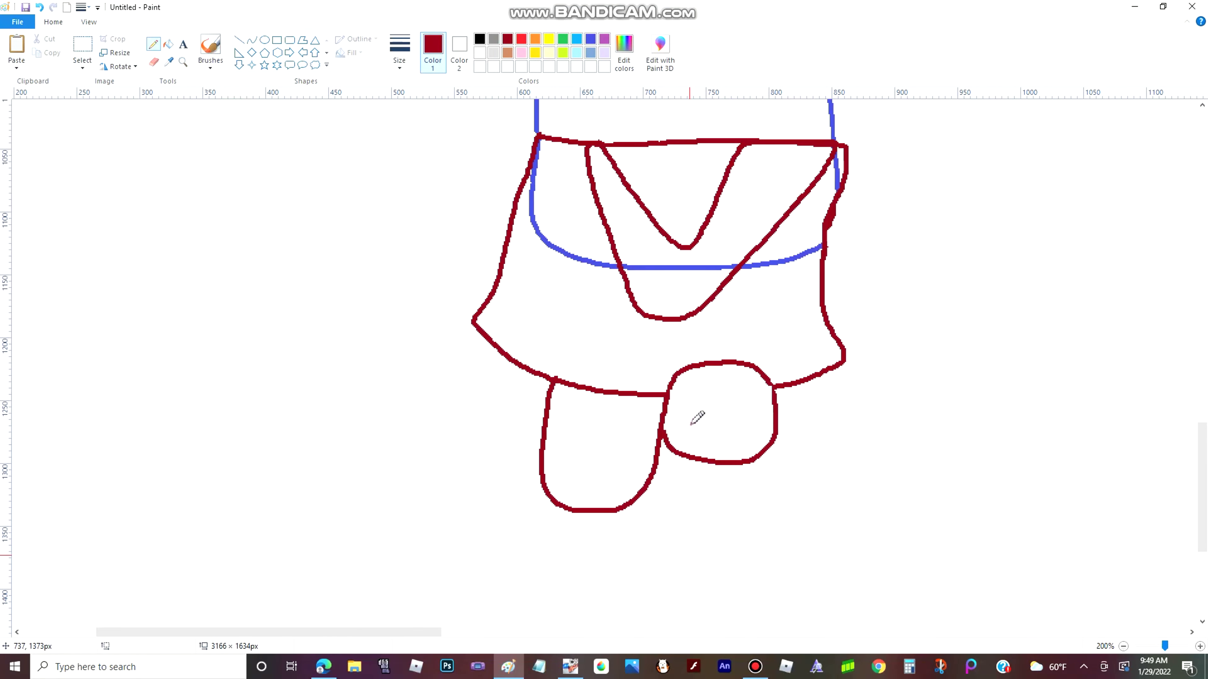
{"action": "left_click", "coordinate": [168, 65]}
{"action": "left_click", "coordinate": [242, 292]}
{"action": "left_click", "coordinate": [168, 59]}
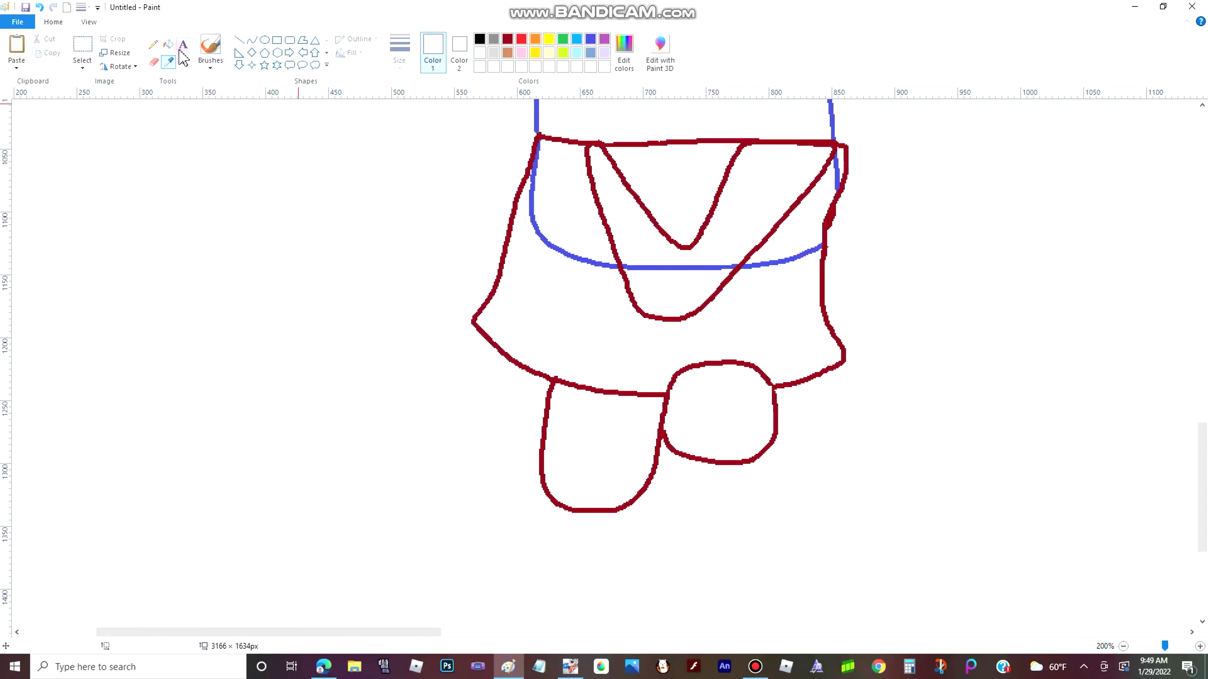
{"action": "left_click", "coordinate": [604, 263]}
{"action": "left_click", "coordinate": [680, 268]}
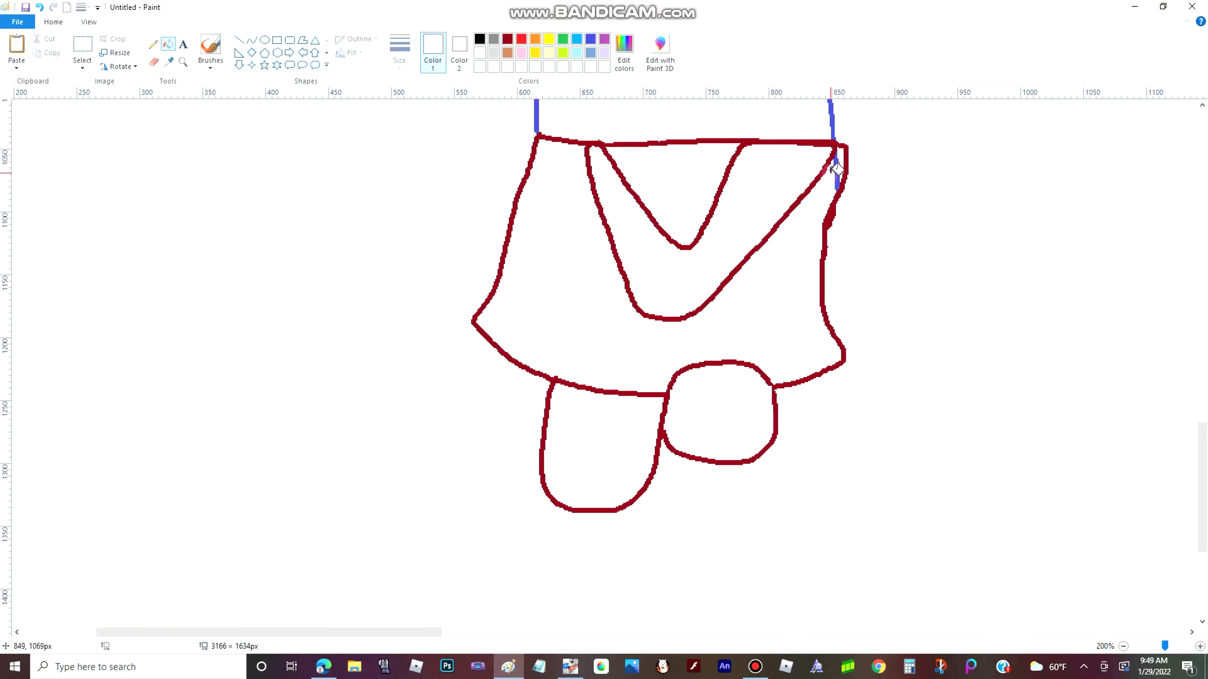
Draw several short black fold lines on the skirt around the nested V shapes
{"action": "left_click", "coordinate": [153, 44]}
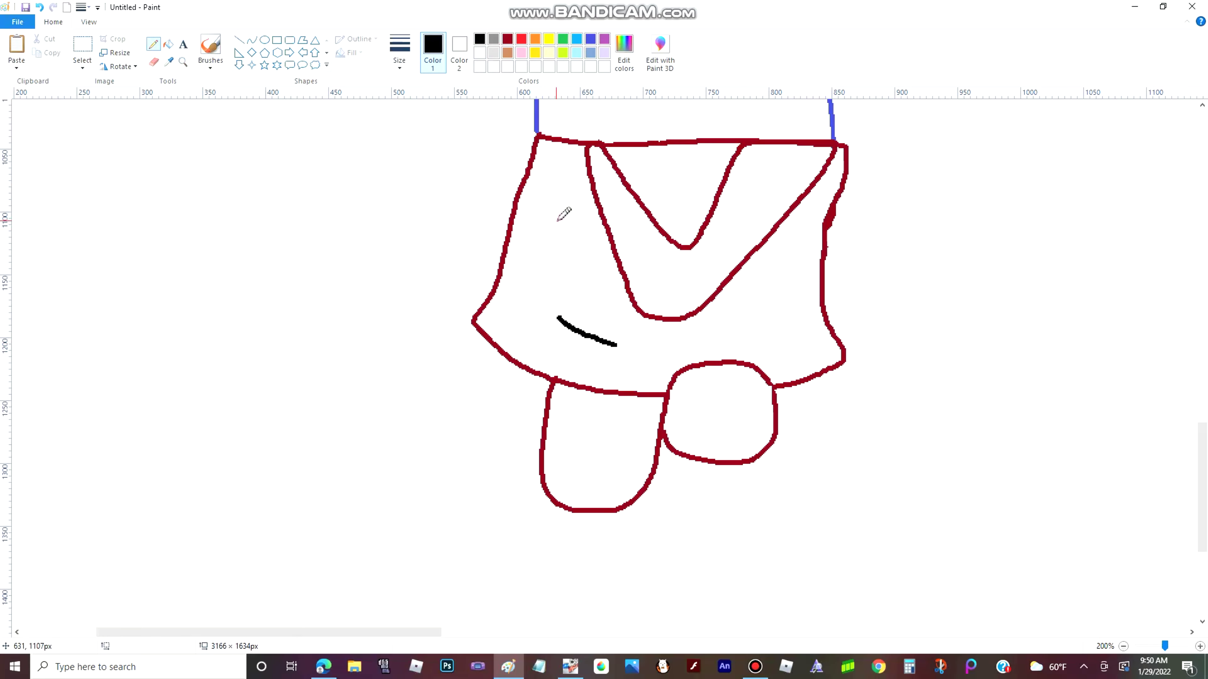
{"action": "left_click_drag", "start_coordinate": [557, 224], "coordinate": [590, 289]}
{"action": "mouse_move", "coordinate": [693, 326]}
{"action": "left_mouse_down"}
{"action": "mouse_move", "coordinate": [763, 333]}
{"action": "mouse_move", "coordinate": [809, 295]}
{"action": "left_mouse_up"}
{"action": "left_click_drag", "start_coordinate": [782, 249], "coordinate": [804, 248]}
Draw a black oval iris with a small highlight at its upper edge inside each eye
{"action": "scroll", "coordinate": [652, 313], "scroll_direction": "up", "scroll_amount": 6}
{"action": "mouse_move", "coordinate": [508, 249]}
{"action": "left_mouse_down"}
{"action": "mouse_move", "coordinate": [478, 290]}
{"action": "mouse_move", "coordinate": [602, 334]}
{"action": "mouse_move", "coordinate": [523, 242]}
{"action": "left_mouse_up"}
{"action": "mouse_move", "coordinate": [781, 247]}
{"action": "left_mouse_down"}
{"action": "mouse_move", "coordinate": [740, 289]}
{"action": "mouse_move", "coordinate": [760, 423]}
{"action": "mouse_move", "coordinate": [813, 425]}
{"action": "mouse_move", "coordinate": [839, 326]}
{"action": "mouse_move", "coordinate": [777, 247]}
{"action": "mouse_move", "coordinate": [772, 297]}
{"action": "mouse_move", "coordinate": [805, 283]}
{"action": "left_mouse_up"}
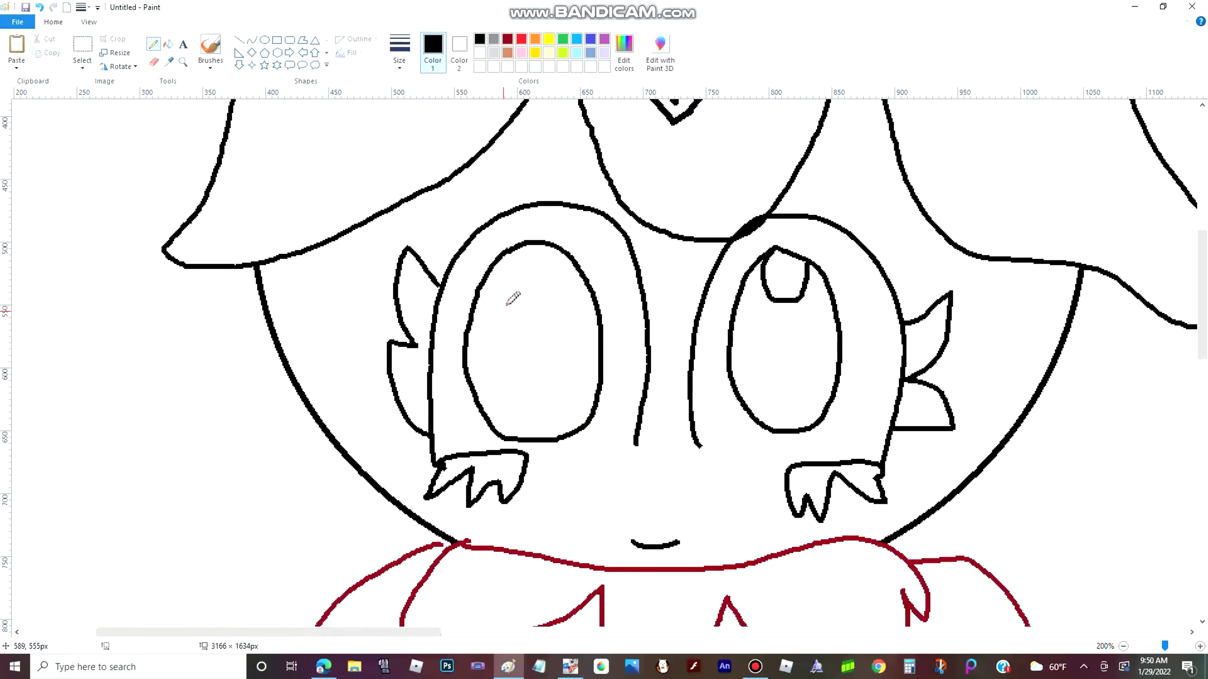
{"action": "left_click_drag", "start_coordinate": [568, 261], "coordinate": [498, 256]}
Draw a black wing with a stepped, jagged lower edge from the face's left side down to the cape
{"action": "scroll", "coordinate": [238, 286], "scroll_direction": "down", "scroll_amount": 5}
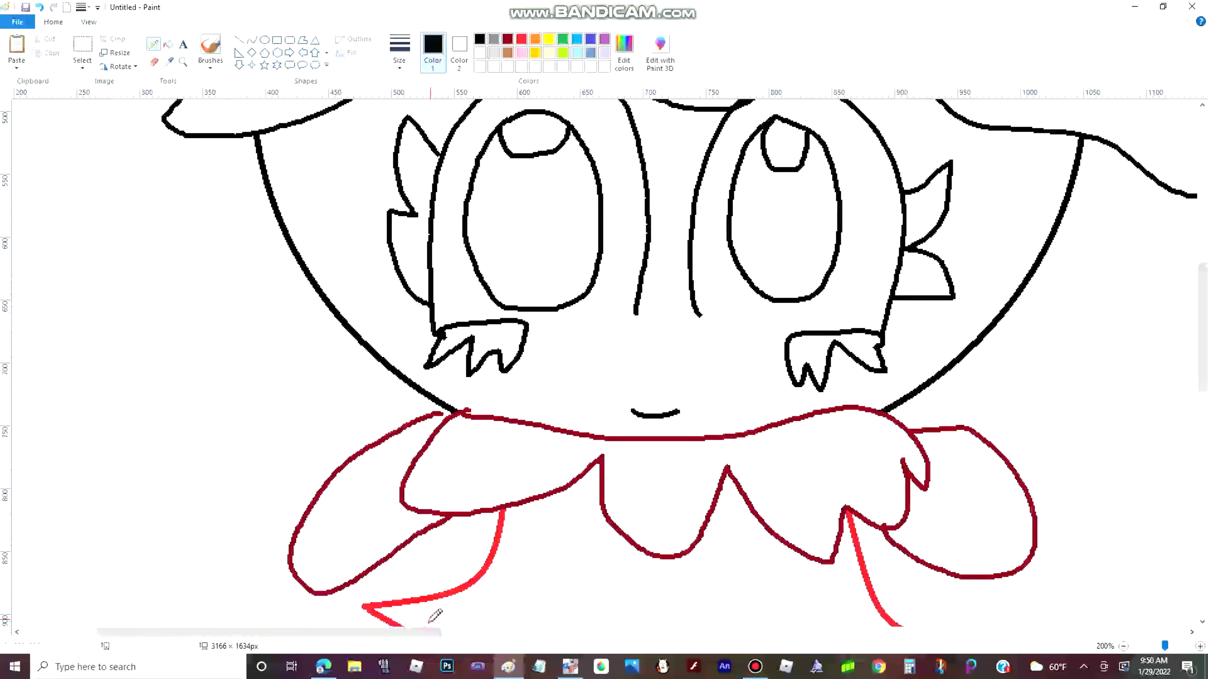
{"action": "left_click_drag", "start_coordinate": [399, 633], "coordinate": [747, 566]}
{"action": "left_click_drag", "start_coordinate": [636, 631], "coordinate": [259, 623]}
{"action": "scroll", "coordinate": [281, 435], "scroll_direction": "down", "scroll_amount": 5}
{"action": "left_click_drag", "start_coordinate": [401, 371], "coordinate": [295, 335]}
{"action": "mouse_move", "coordinate": [186, 112]}
{"action": "left_mouse_down"}
{"action": "mouse_move", "coordinate": [76, 328]}
{"action": "mouse_move", "coordinate": [274, 504]}
{"action": "mouse_move", "coordinate": [310, 597]}
{"action": "left_mouse_up"}
{"action": "scroll", "coordinate": [306, 356], "scroll_direction": "down", "scroll_amount": 10}
{"action": "left_click_drag", "start_coordinate": [307, 338], "coordinate": [425, 383]}
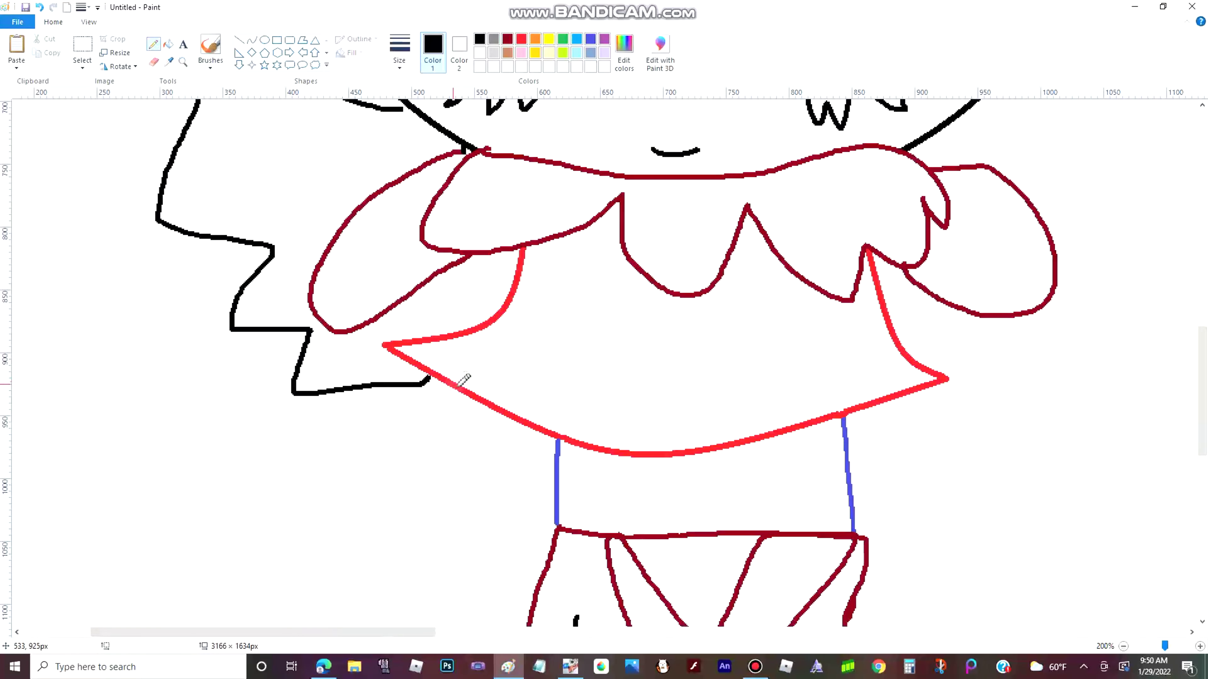
Draw a matching black wing with a stepped lower edge from the face's right side down to the cape
{"action": "scroll", "coordinate": [496, 464], "scroll_direction": "right", "scroll_amount": 10}
{"action": "scroll", "coordinate": [496, 464], "scroll_direction": "up", "scroll_amount": 5}
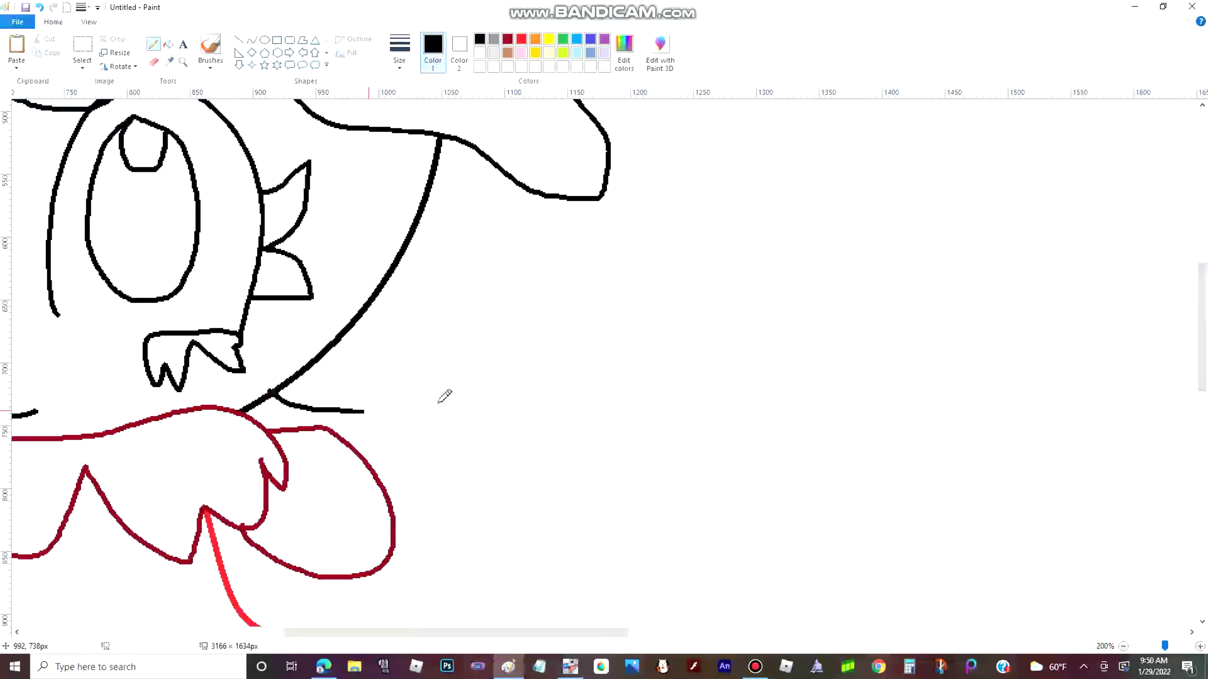
{"action": "mouse_move", "coordinate": [364, 412]}
{"action": "left_mouse_down"}
{"action": "mouse_move", "coordinate": [821, 340]}
{"action": "mouse_move", "coordinate": [547, 462]}
{"action": "mouse_move", "coordinate": [383, 557]}
{"action": "mouse_move", "coordinate": [270, 583]}
{"action": "left_mouse_up"}
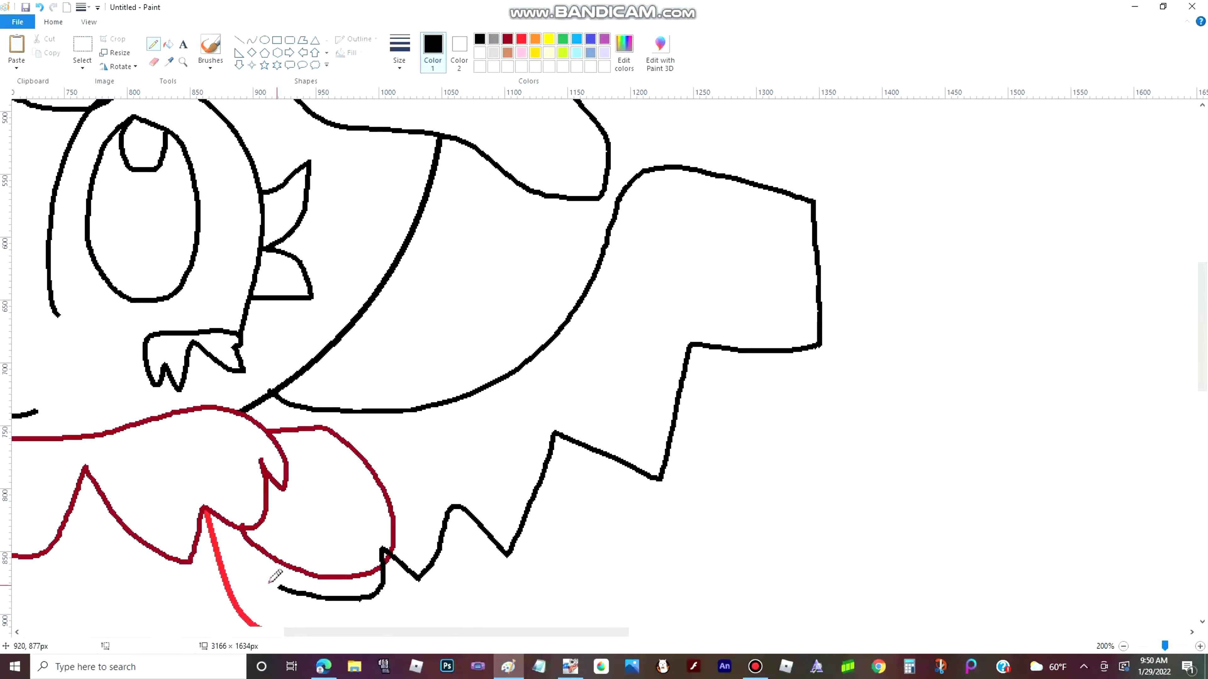
{"action": "key", "text": "ctrl+z"}
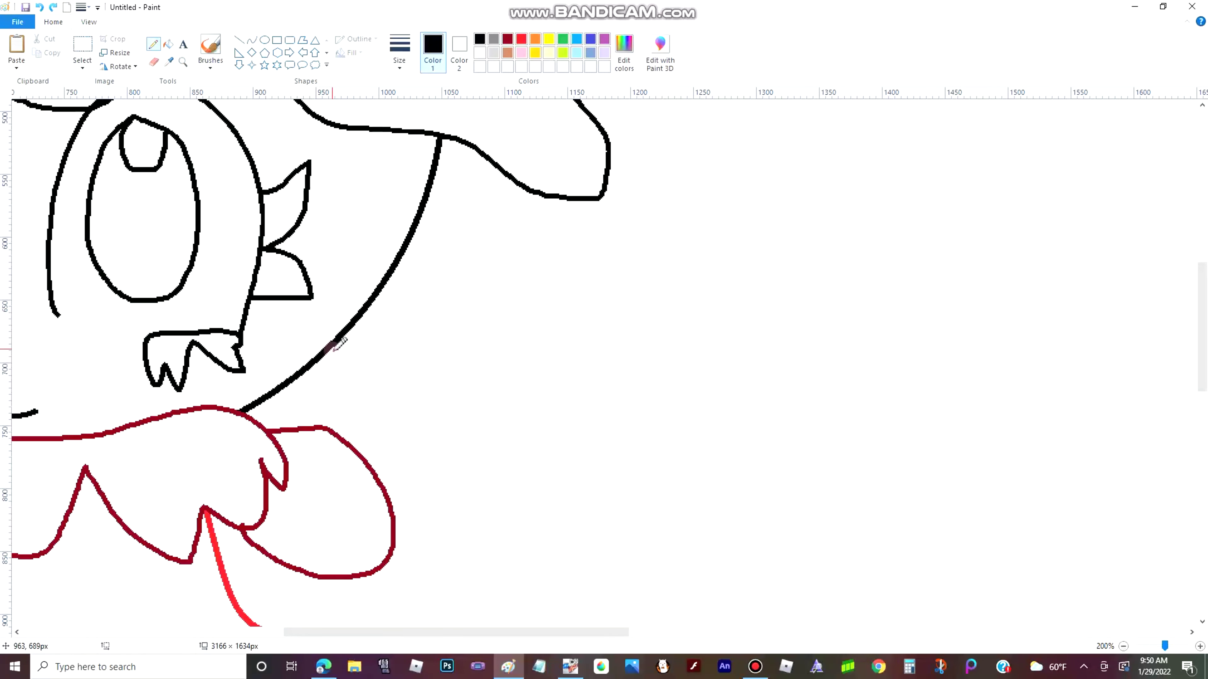
{"action": "mouse_move", "coordinate": [332, 349]}
{"action": "left_mouse_down"}
{"action": "mouse_move", "coordinate": [643, 205]}
{"action": "mouse_move", "coordinate": [718, 293]}
{"action": "mouse_move", "coordinate": [602, 482]}
{"action": "mouse_move", "coordinate": [351, 620]}
{"action": "mouse_move", "coordinate": [230, 581]}
{"action": "left_mouse_up"}
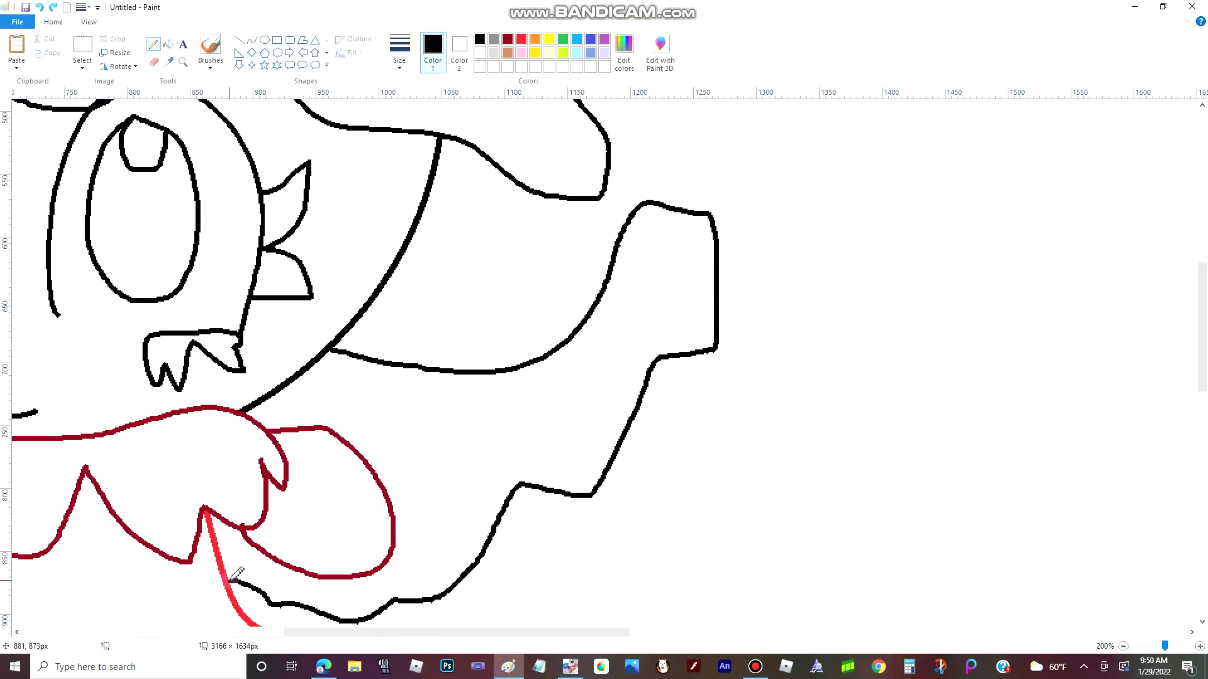
Recolor the outlines of the cape, the body's right side, the collar and the sleeves to black with the fill tool
{"action": "left_click", "coordinate": [170, 46]}
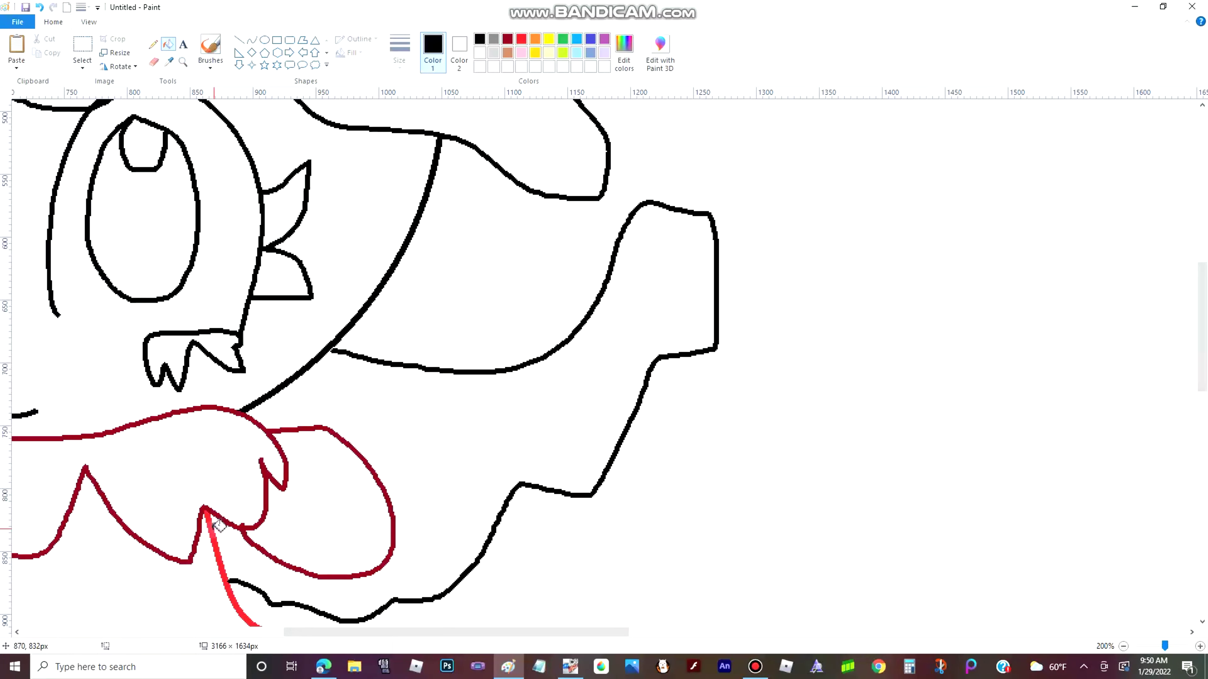
{"action": "left_click", "coordinate": [214, 527]}
{"action": "scroll", "coordinate": [216, 509], "scroll_direction": "down", "scroll_amount": 8}
{"action": "left_click", "coordinate": [190, 224]}
{"action": "scroll", "coordinate": [197, 222], "scroll_direction": "up", "scroll_amount": 5}
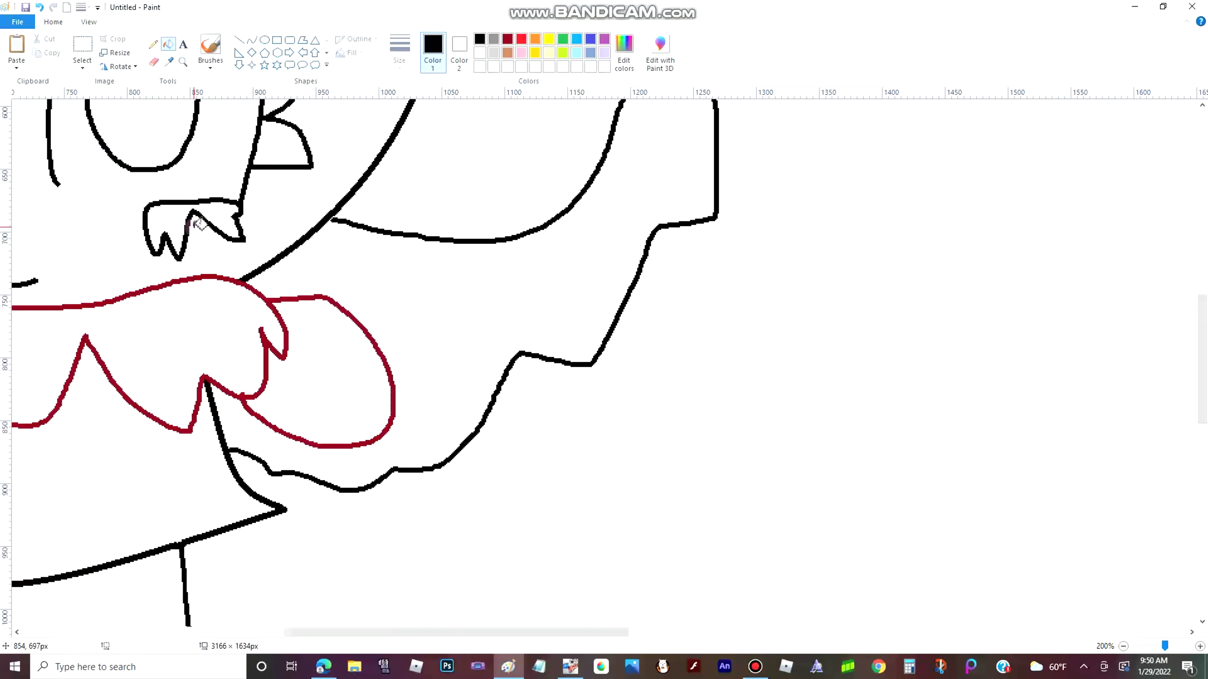
{"action": "left_click", "coordinate": [151, 43]}
{"action": "left_click_drag", "start_coordinate": [547, 629], "coordinate": [406, 632]}
{"action": "left_click", "coordinate": [168, 44]}
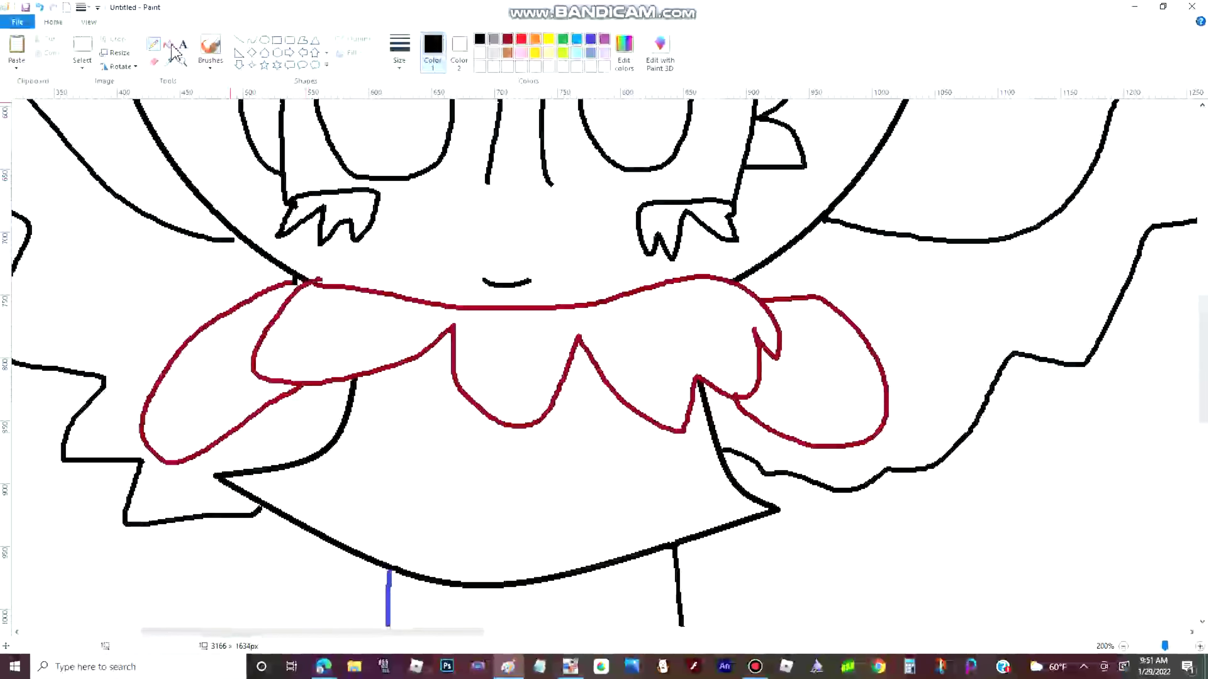
{"action": "left_click", "coordinate": [323, 279]}
Fill the body's remaining blue left line and the dark red skirt and leg outlines with black
{"action": "left_click", "coordinate": [153, 62]}
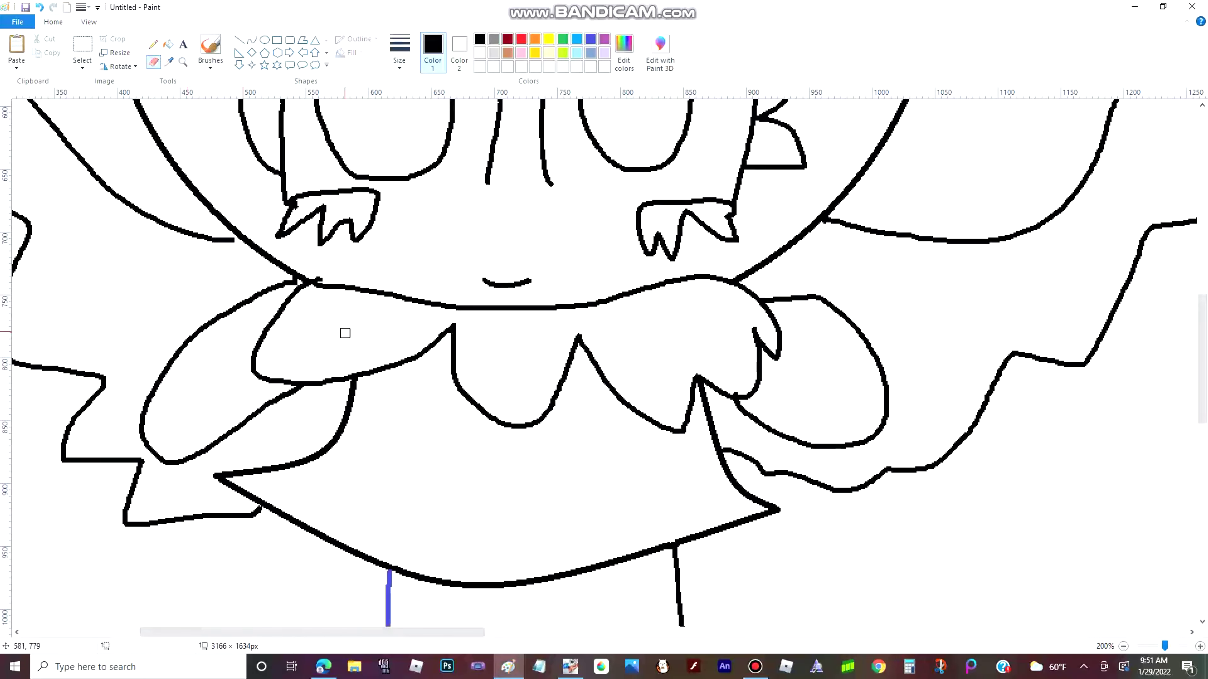
{"action": "scroll", "coordinate": [488, 456], "scroll_direction": "up", "scroll_amount": 5}
{"action": "left_click", "coordinate": [153, 44]}
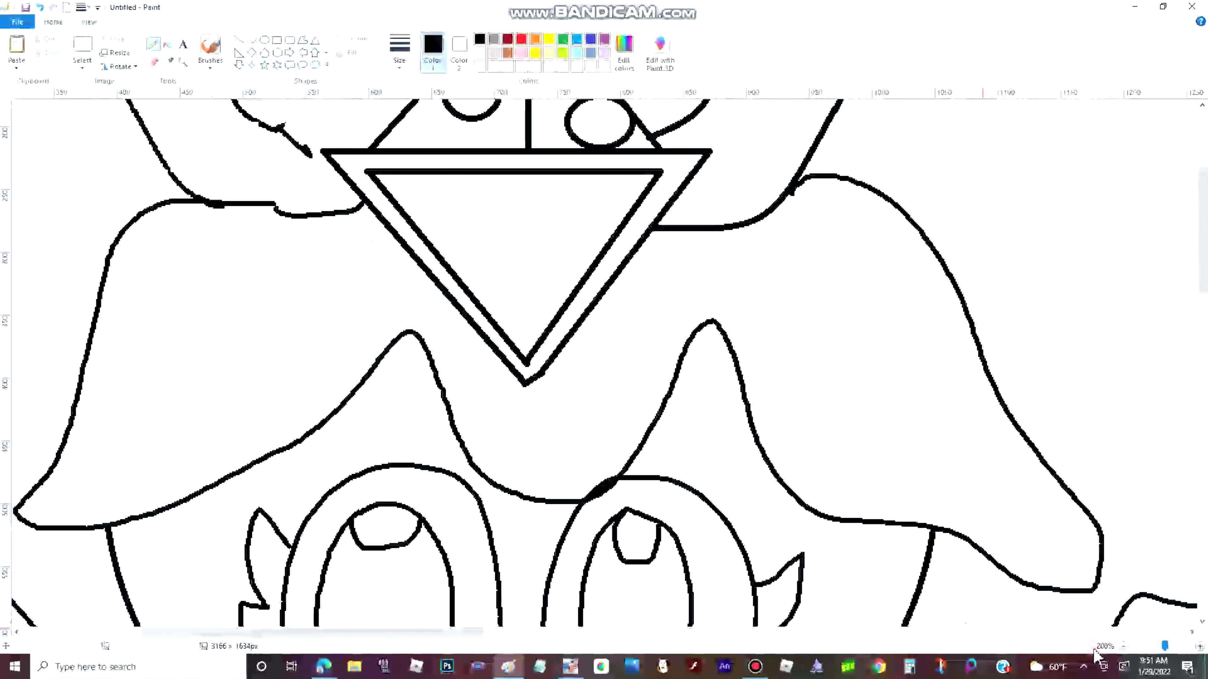
{"action": "left_click", "coordinate": [1123, 646]}
{"action": "left_click", "coordinate": [1123, 646]}
{"action": "left_click", "coordinate": [1199, 646]}
{"action": "scroll", "coordinate": [722, 418], "scroll_direction": "down", "scroll_amount": 4}
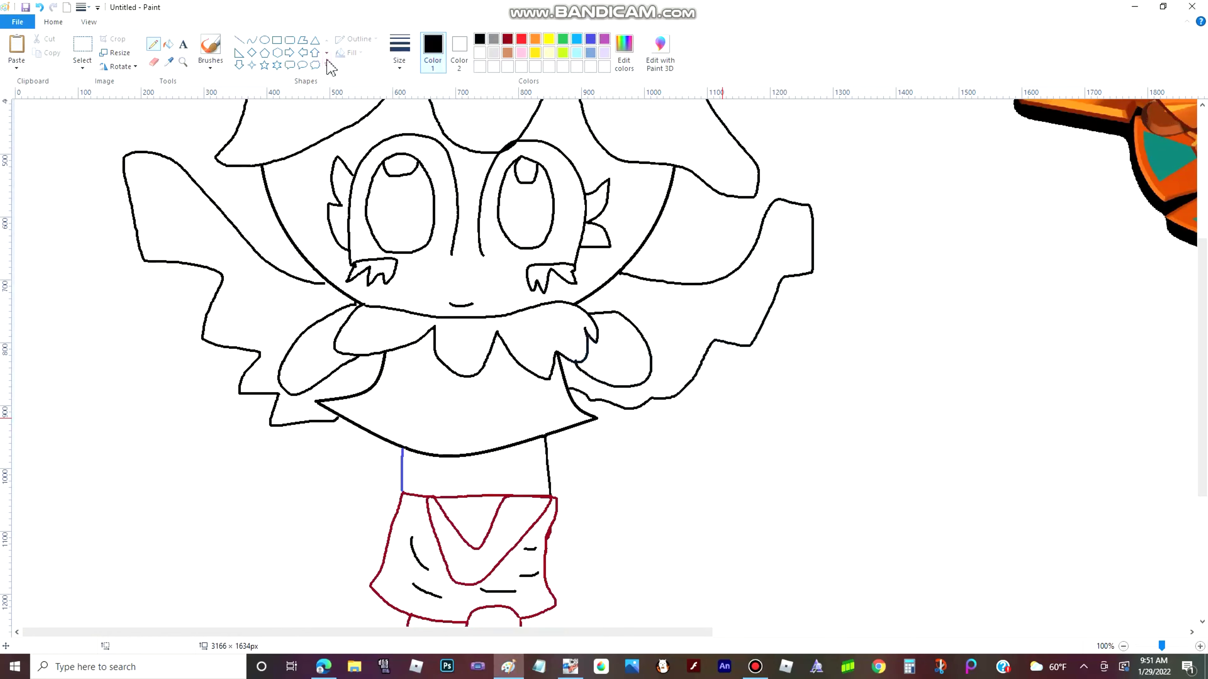
{"action": "scroll", "coordinate": [408, 457], "scroll_direction": "down", "scroll_amount": 5}
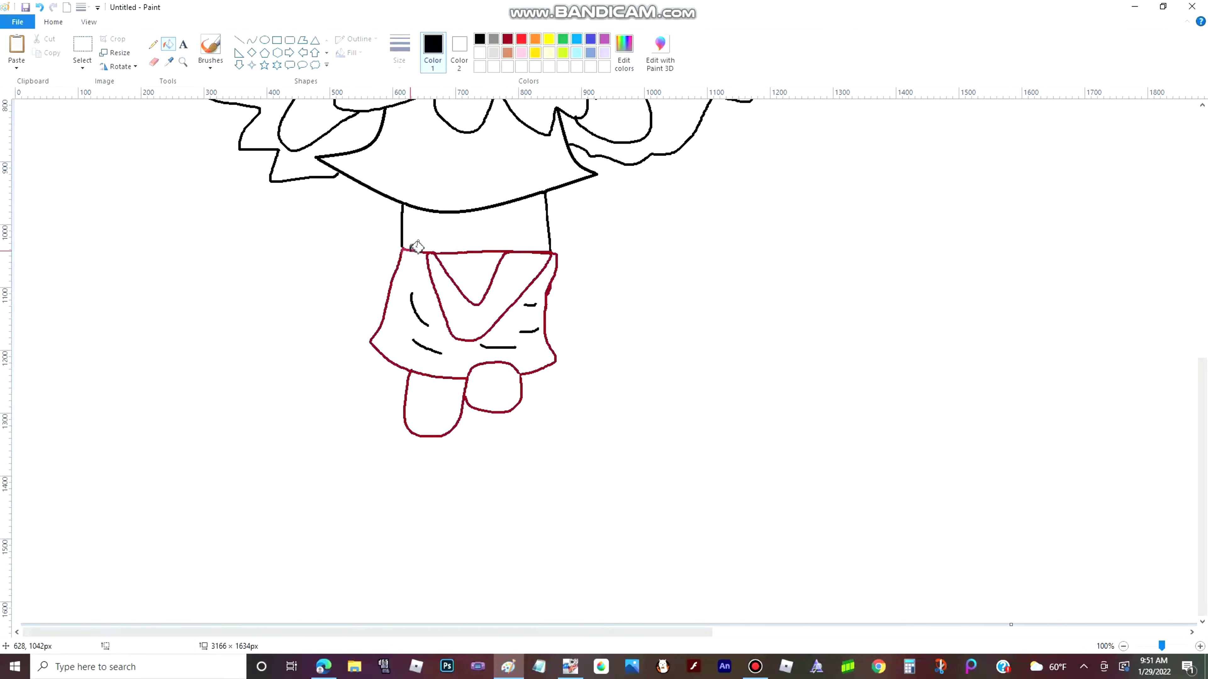
{"action": "scroll", "coordinate": [417, 247], "scroll_direction": "up", "scroll_amount": 10}
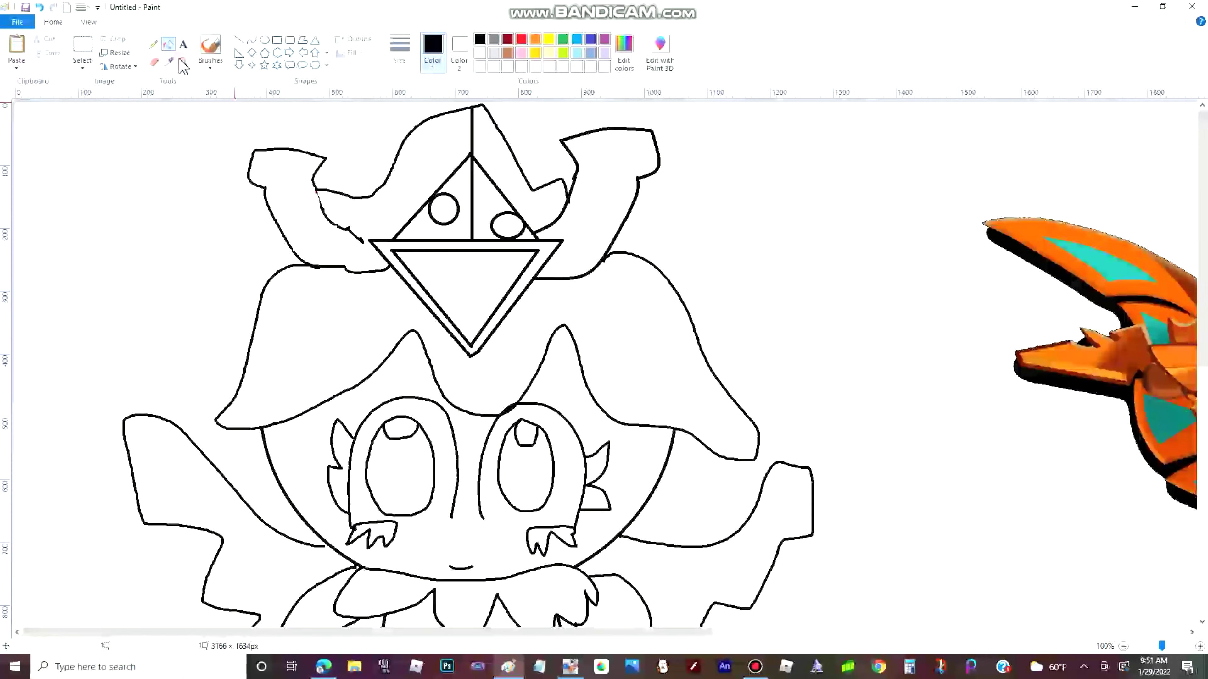
Switch to the browser and open the Golden Cheese Cookie page of the Cookie Run: Kingdom Wiki from the general web results
{"action": "left_click_drag", "start_coordinate": [473, 632], "coordinate": [660, 635]}
{"action": "left_click", "coordinate": [324, 666]}
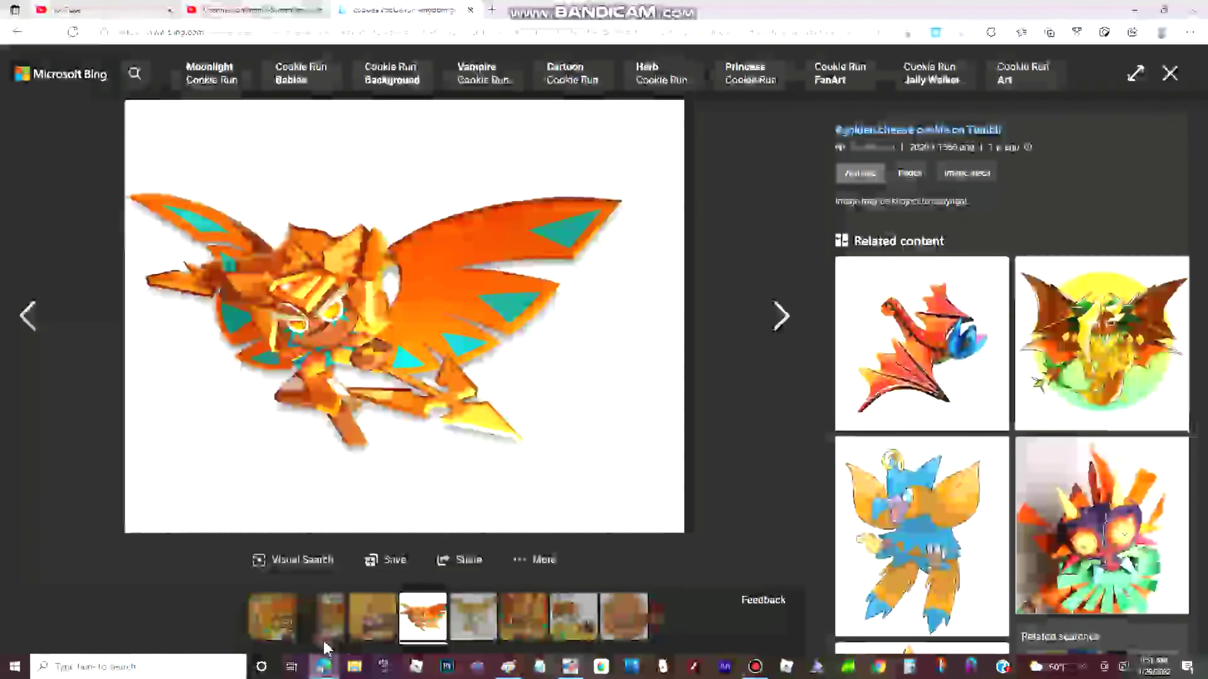
{"action": "left_click", "coordinate": [1169, 73]}
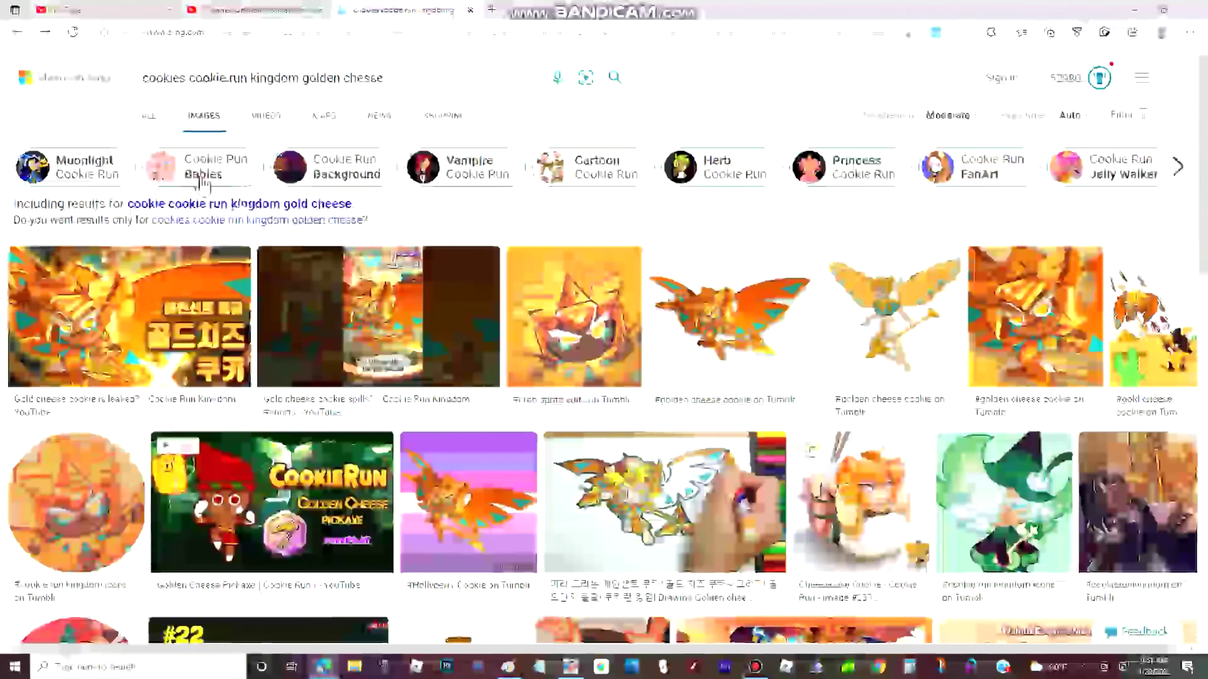
{"action": "left_click", "coordinate": [149, 119]}
{"action": "scroll", "coordinate": [237, 226], "scroll_direction": "down", "scroll_amount": 4}
{"action": "left_click", "coordinate": [266, 486]}
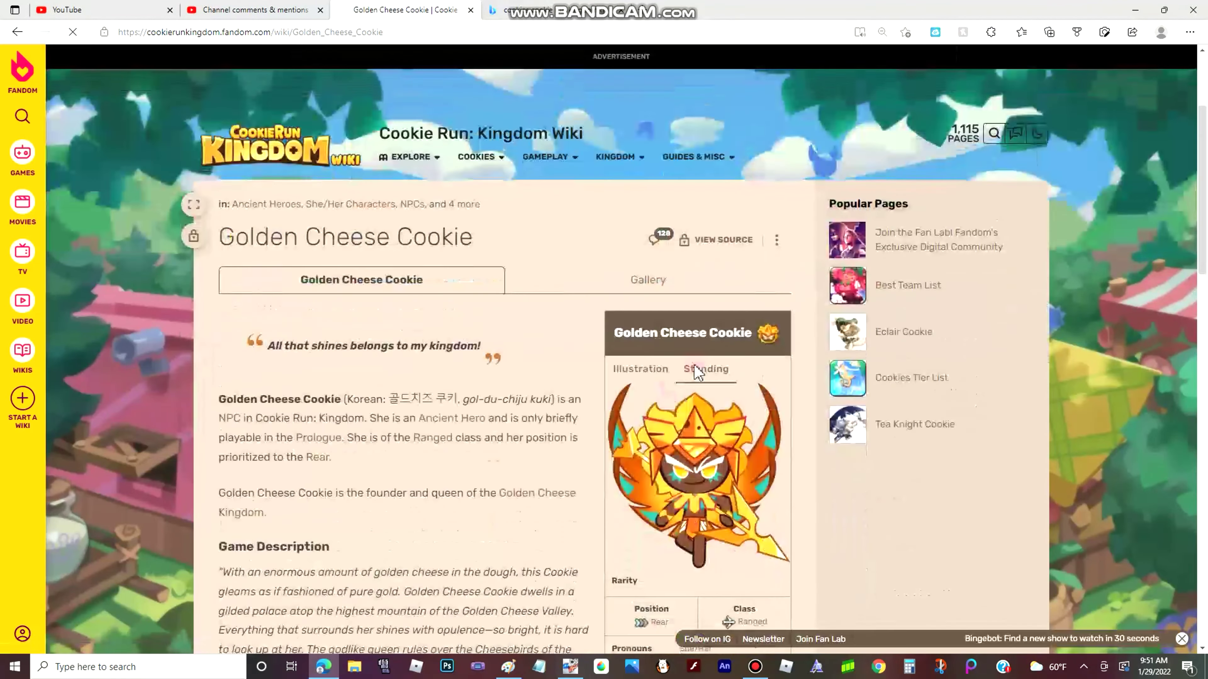
Copy the character's standing image from the wiki page and paste it in Paint below the winged reference picture
{"action": "right_click", "coordinate": [666, 521]}
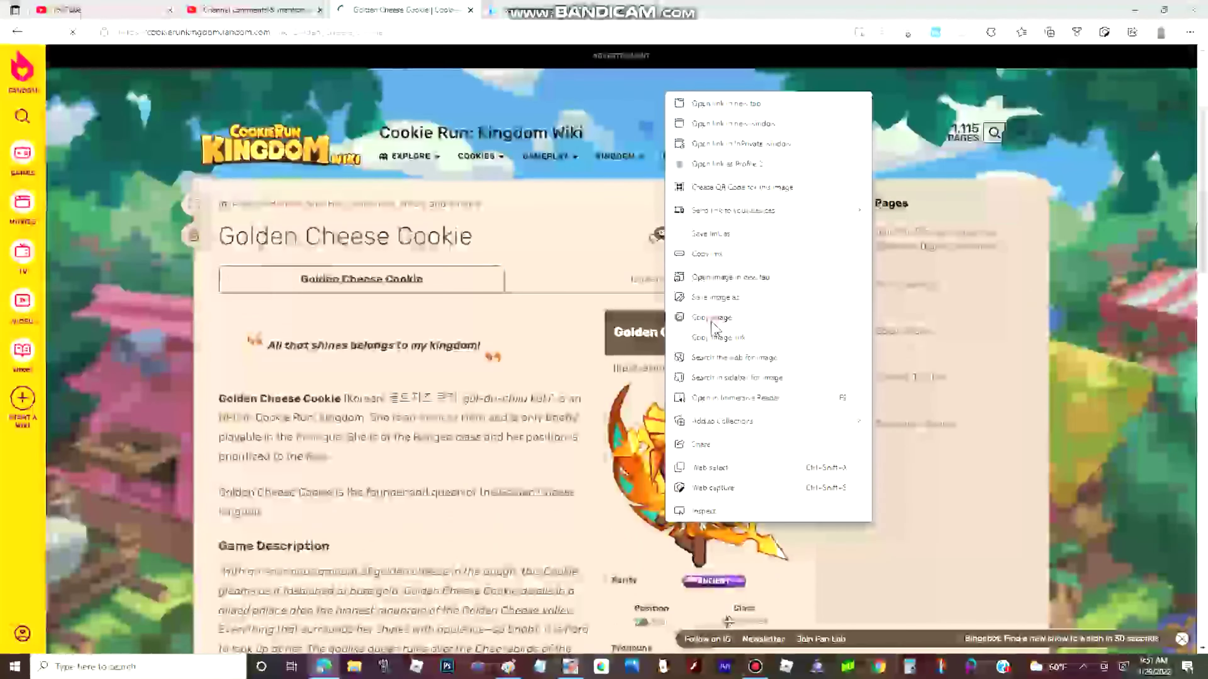
{"action": "left_click", "coordinate": [712, 317]}
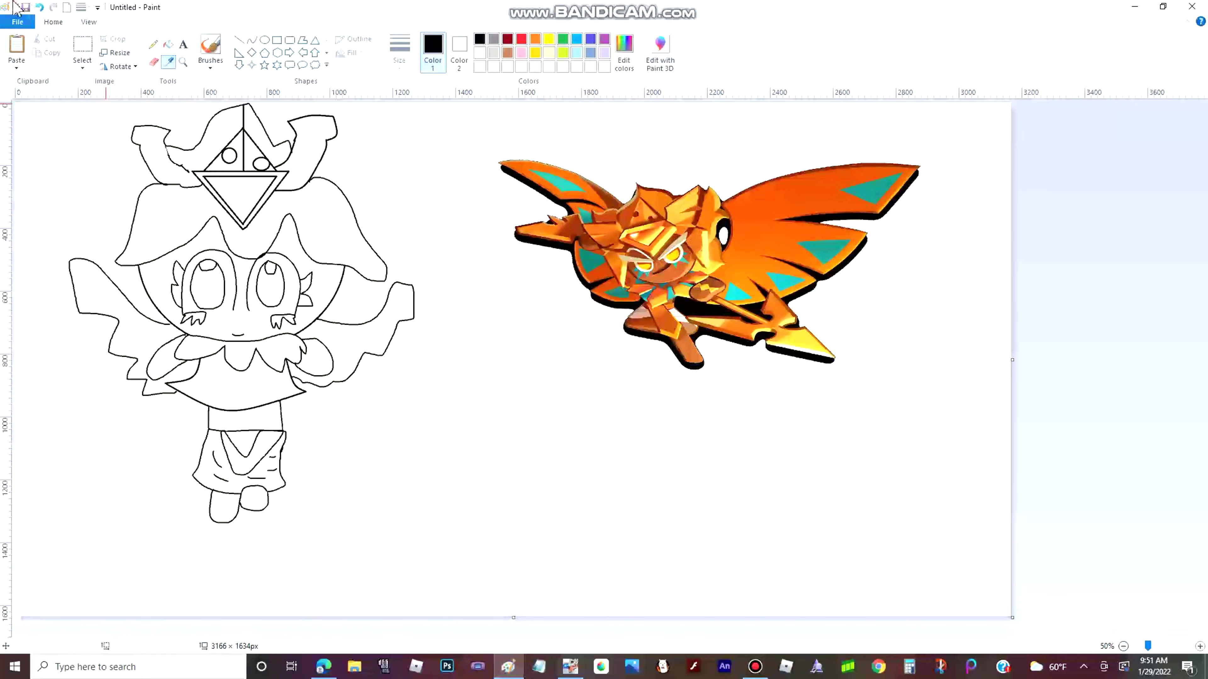
{"action": "left_click_drag", "start_coordinate": [433, 496], "coordinate": [686, 530]}
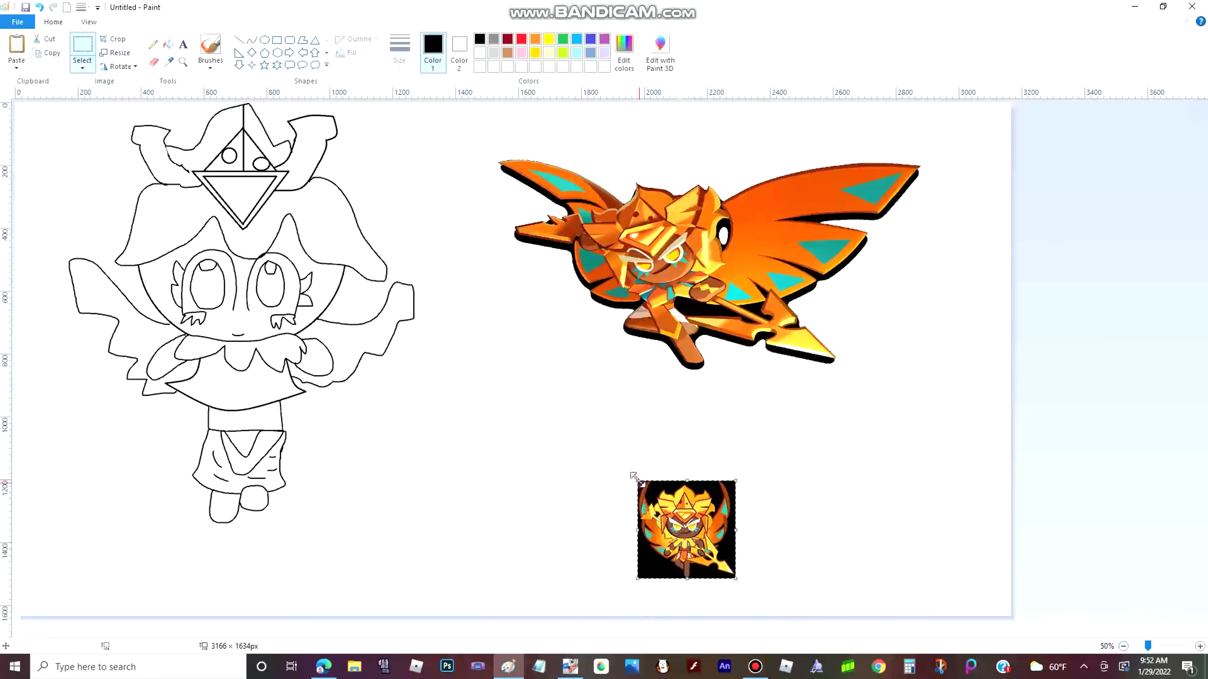
Enlarge the pasted standing image, position it beneath the winged reference picture and deselect it
{"action": "left_click_drag", "start_coordinate": [635, 480], "coordinate": [574, 390]}
{"action": "left_click_drag", "start_coordinate": [677, 512], "coordinate": [702, 517]}
{"action": "left_click", "coordinate": [859, 502]}
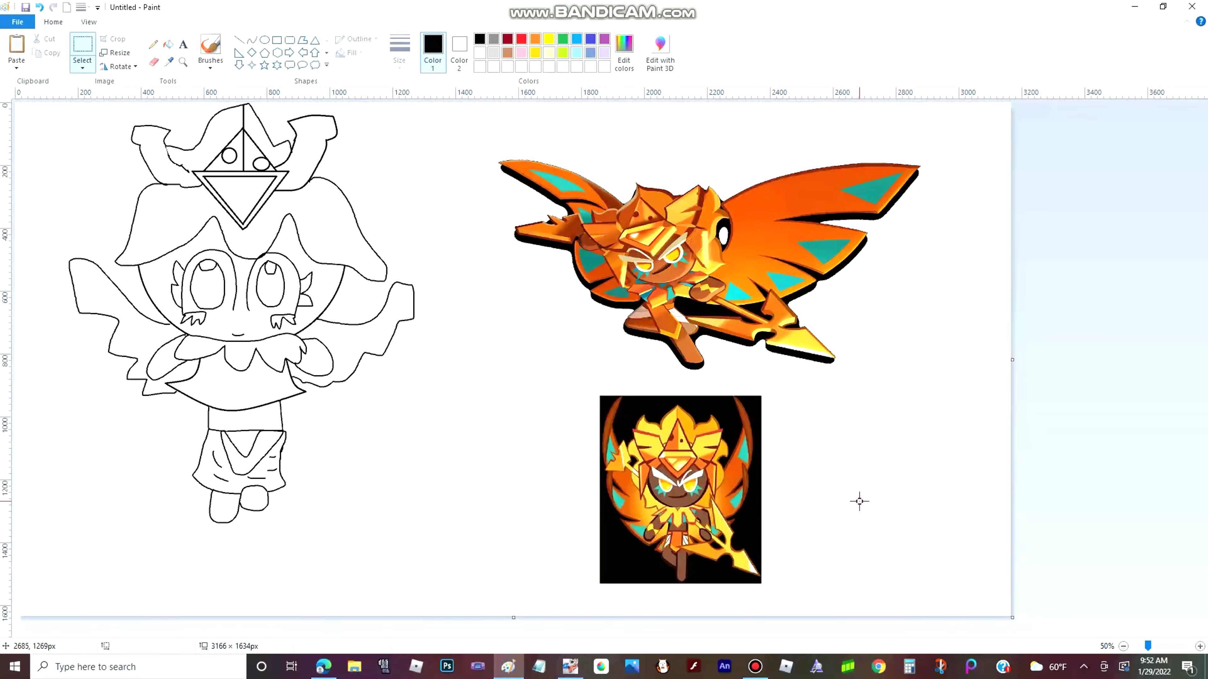
Draw irregular black cuff bands across the character's two arms with the Pencil tool
{"action": "left_click", "coordinate": [153, 44]}
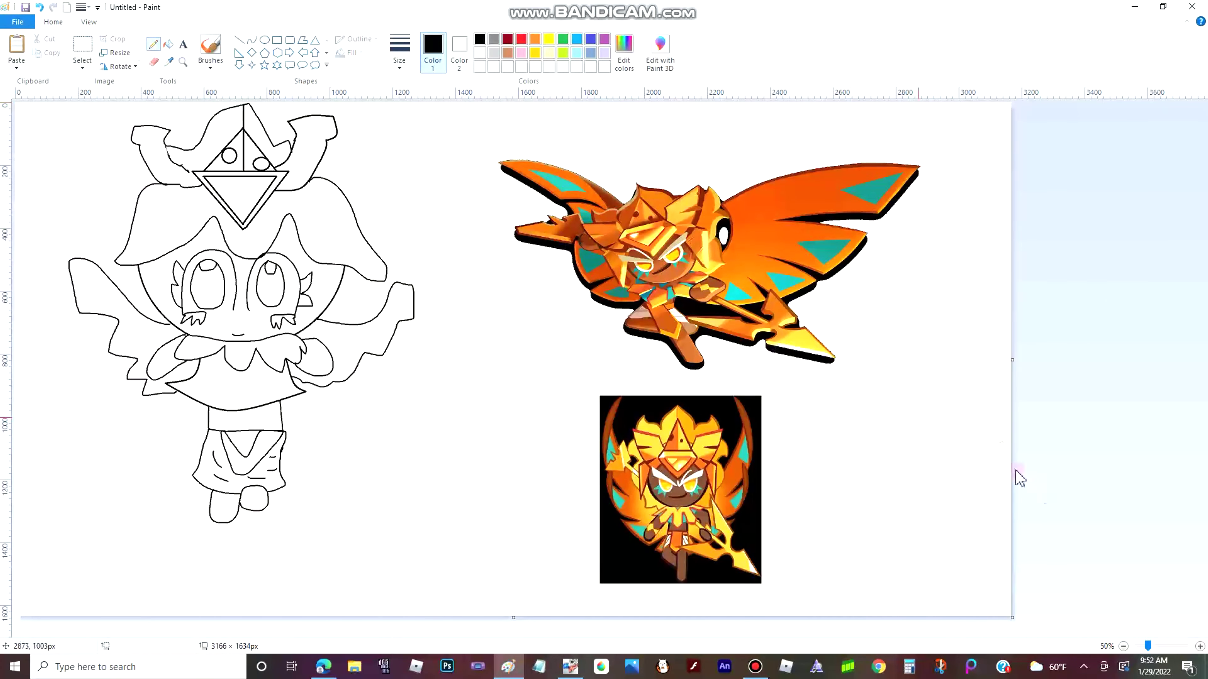
{"action": "left_click", "coordinate": [1200, 646]}
{"action": "left_click", "coordinate": [1200, 646]}
{"action": "scroll", "coordinate": [869, 335], "scroll_direction": "down", "scroll_amount": 7}
{"action": "mouse_move", "coordinate": [588, 442]}
{"action": "left_mouse_down"}
{"action": "mouse_move", "coordinate": [631, 463]}
{"action": "mouse_move", "coordinate": [645, 512]}
{"action": "mouse_move", "coordinate": [571, 484]}
{"action": "left_mouse_up"}
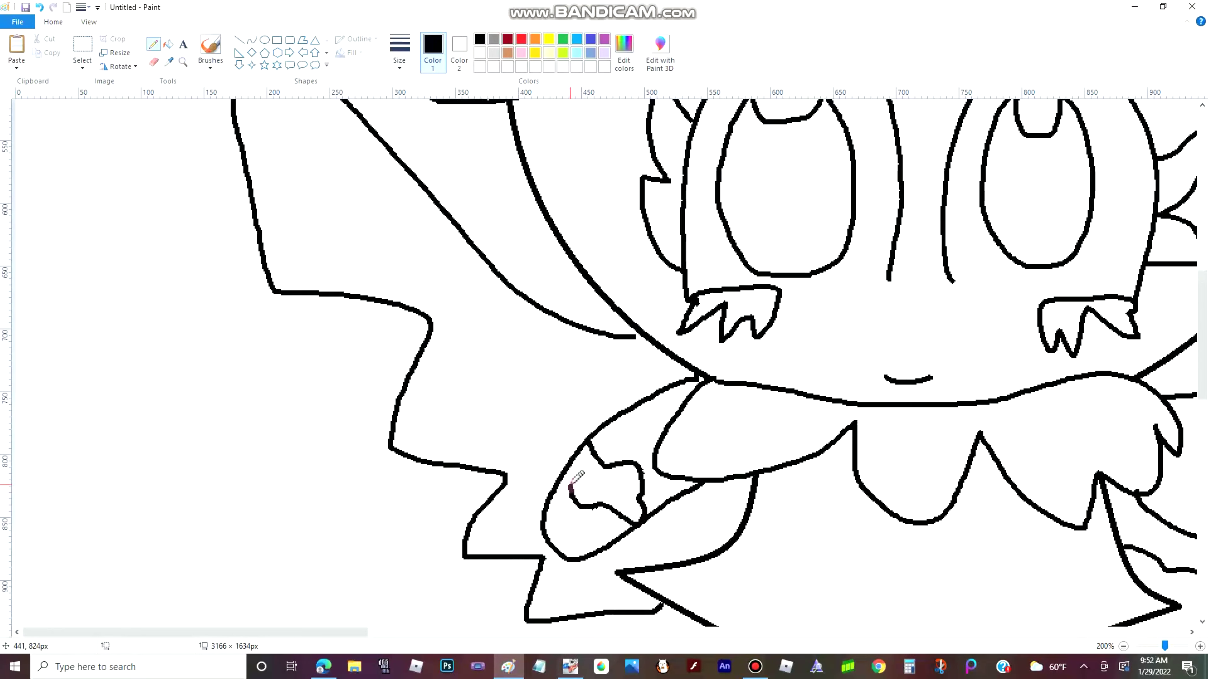
{"action": "left_click_drag", "start_coordinate": [270, 635], "coordinate": [428, 635]}
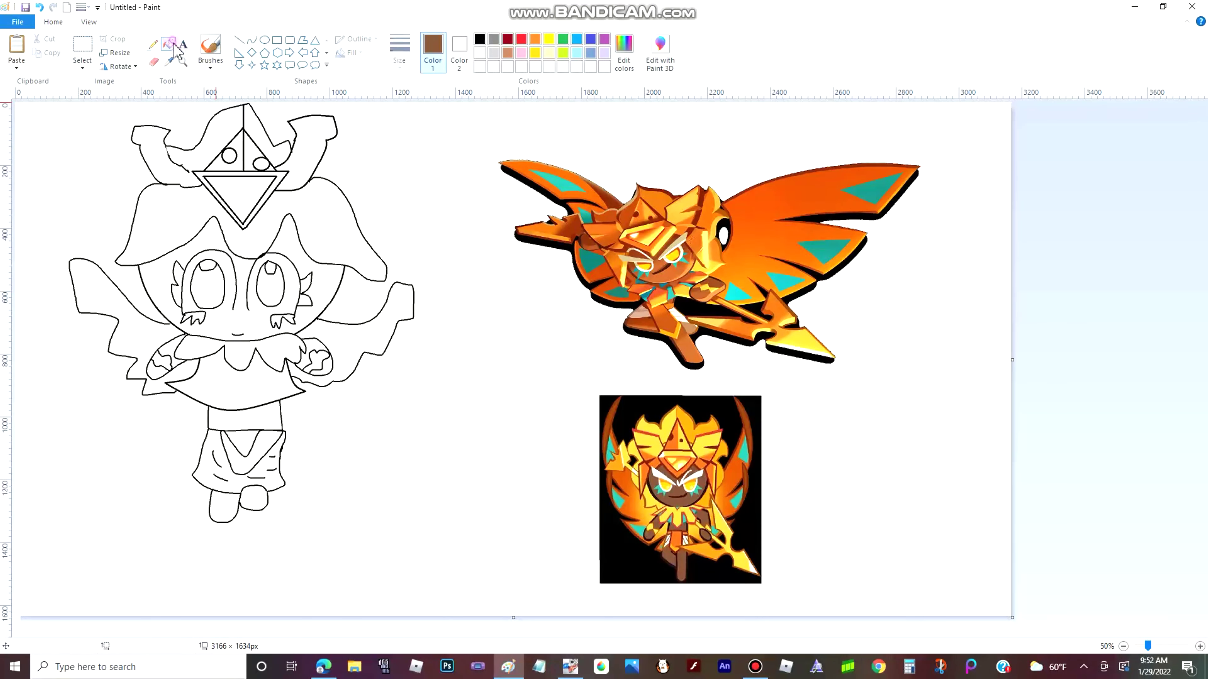
Fill the character's face, arms, exposed waist and both feet with skin brown
{"action": "left_click", "coordinate": [168, 44]}
{"action": "left_click", "coordinate": [245, 416]}
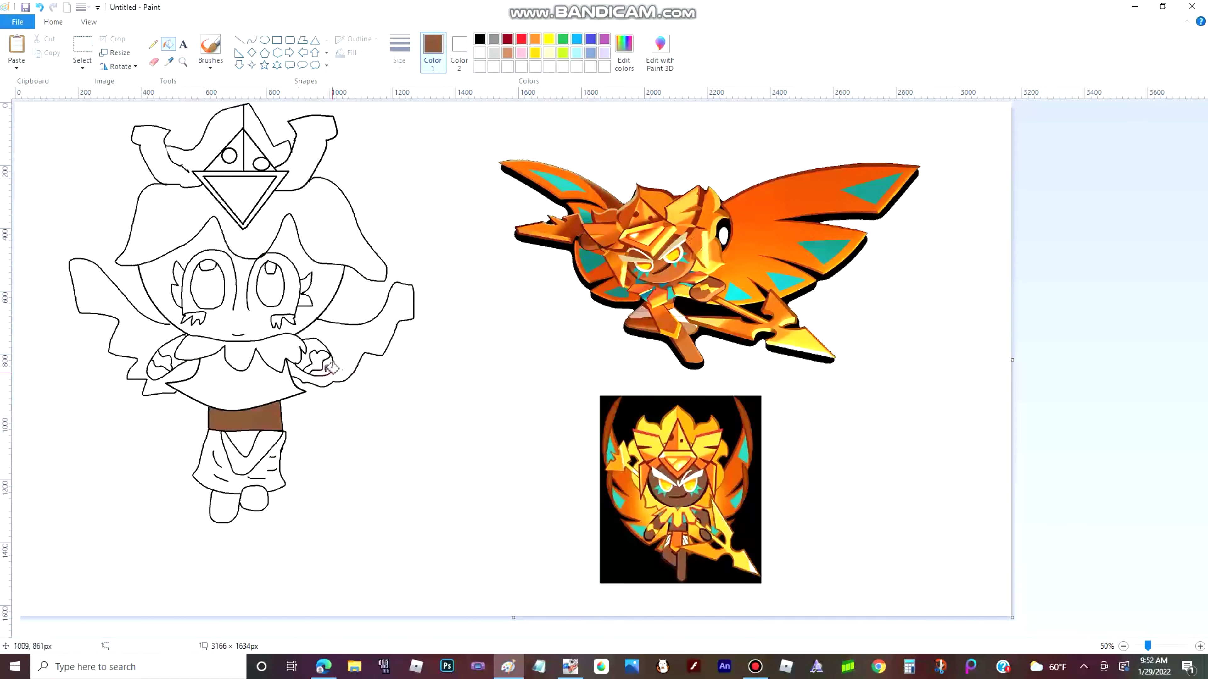
{"action": "left_click", "coordinate": [228, 507]}
{"action": "left_click", "coordinate": [255, 499]}
{"action": "left_click", "coordinate": [269, 324]}
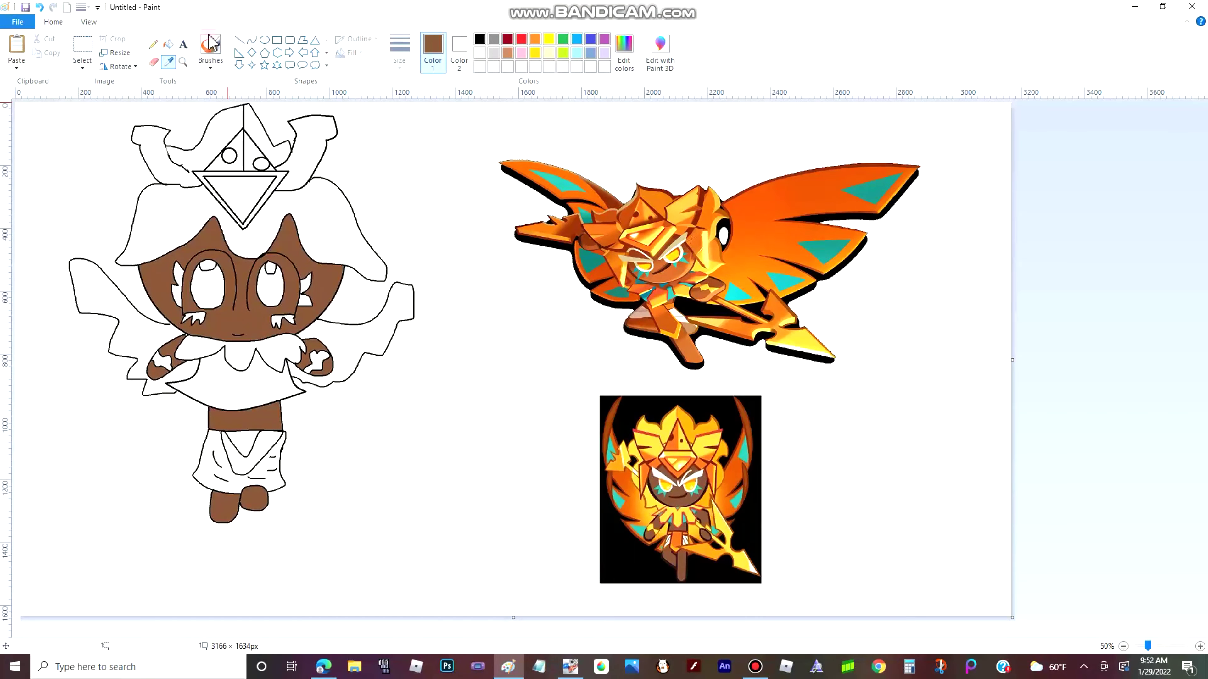
Draw a horizontal black line across the waist and fill the waistband and small skirt triangle with orange sampled from the lower reference
{"action": "left_click", "coordinate": [239, 39]}
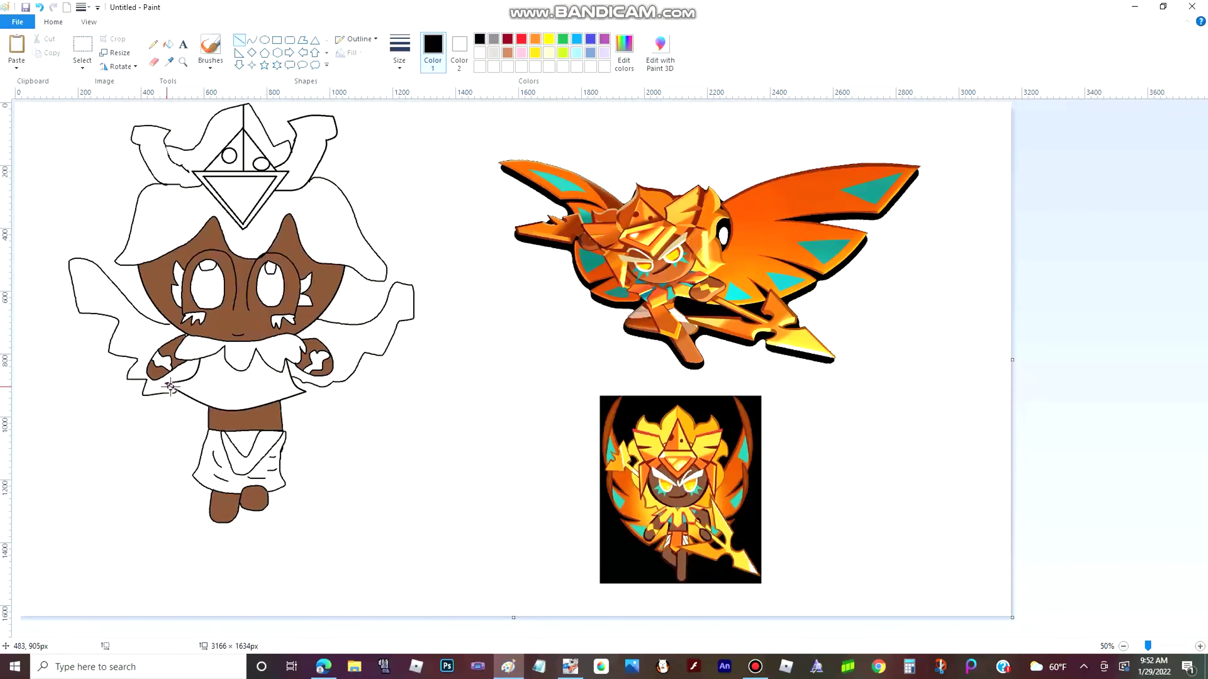
{"action": "left_click_drag", "start_coordinate": [208, 418], "coordinate": [282, 417]}
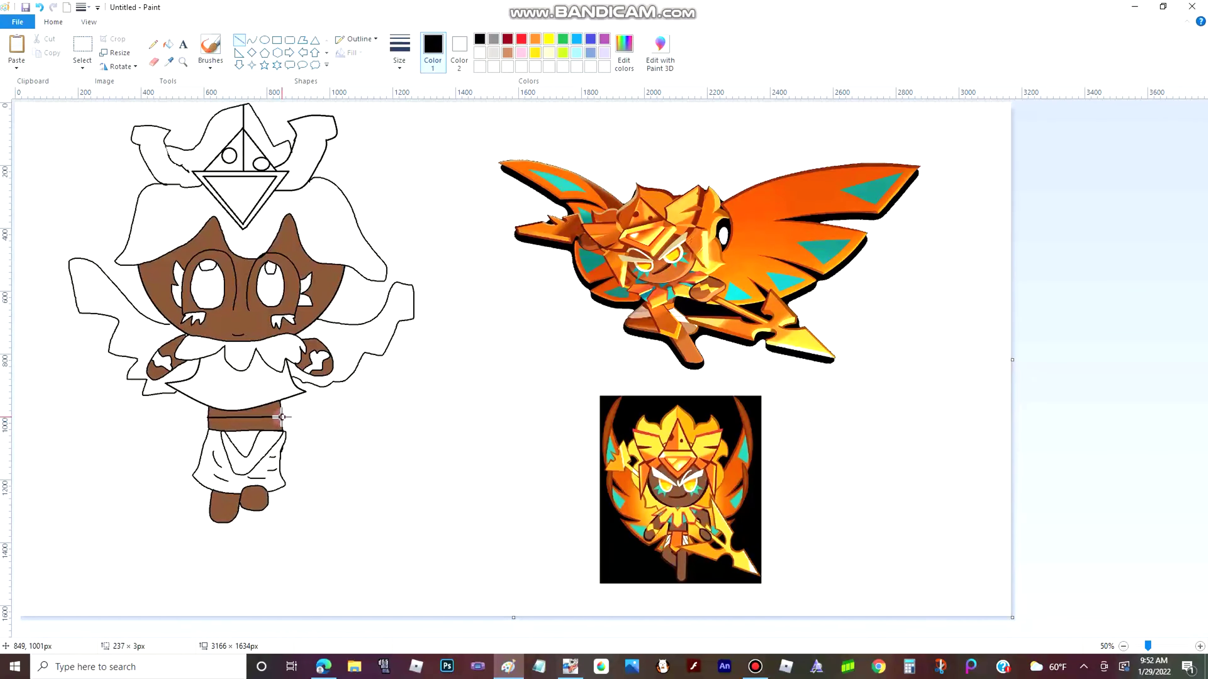
{"action": "left_click", "coordinate": [169, 62]}
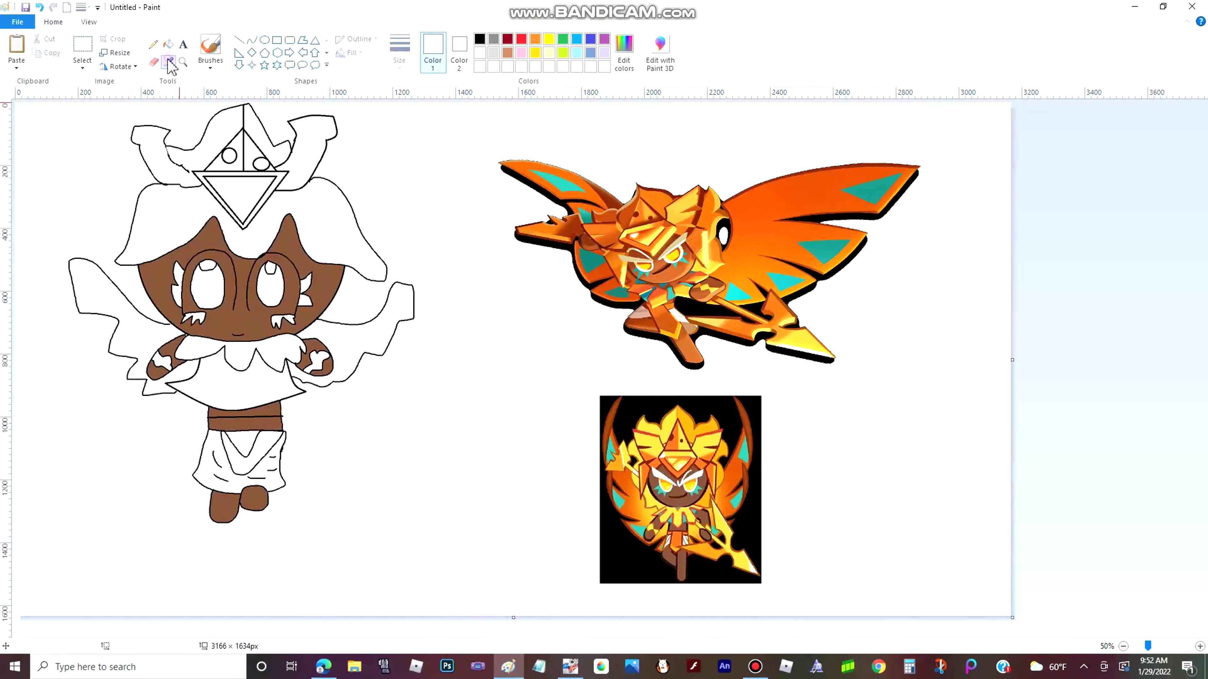
{"action": "left_click", "coordinate": [675, 542]}
{"action": "left_click", "coordinate": [168, 44]}
{"action": "left_click", "coordinate": [245, 442]}
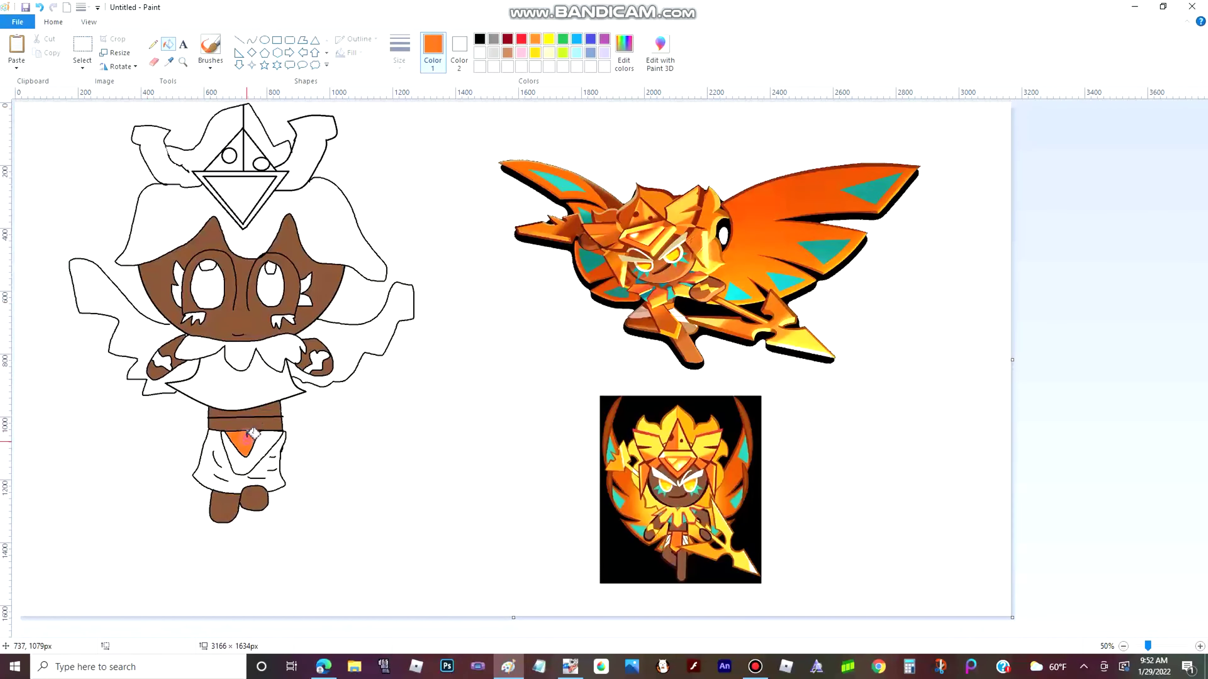
{"action": "left_click", "coordinate": [244, 425]}
Fill the V-shaped panel around the orange triangle on the skirt with bright yellow
{"action": "scroll", "coordinate": [1204, 580], "scroll_direction": "up", "scroll_amount": 3}
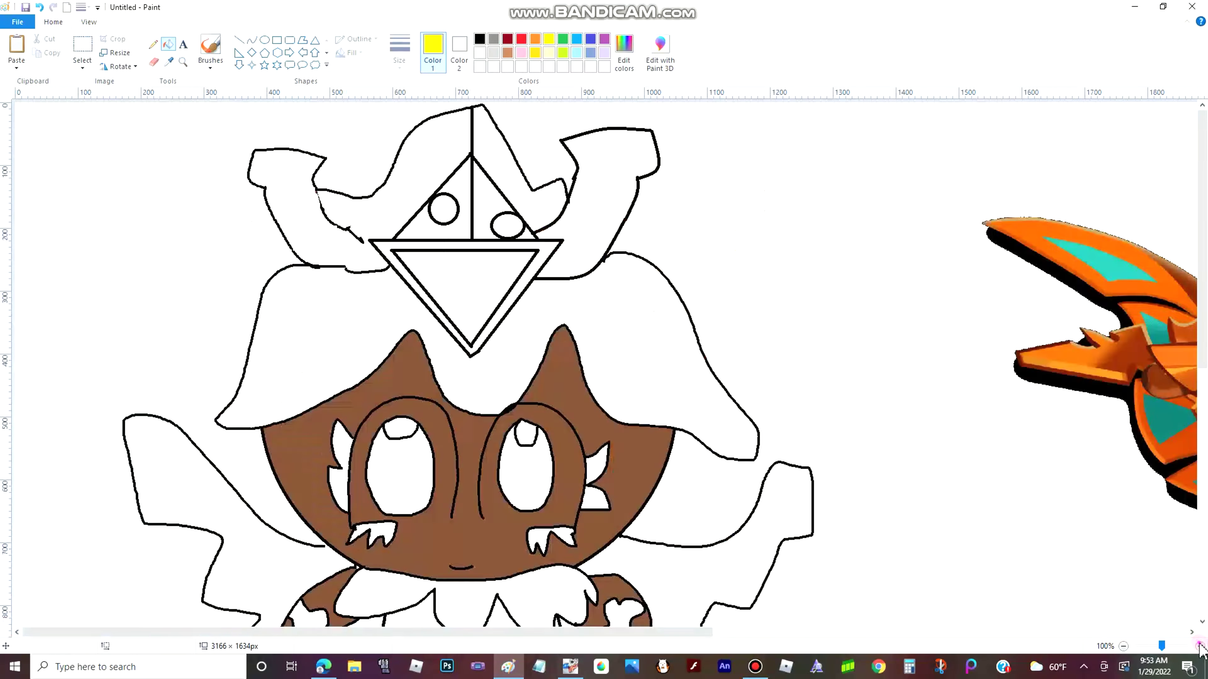
{"action": "scroll", "coordinate": [843, 558], "scroll_direction": "down", "scroll_amount": 10}
{"action": "left_click", "coordinate": [920, 167]}
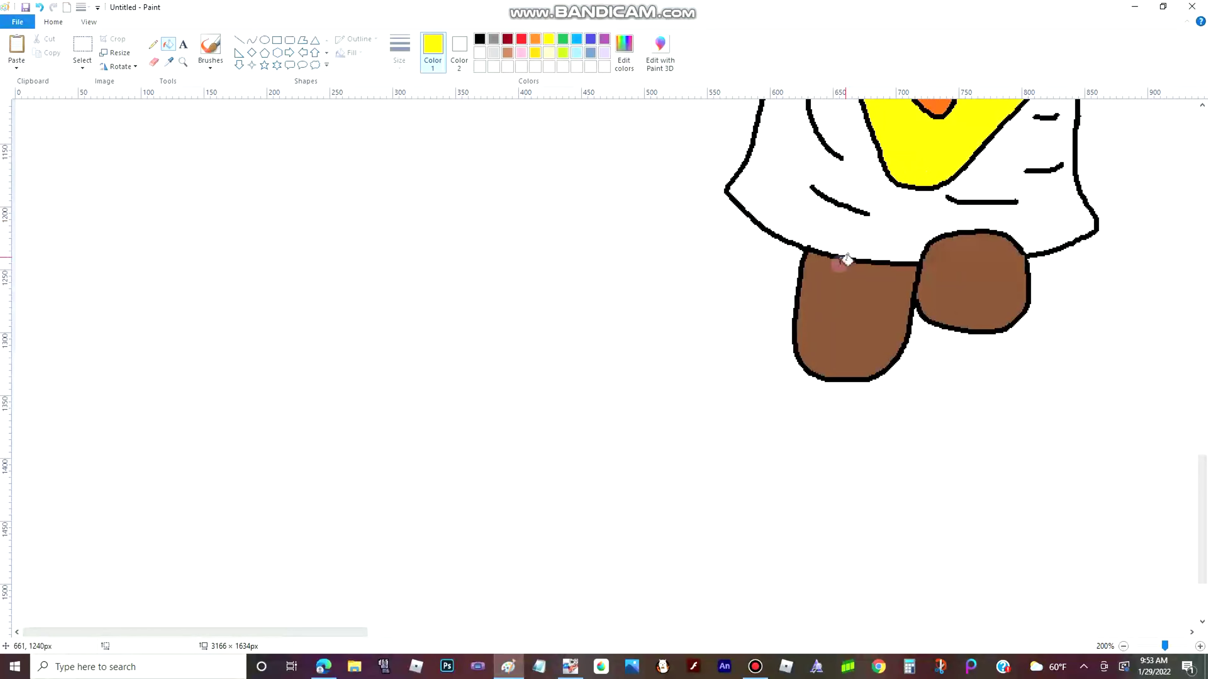
{"action": "scroll", "coordinate": [591, 420], "scroll_direction": "up", "scroll_amount": 5}
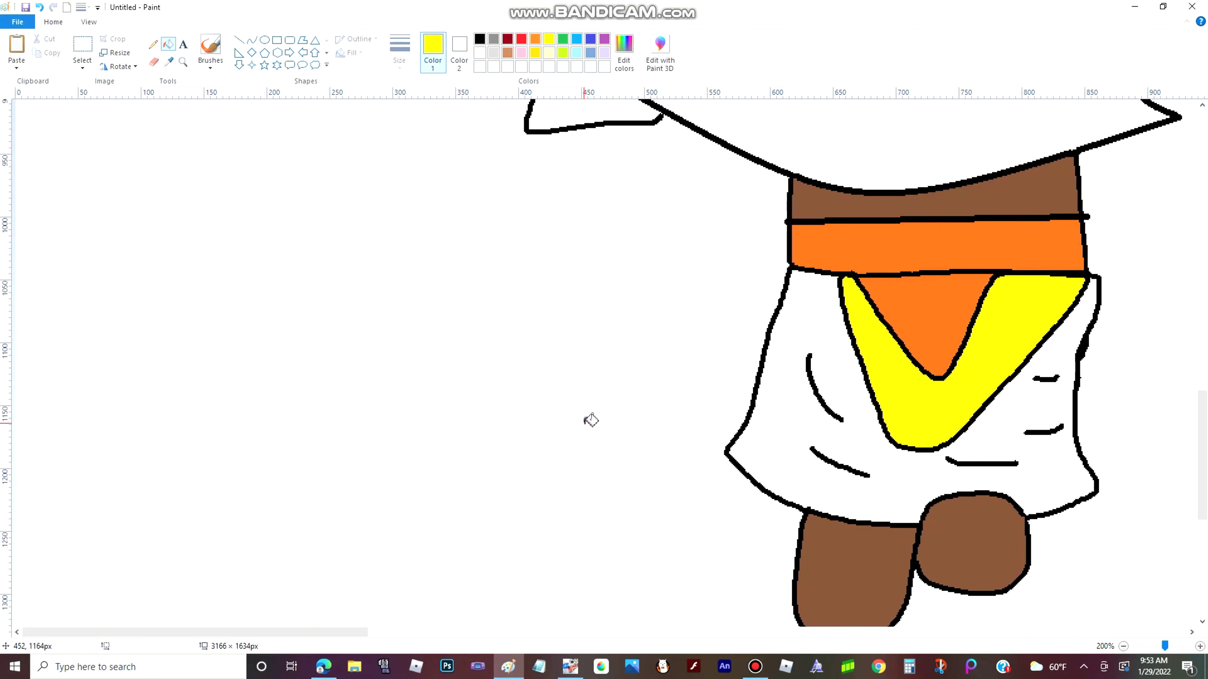
{"action": "scroll", "coordinate": [518, 435], "scroll_direction": "up", "scroll_amount": 3}
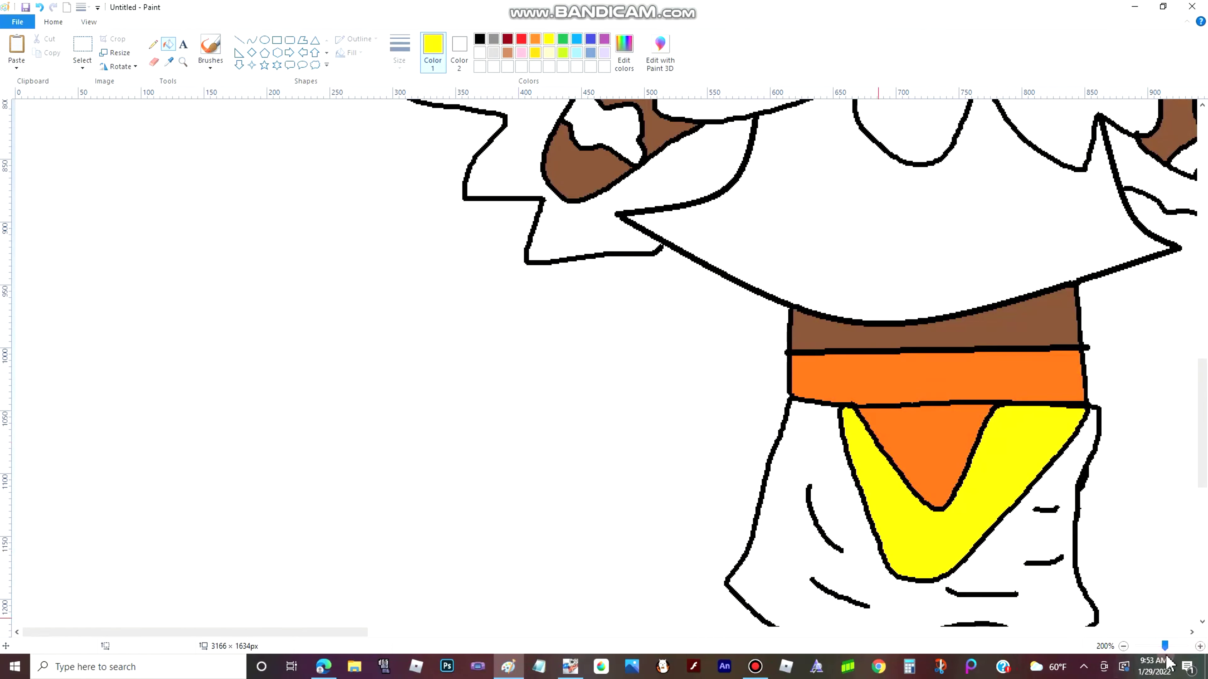
{"action": "left_click", "coordinate": [1123, 646]}
{"action": "left_click", "coordinate": [1124, 646]}
Sample golden yellow from the lower reference and fill the arm cuffs, the headpiece's side horns and the crest's left half
{"action": "left_click", "coordinate": [169, 61]}
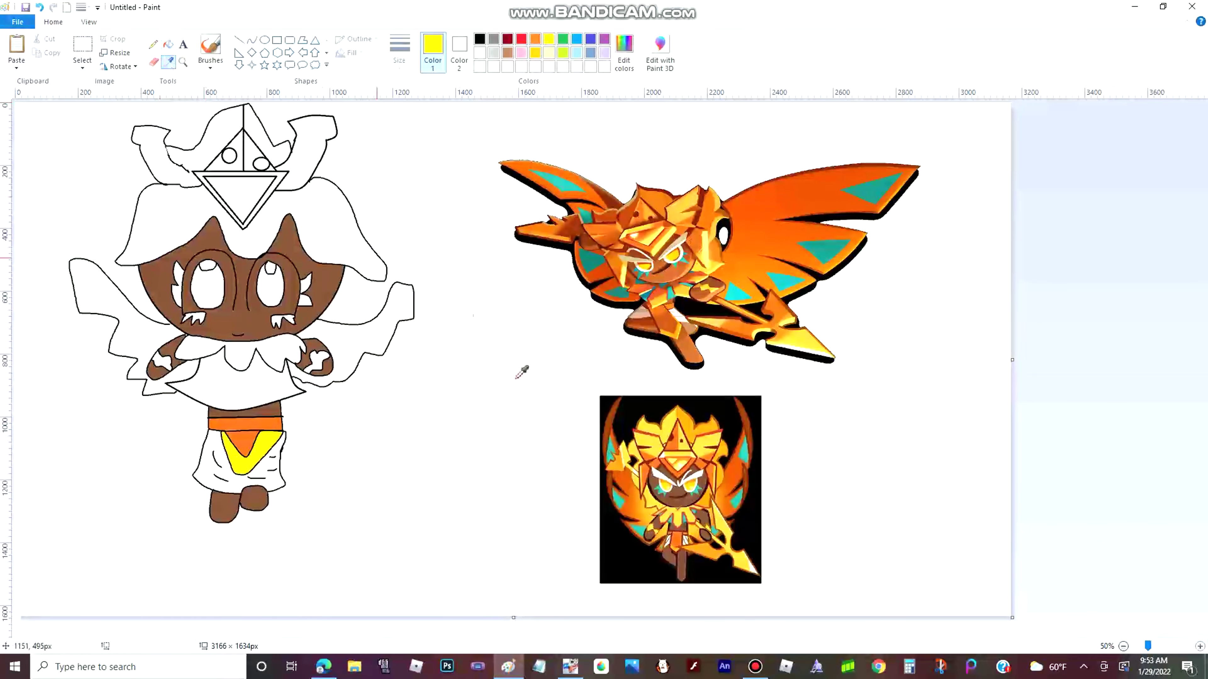
{"action": "left_click", "coordinate": [657, 532]}
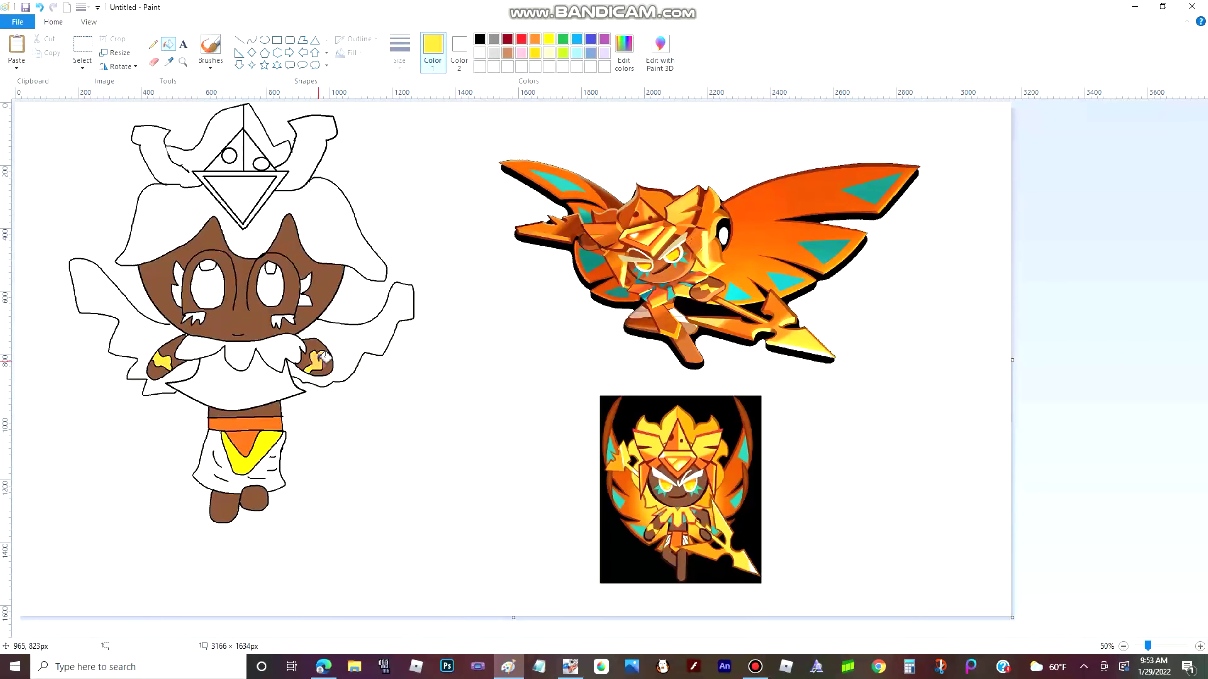
{"action": "left_click", "coordinate": [313, 157]}
{"action": "left_click", "coordinate": [165, 162]}
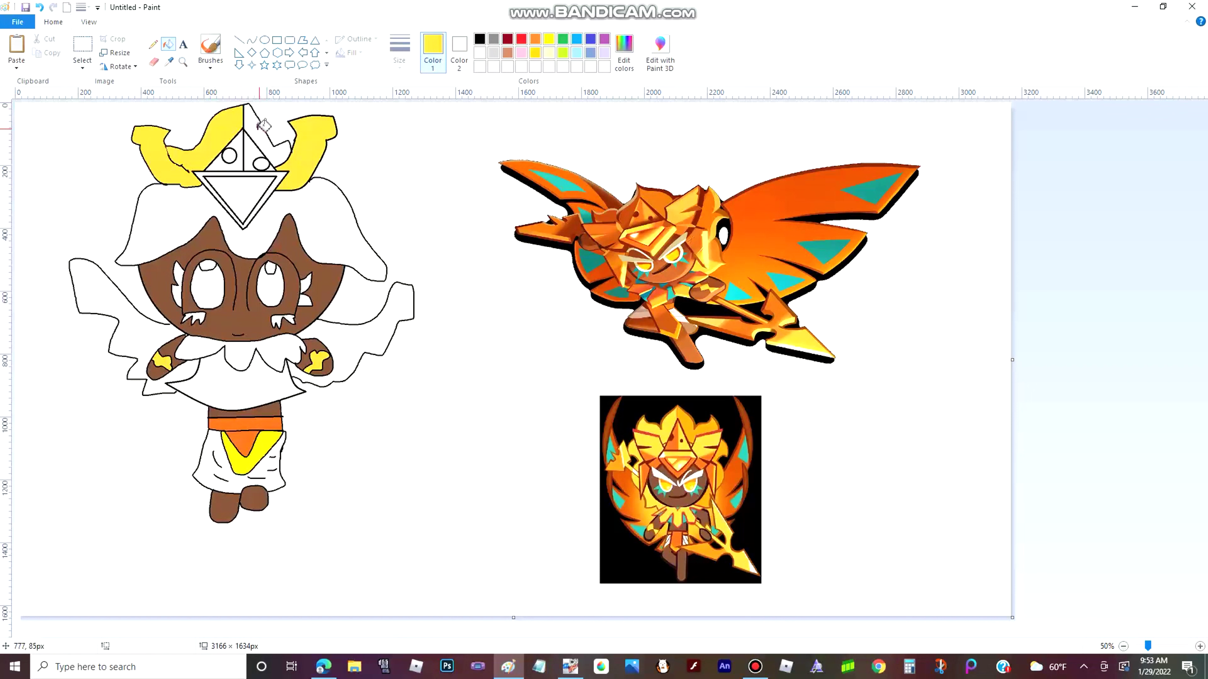
Sample golden orange from the lower reference's headpiece and fill the right half of the drawn crest with it
{"action": "left_click", "coordinate": [154, 45]}
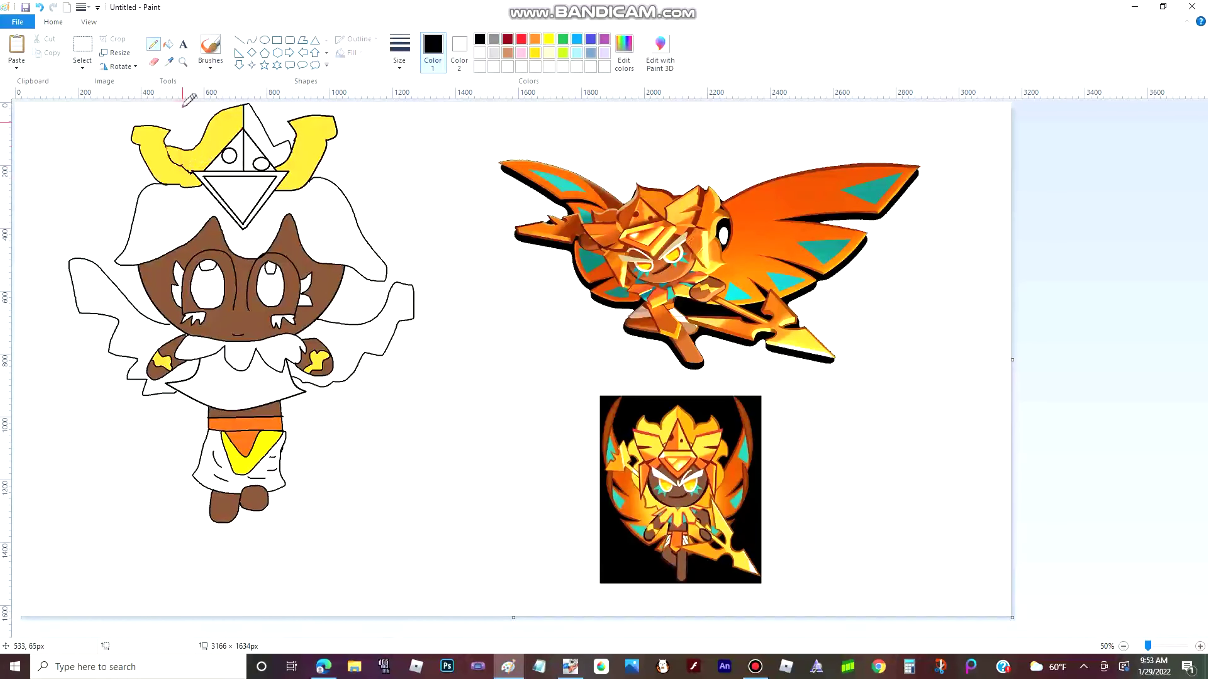
{"action": "left_click", "coordinate": [168, 62]}
{"action": "left_click", "coordinate": [689, 417]}
{"action": "left_click", "coordinate": [168, 45]}
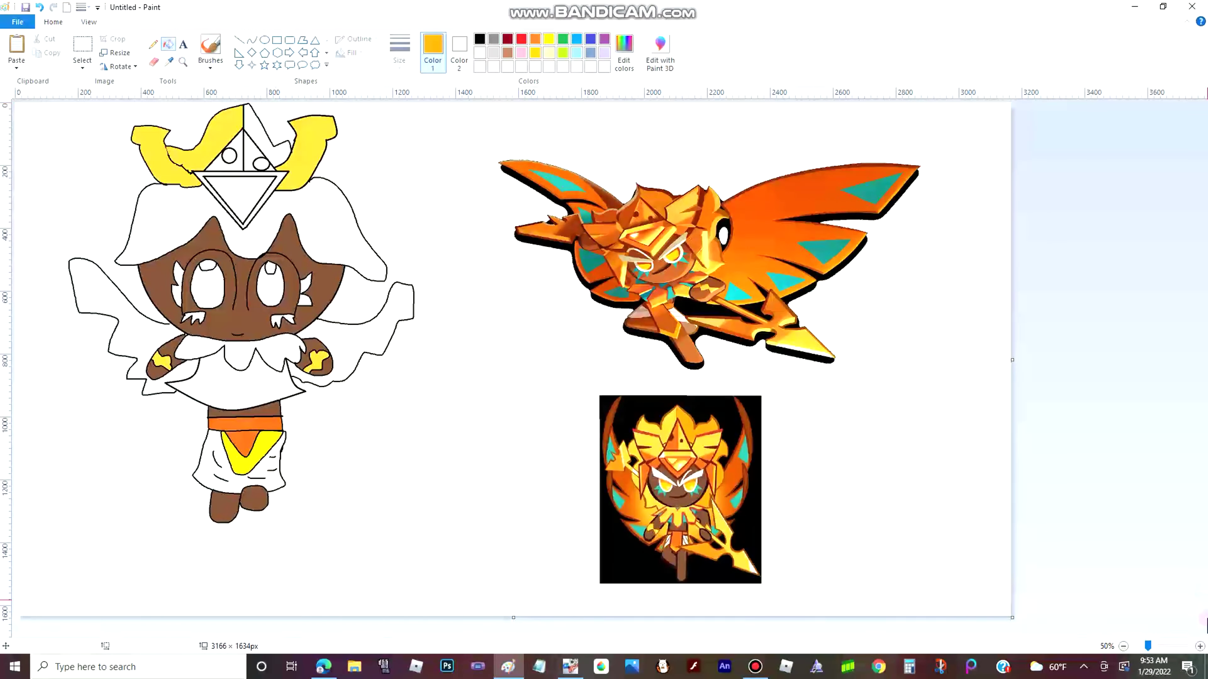
{"action": "scroll", "coordinate": [461, 477], "scroll_direction": "up", "scroll_amount": 4, "text": "ctrl"}
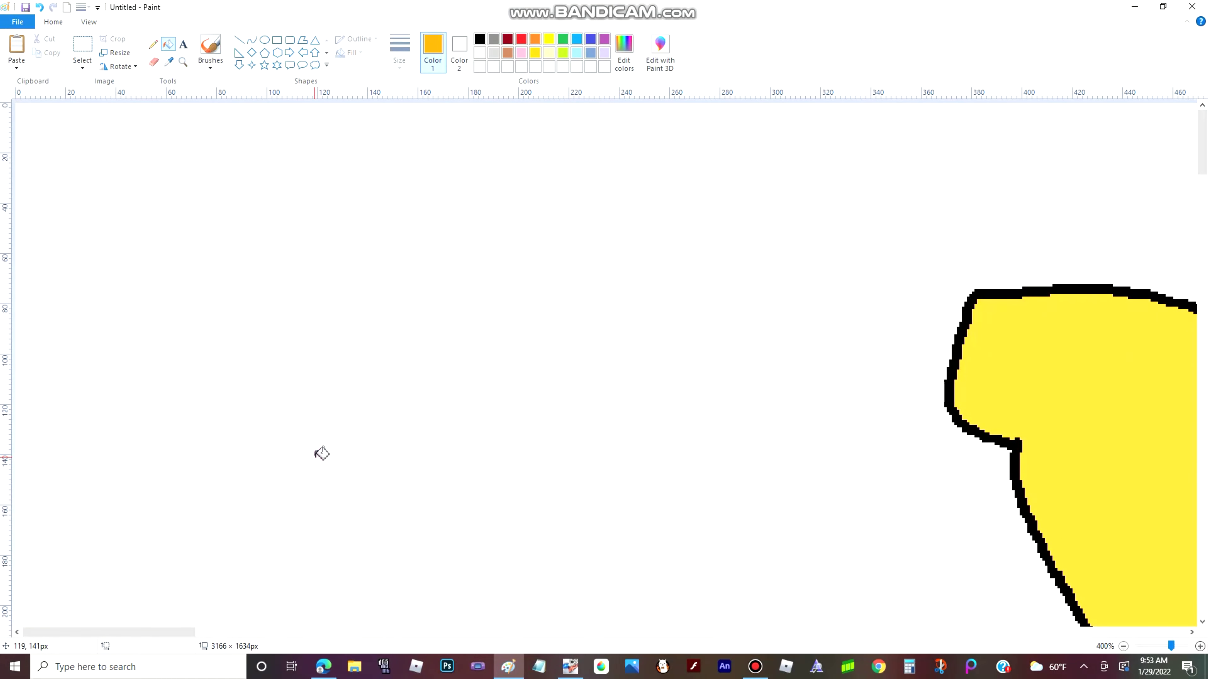
{"action": "left_click_drag", "start_coordinate": [134, 633], "coordinate": [466, 633]}
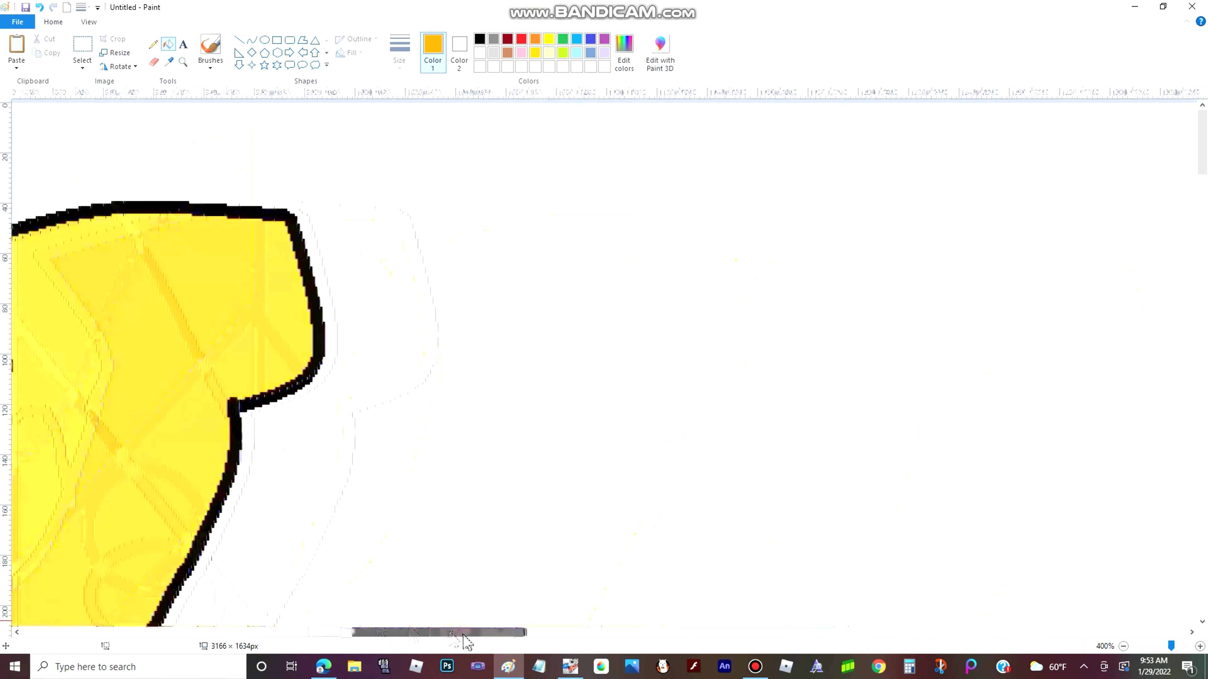
{"action": "double_click", "coordinate": [1123, 646]}
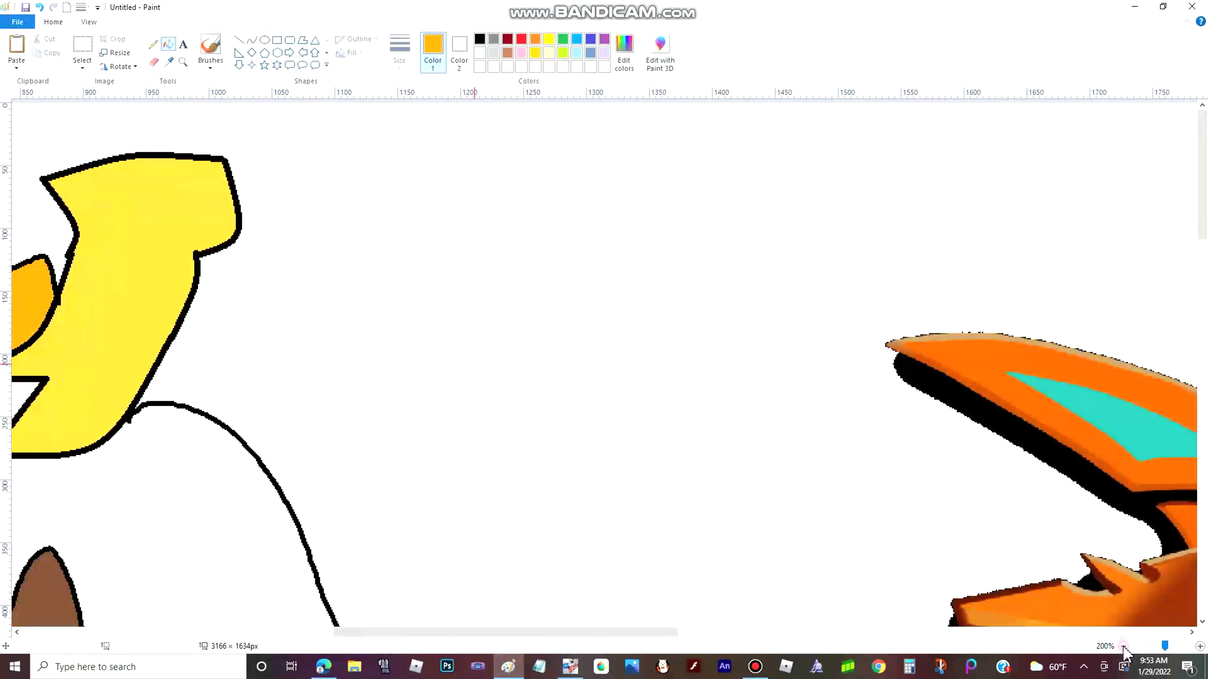
{"action": "double_click", "coordinate": [1124, 647]}
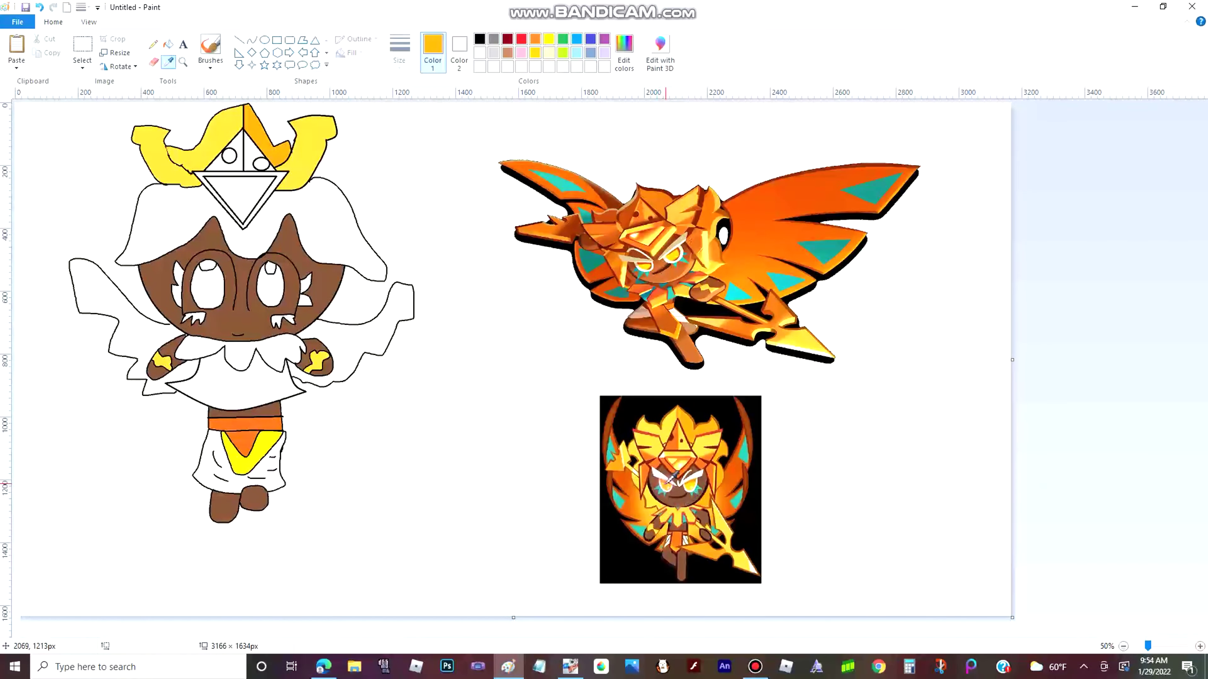
Sample yellow from the lower reference's eye and fill both of the character's irises
{"action": "left_click", "coordinate": [667, 484]}
{"action": "left_click", "coordinate": [208, 288]}
{"action": "left_click", "coordinate": [270, 288]}
Sample teal from the lower reference's face marks and fill the jagged marks under both eyes
{"action": "left_click", "coordinate": [1199, 646]}
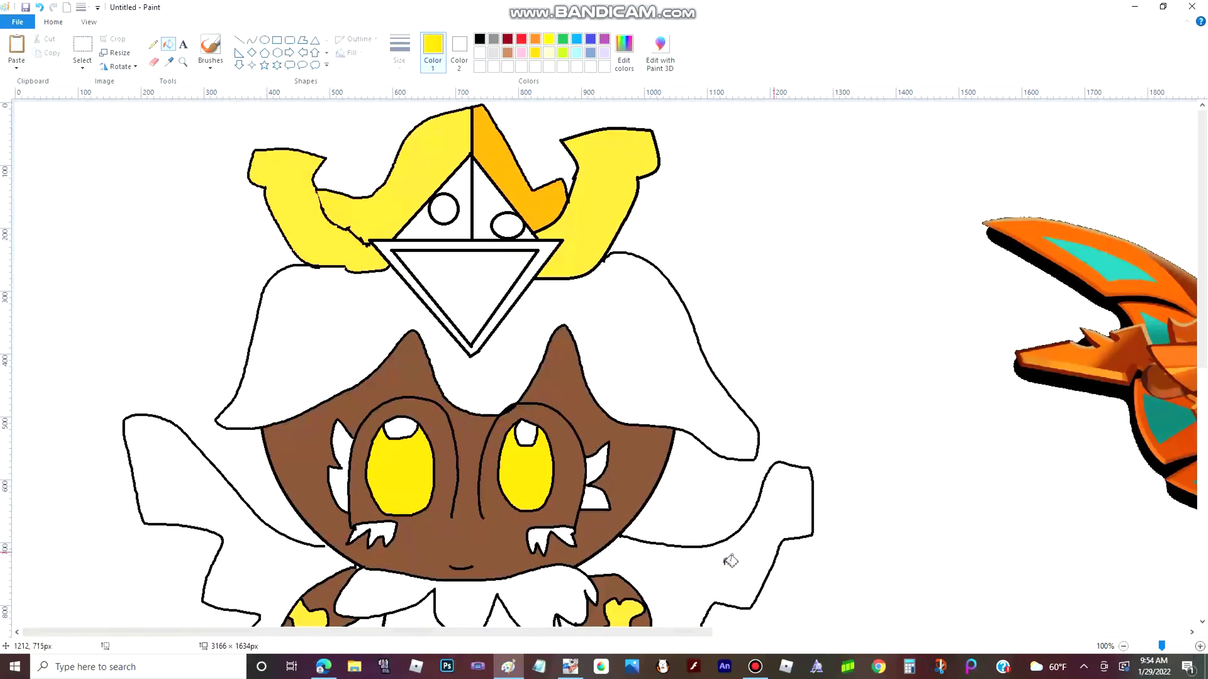
{"action": "scroll", "coordinate": [630, 542], "scroll_direction": "down", "scroll_amount": 8}
{"action": "scroll", "coordinate": [630, 542], "scroll_direction": "up", "scroll_amount": 2}
{"action": "left_click", "coordinate": [168, 62]}
{"action": "left_click_drag", "start_coordinate": [604, 633], "coordinate": [1004, 632]}
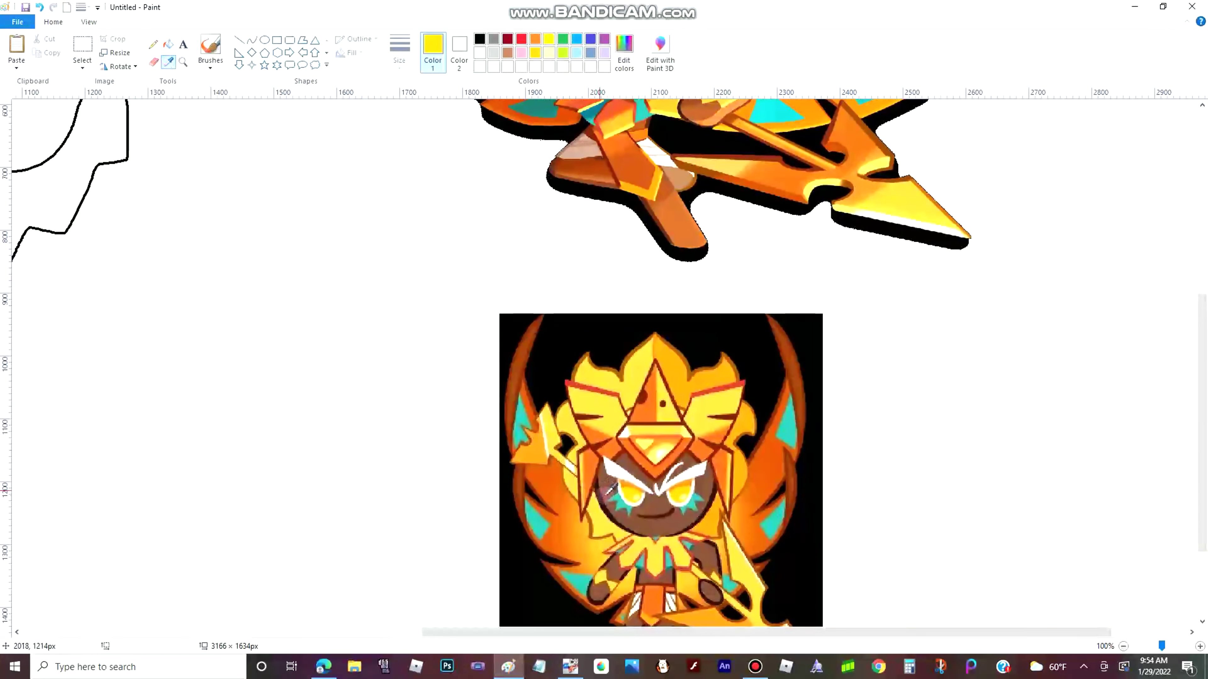
{"action": "left_click", "coordinate": [616, 502]}
{"action": "scroll", "coordinate": [616, 502], "scroll_direction": "up", "scroll_amount": 6}
{"action": "left_click_drag", "start_coordinate": [656, 632], "coordinate": [255, 632]}
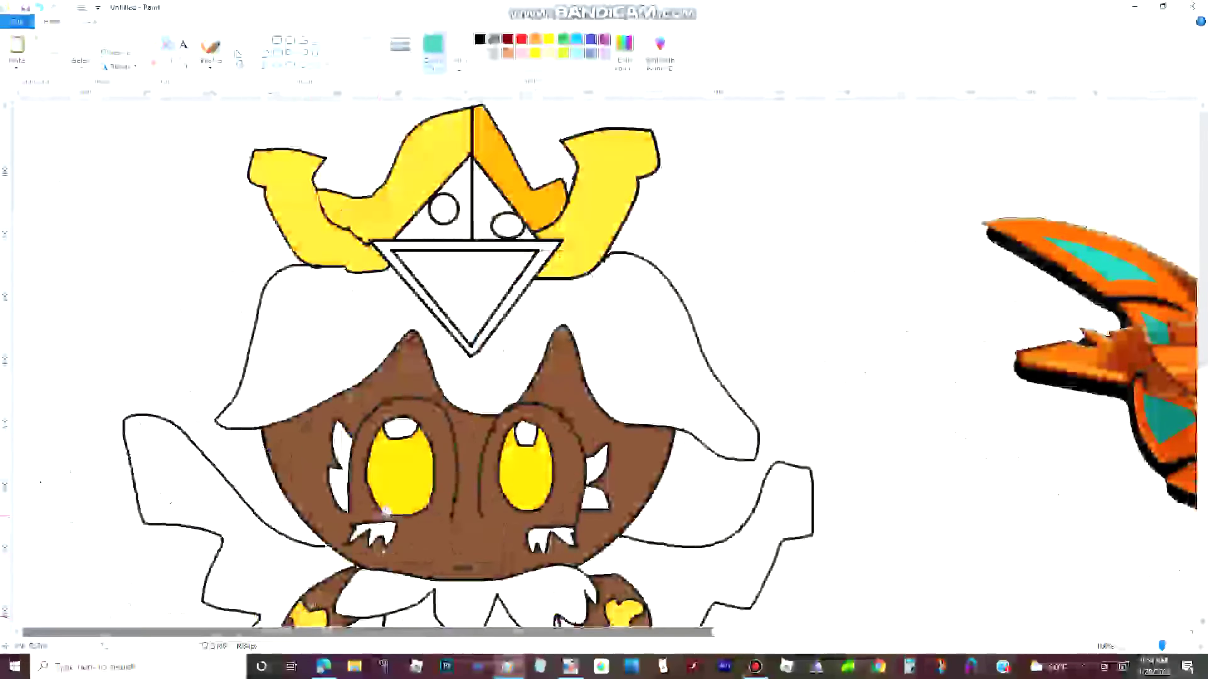
{"action": "left_click", "coordinate": [373, 534]}
{"action": "left_click", "coordinate": [552, 538]}
Place small teal dots inside both wings with the Pencil tool
{"action": "left_click", "coordinate": [154, 44]}
{"action": "scroll", "coordinate": [179, 323], "scroll_direction": "down", "scroll_amount": 3}
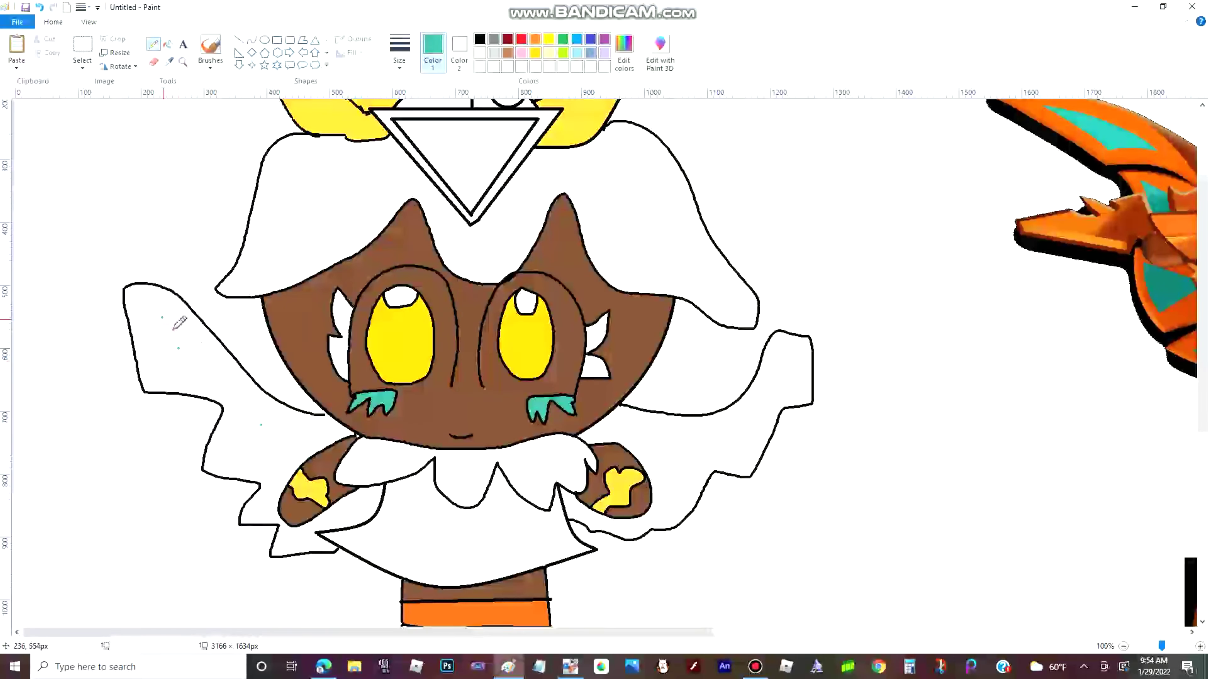
{"action": "left_click", "coordinate": [638, 438]}
{"action": "left_click", "coordinate": [713, 442]}
{"action": "left_click", "coordinate": [782, 390]}
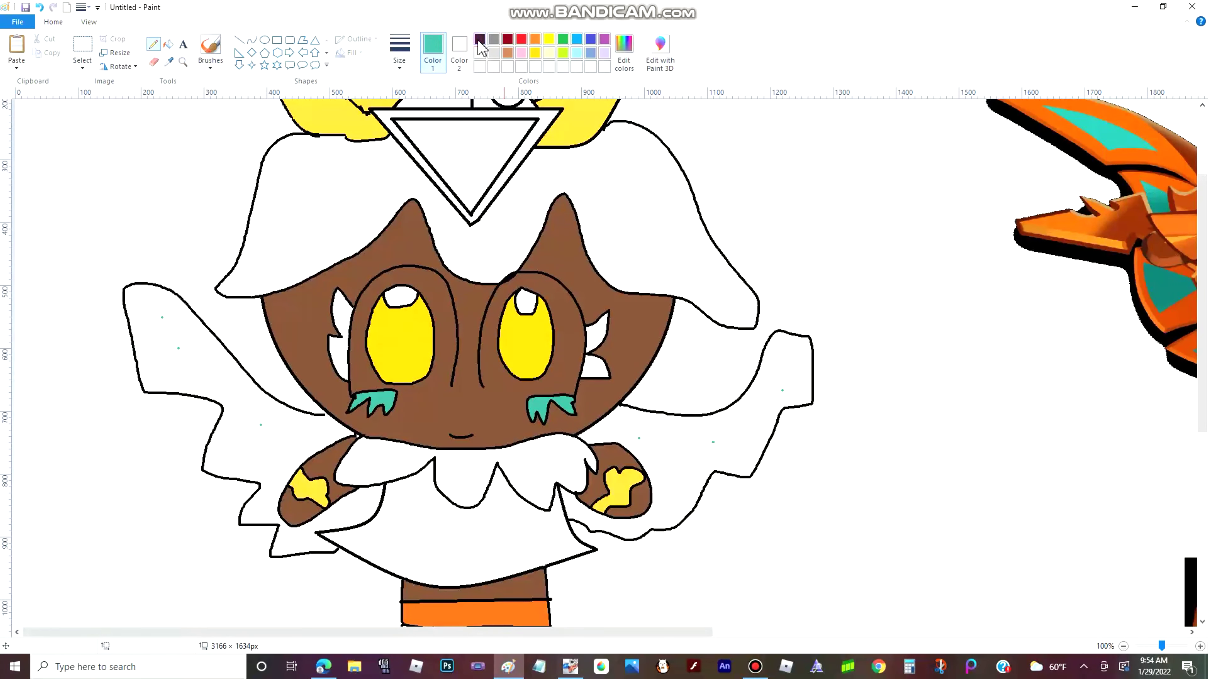
Draw a large black heart beside the head and a small one on the hair, filling the small heart red
{"action": "scroll", "coordinate": [347, 390], "scroll_direction": "up", "scroll_amount": 3}
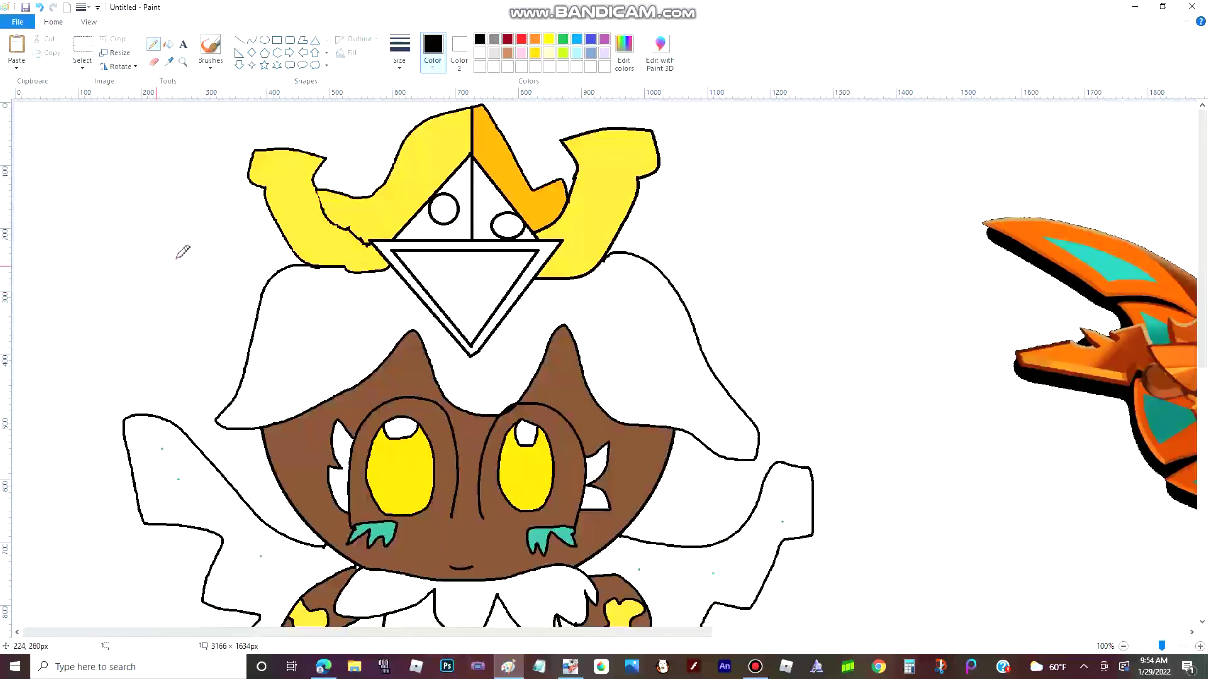
{"action": "mouse_move", "coordinate": [175, 259]}
{"action": "left_mouse_down"}
{"action": "mouse_move", "coordinate": [203, 345]}
{"action": "mouse_move", "coordinate": [198, 232]}
{"action": "mouse_move", "coordinate": [179, 257]}
{"action": "left_mouse_up"}
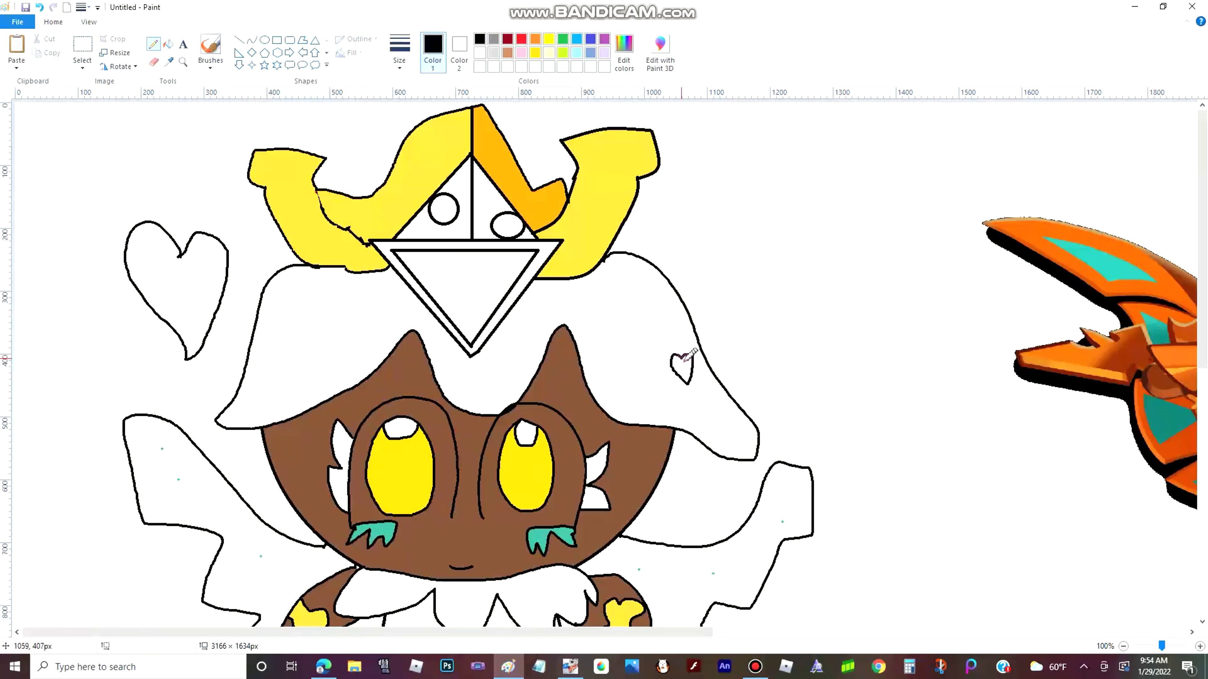
{"action": "left_click", "coordinate": [168, 44]}
{"action": "left_click", "coordinate": [701, 361]}
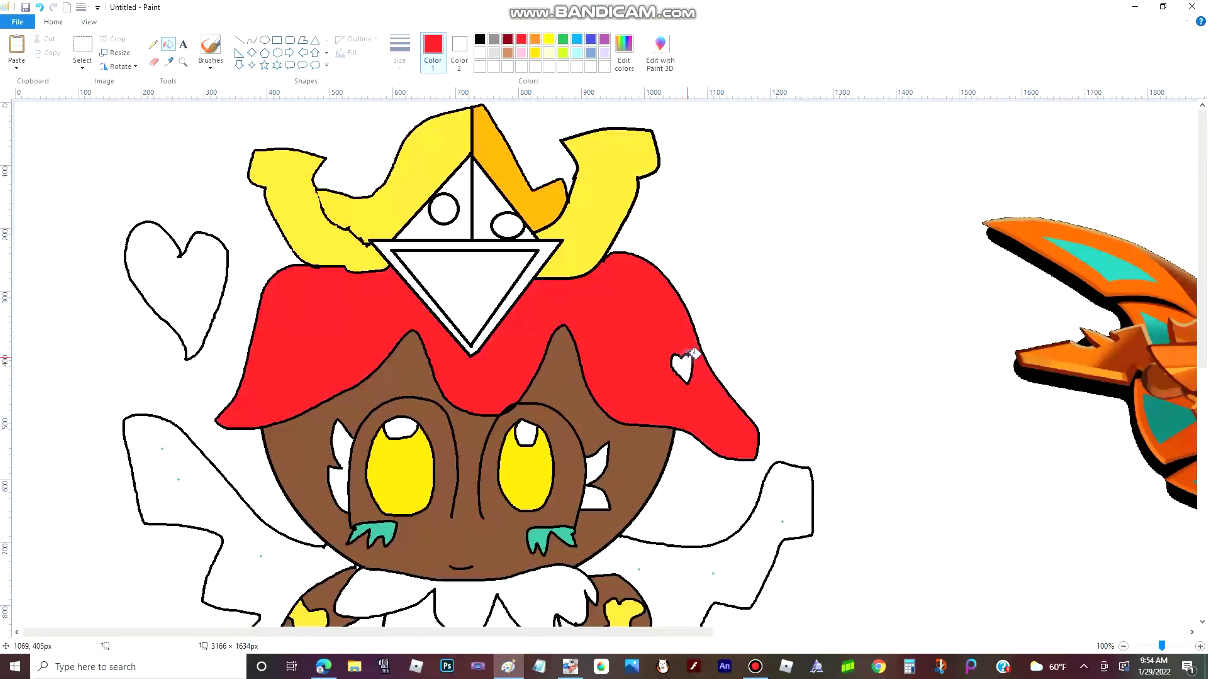
{"action": "key", "text": "ctrl+z"}
{"action": "left_click", "coordinate": [682, 366]}
Fill the hair golden yellow and color the headpiece's upper triangle orange with pale yellow circles
{"action": "left_click", "coordinate": [168, 61]}
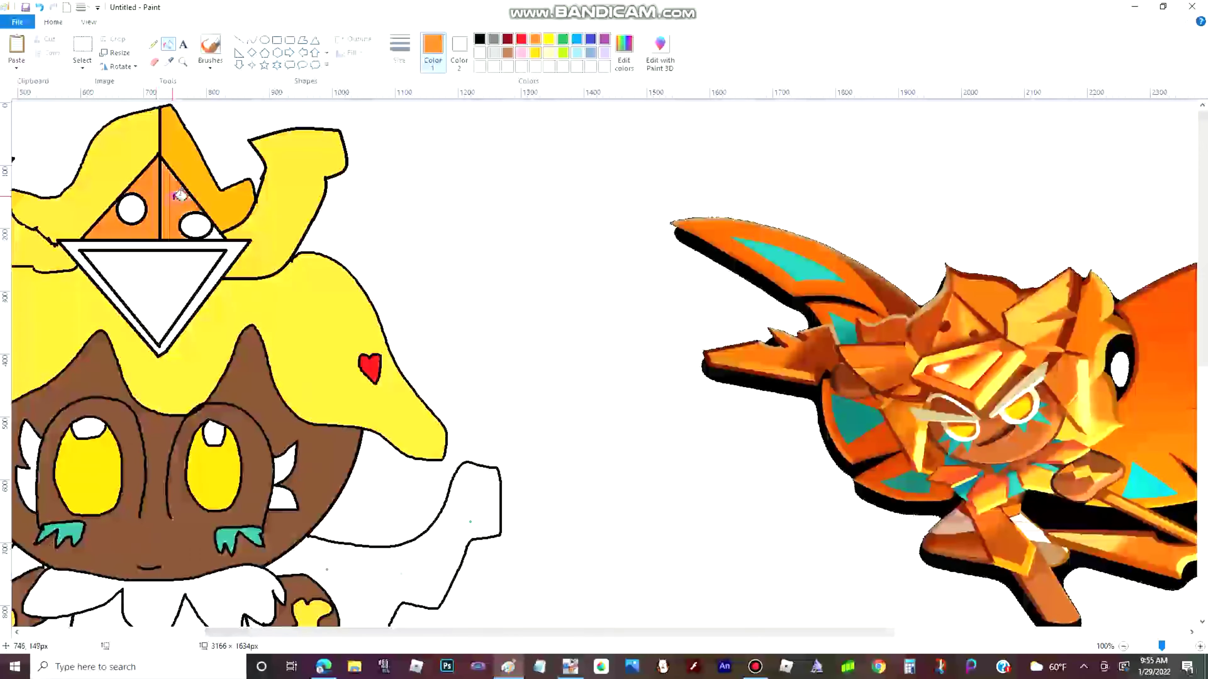
{"action": "left_click", "coordinate": [216, 235]}
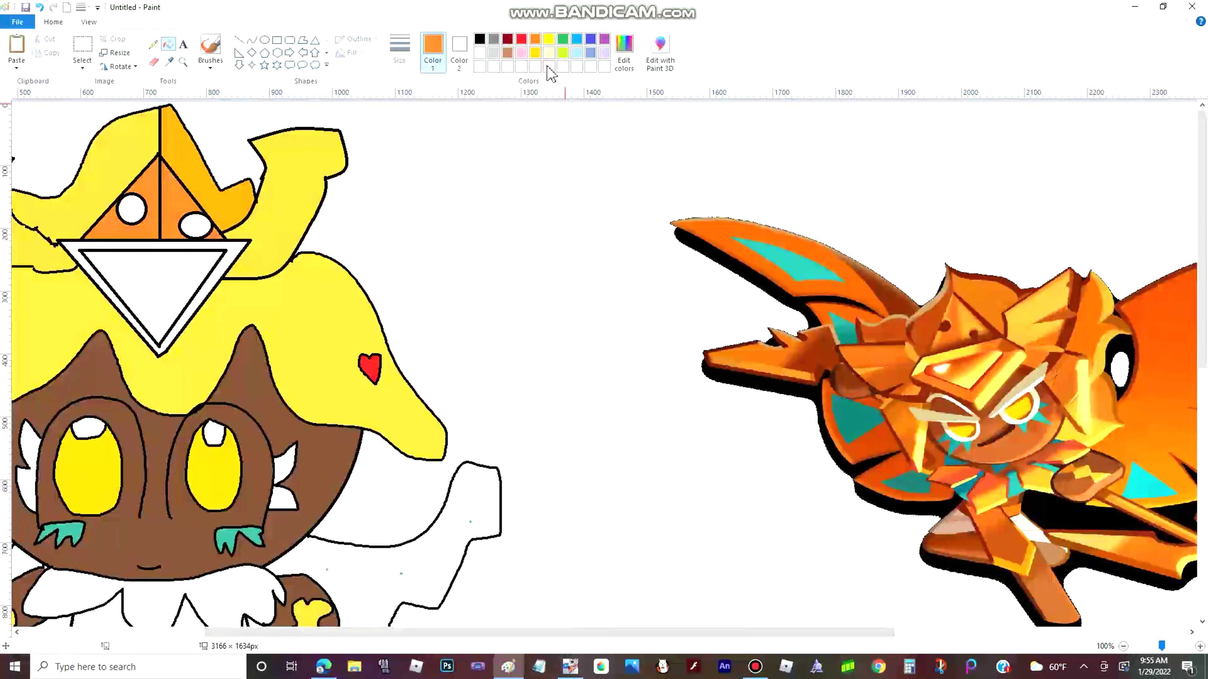
{"action": "left_click", "coordinate": [549, 52]}
{"action": "left_click", "coordinate": [189, 226]}
{"action": "left_click", "coordinate": [126, 210]}
Fill the headpiece's inverted inner triangle with orange and its surrounding border with golden yellow
{"action": "scroll", "coordinate": [153, 235], "scroll_direction": "down", "scroll_amount": 6}
{"action": "scroll", "coordinate": [152, 252], "scroll_direction": "up", "scroll_amount": 6}
{"action": "left_click", "coordinate": [153, 254]}
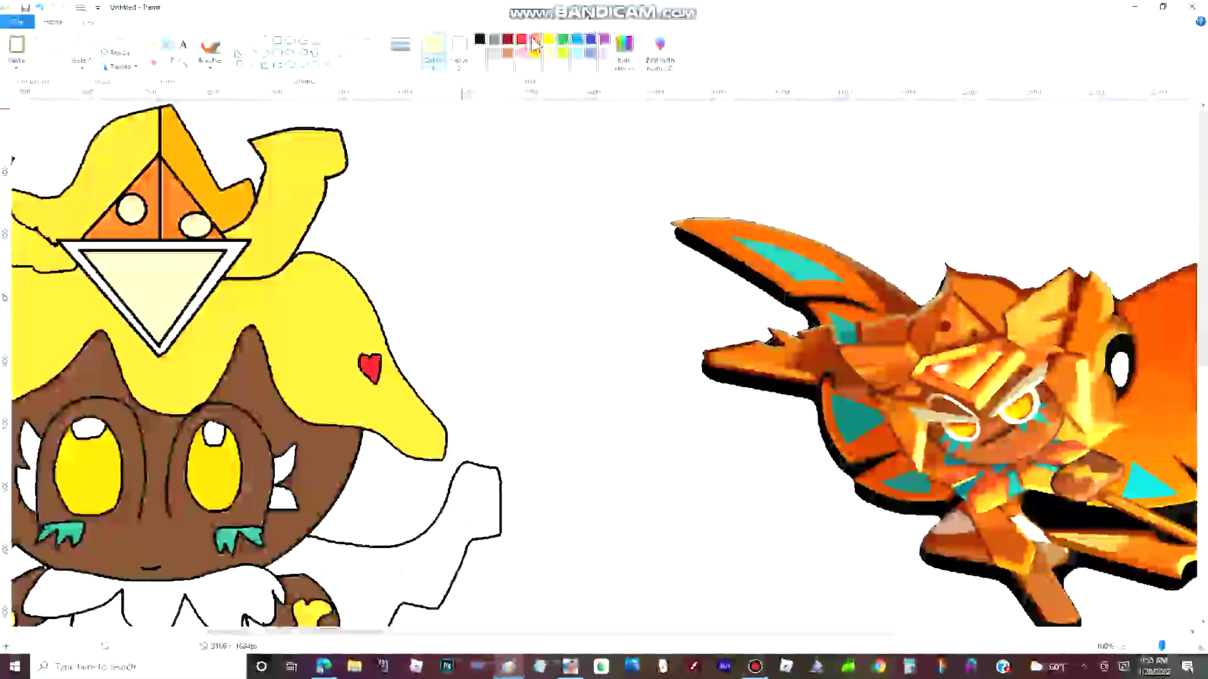
{"action": "left_click", "coordinate": [535, 39]}
{"action": "left_click", "coordinate": [176, 267]}
{"action": "left_click", "coordinate": [549, 52]}
{"action": "left_click", "coordinate": [535, 53]}
{"action": "left_click", "coordinate": [237, 243]}
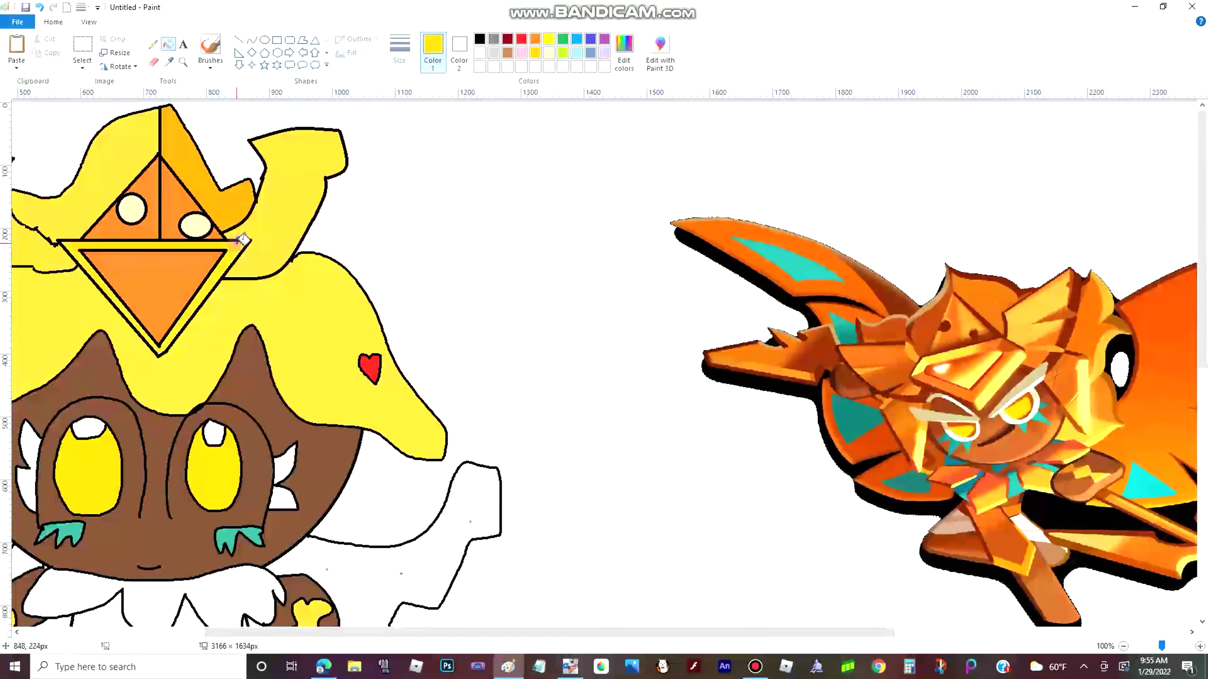
Fill the top beneath the collar with teal and the scalloped collar with yellow, sampling both colors from the lower reference picture
{"action": "left_click", "coordinate": [153, 46]}
{"action": "scroll", "coordinate": [110, 260], "scroll_direction": "down", "scroll_amount": 8}
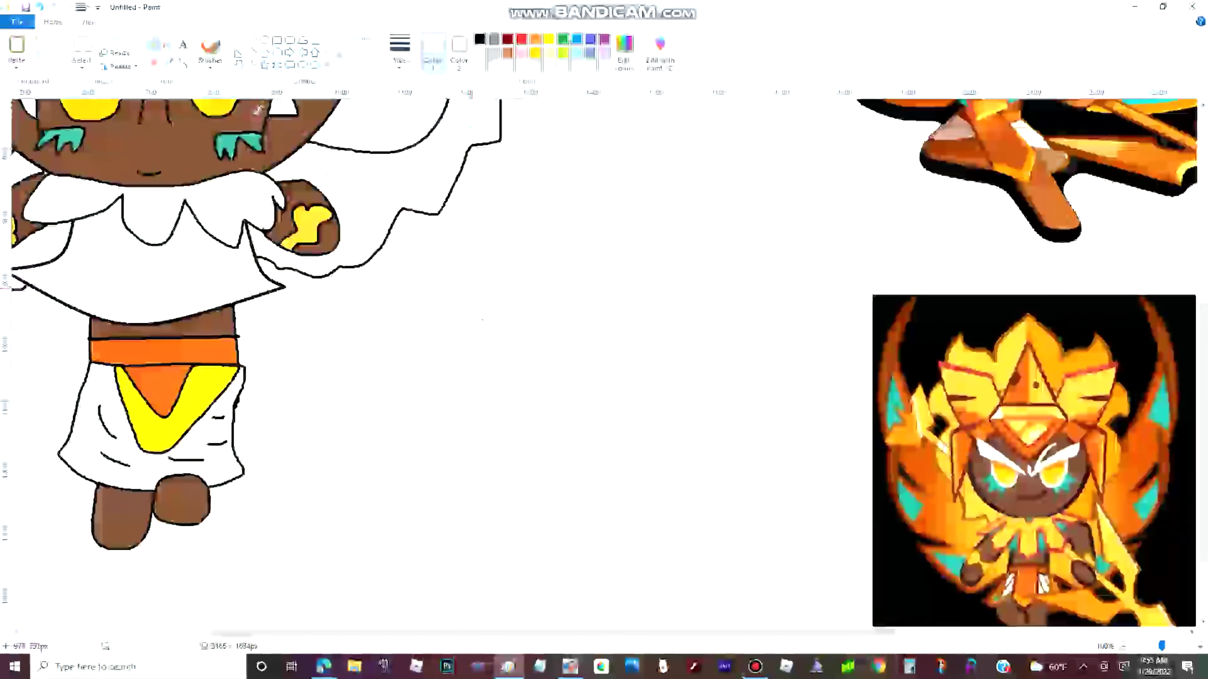
{"action": "left_click", "coordinate": [168, 61]}
{"action": "left_click", "coordinate": [1049, 540]}
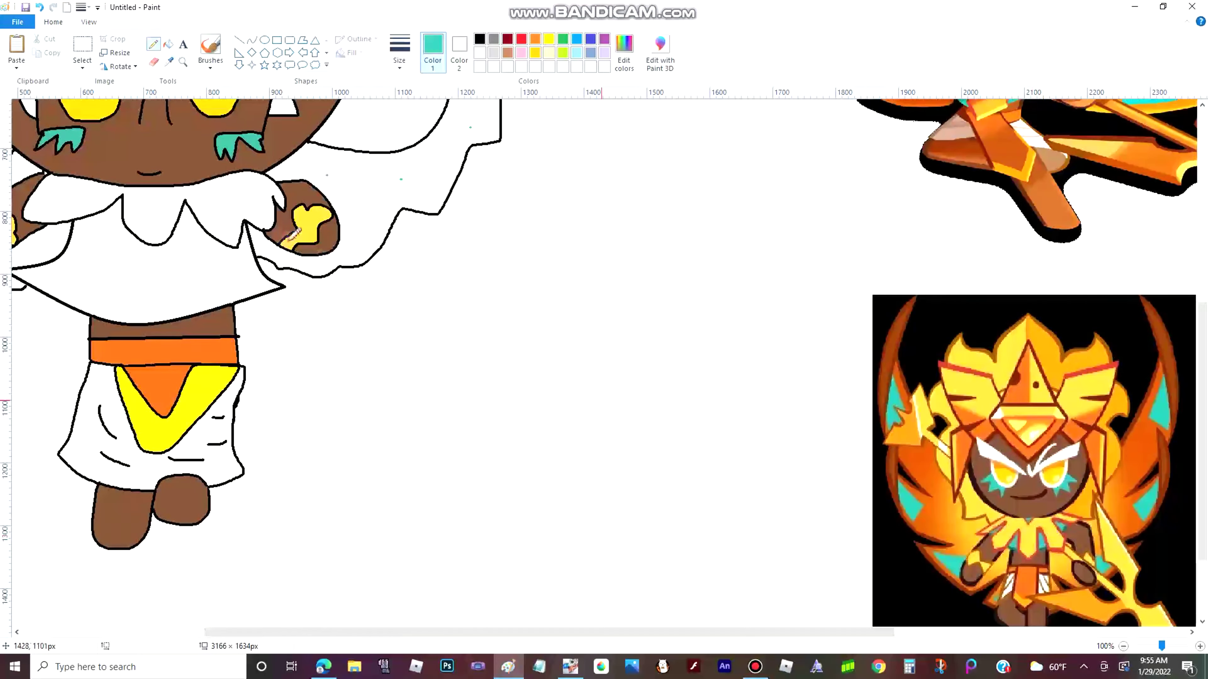
{"action": "left_click", "coordinate": [175, 256]}
{"action": "left_click", "coordinate": [1018, 544]}
{"action": "scroll", "coordinate": [380, 285], "scroll_direction": "up", "scroll_amount": 3}
{"action": "left_click", "coordinate": [204, 316]}
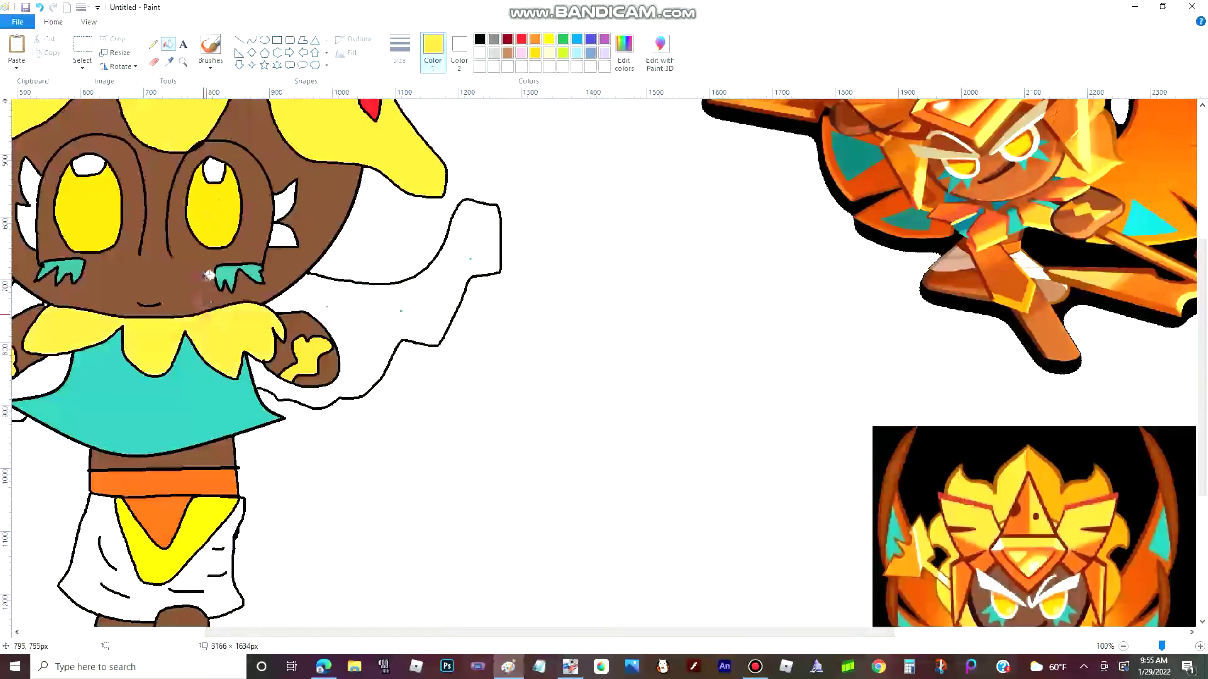
Close the bottoms of both eyes with white Pencil lines and fill the areas around the irises with white
{"action": "left_click", "coordinate": [480, 52]}
{"action": "left_click_drag", "start_coordinate": [141, 255], "coordinate": [95, 258]}
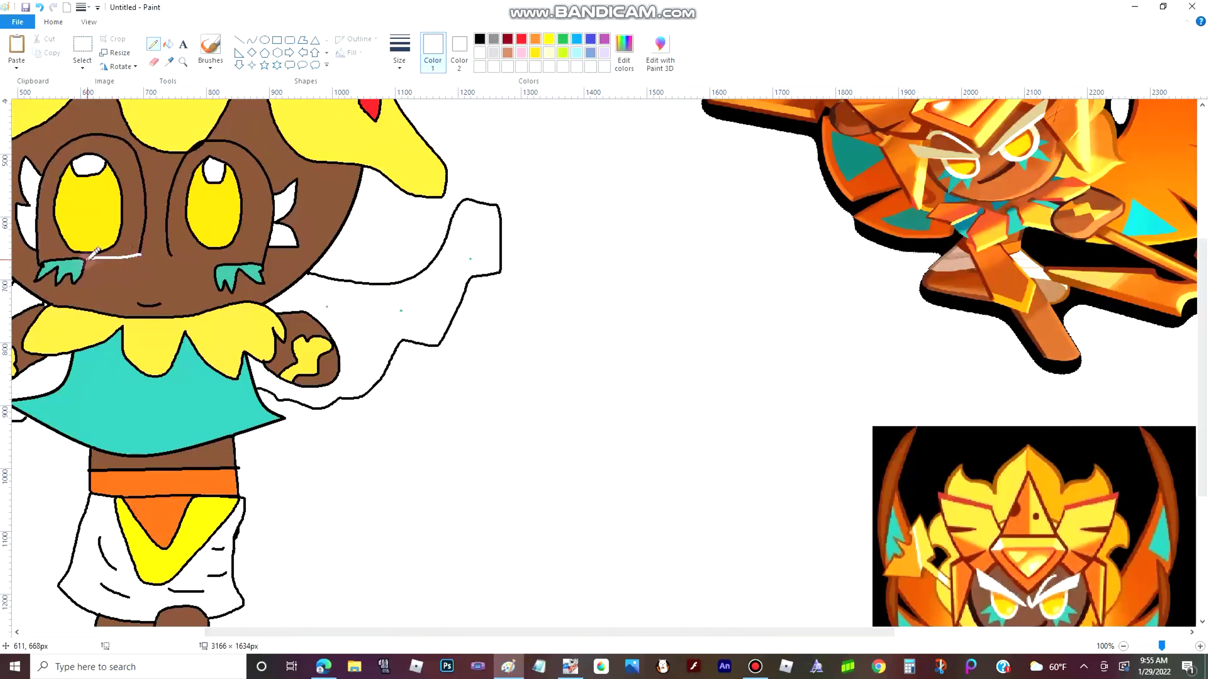
{"action": "left_click", "coordinate": [167, 45]}
{"action": "left_click", "coordinate": [138, 205]}
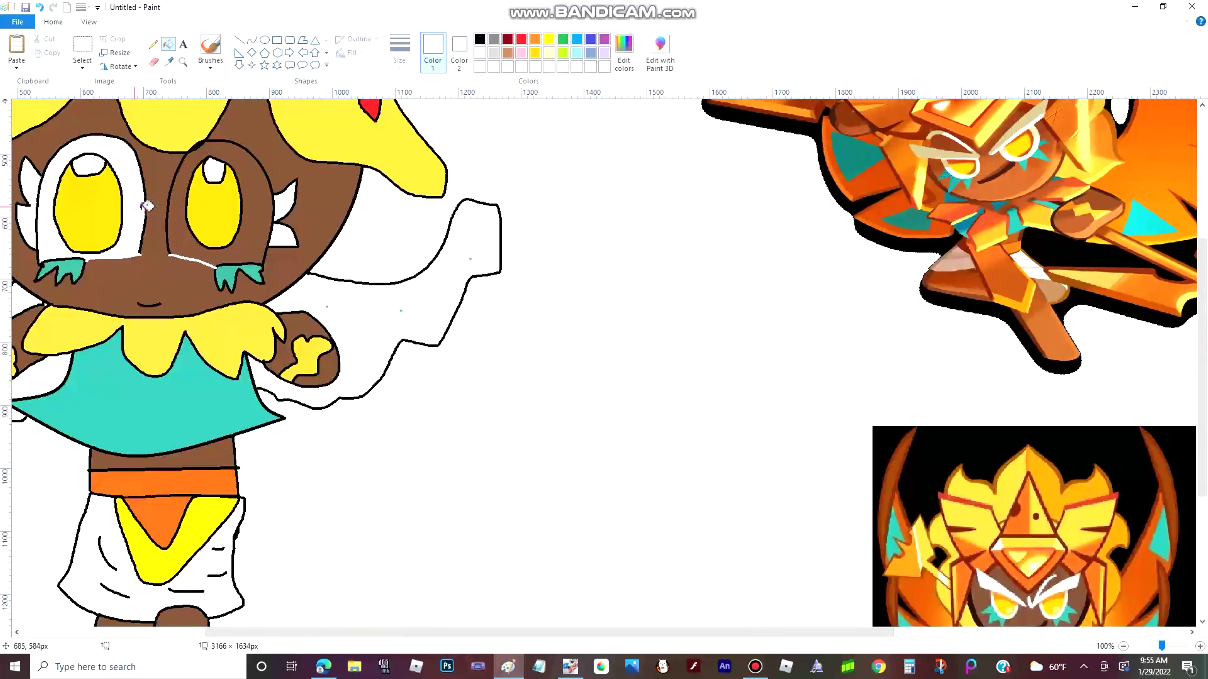
Draw a thin white highlight curve across the lower part of the yellow hair with the Pencil tool
{"action": "scroll", "coordinate": [147, 207], "scroll_direction": "up", "scroll_amount": 2}
{"action": "left_click", "coordinate": [754, 526]}
{"action": "scroll", "coordinate": [753, 526], "scroll_direction": "up", "scroll_amount": 3}
{"action": "left_click", "coordinate": [153, 45]}
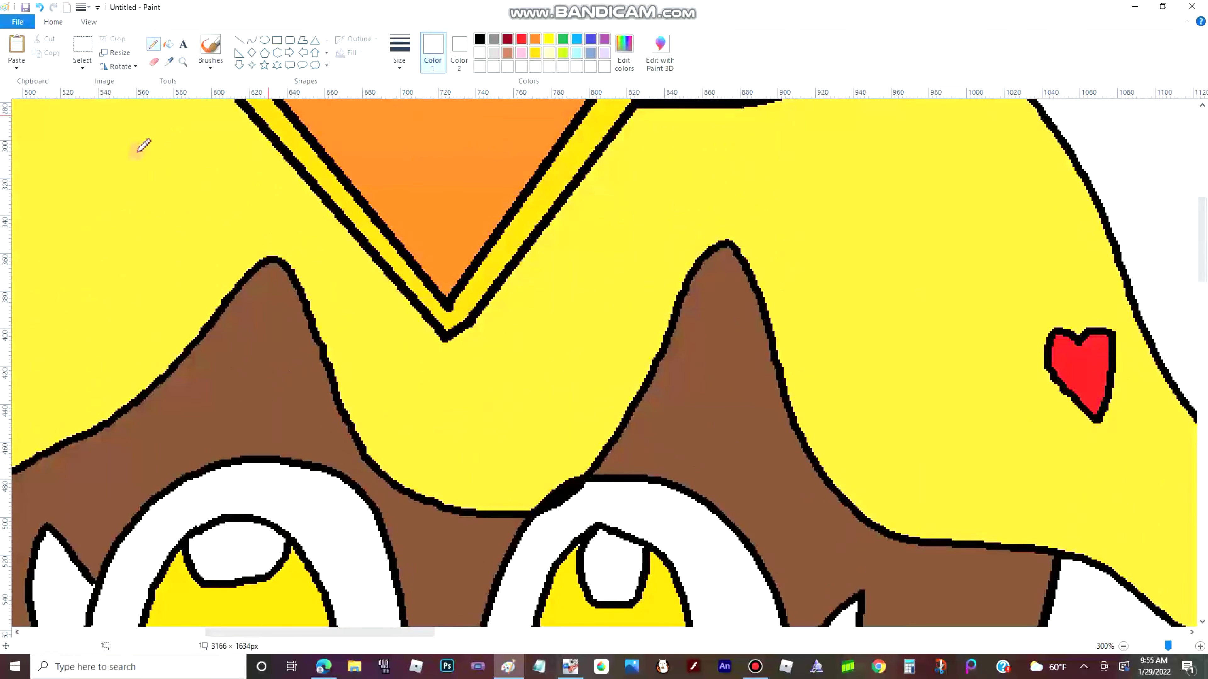
{"action": "mouse_move", "coordinate": [138, 349]}
{"action": "left_mouse_down"}
{"action": "mouse_move", "coordinate": [372, 367]}
{"action": "mouse_move", "coordinate": [761, 362]}
{"action": "left_mouse_up"}
{"action": "scroll", "coordinate": [741, 370], "scroll_direction": "down", "scroll_amount": 10}
{"action": "scroll", "coordinate": [741, 370], "scroll_direction": "down", "scroll_amount": 3}
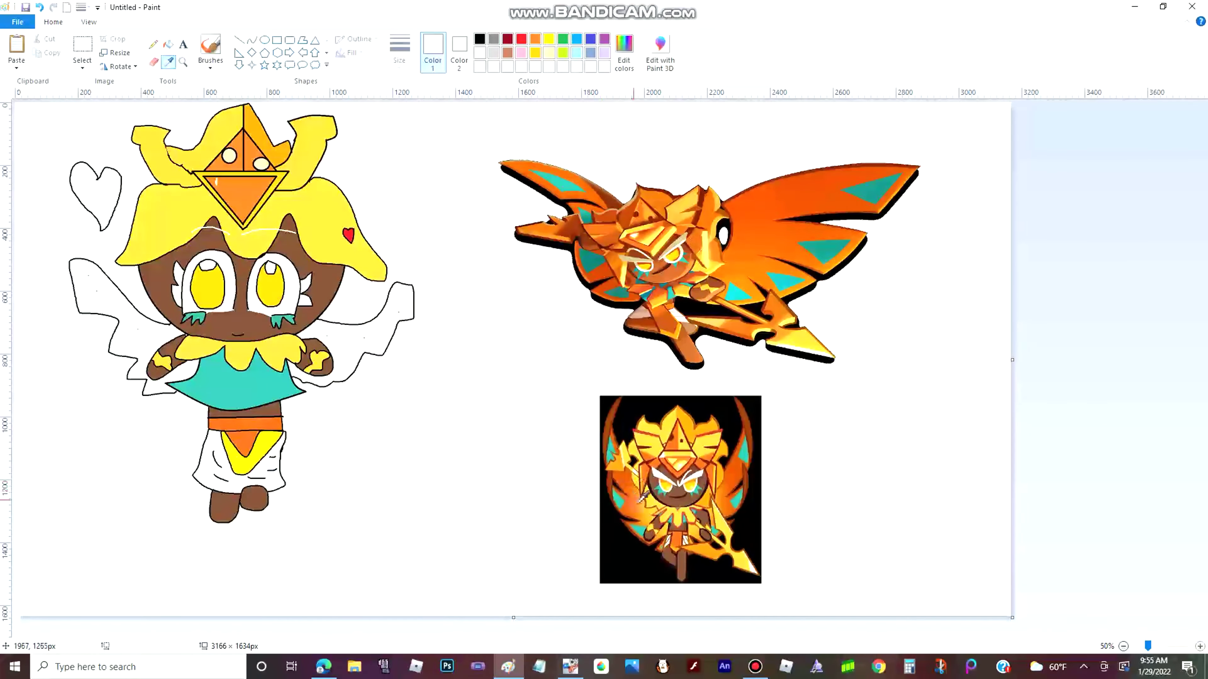
Fill both wings and the large heart beside the head with orange sampled from the winged reference picture
{"action": "left_click", "coordinate": [699, 284]}
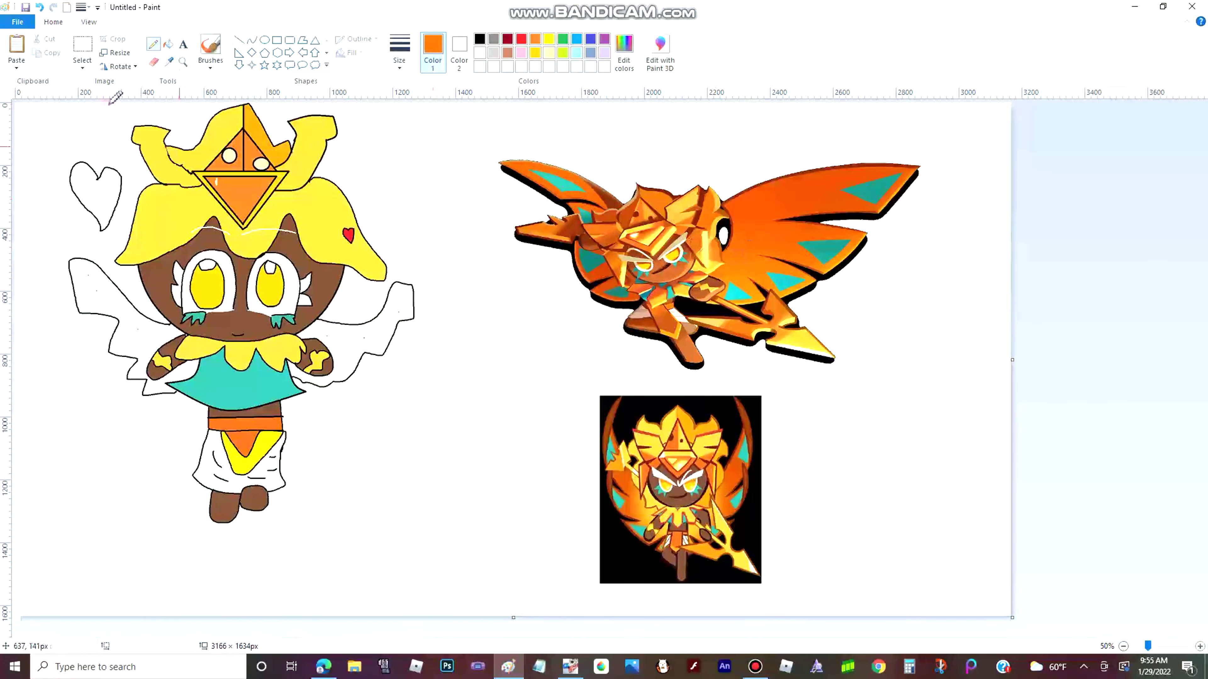
{"action": "left_click", "coordinate": [168, 44]}
{"action": "left_click", "coordinate": [105, 305]}
{"action": "left_click", "coordinate": [334, 326]}
{"action": "key", "text": "ctrl+z"}
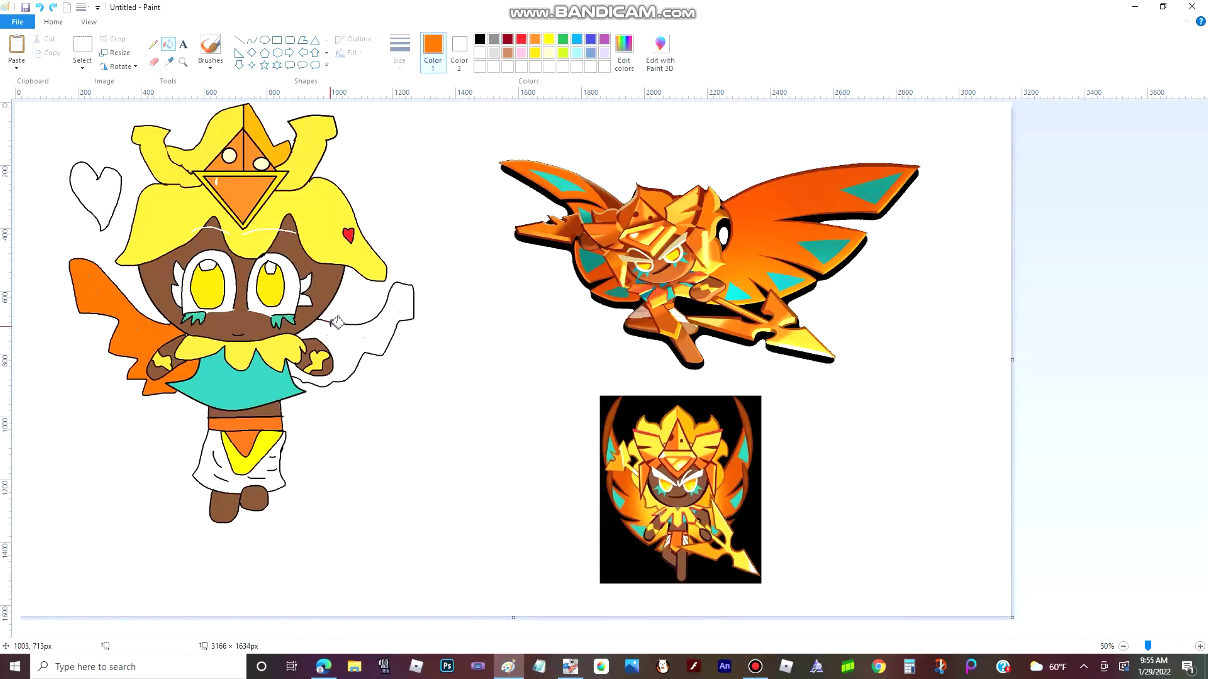
{"action": "left_click", "coordinate": [338, 328]}
{"action": "left_click", "coordinate": [104, 189]}
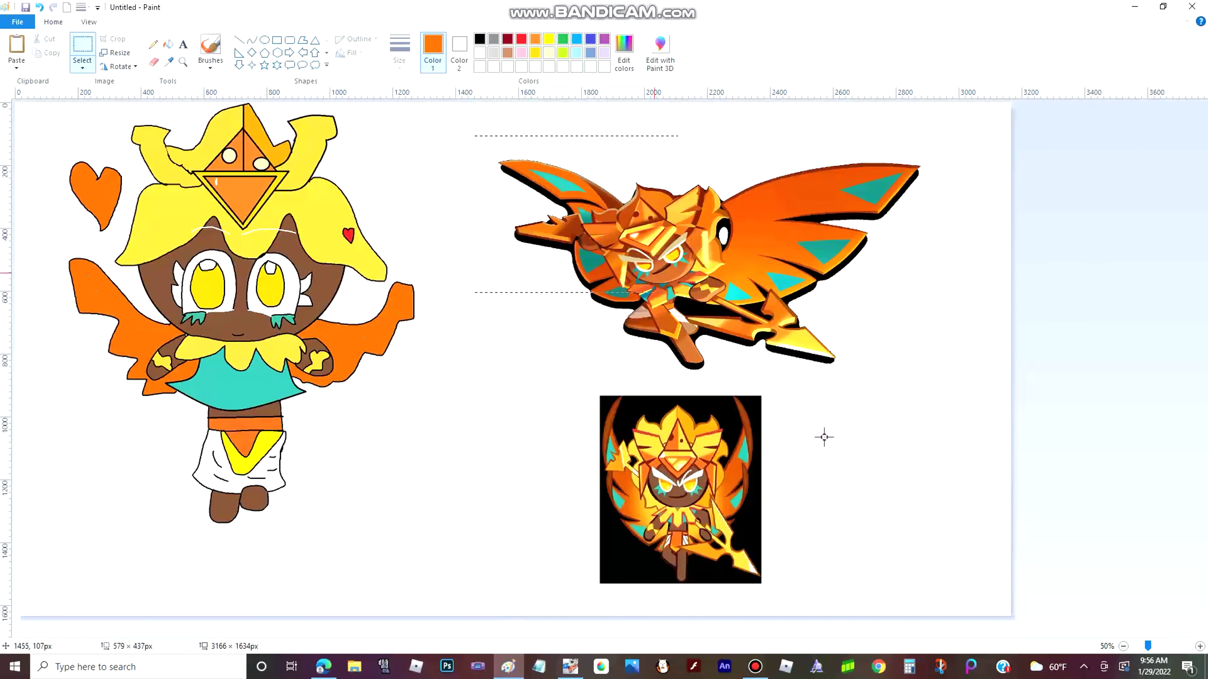
Delete the reference pictures and draw an orange heart outline of about 1675 × 1415 px in their place
{"action": "right_click", "coordinate": [601, 420]}
{"action": "left_click", "coordinate": [668, 431]}
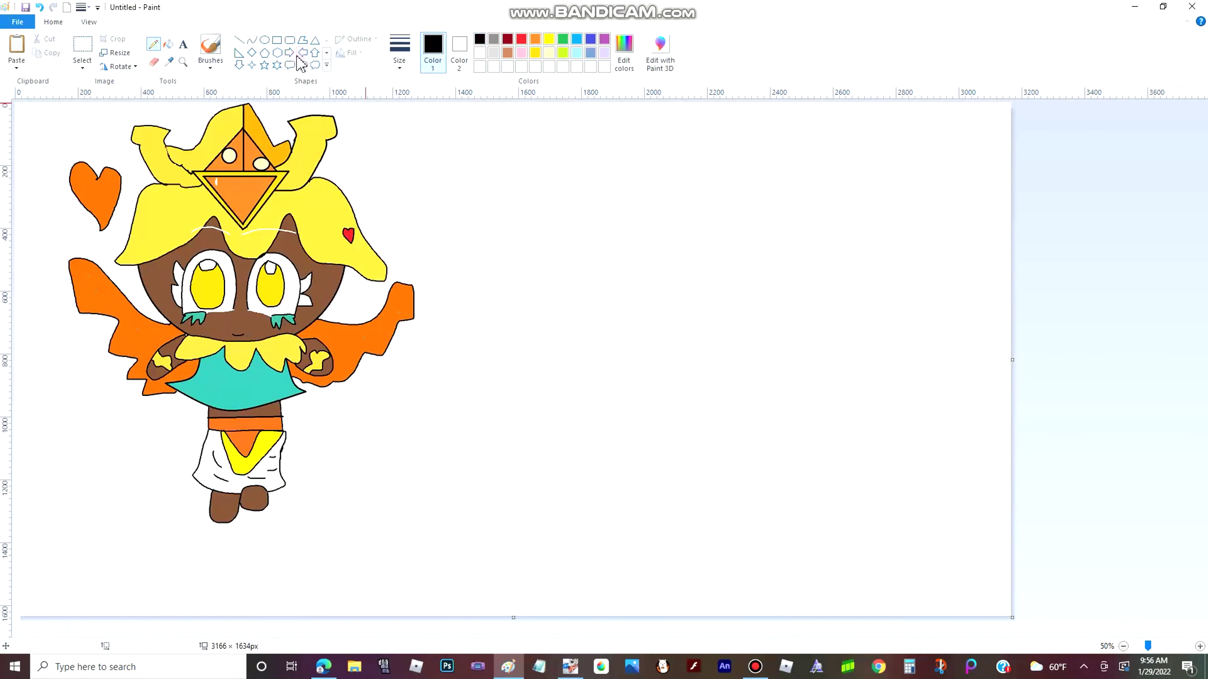
{"action": "scroll", "coordinate": [301, 63], "scroll_direction": "down", "scroll_amount": 1}
{"action": "left_click", "coordinate": [239, 67]}
{"action": "left_click", "coordinate": [534, 52]}
{"action": "mouse_move", "coordinate": [489, 111]}
{"action": "left_mouse_down"}
{"action": "mouse_move", "coordinate": [834, 423]}
{"action": "mouse_move", "coordinate": [1022, 559]}
{"action": "mouse_move", "coordinate": [977, 559]}
{"action": "left_mouse_up"}
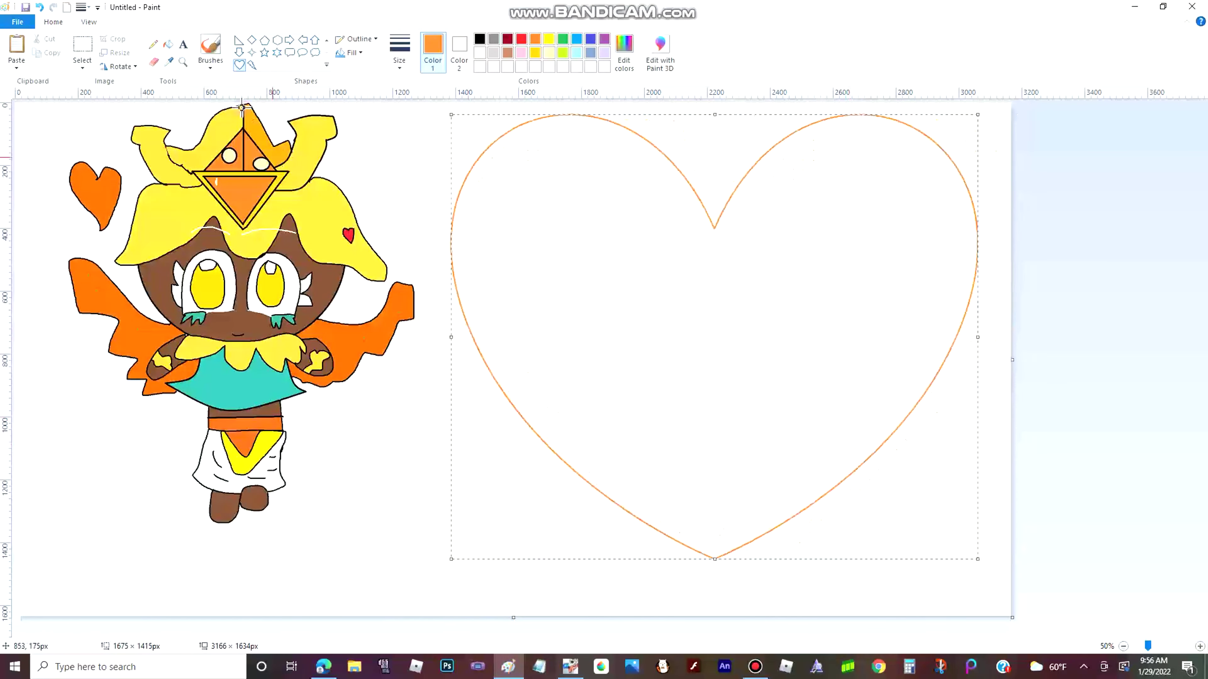
Fill the new large heart with yellow
{"action": "left_click", "coordinate": [570, 262]}
{"action": "left_click", "coordinate": [52, 22]}
{"action": "left_click", "coordinate": [168, 43]}
{"action": "left_click", "coordinate": [541, 213]}
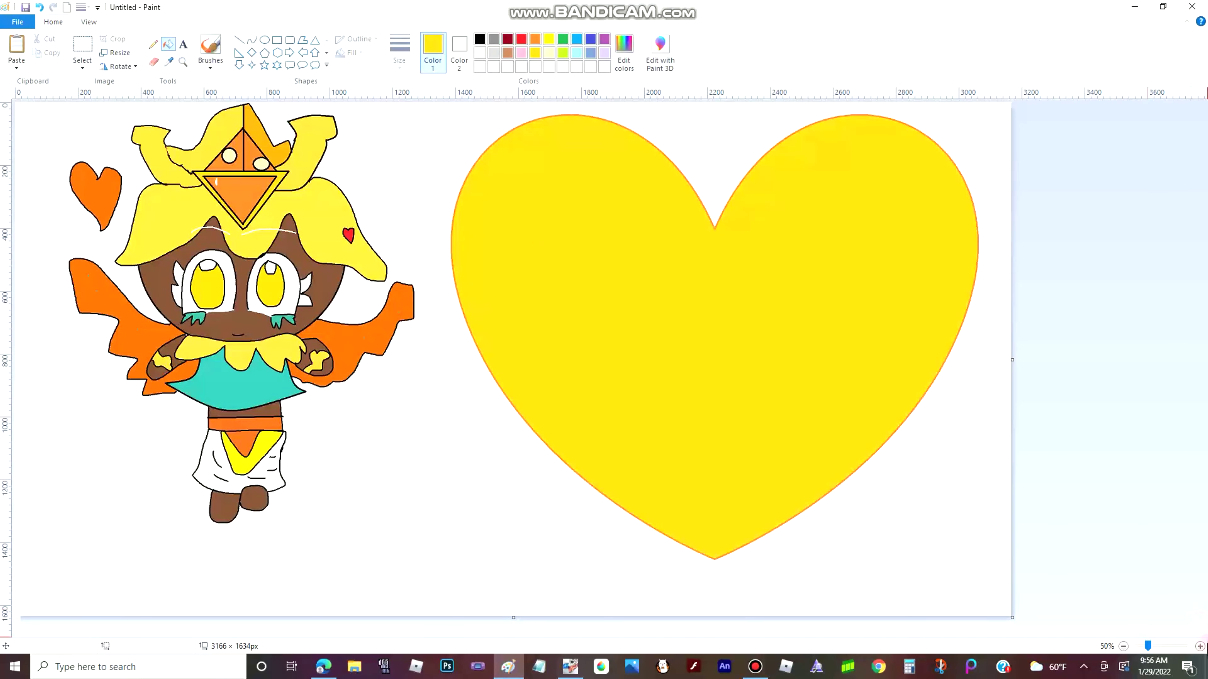
Add the text "Golden cheese cookie" inside the yellow heart in bold dark red Malgun Gothic, size 26, with a transparent background
{"action": "left_click", "coordinate": [1200, 646]}
{"action": "left_click", "coordinate": [1175, 646]}
{"action": "left_click_drag", "start_coordinate": [251, 633], "coordinate": [800, 643]}
{"action": "scroll", "coordinate": [553, 362], "scroll_direction": "down", "scroll_amount": 6}
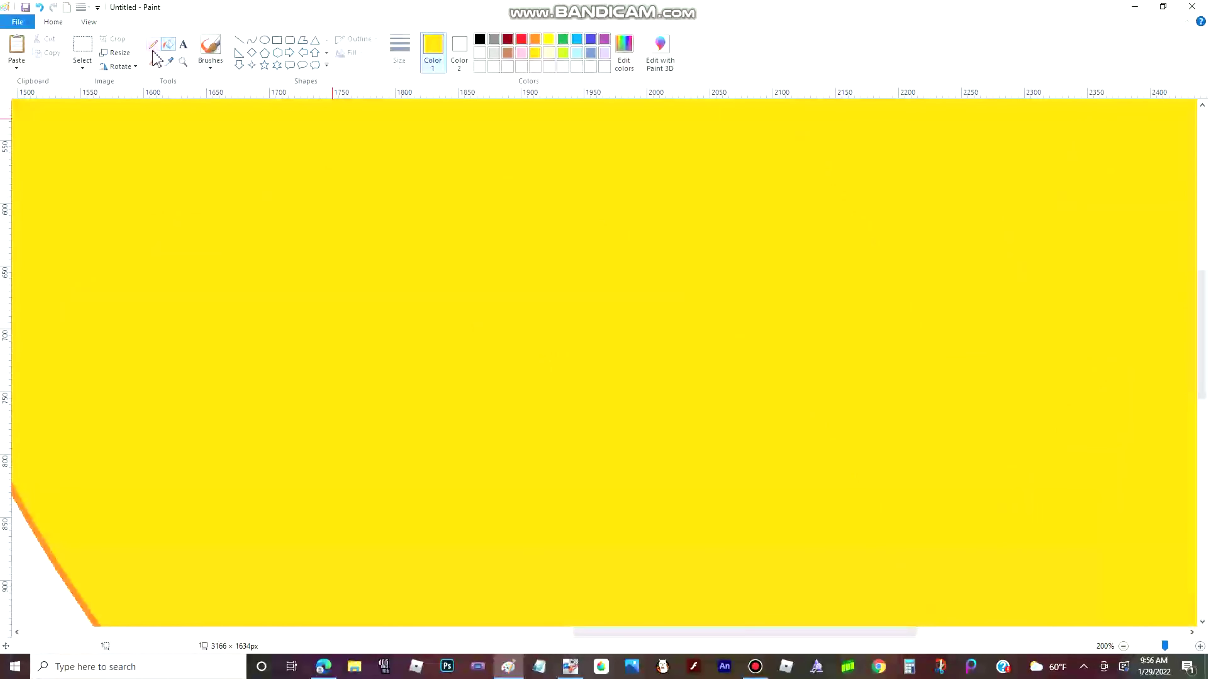
{"action": "scroll", "coordinate": [465, 220], "scroll_direction": "up", "scroll_amount": 3}
{"action": "left_click", "coordinate": [240, 267]}
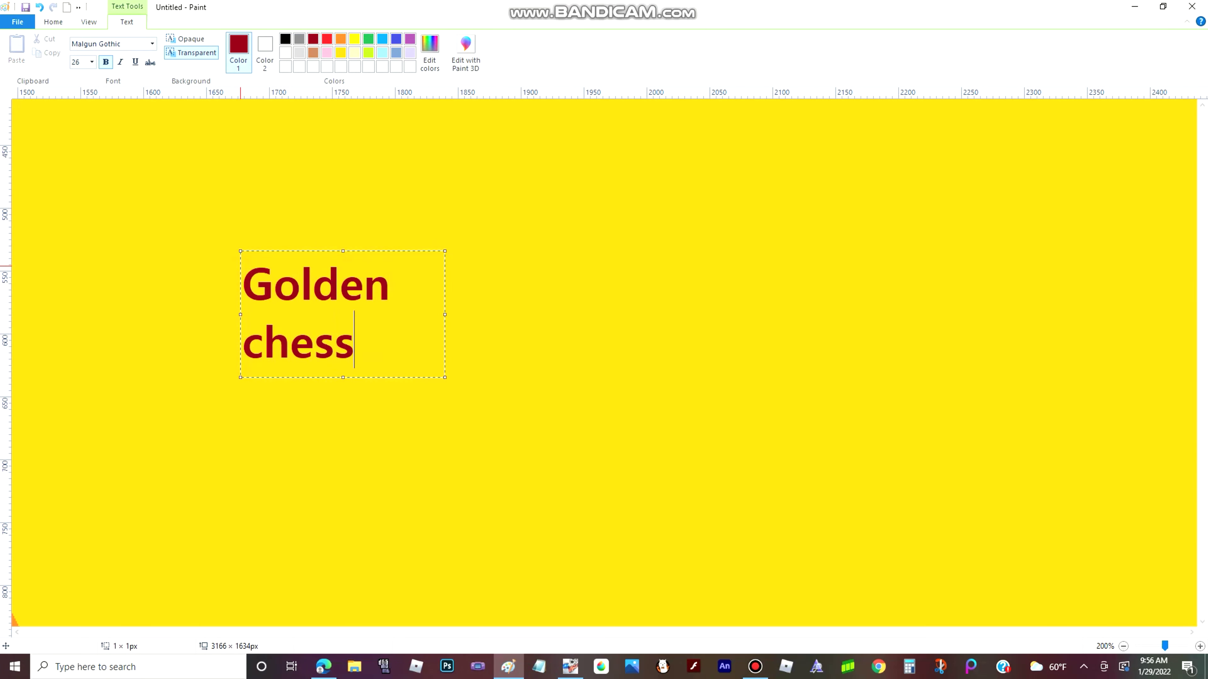
{"action": "type", "text": "ookie"}
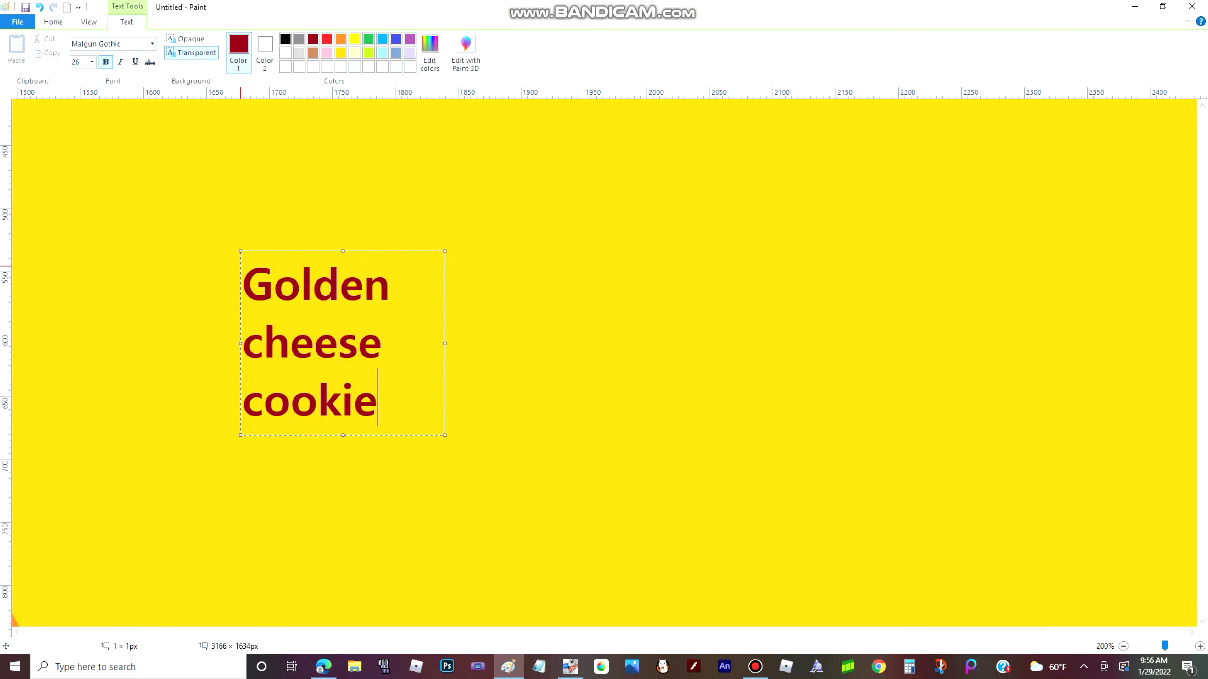
{"action": "left_click", "coordinate": [898, 431]}
Select the "Golden cheese cookie" text, enlarge it and position it around the middle of the yellow heart
{"action": "scroll", "coordinate": [897, 431], "scroll_direction": "down", "scroll_amount": 2}
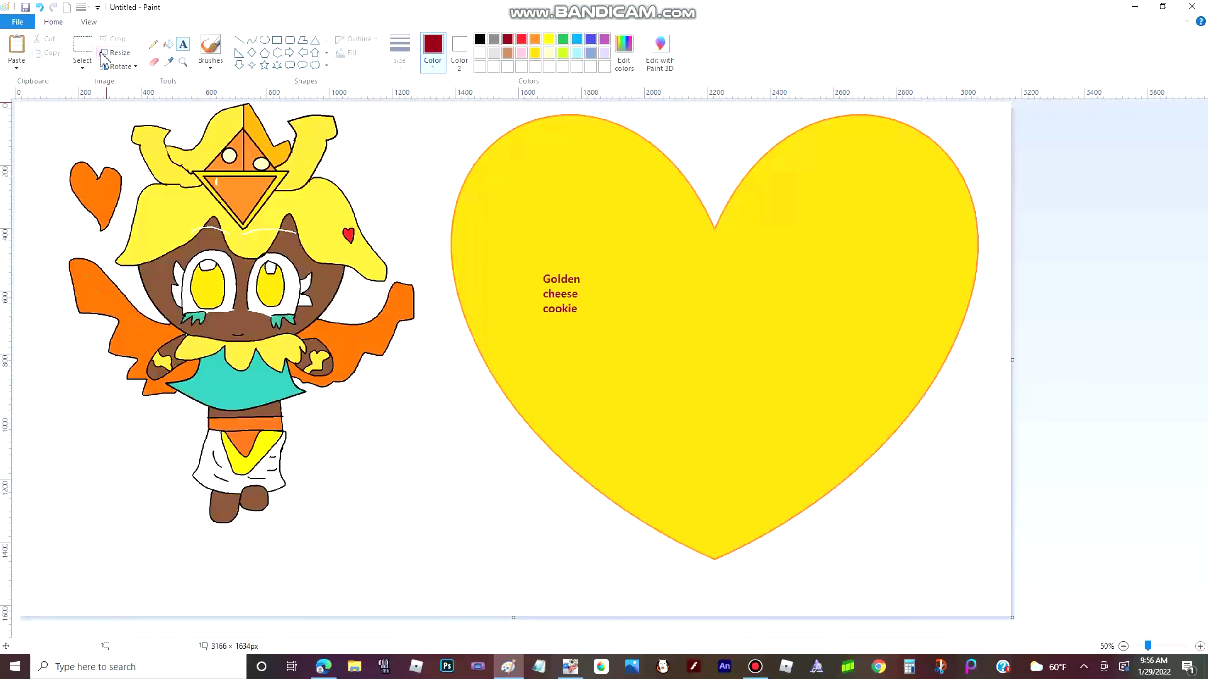
{"action": "left_click_drag", "start_coordinate": [554, 278], "coordinate": [595, 328]}
{"action": "left_click_drag", "start_coordinate": [595, 328], "coordinate": [858, 448]}
{"action": "left_click_drag", "start_coordinate": [779, 374], "coordinate": [801, 364]}
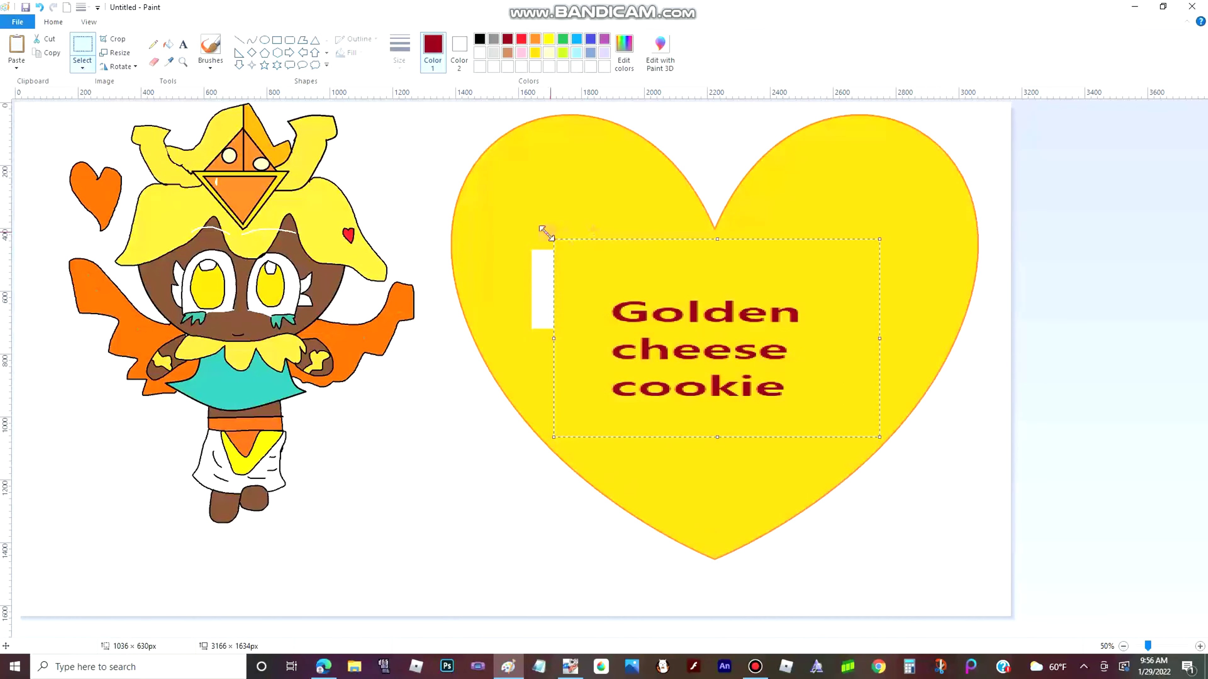
{"action": "left_click_drag", "start_coordinate": [551, 237], "coordinate": [523, 231]}
{"action": "left_click_drag", "start_coordinate": [522, 436], "coordinate": [524, 404]}
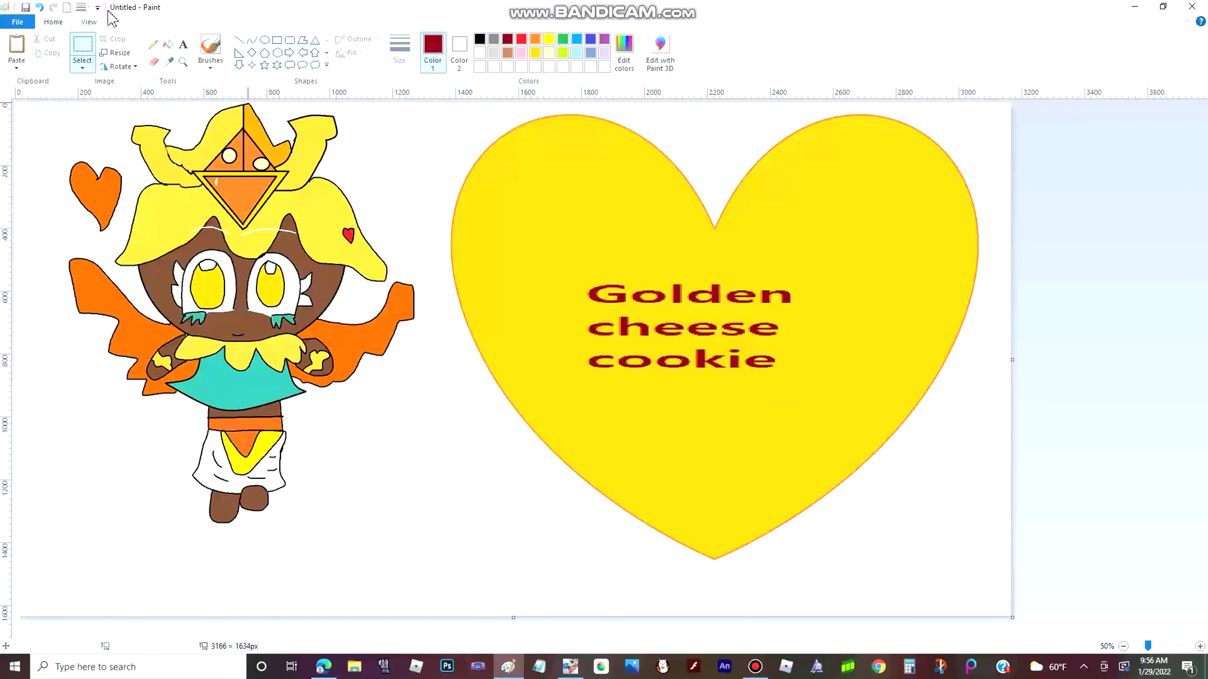
Shade the lower edge of the character's arm on the drawing's left in dark red with Pencil lines and fill
{"action": "left_click", "coordinate": [153, 44]}
{"action": "left_click", "coordinate": [1200, 647]}
{"action": "left_click", "coordinate": [1199, 647]}
{"action": "left_click", "coordinate": [1200, 647]}
{"action": "scroll", "coordinate": [769, 435], "scroll_direction": "down", "scroll_amount": 9}
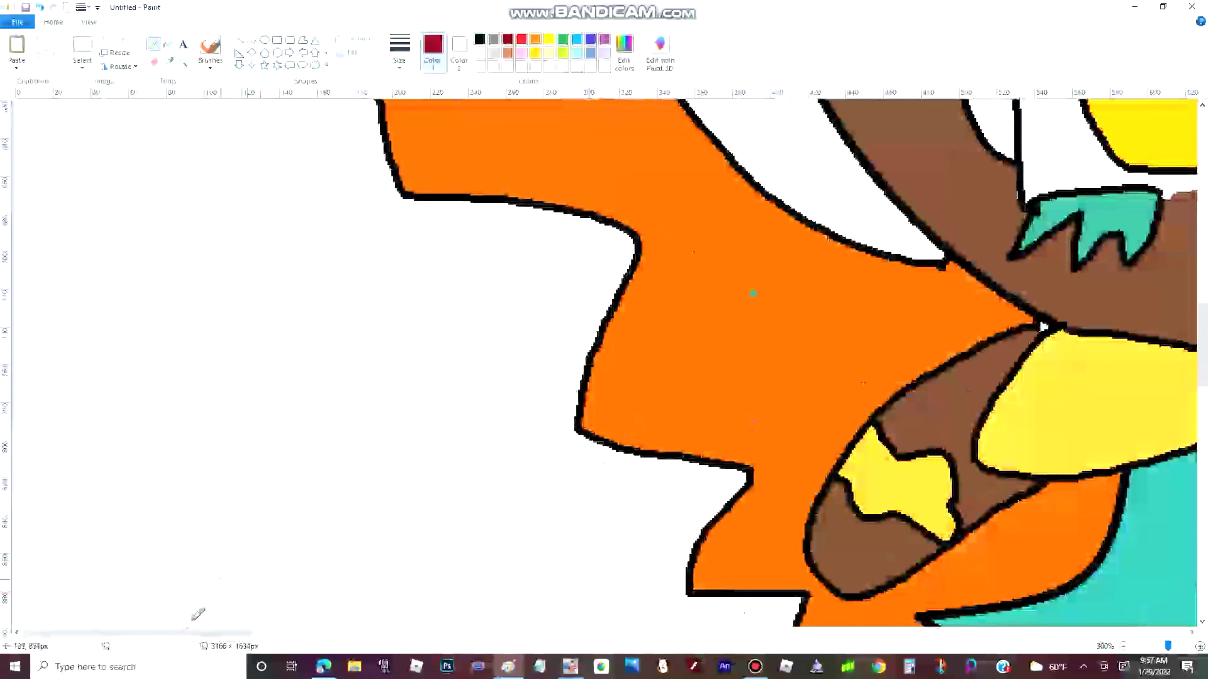
{"action": "left_click_drag", "start_coordinate": [195, 632], "coordinate": [259, 632]}
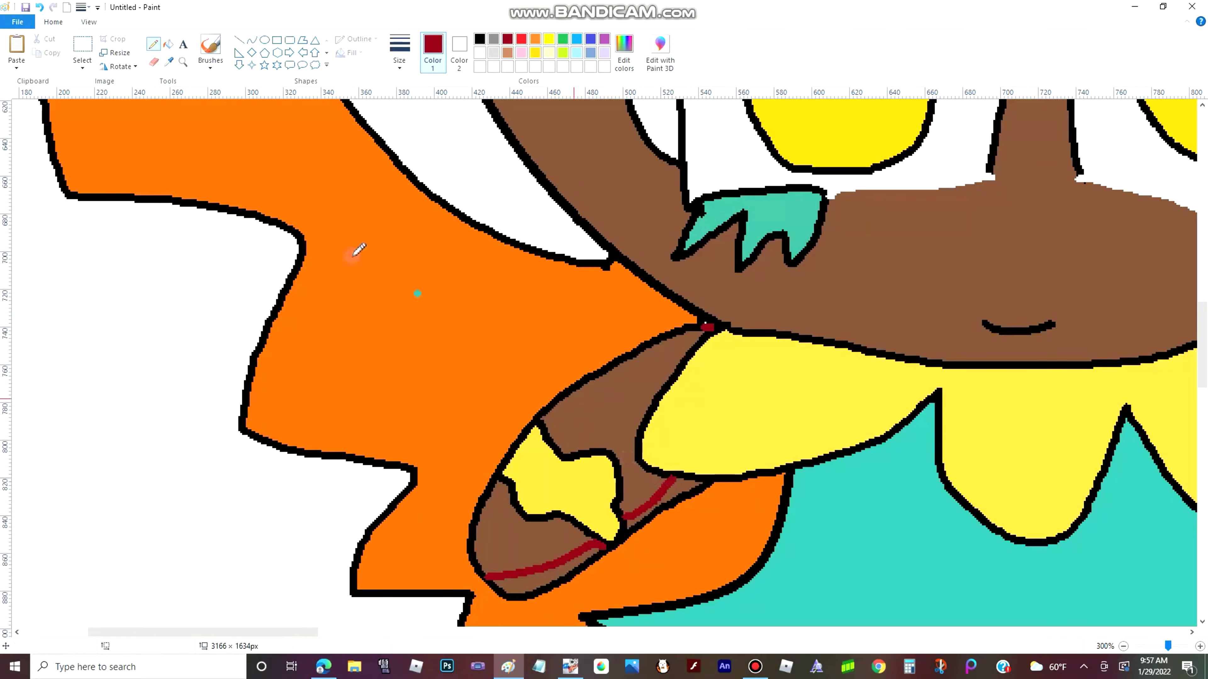
{"action": "left_click", "coordinate": [582, 560]}
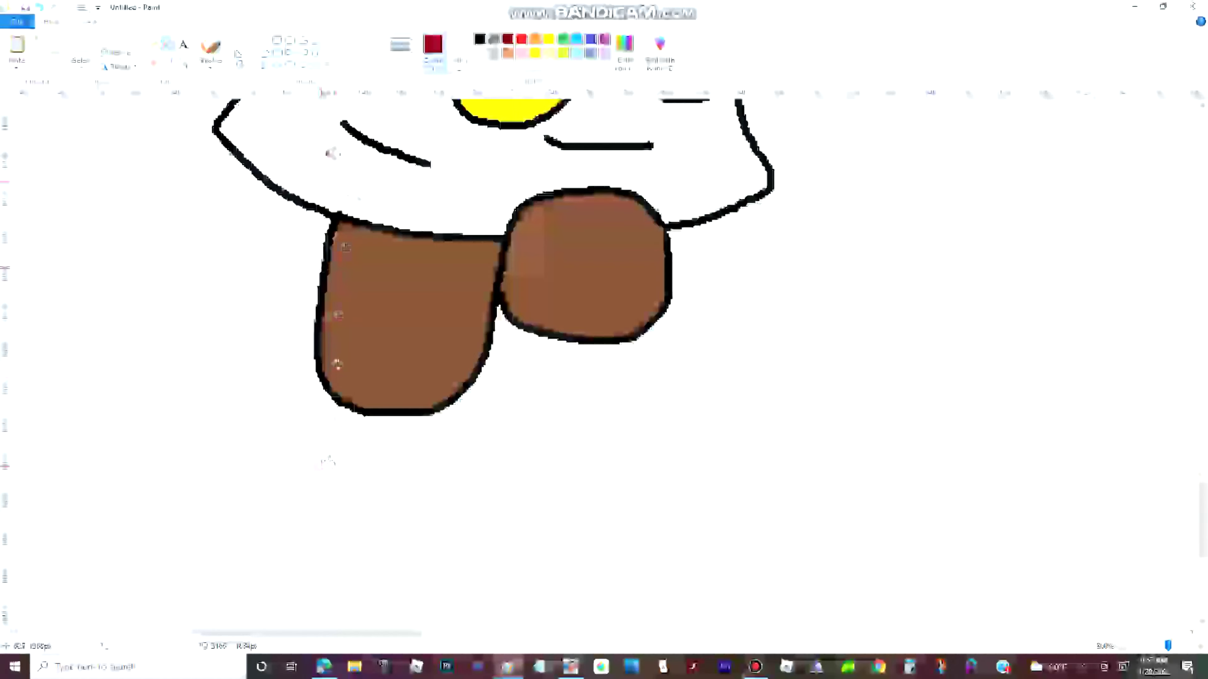
Draw dark red shading boundaries on both feet and fill the left portion of each foot with dark red
{"action": "left_click", "coordinate": [153, 44]}
{"action": "left_click_drag", "start_coordinate": [395, 240], "coordinate": [394, 285]}
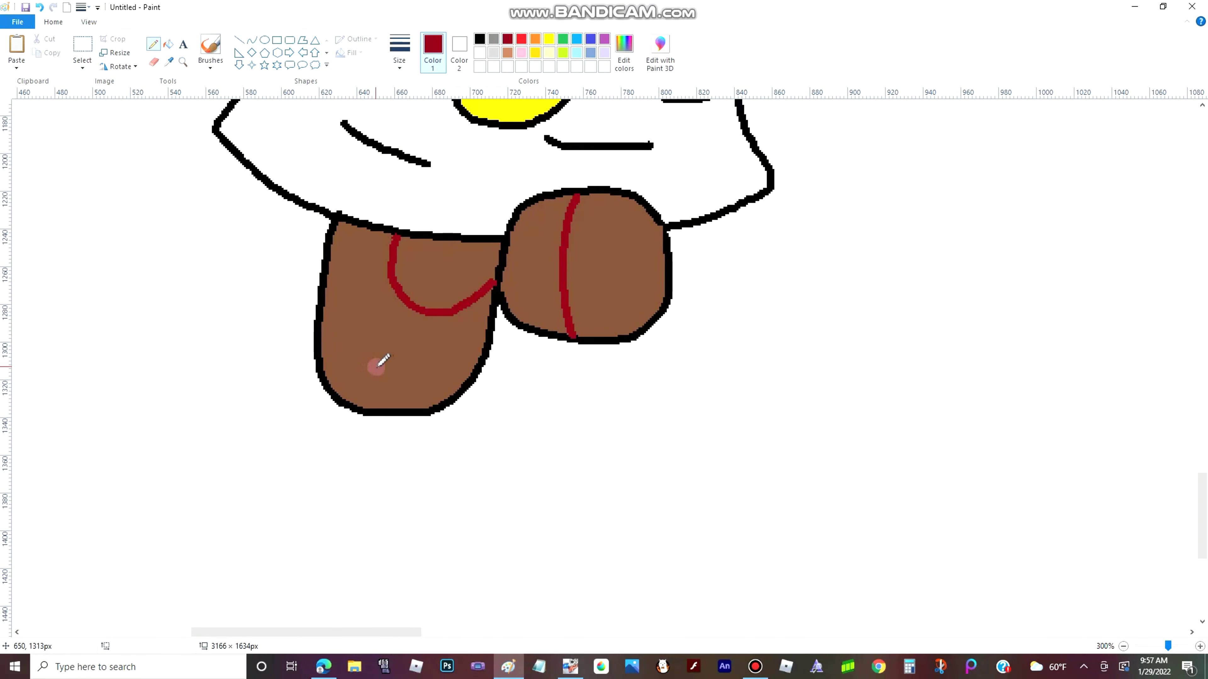
{"action": "left_click", "coordinate": [168, 44]}
{"action": "left_click", "coordinate": [358, 276]}
{"action": "left_click", "coordinate": [556, 279]}
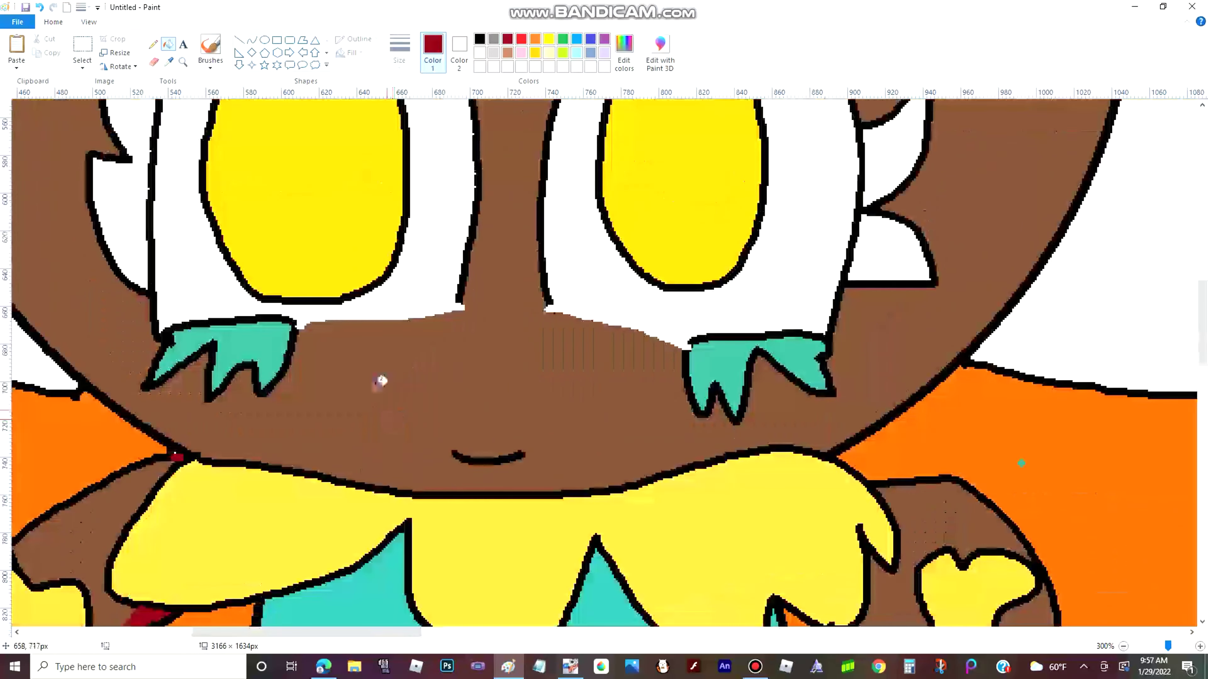
Outline dark red shading along the lower edge of the arm on the drawing's right, on both sides of its yellow patch
{"action": "left_click", "coordinate": [152, 43]}
{"action": "scroll", "coordinate": [890, 508], "scroll_direction": "down", "scroll_amount": 5}
{"action": "left_click_drag", "start_coordinate": [863, 354], "coordinate": [886, 380]}
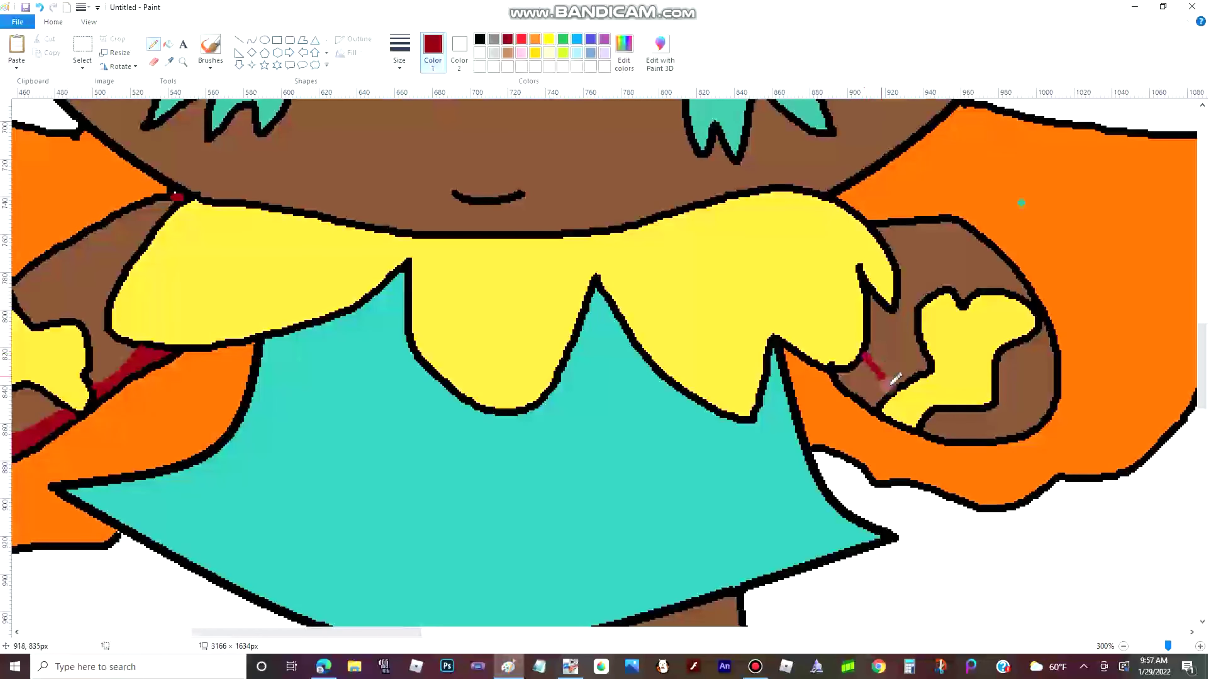
Draw a dark red curve inside the face's right edge, from the hair down to the collar
{"action": "scroll", "coordinate": [664, 476], "scroll_direction": "up", "scroll_amount": 5}
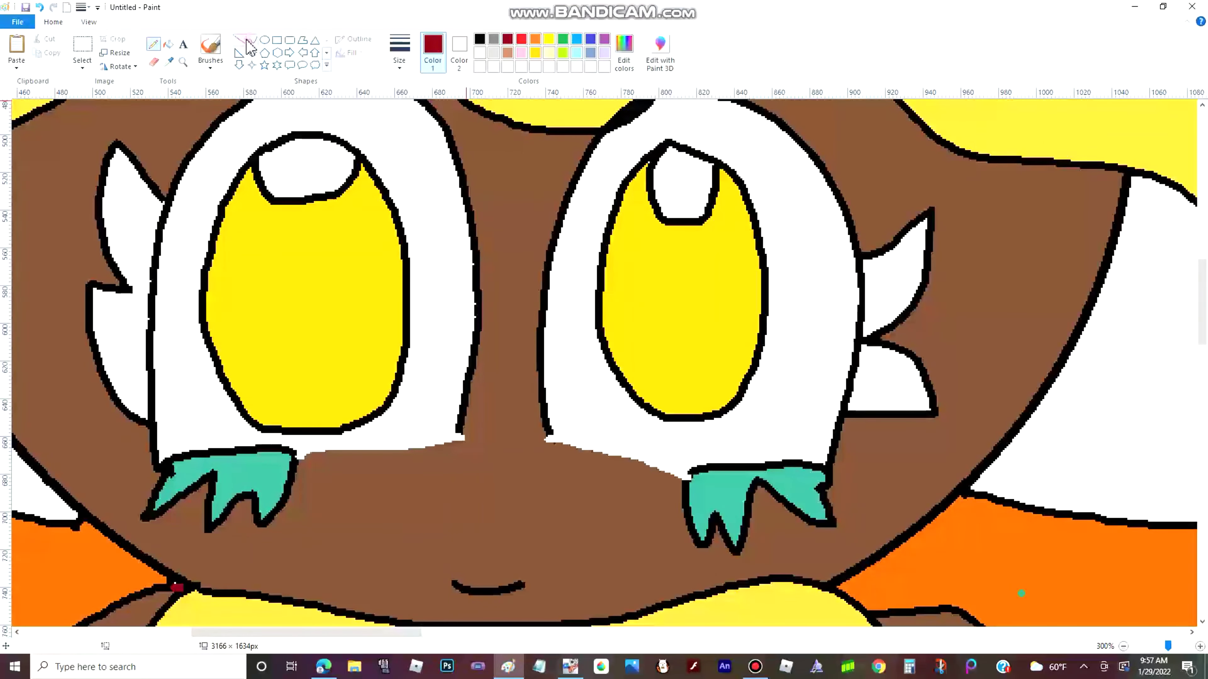
{"action": "left_click_drag", "start_coordinate": [1038, 174], "coordinate": [789, 571]}
{"action": "left_click", "coordinate": [947, 483]}
{"action": "left_click", "coordinate": [954, 470]}
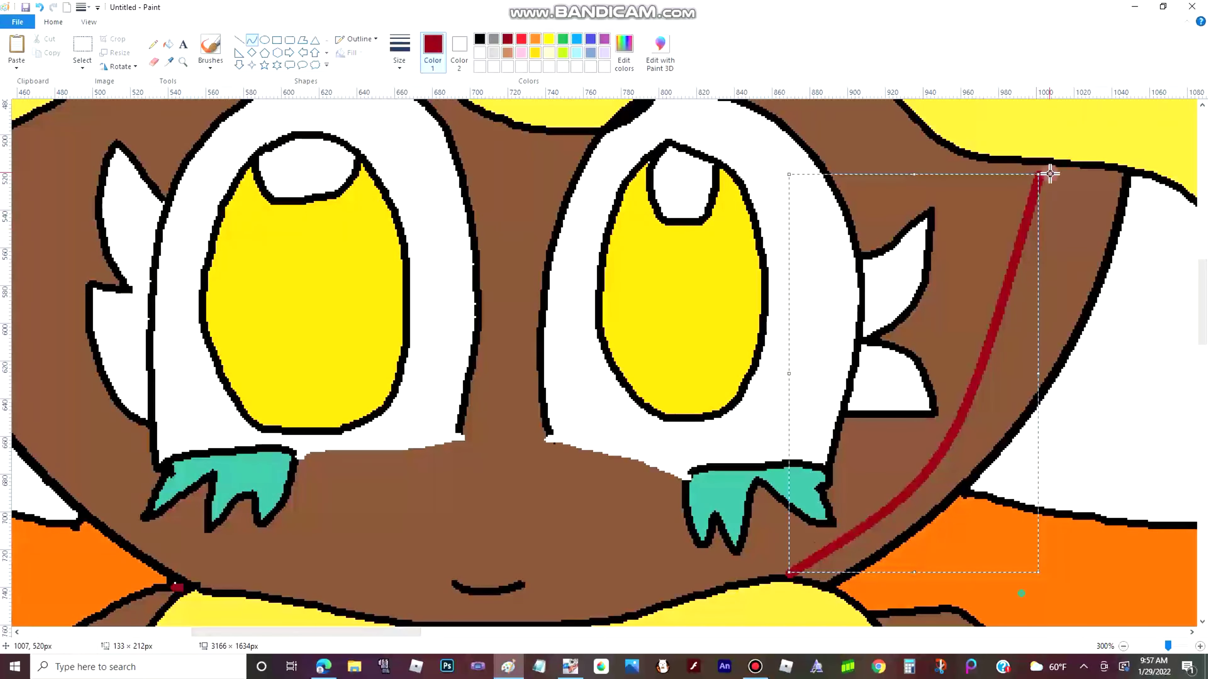
{"action": "left_click_drag", "start_coordinate": [1041, 174], "coordinate": [1048, 161]}
{"action": "scroll", "coordinate": [669, 290], "scroll_direction": "down", "scroll_amount": 5}
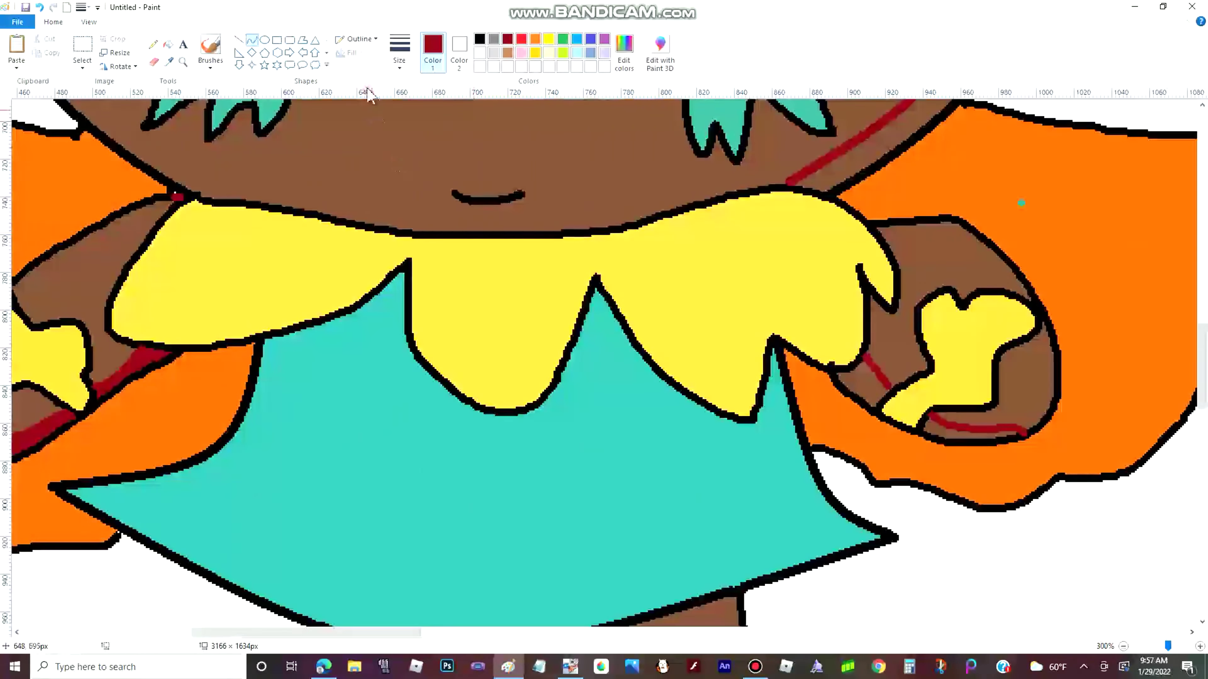
Fill the outlined shading areas on the right side of the face and the right arm with dark red
{"action": "left_click", "coordinate": [172, 44]}
{"action": "scroll", "coordinate": [855, 399], "scroll_direction": "up", "scroll_amount": 4}
{"action": "scroll", "coordinate": [876, 238], "scroll_direction": "down", "scroll_amount": 6}
{"action": "left_click", "coordinate": [866, 252]}
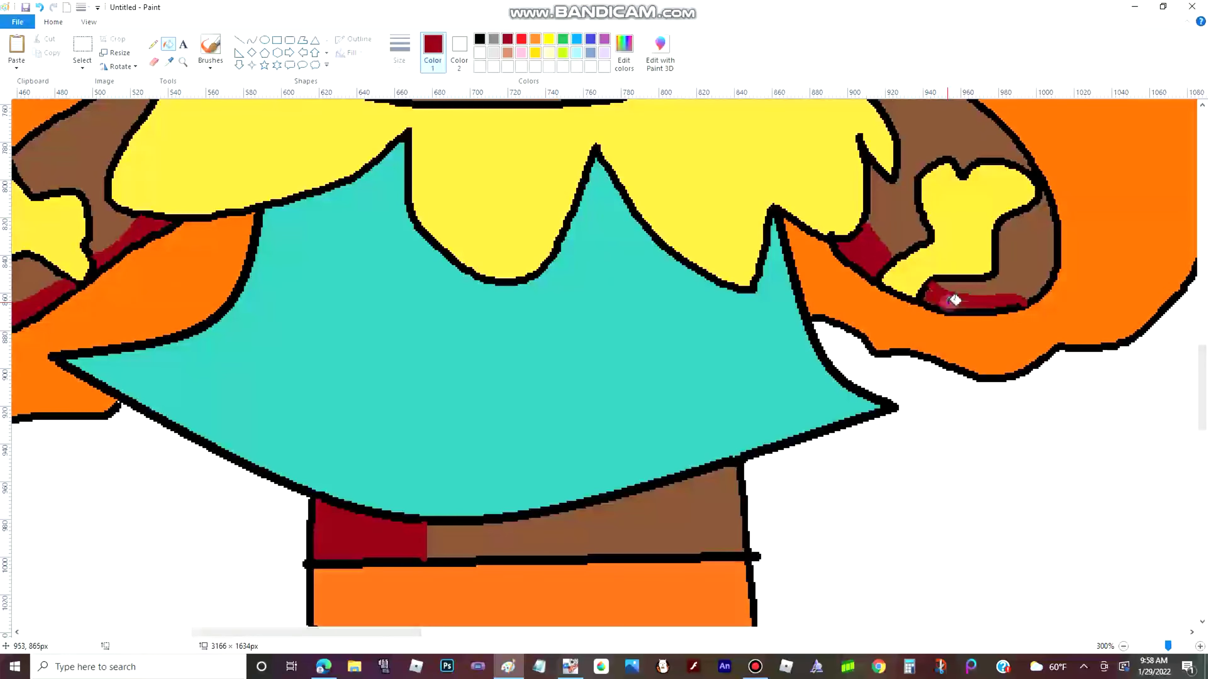
{"action": "scroll", "coordinate": [819, 440], "scroll_direction": "down", "scroll_amount": 4}
{"action": "scroll", "coordinate": [819, 440], "scroll_direction": "up", "scroll_amount": 12}
{"action": "scroll", "coordinate": [819, 440], "scroll_direction": "down", "scroll_amount": 4}
{"action": "left_click", "coordinate": [1123, 646]}
{"action": "left_click", "coordinate": [1123, 646]}
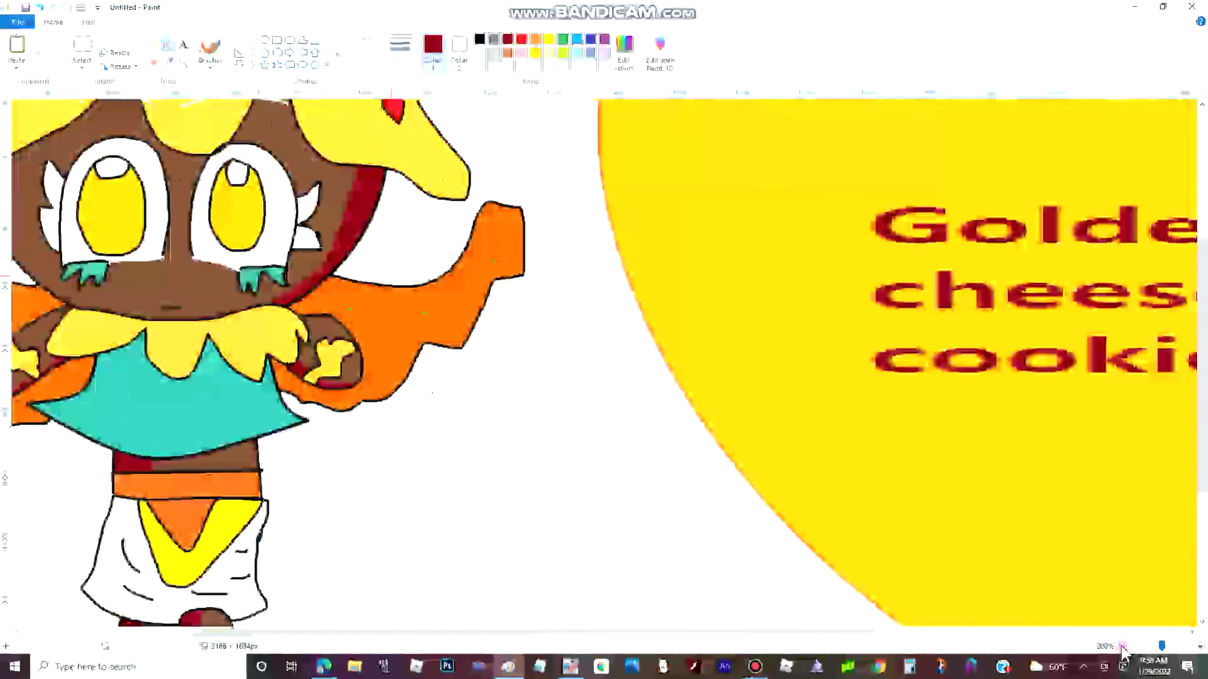
{"action": "left_click", "coordinate": [1123, 647]}
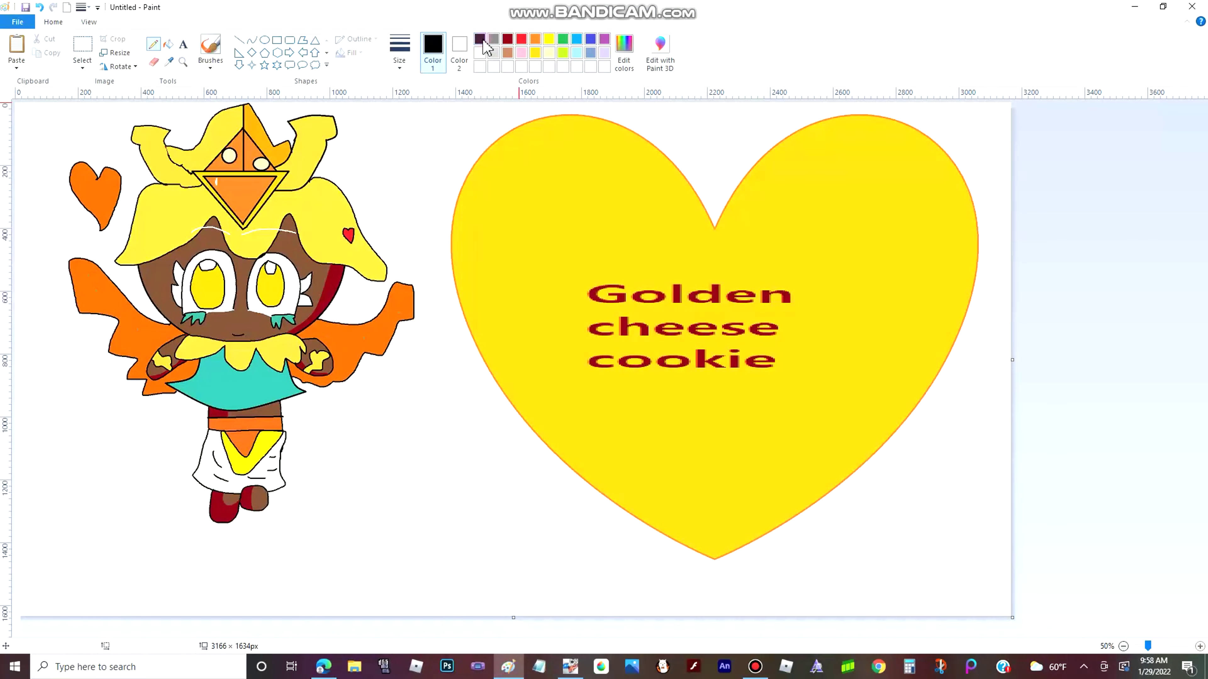
Draw solid light pink blush ovals on both cheeks beneath the teal eye markings with the Pencil tool
{"action": "left_click", "coordinate": [1200, 647]}
{"action": "left_click", "coordinate": [1200, 647]}
{"action": "left_click", "coordinate": [1199, 646]}
{"action": "left_click", "coordinate": [521, 53]}
{"action": "scroll", "coordinate": [705, 239], "scroll_direction": "down", "scroll_amount": 10}
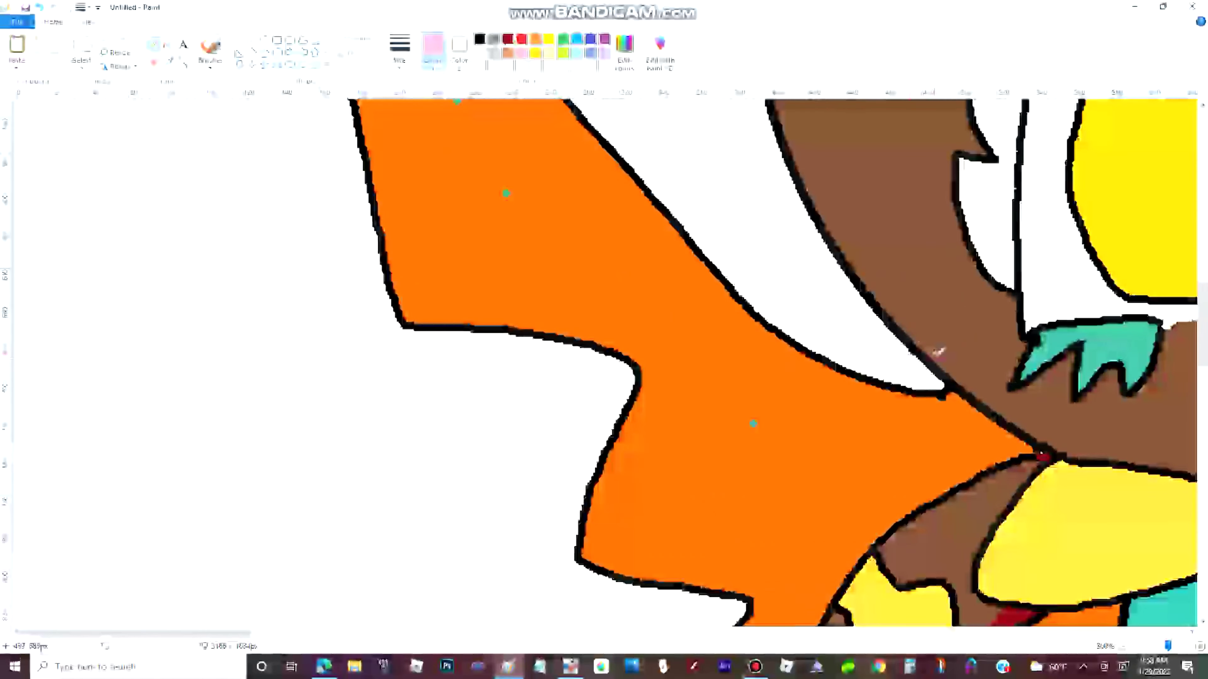
{"action": "left_click_drag", "start_coordinate": [1074, 416], "coordinate": [1115, 422]}
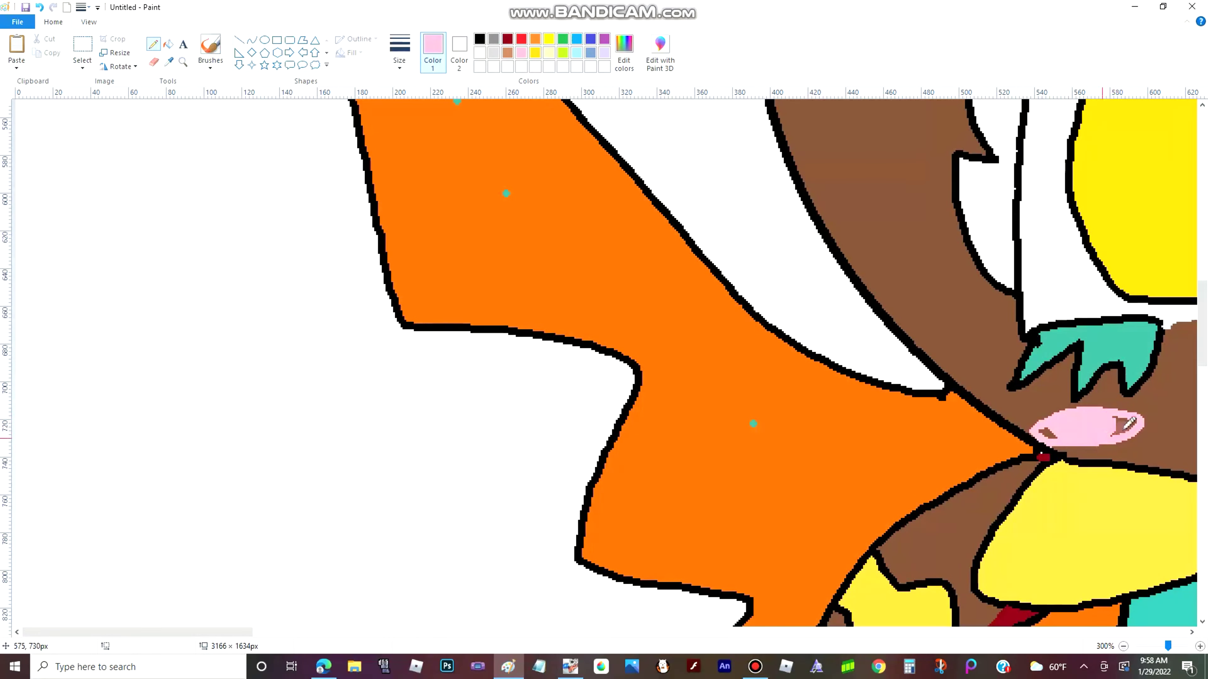
{"action": "left_click_drag", "start_coordinate": [238, 632], "coordinate": [442, 633]}
{"action": "mouse_move", "coordinate": [517, 429]}
{"action": "left_mouse_down"}
{"action": "mouse_move", "coordinate": [574, 433]}
{"action": "mouse_move", "coordinate": [509, 426]}
{"action": "left_mouse_up"}
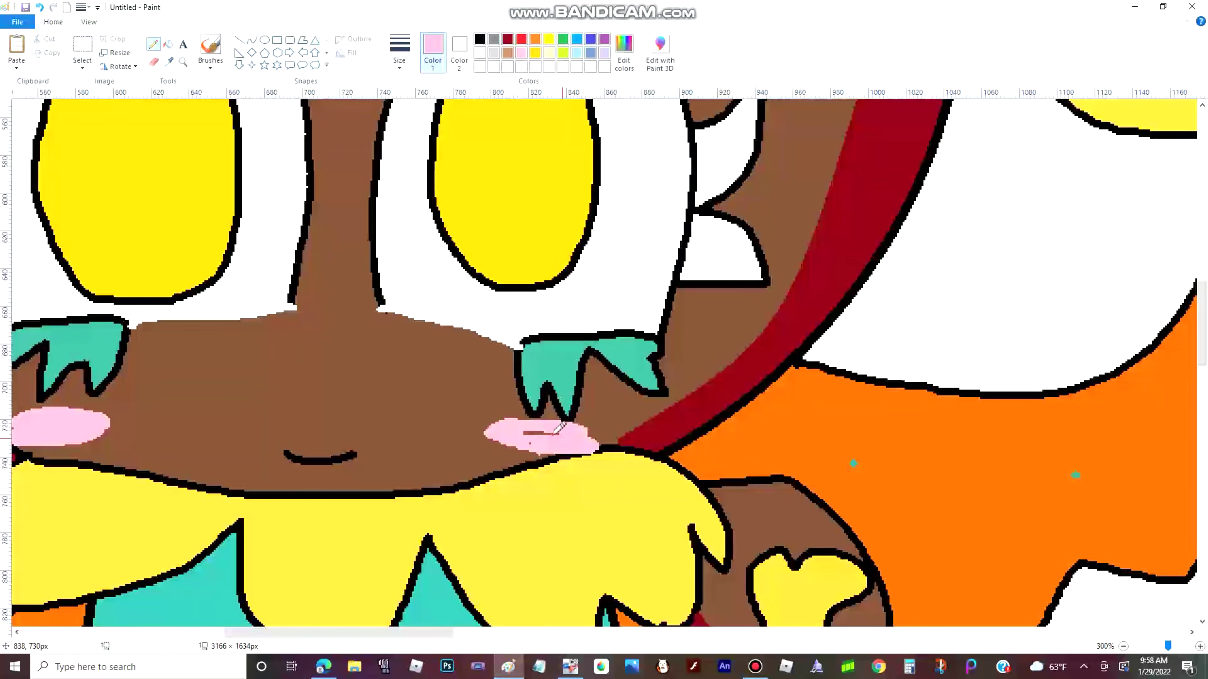
{"action": "scroll", "coordinate": [520, 440], "scroll_direction": "up", "scroll_amount": 5}
{"action": "scroll", "coordinate": [520, 451], "scroll_direction": "down", "scroll_amount": 3}
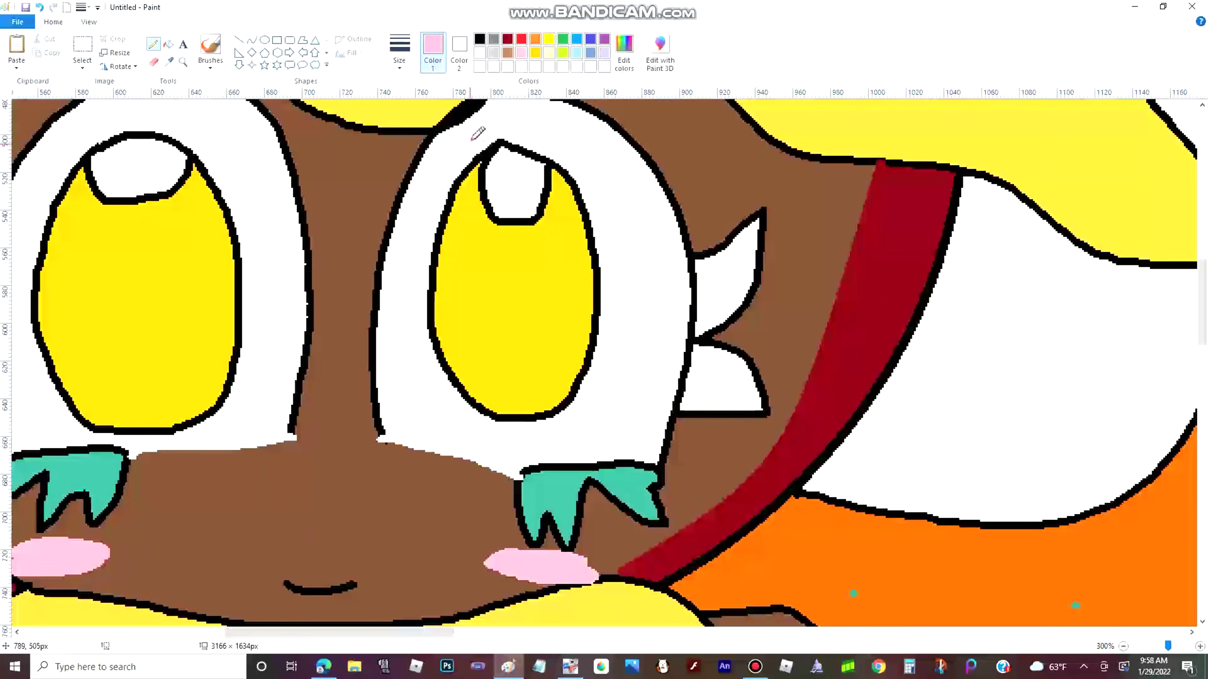
{"action": "scroll", "coordinate": [504, 162], "scroll_direction": "up", "scroll_amount": 6}
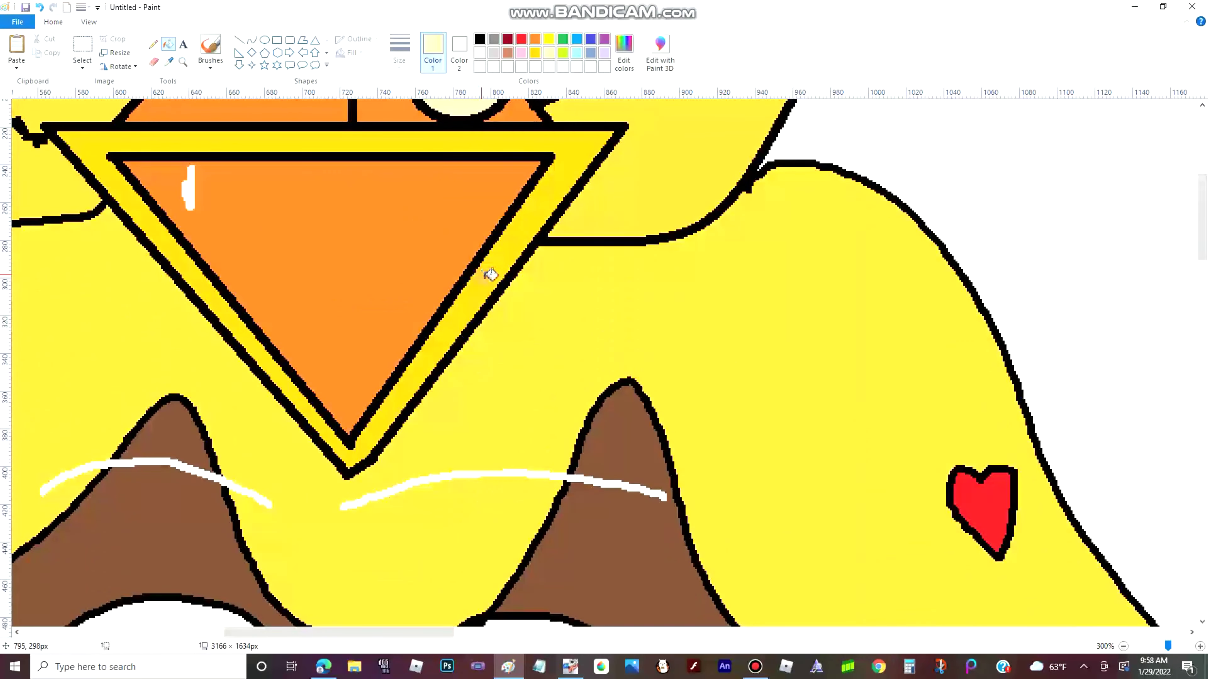
{"action": "left_click", "coordinate": [1122, 646]}
{"action": "left_click", "coordinate": [1122, 646]}
{"action": "left_click", "coordinate": [1123, 646]}
{"action": "left_click", "coordinate": [1191, 6]}
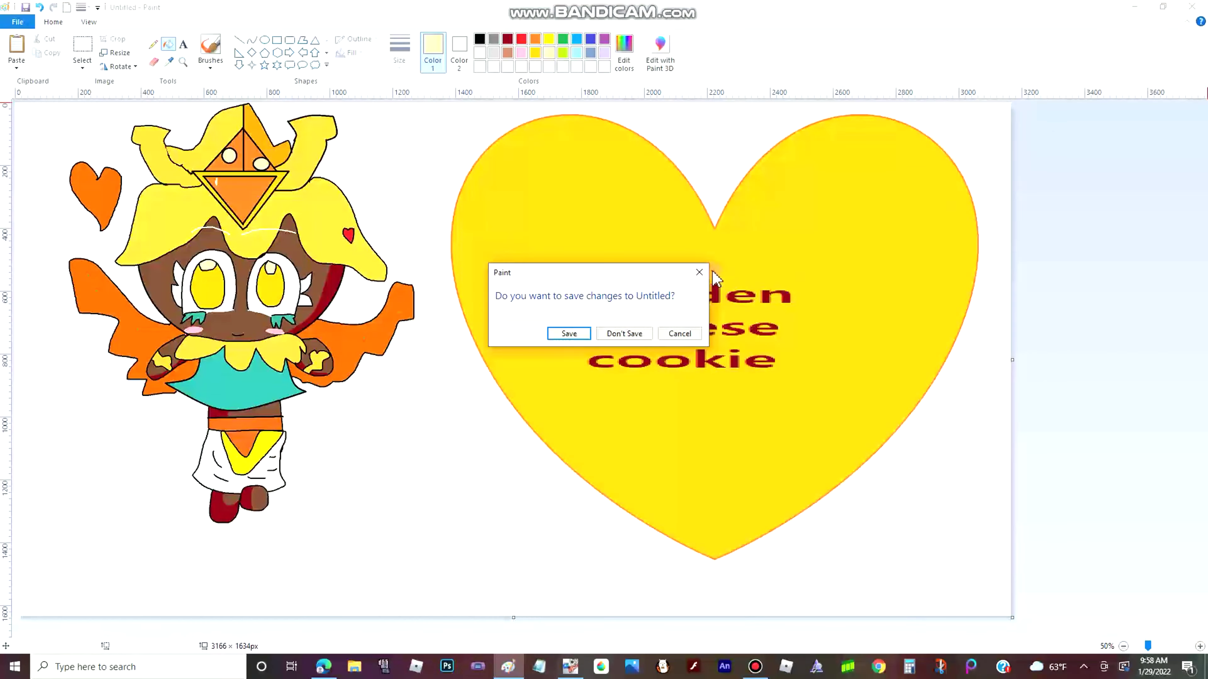
{"action": "left_click", "coordinate": [679, 333]}
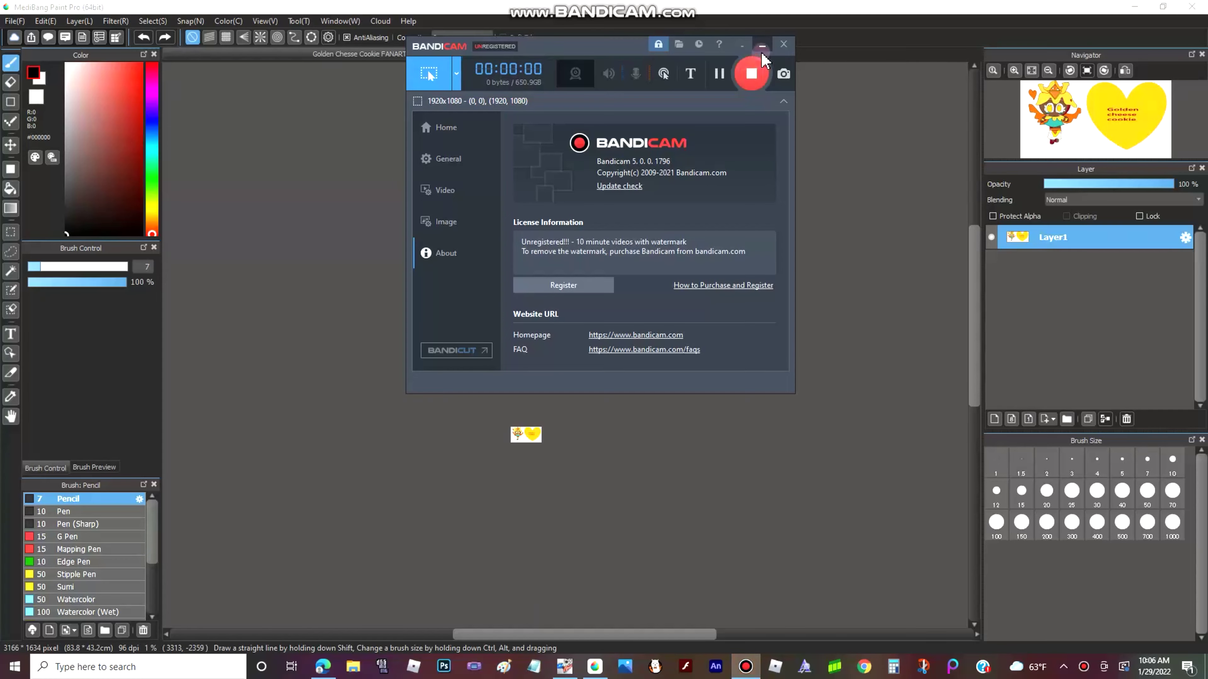
Switch to MediBang Paint Pro with Golden Chesse Cookie FANART.png and add a new layer above the drawing
{"action": "scroll", "coordinate": [522, 466], "scroll_direction": "up", "scroll_amount": 3}
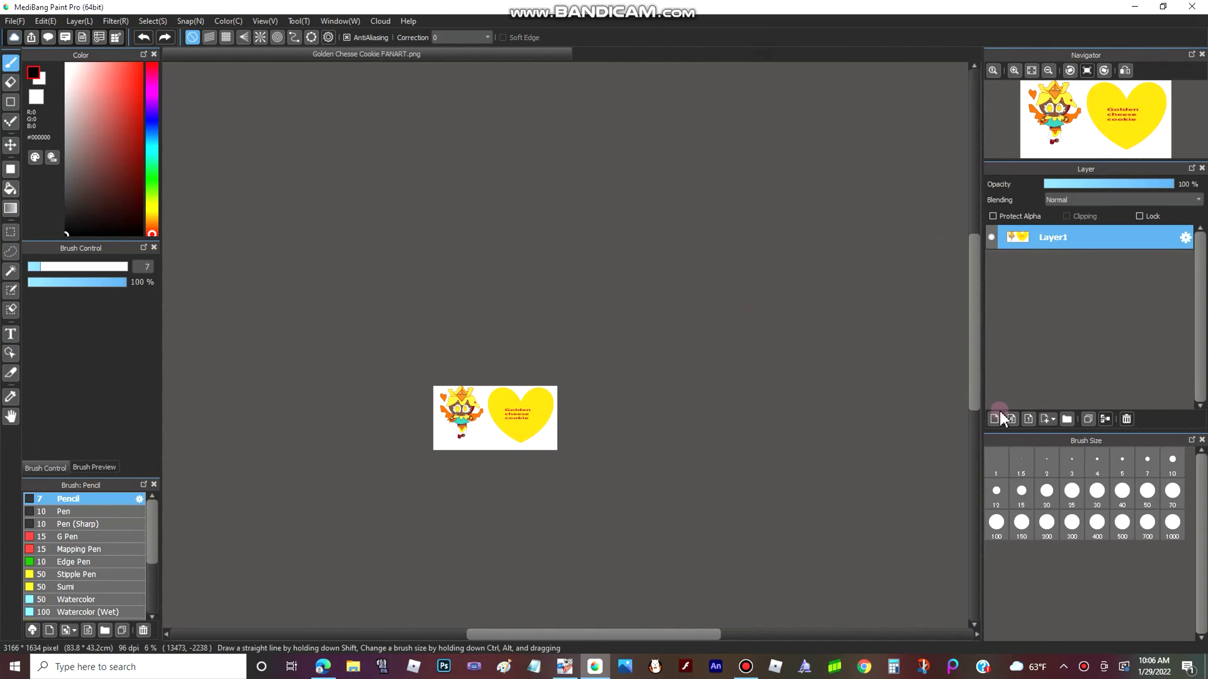
{"action": "left_click", "coordinate": [995, 419]}
{"action": "scroll", "coordinate": [481, 449], "scroll_direction": "up", "scroll_amount": 8}
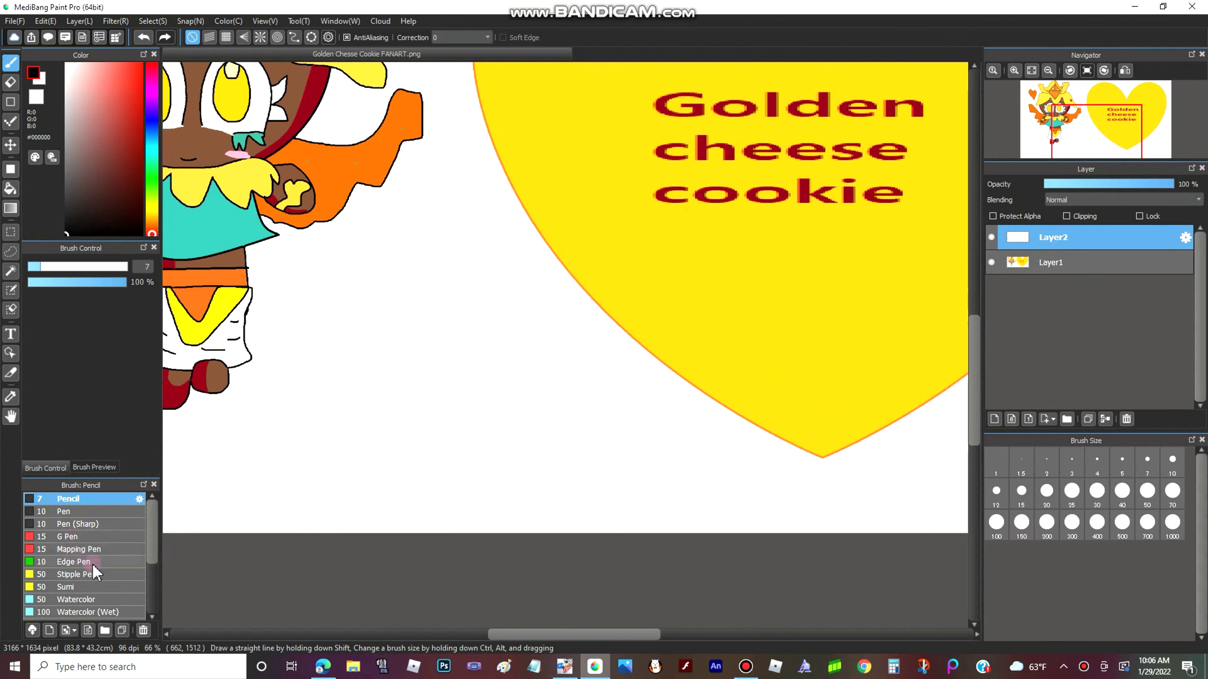
Choose the Sparkle Brush with pale yellow #FDFFC0 and set its size to 22
{"action": "scroll", "coordinate": [114, 582], "scroll_direction": "down", "scroll_amount": 3}
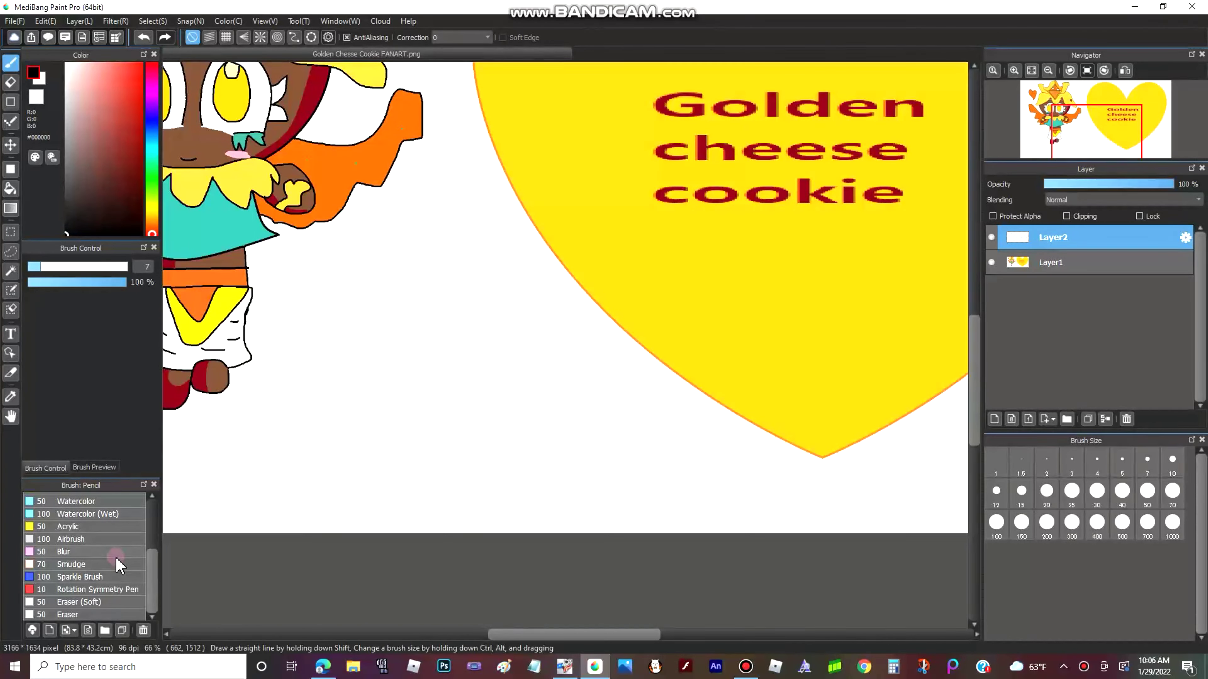
{"action": "scroll", "coordinate": [120, 547], "scroll_direction": "up", "scroll_amount": 4}
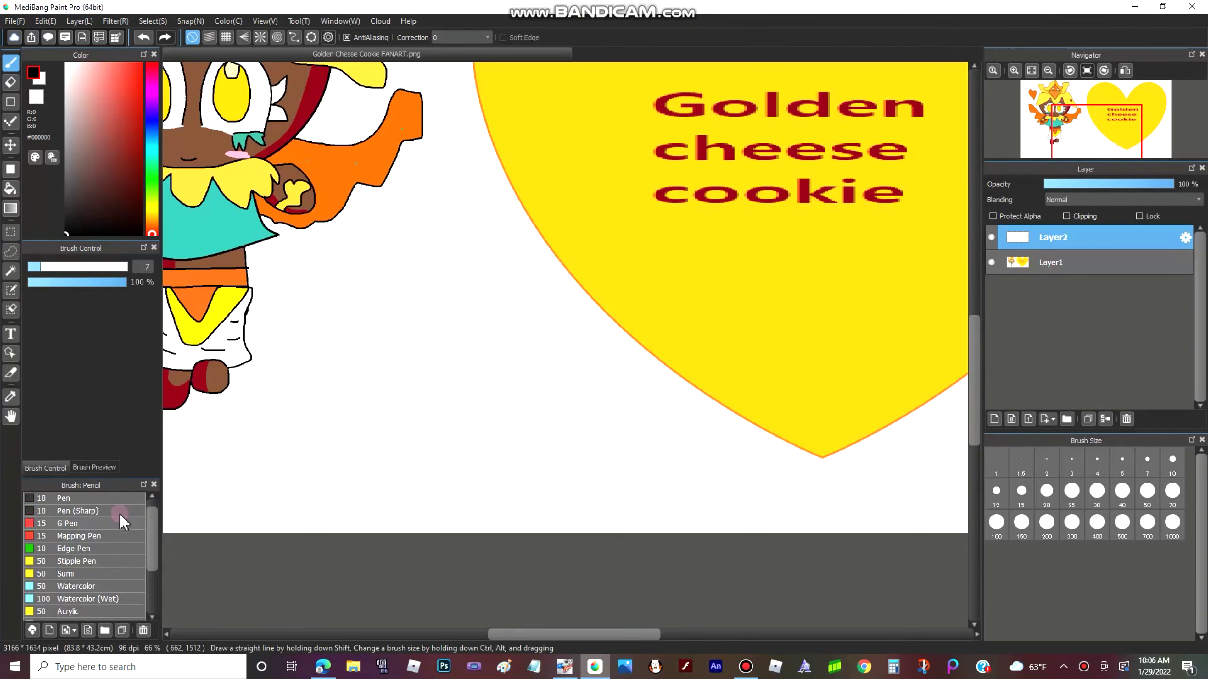
{"action": "scroll", "coordinate": [126, 600], "scroll_direction": "down", "scroll_amount": 1}
{"action": "scroll", "coordinate": [104, 614], "scroll_direction": "down", "scroll_amount": 4}
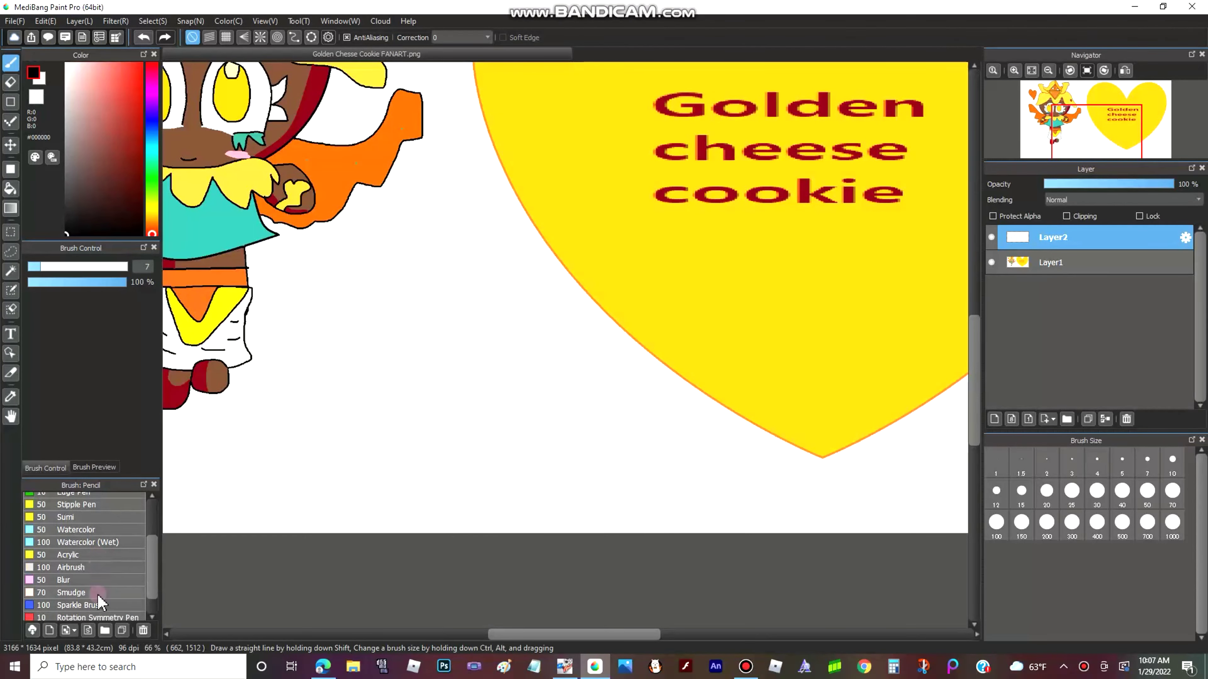
{"action": "left_click", "coordinate": [101, 606]}
{"action": "left_click", "coordinate": [152, 206]}
{"action": "left_click", "coordinate": [114, 151]}
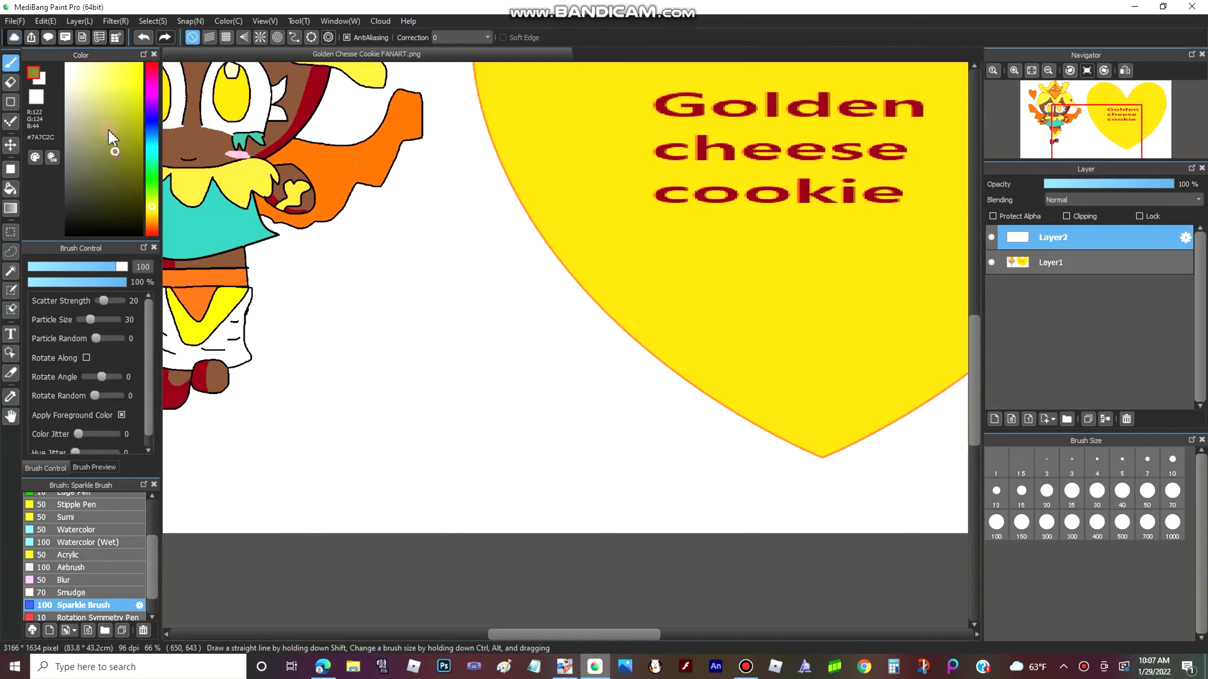
{"action": "left_click", "coordinate": [72, 266]}
Draw a heart outline in pale yellow sparkles inside the right lobe of the large yellow heart
{"action": "scroll", "coordinate": [423, 302], "scroll_direction": "down", "scroll_amount": 4}
{"action": "scroll", "coordinate": [507, 231], "scroll_direction": "up", "scroll_amount": 5}
{"action": "scroll", "coordinate": [395, 220], "scroll_direction": "down", "scroll_amount": 2}
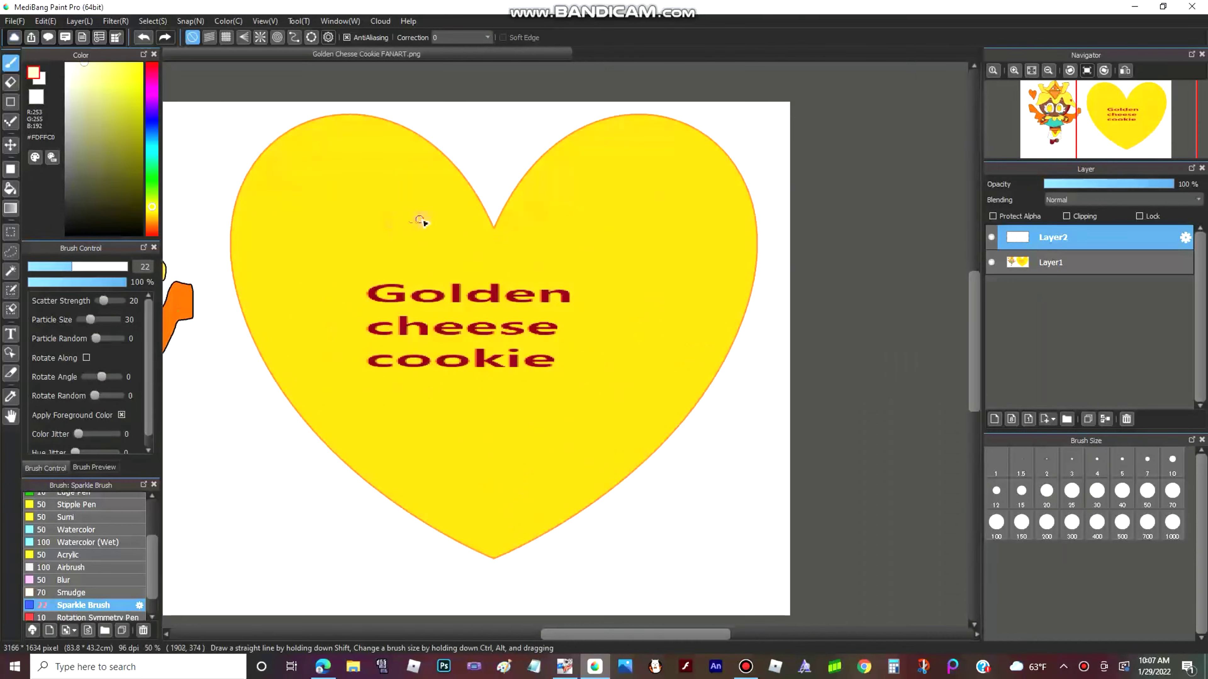
{"action": "scroll", "coordinate": [624, 258], "scroll_direction": "up", "scroll_amount": 2}
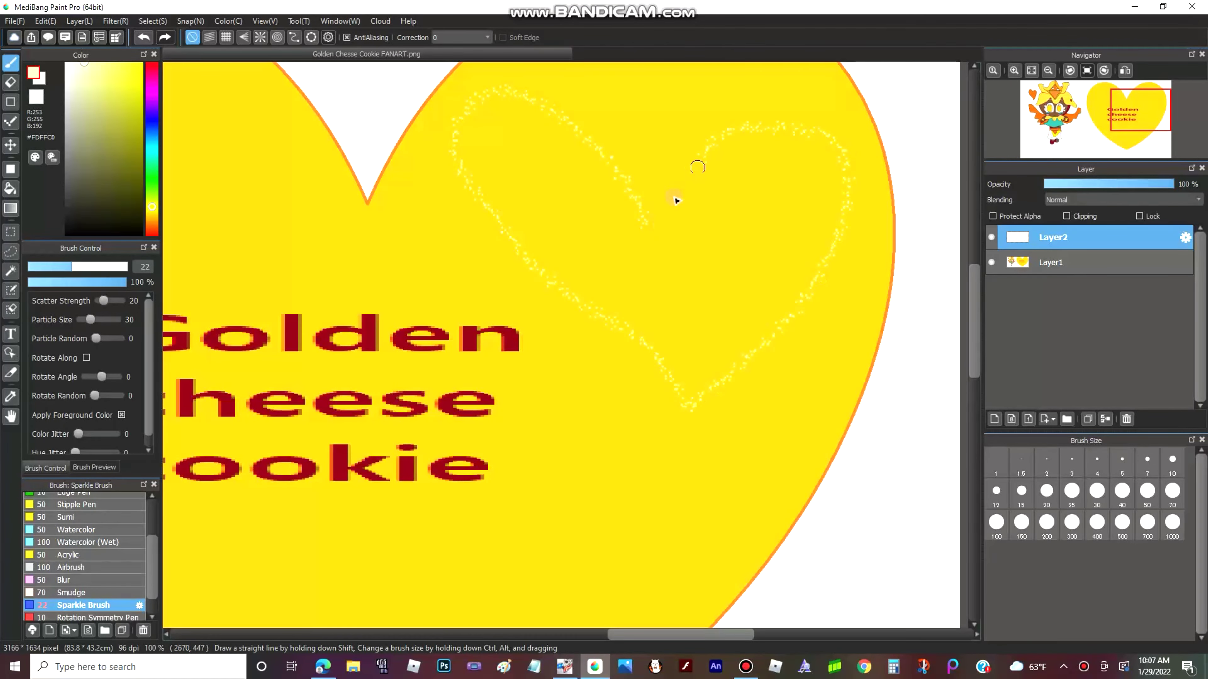
Scatter pale yellow sparkles across the yellow iris of the eye on the drawing's right
{"action": "scroll", "coordinate": [676, 200], "scroll_direction": "down", "scroll_amount": 4}
{"action": "scroll", "coordinate": [383, 268], "scroll_direction": "up", "scroll_amount": 7}
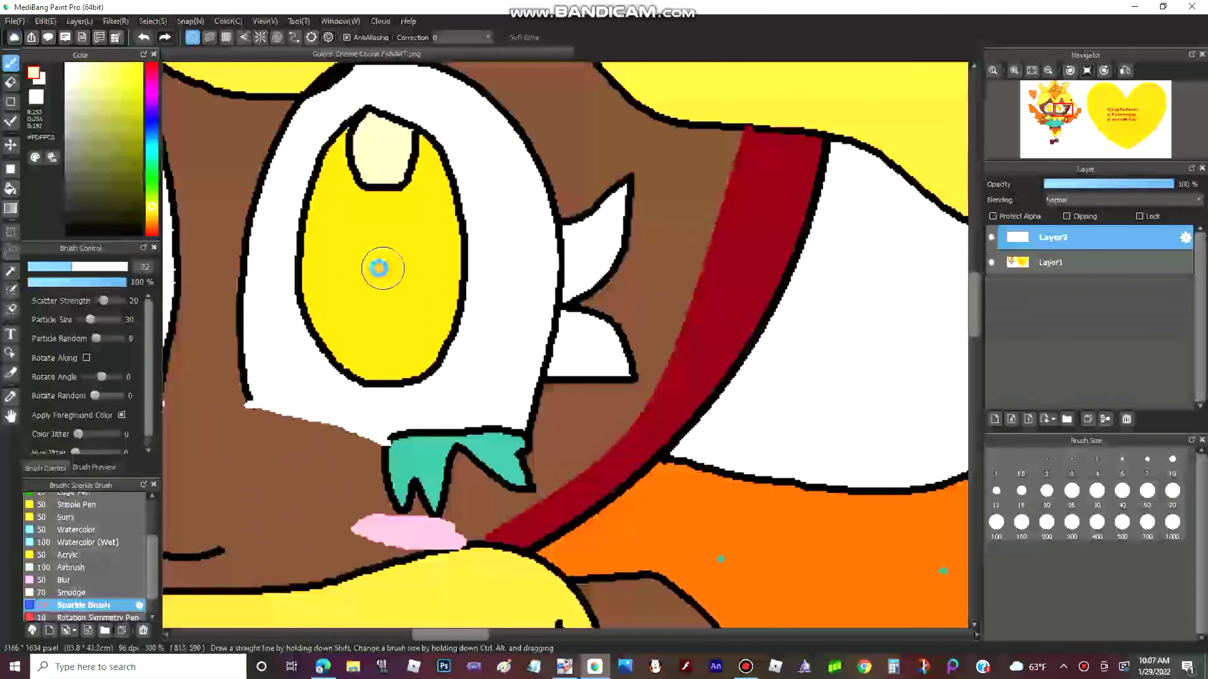
{"action": "scroll", "coordinate": [383, 268], "scroll_direction": "up", "scroll_amount": 4}
{"action": "mouse_move", "coordinate": [375, 267]}
{"action": "left_mouse_down"}
{"action": "mouse_move", "coordinate": [374, 314]}
{"action": "mouse_move", "coordinate": [409, 318]}
{"action": "mouse_move", "coordinate": [417, 419]}
{"action": "mouse_move", "coordinate": [419, 499]}
{"action": "left_mouse_up"}
{"action": "scroll", "coordinate": [440, 476], "scroll_direction": "down", "scroll_amount": 1}
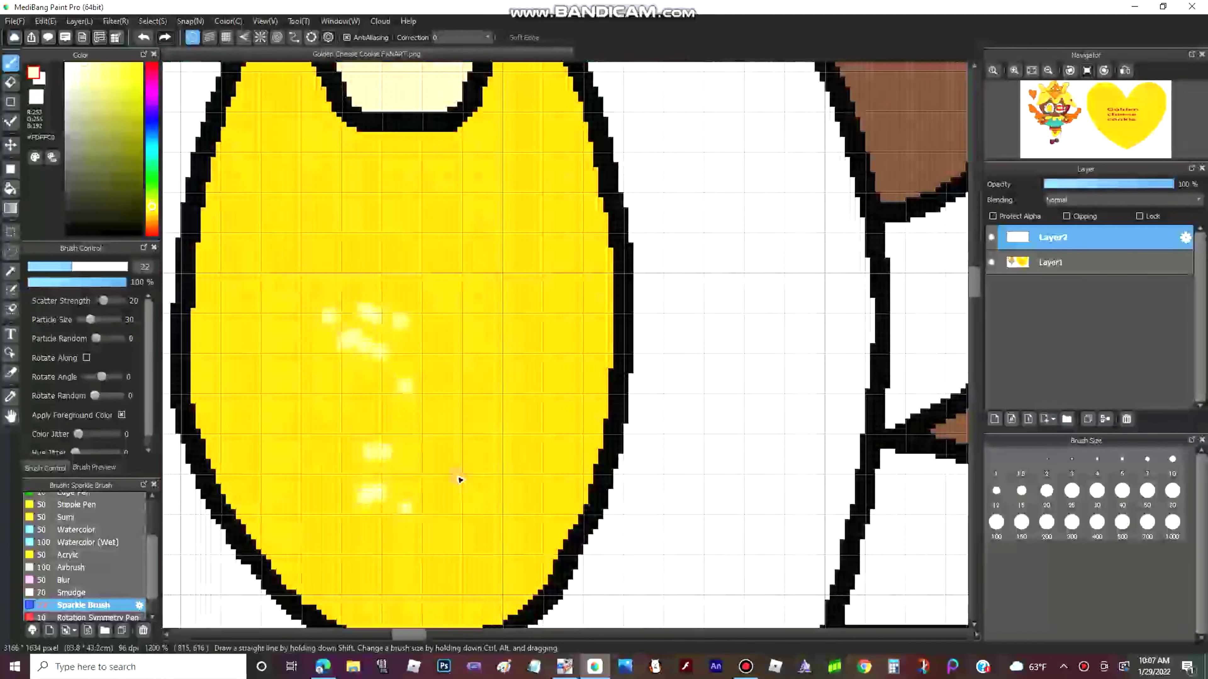
{"action": "scroll", "coordinate": [460, 479], "scroll_direction": "down", "scroll_amount": 3}
{"action": "left_click_drag", "start_coordinate": [375, 304], "coordinate": [364, 318]}
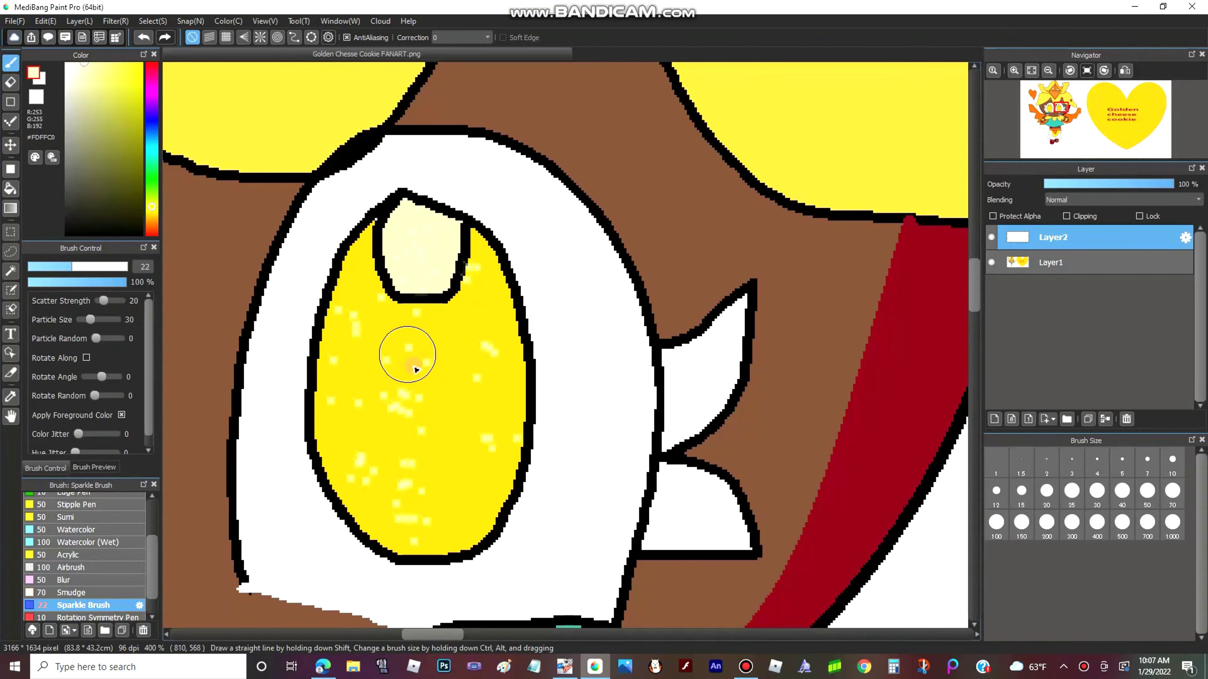
{"action": "left_click_drag", "start_coordinate": [450, 428], "coordinate": [458, 455]}
{"action": "scroll", "coordinate": [458, 326], "scroll_direction": "down", "scroll_amount": 3}
Cover the iris of the eye on the drawing's left with sparkles and make the other iris's sparkles denser
{"action": "scroll", "coordinate": [334, 437], "scroll_direction": "up", "scroll_amount": 5}
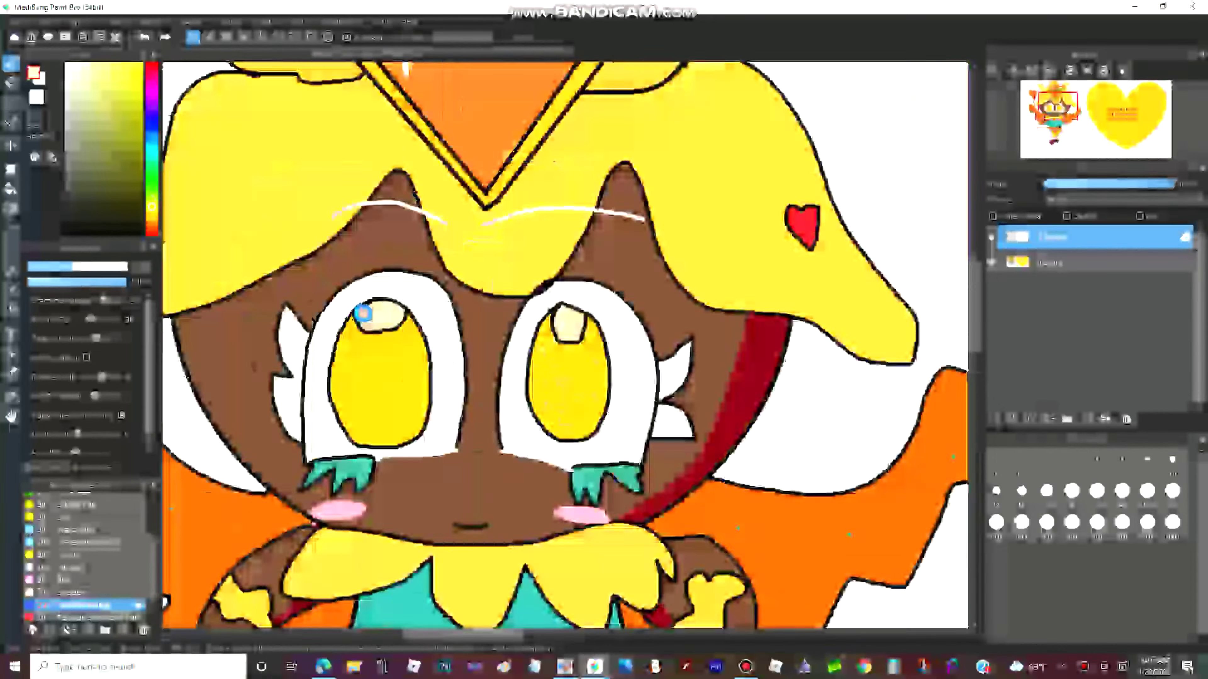
{"action": "left_click_drag", "start_coordinate": [333, 435], "coordinate": [351, 424]}
{"action": "mouse_move", "coordinate": [410, 334]}
{"action": "left_mouse_down"}
{"action": "mouse_move", "coordinate": [426, 364]}
{"action": "mouse_move", "coordinate": [445, 310]}
{"action": "mouse_move", "coordinate": [491, 333]}
{"action": "left_mouse_up"}
{"action": "left_click", "coordinate": [530, 426]}
{"action": "left_click_drag", "start_coordinate": [531, 425], "coordinate": [404, 445]}
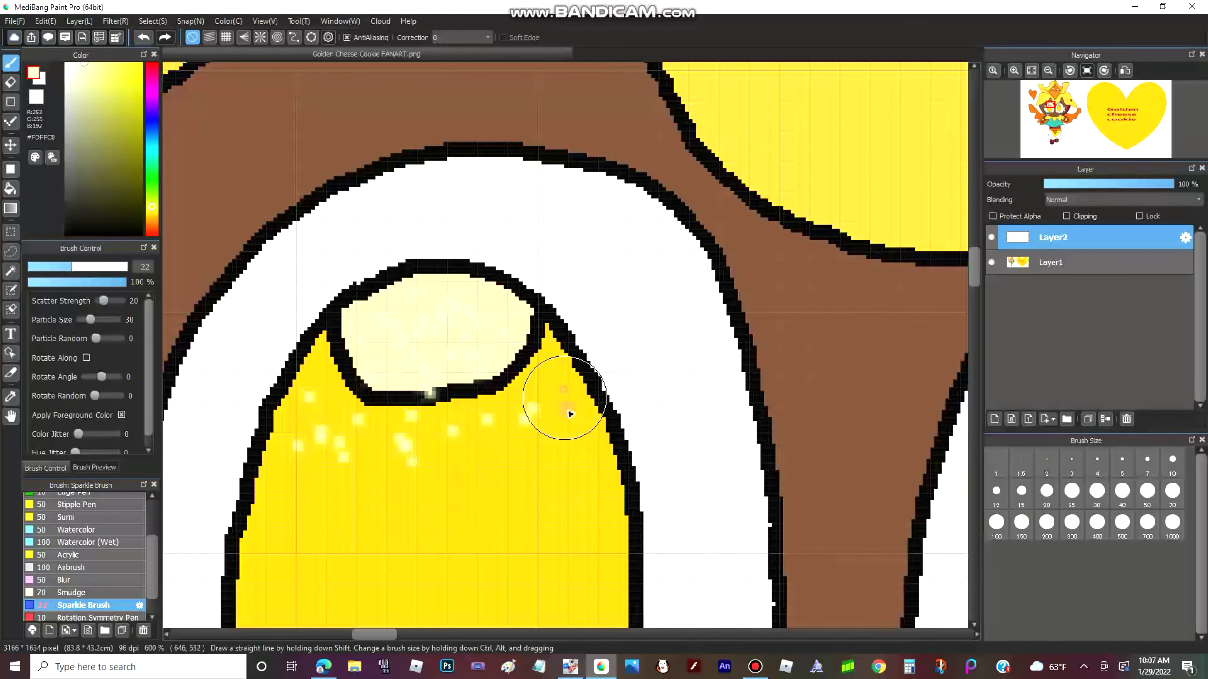
{"action": "left_click_drag", "start_coordinate": [566, 399], "coordinate": [578, 502]}
{"action": "scroll", "coordinate": [578, 503], "scroll_direction": "down", "scroll_amount": 3}
{"action": "scroll", "coordinate": [440, 602], "scroll_direction": "down", "scroll_amount": 3}
{"action": "scroll", "coordinate": [431, 405], "scroll_direction": "up", "scroll_amount": 4}
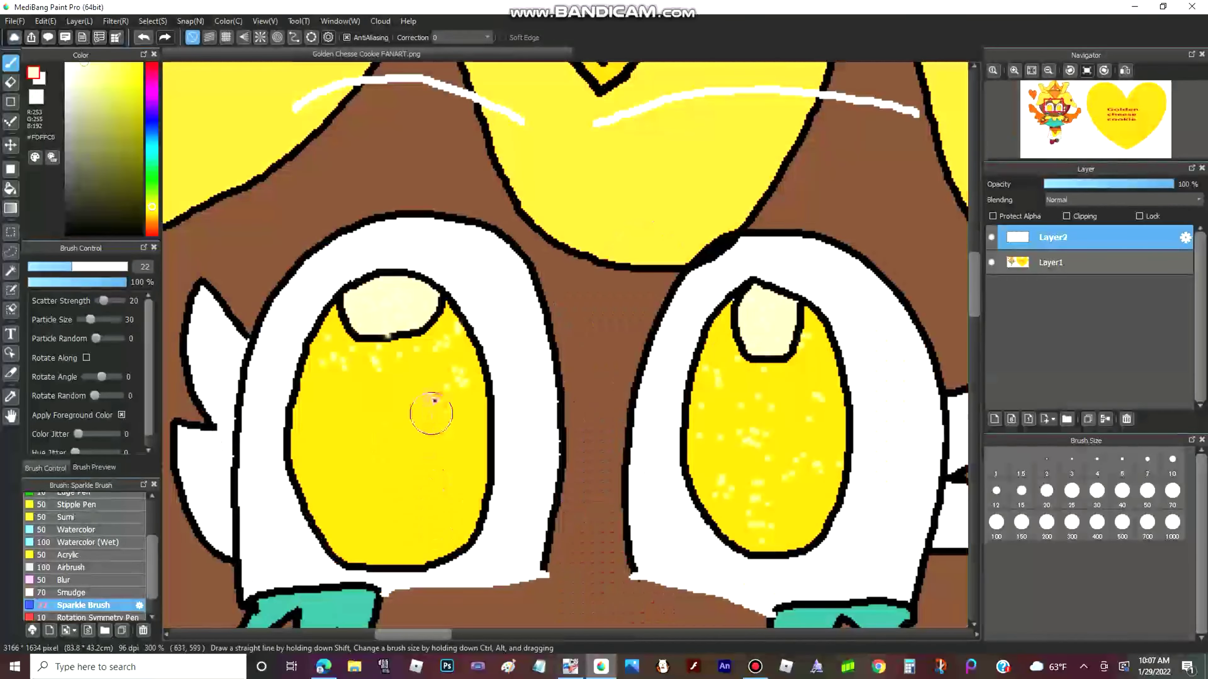
{"action": "mouse_move", "coordinate": [352, 401]}
{"action": "left_mouse_down"}
{"action": "mouse_move", "coordinate": [361, 442]}
{"action": "mouse_move", "coordinate": [391, 440]}
{"action": "mouse_move", "coordinate": [350, 439]}
{"action": "mouse_move", "coordinate": [409, 522]}
{"action": "mouse_move", "coordinate": [397, 436]}
{"action": "mouse_move", "coordinate": [441, 476]}
{"action": "mouse_move", "coordinate": [402, 494]}
{"action": "mouse_move", "coordinate": [363, 550]}
{"action": "left_mouse_up"}
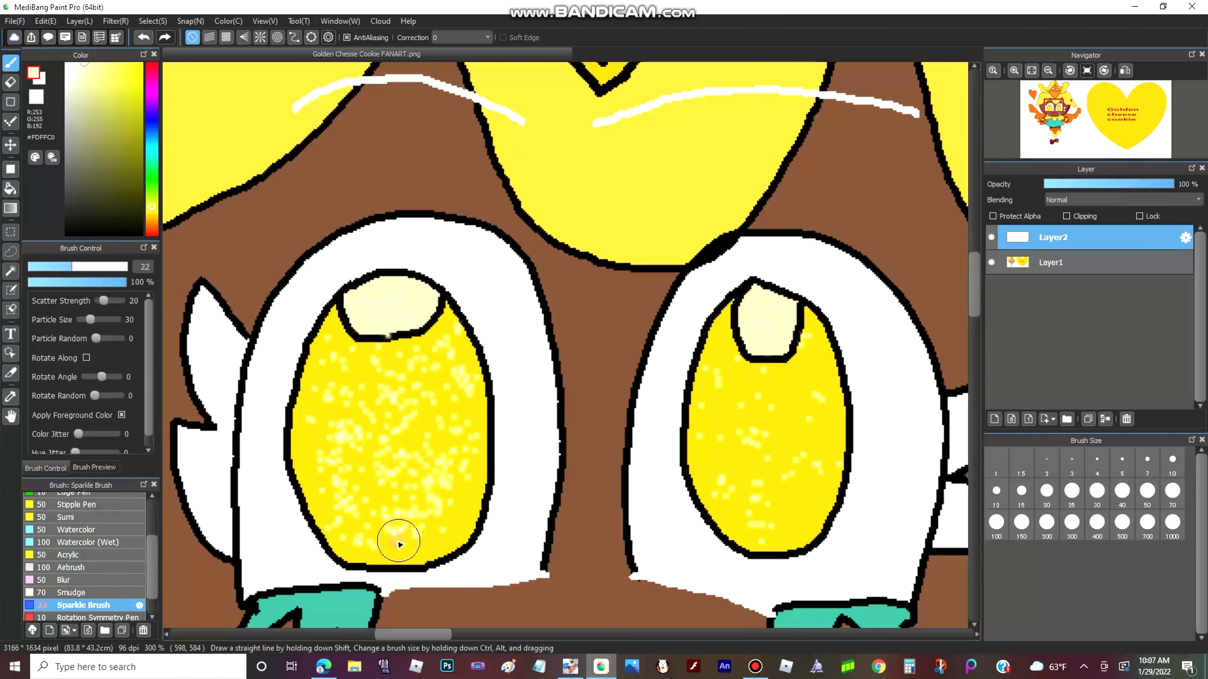
{"action": "left_click_drag", "start_coordinate": [815, 508], "coordinate": [804, 430]}
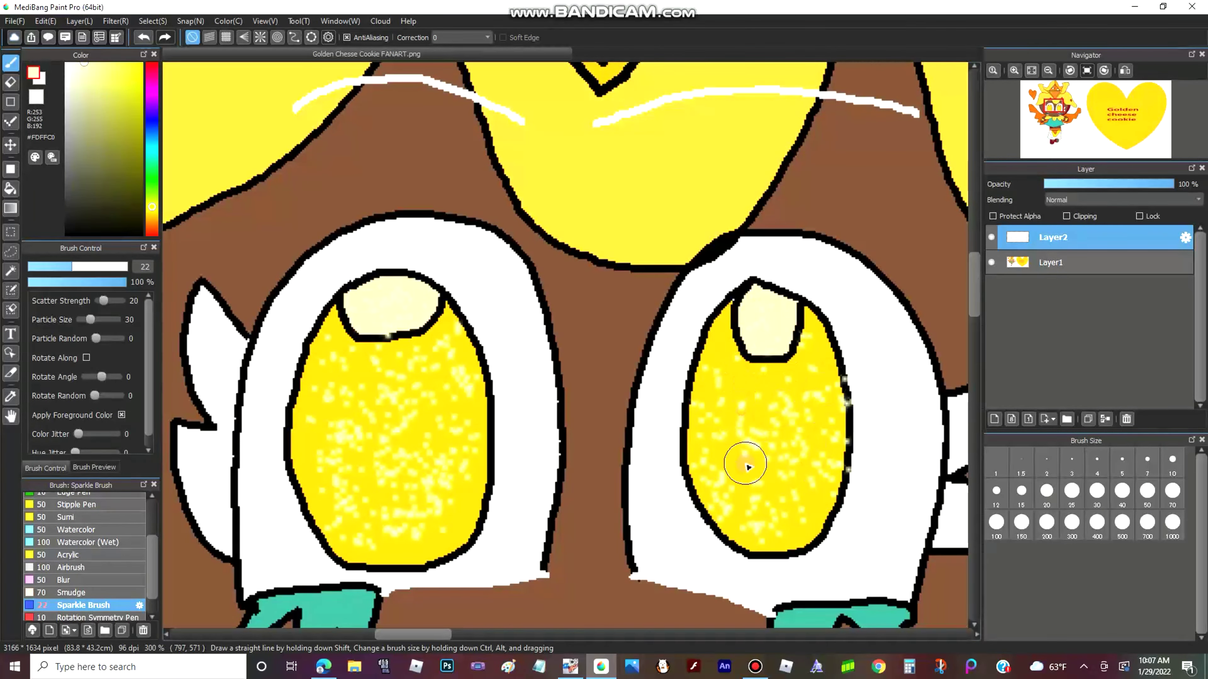
Brush sparkles along the yellow V-shaped ornament below the orange belt
{"action": "scroll", "coordinate": [748, 467], "scroll_direction": "down", "scroll_amount": 4}
{"action": "scroll", "coordinate": [596, 440], "scroll_direction": "up", "scroll_amount": 3}
{"action": "scroll", "coordinate": [601, 488], "scroll_direction": "down", "scroll_amount": 3}
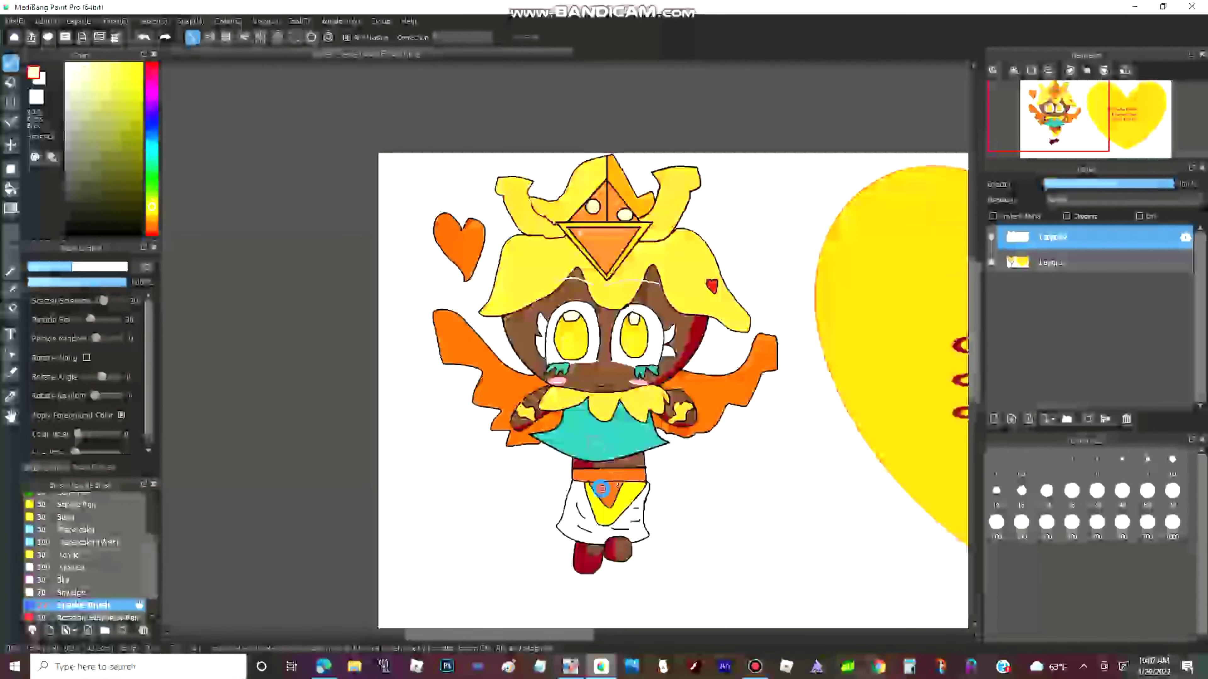
{"action": "scroll", "coordinate": [601, 489], "scroll_direction": "down", "scroll_amount": 1}
{"action": "scroll", "coordinate": [617, 494], "scroll_direction": "up", "scroll_amount": 4}
{"action": "mouse_move", "coordinate": [556, 418]}
{"action": "left_mouse_down"}
{"action": "mouse_move", "coordinate": [502, 575]}
{"action": "mouse_move", "coordinate": [370, 567]}
{"action": "left_mouse_up"}
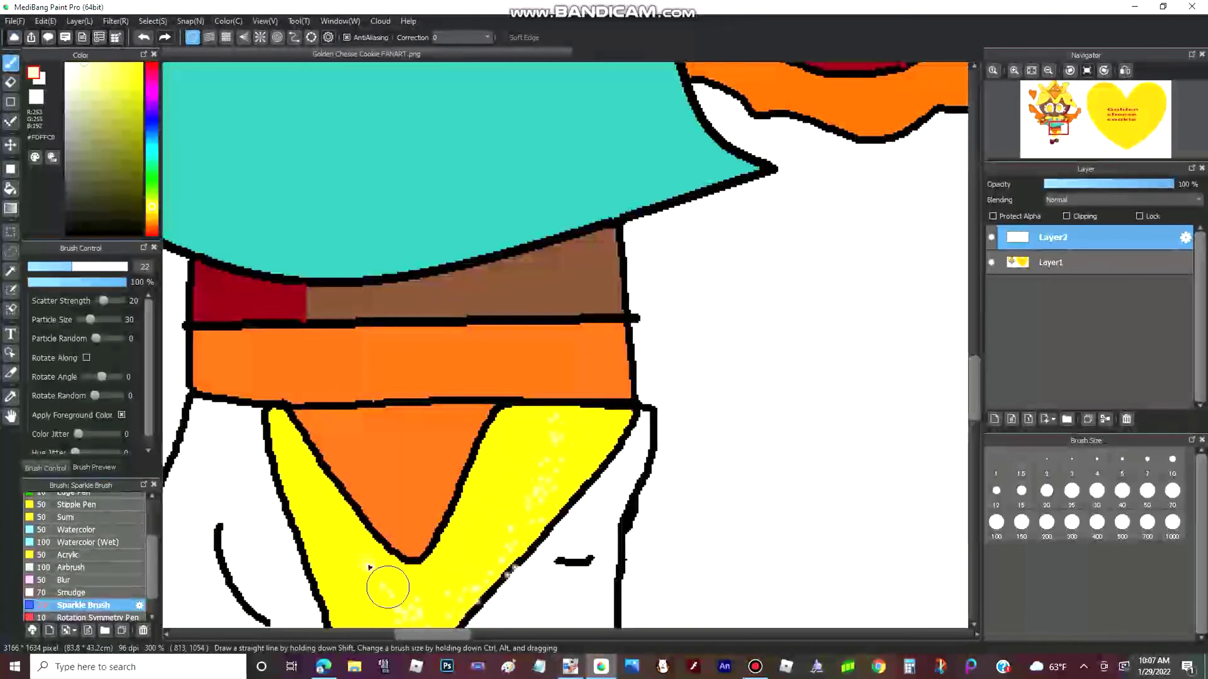
{"action": "scroll", "coordinate": [318, 426], "scroll_direction": "down", "scroll_amount": 5}
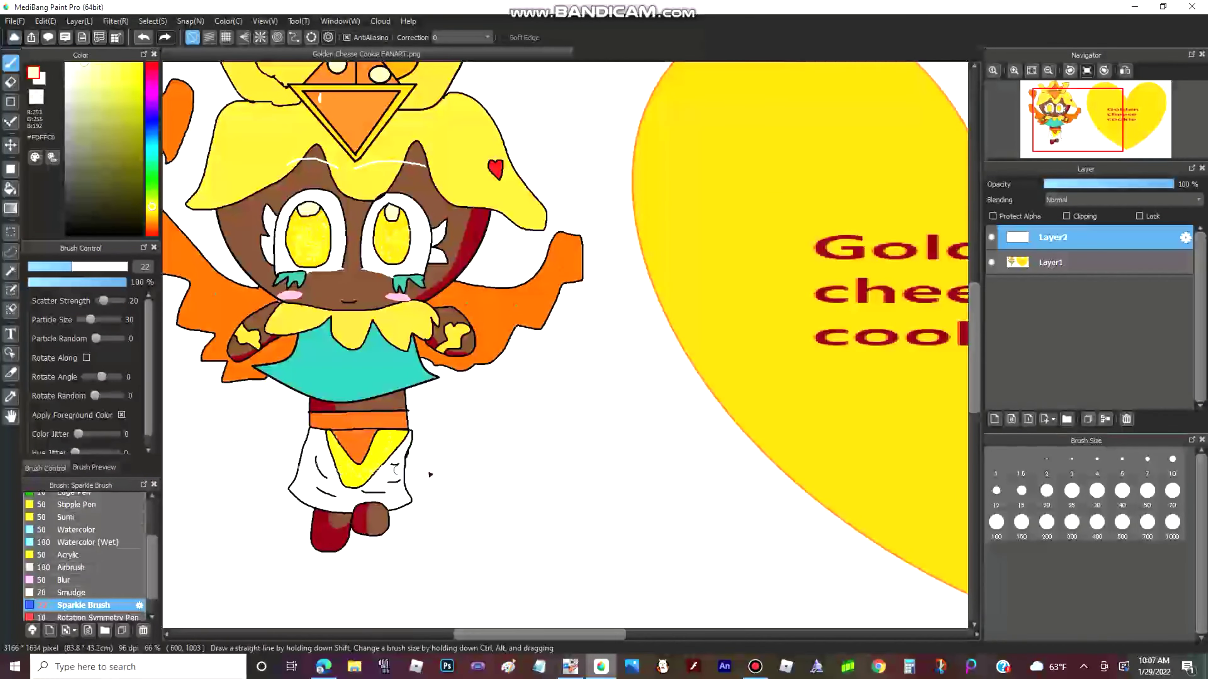
Add sparkle strokes over the shoes, waist, teal top, the arm on the drawing's left and the hair
{"action": "scroll", "coordinate": [428, 471], "scroll_direction": "up", "scroll_amount": 4}
{"action": "scroll", "coordinate": [506, 314], "scroll_direction": "down", "scroll_amount": 2}
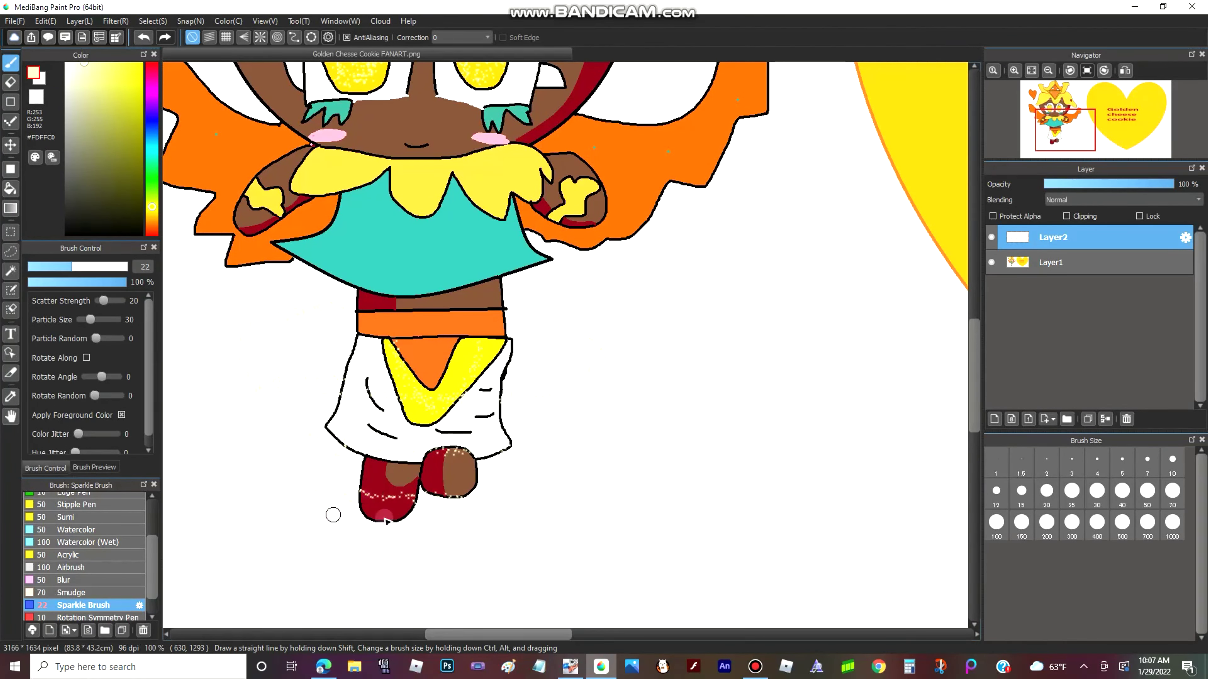
{"action": "scroll", "coordinate": [386, 522], "scroll_direction": "down", "scroll_amount": 3}
{"action": "scroll", "coordinate": [441, 402], "scroll_direction": "up", "scroll_amount": 2}
{"action": "mouse_move", "coordinate": [427, 437]}
{"action": "left_mouse_down"}
{"action": "mouse_move", "coordinate": [623, 493]}
{"action": "mouse_move", "coordinate": [444, 393]}
{"action": "mouse_move", "coordinate": [468, 427]}
{"action": "left_mouse_up"}
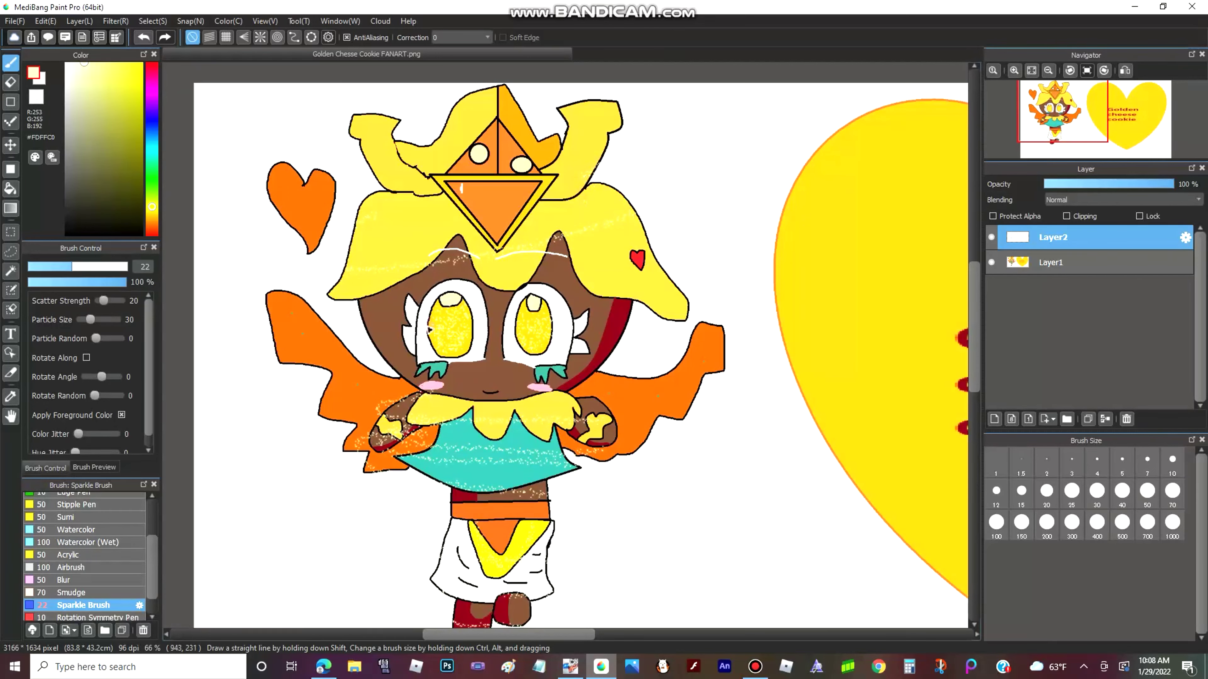
Brush a curved band of sparkles across the small orange heart beside the figure
{"action": "scroll", "coordinate": [429, 329], "scroll_direction": "down", "scroll_amount": 3}
{"action": "scroll", "coordinate": [426, 409], "scroll_direction": "up", "scroll_amount": 6}
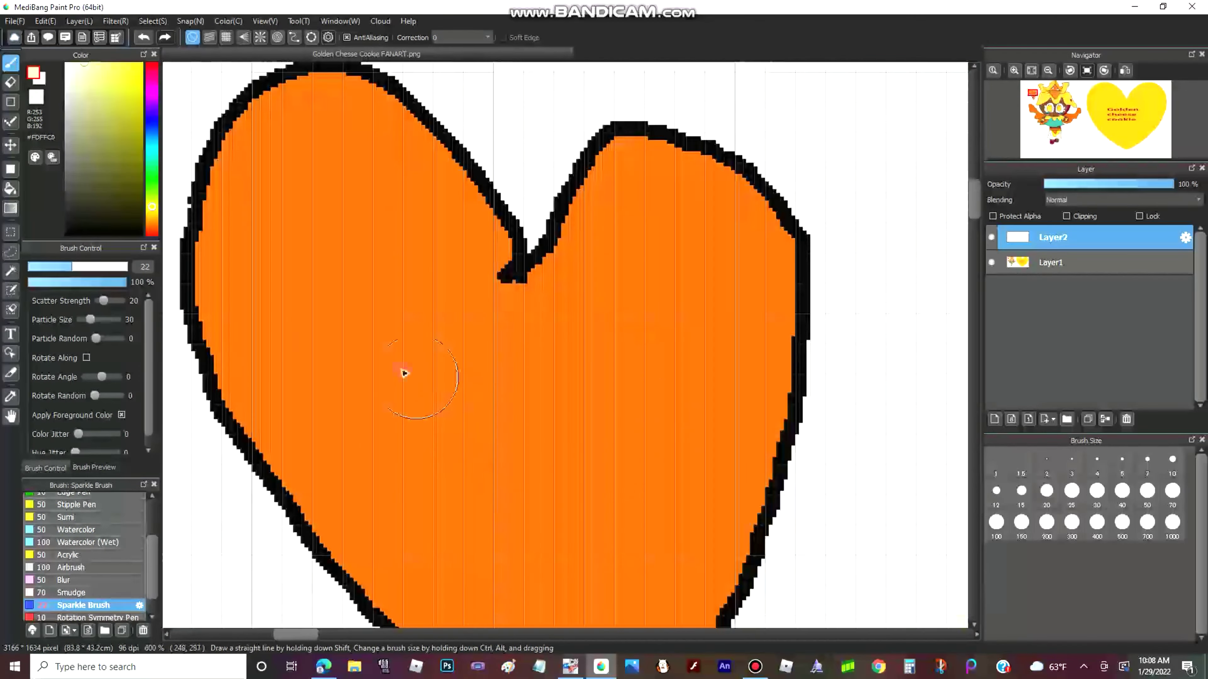
{"action": "scroll", "coordinate": [404, 374], "scroll_direction": "down", "scroll_amount": 3}
{"action": "mouse_move", "coordinate": [297, 383]}
{"action": "left_mouse_down"}
{"action": "mouse_move", "coordinate": [495, 436]}
{"action": "mouse_move", "coordinate": [656, 360]}
{"action": "mouse_move", "coordinate": [562, 346]}
{"action": "left_mouse_up"}
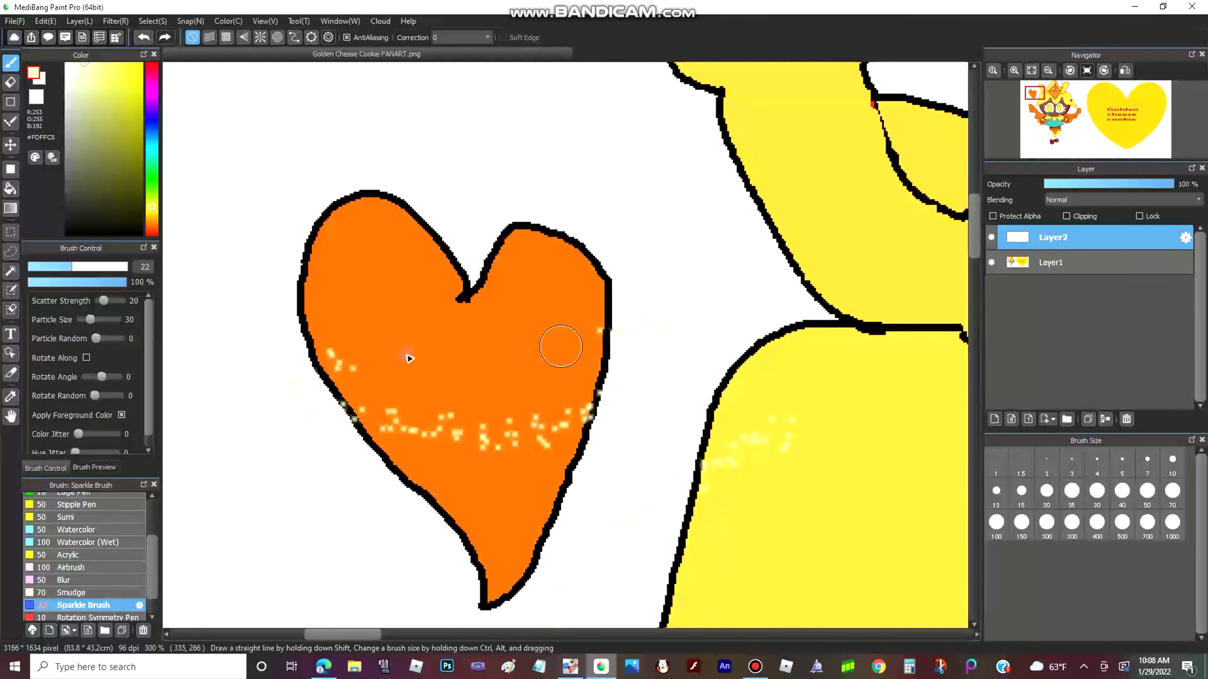
Draw a four-pointed star outline in sparkles inside the left lobe of the large yellow heart
{"action": "scroll", "coordinate": [409, 358], "scroll_direction": "down", "scroll_amount": 5}
{"action": "scroll", "coordinate": [414, 343], "scroll_direction": "up", "scroll_amount": 4}
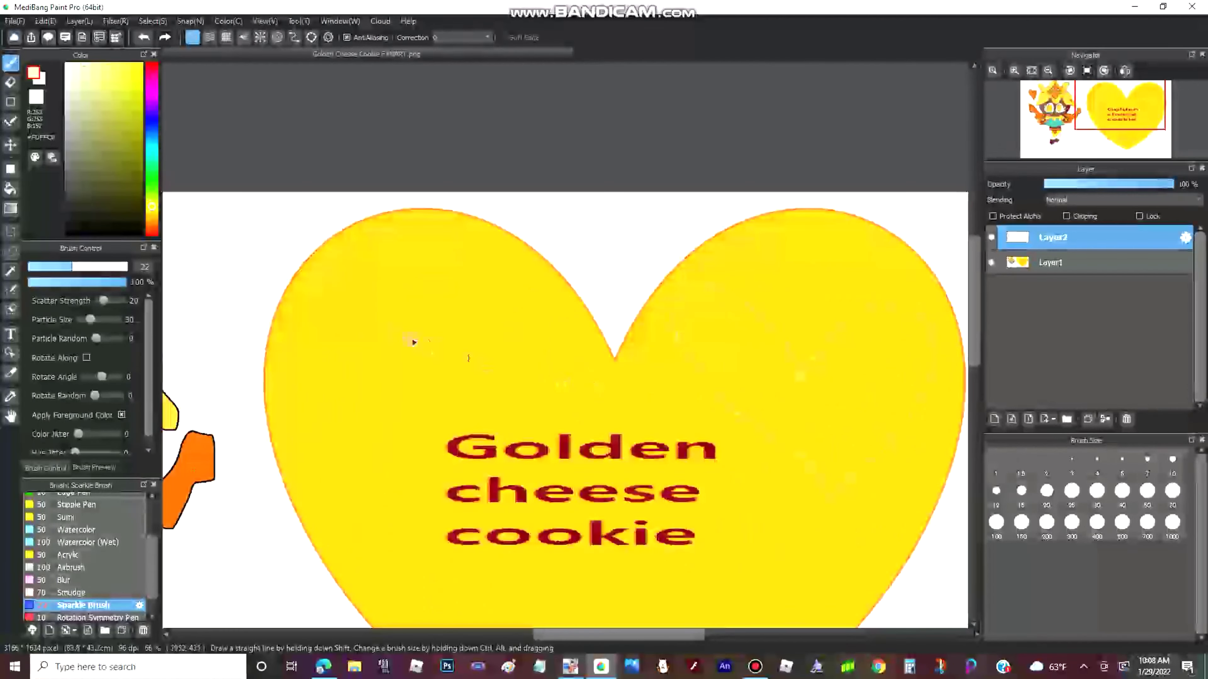
{"action": "scroll", "coordinate": [414, 342], "scroll_direction": "up", "scroll_amount": 3}
{"action": "mouse_move", "coordinate": [344, 245]}
{"action": "left_mouse_down"}
{"action": "mouse_move", "coordinate": [286, 345]}
{"action": "mouse_move", "coordinate": [377, 383]}
{"action": "mouse_move", "coordinate": [444, 375]}
{"action": "mouse_move", "coordinate": [413, 247]}
{"action": "left_mouse_up"}
{"action": "scroll", "coordinate": [338, 260], "scroll_direction": "down", "scroll_amount": 3}
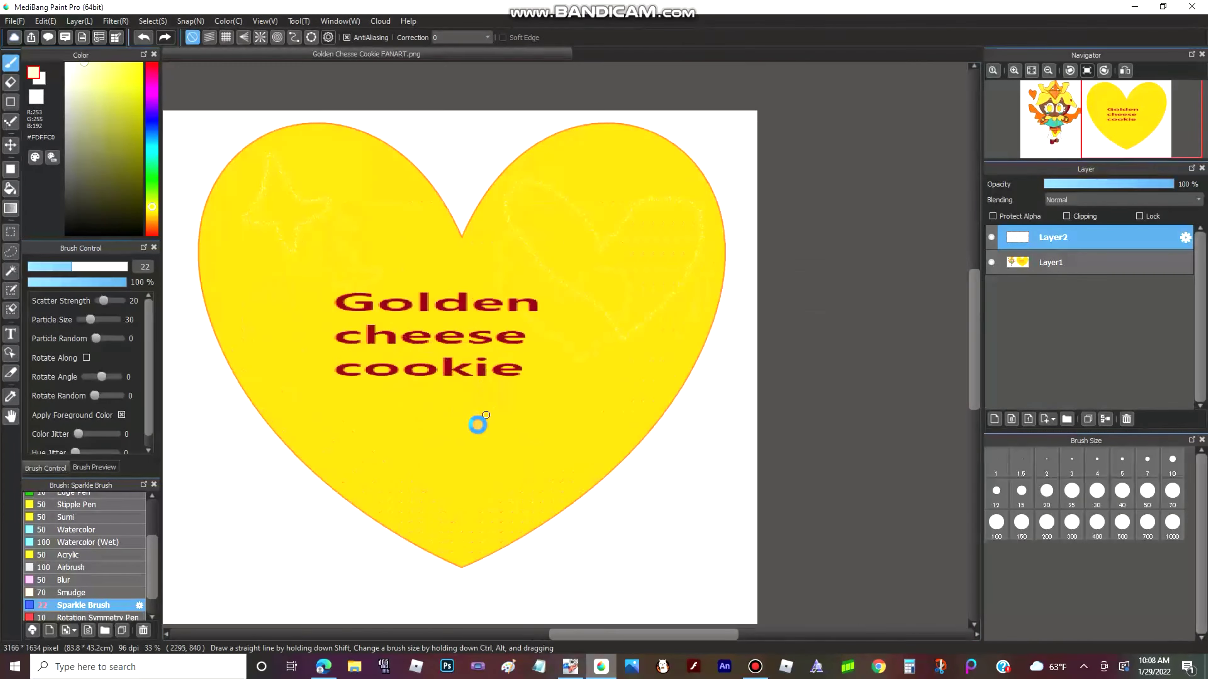
Draw a sparkle rectangle split by a vertical line below the name, and add curved sparkle details inside both halves
{"action": "scroll", "coordinate": [475, 424], "scroll_direction": "up", "scroll_amount": 4}
{"action": "mouse_move", "coordinate": [423, 400]}
{"action": "left_mouse_down"}
{"action": "mouse_move", "coordinate": [420, 545]}
{"action": "mouse_move", "coordinate": [726, 404]}
{"action": "left_mouse_up"}
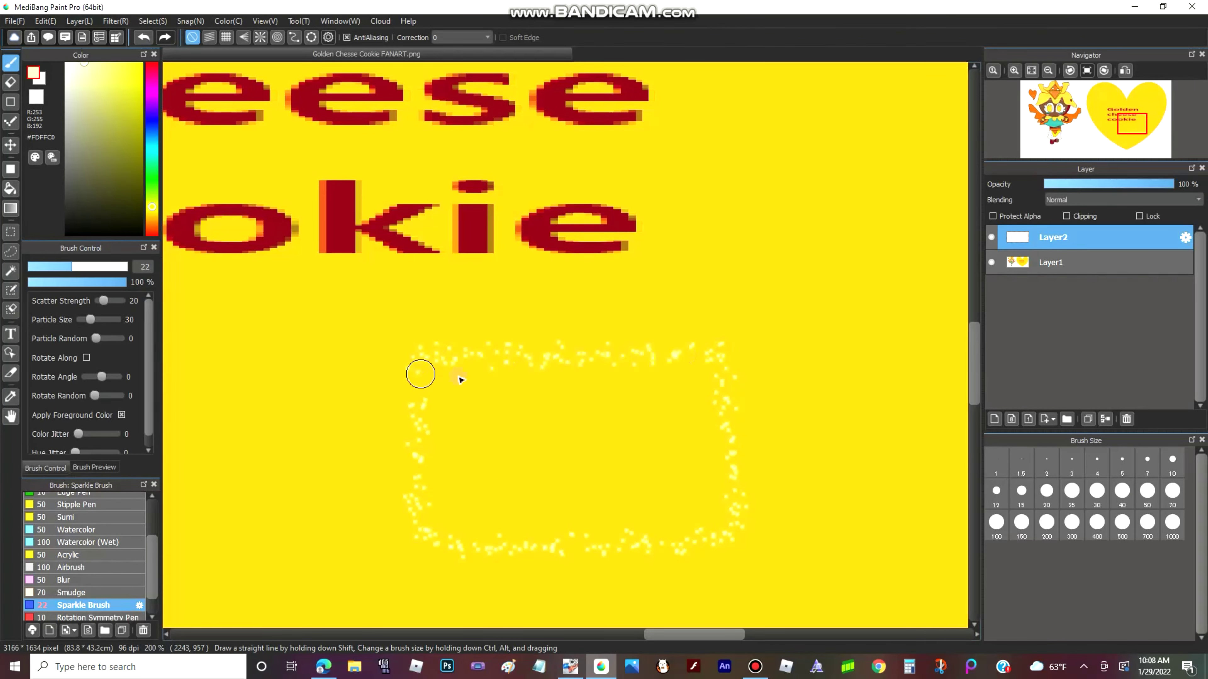
{"action": "mouse_move", "coordinate": [421, 374]}
{"action": "left_mouse_down"}
{"action": "mouse_move", "coordinate": [553, 352]}
{"action": "mouse_move", "coordinate": [577, 526]}
{"action": "left_mouse_up"}
{"action": "mouse_move", "coordinate": [483, 460]}
{"action": "left_mouse_down"}
{"action": "mouse_move", "coordinate": [539, 418]}
{"action": "mouse_move", "coordinate": [508, 505]}
{"action": "left_mouse_up"}
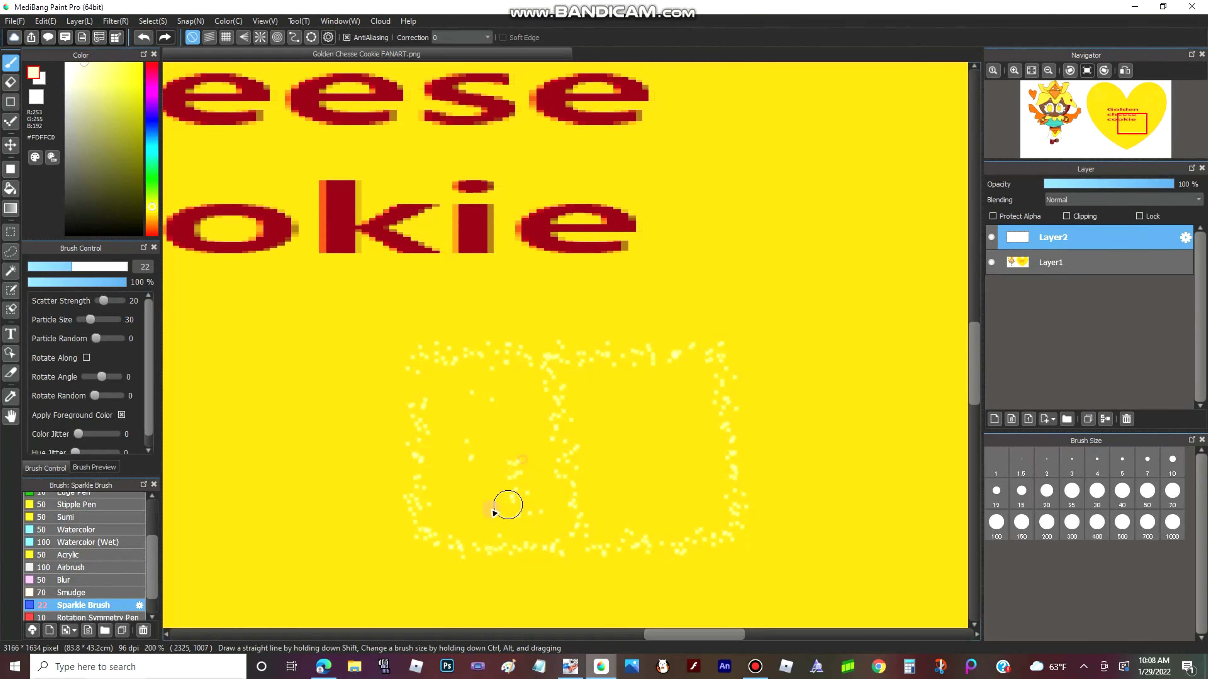
{"action": "scroll", "coordinate": [588, 385], "scroll_direction": "down", "scroll_amount": 3}
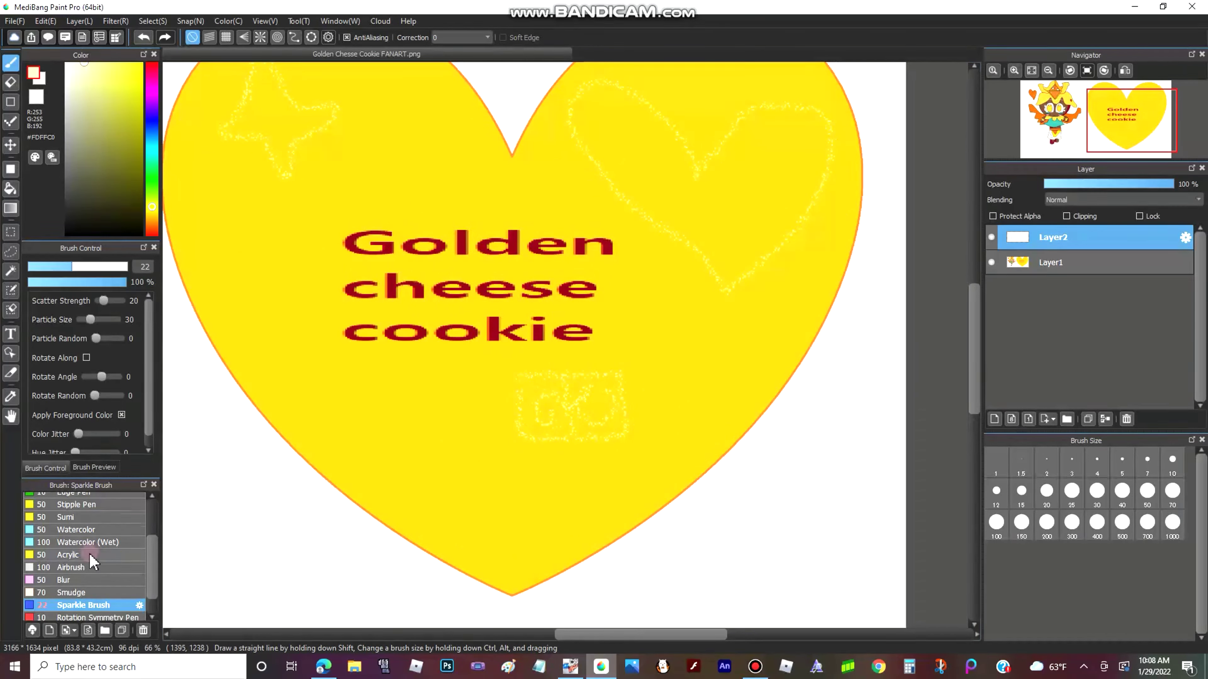
Airbrush a pale yellow highlight down the figure's left side, from the crown over the hair, face and arm to the feet
{"action": "left_click", "coordinate": [92, 567]}
{"action": "scroll", "coordinate": [318, 423], "scroll_direction": "down", "scroll_amount": 3}
{"action": "scroll", "coordinate": [214, 381], "scroll_direction": "up", "scroll_amount": 3}
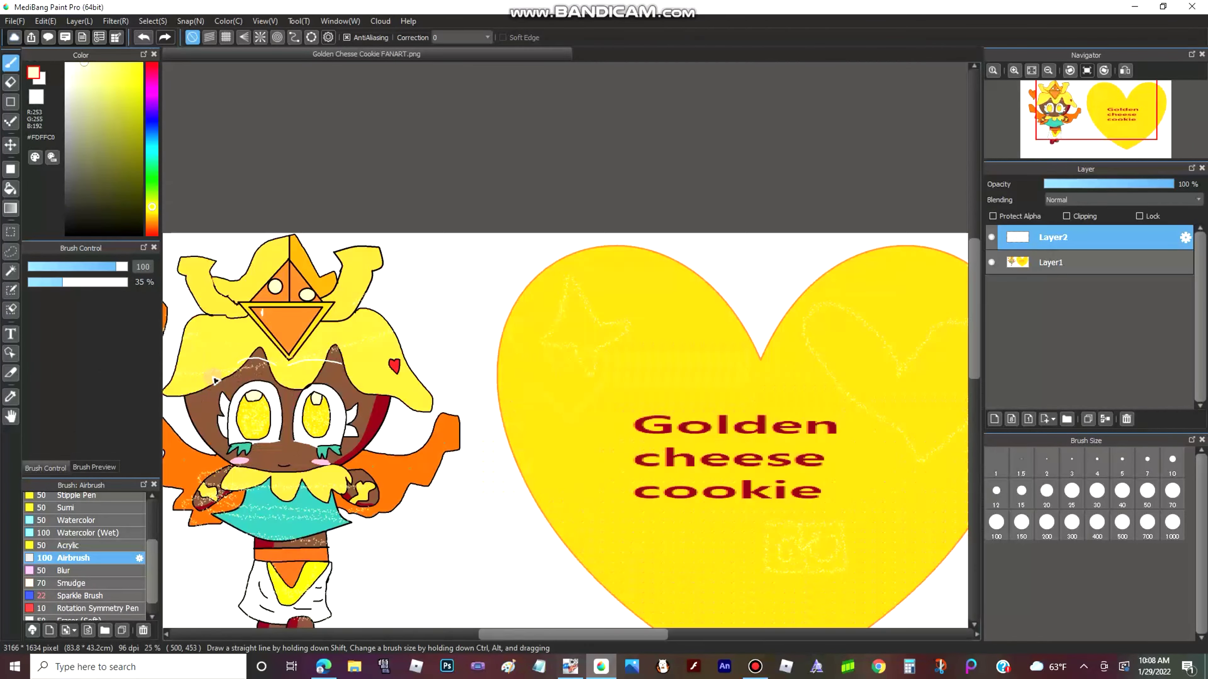
{"action": "scroll", "coordinate": [213, 379], "scroll_direction": "up", "scroll_amount": 2}
{"action": "left_click_drag", "start_coordinate": [197, 286], "coordinate": [242, 364]}
{"action": "scroll", "coordinate": [242, 364], "scroll_direction": "down", "scroll_amount": 2}
{"action": "scroll", "coordinate": [204, 329], "scroll_direction": "up", "scroll_amount": 1}
{"action": "mouse_move", "coordinate": [209, 319]}
{"action": "left_mouse_down"}
{"action": "mouse_move", "coordinate": [199, 399]}
{"action": "mouse_move", "coordinate": [230, 345]}
{"action": "mouse_move", "coordinate": [234, 464]}
{"action": "mouse_move", "coordinate": [257, 487]}
{"action": "mouse_move", "coordinate": [218, 318]}
{"action": "mouse_move", "coordinate": [242, 285]}
{"action": "mouse_move", "coordinate": [233, 233]}
{"action": "left_mouse_up"}
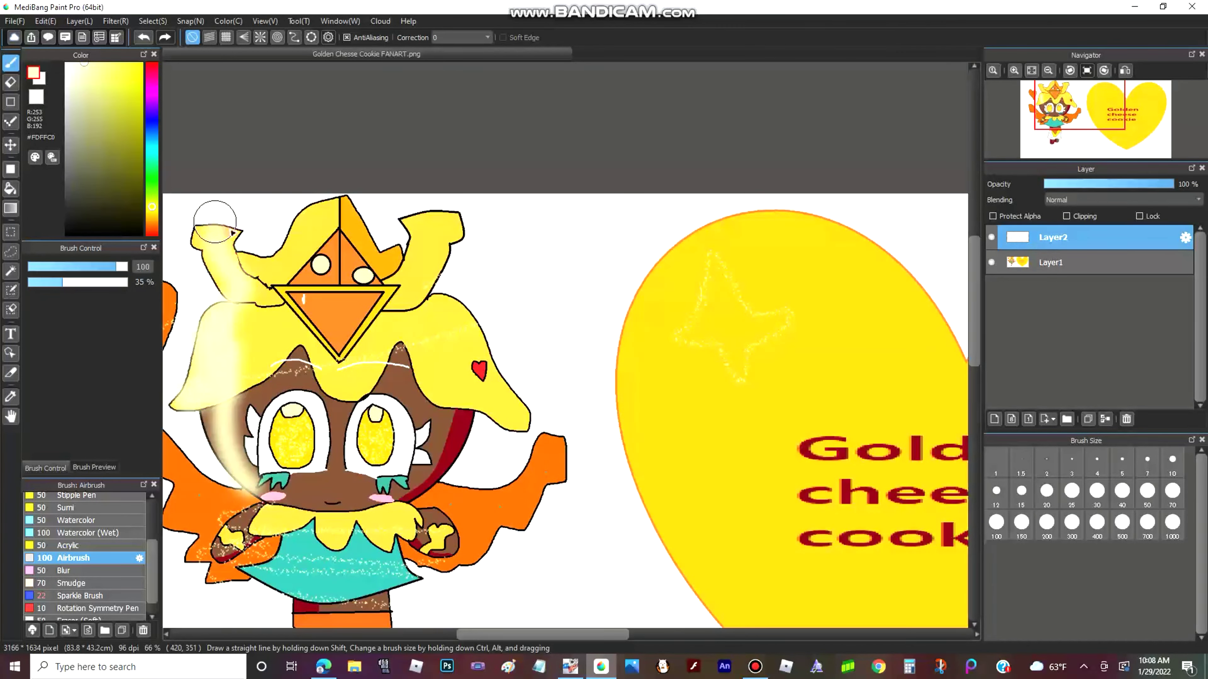
{"action": "scroll", "coordinate": [233, 233], "scroll_direction": "down", "scroll_amount": 3}
{"action": "scroll", "coordinate": [212, 433], "scroll_direction": "up", "scroll_amount": 3}
{"action": "mouse_move", "coordinate": [224, 409]}
{"action": "left_mouse_down"}
{"action": "mouse_move", "coordinate": [303, 461]}
{"action": "mouse_move", "coordinate": [321, 616]}
{"action": "mouse_move", "coordinate": [309, 571]}
{"action": "left_mouse_up"}
Airbrush a pale yellow glow along the right edge of the large yellow heart, from the notch to the tip
{"action": "scroll", "coordinate": [287, 432], "scroll_direction": "down", "scroll_amount": 2}
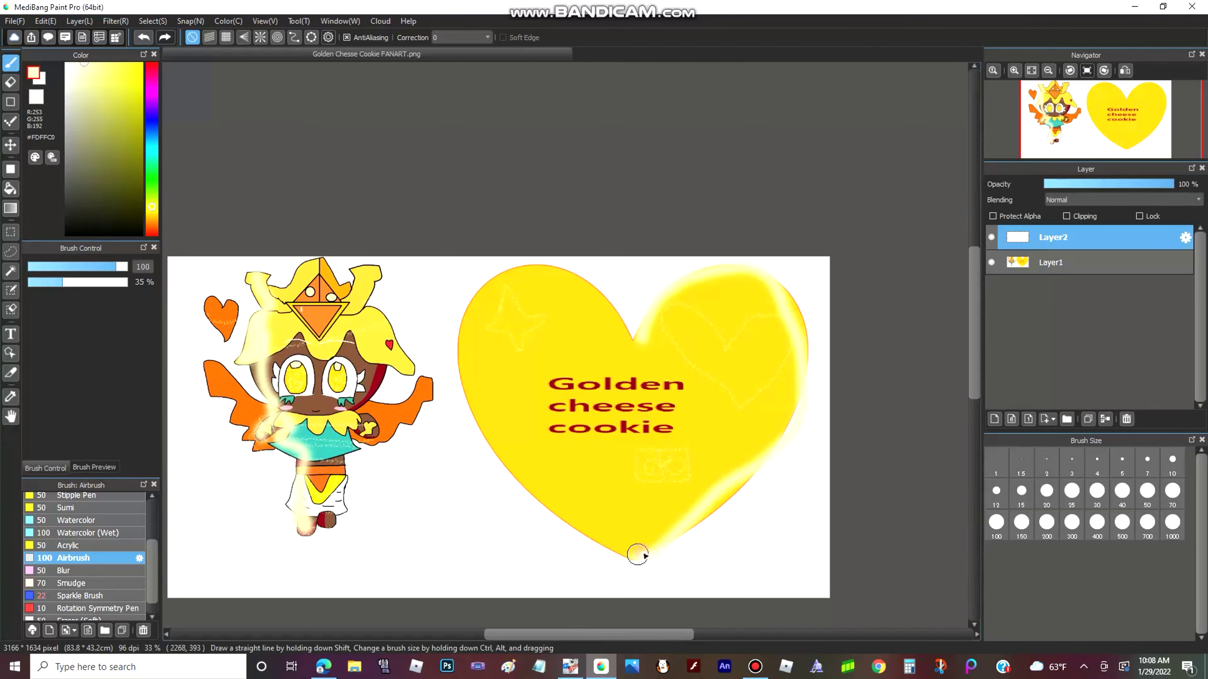
{"action": "mouse_move", "coordinate": [754, 271]}
{"action": "left_mouse_down"}
{"action": "mouse_move", "coordinate": [794, 368]}
{"action": "mouse_move", "coordinate": [700, 497]}
{"action": "left_mouse_up"}
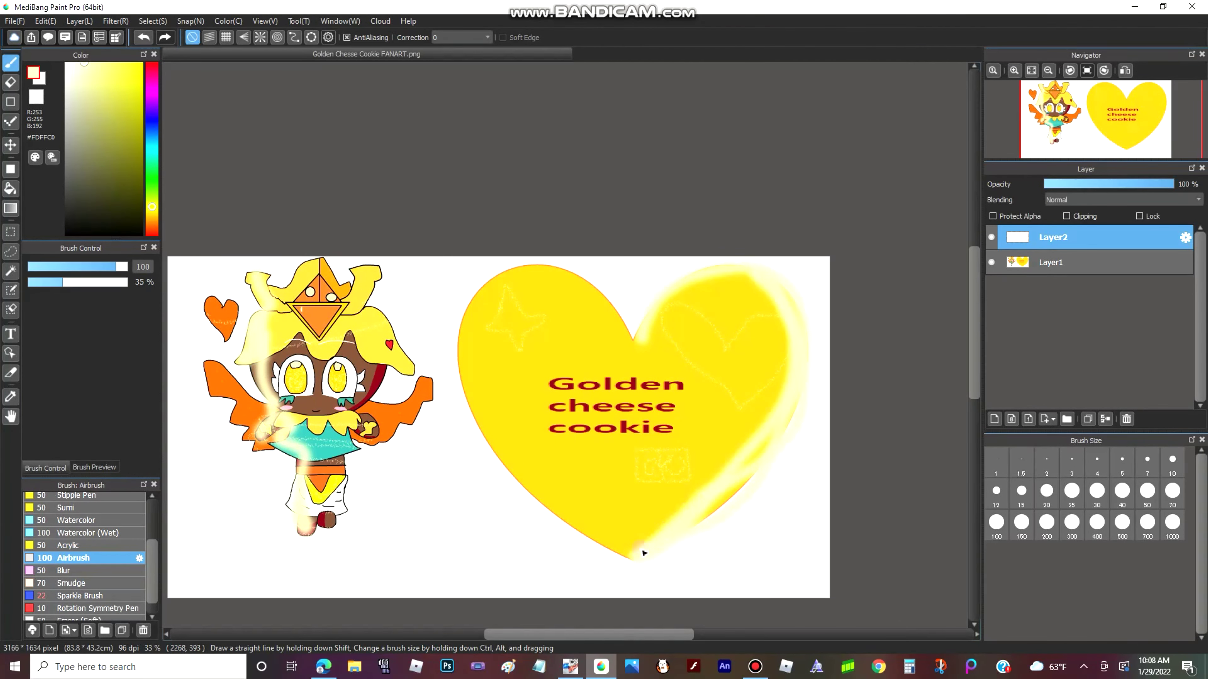
Paint two faint pale yellow patches side by side with the Sumi brush, in the white area between the figure's crown and the heart
{"action": "scroll", "coordinate": [443, 286], "scroll_direction": "up", "scroll_amount": 6}
{"action": "scroll", "coordinate": [112, 564], "scroll_direction": "up", "scroll_amount": 1}
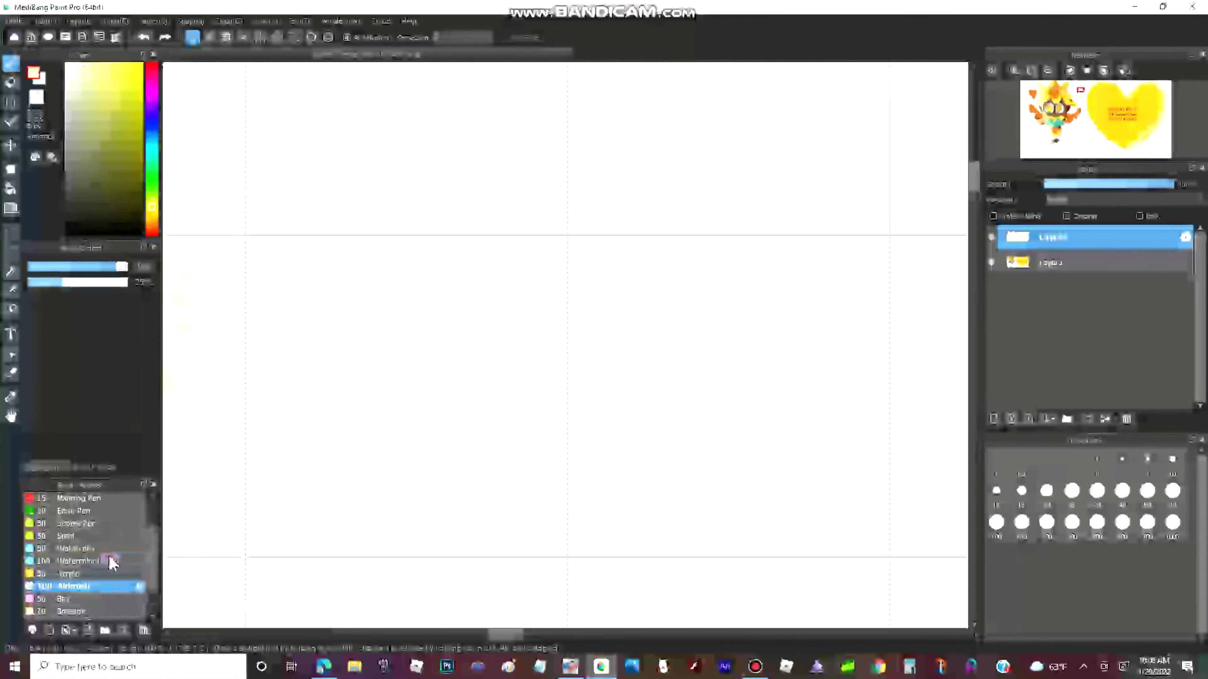
{"action": "left_click", "coordinate": [72, 542]}
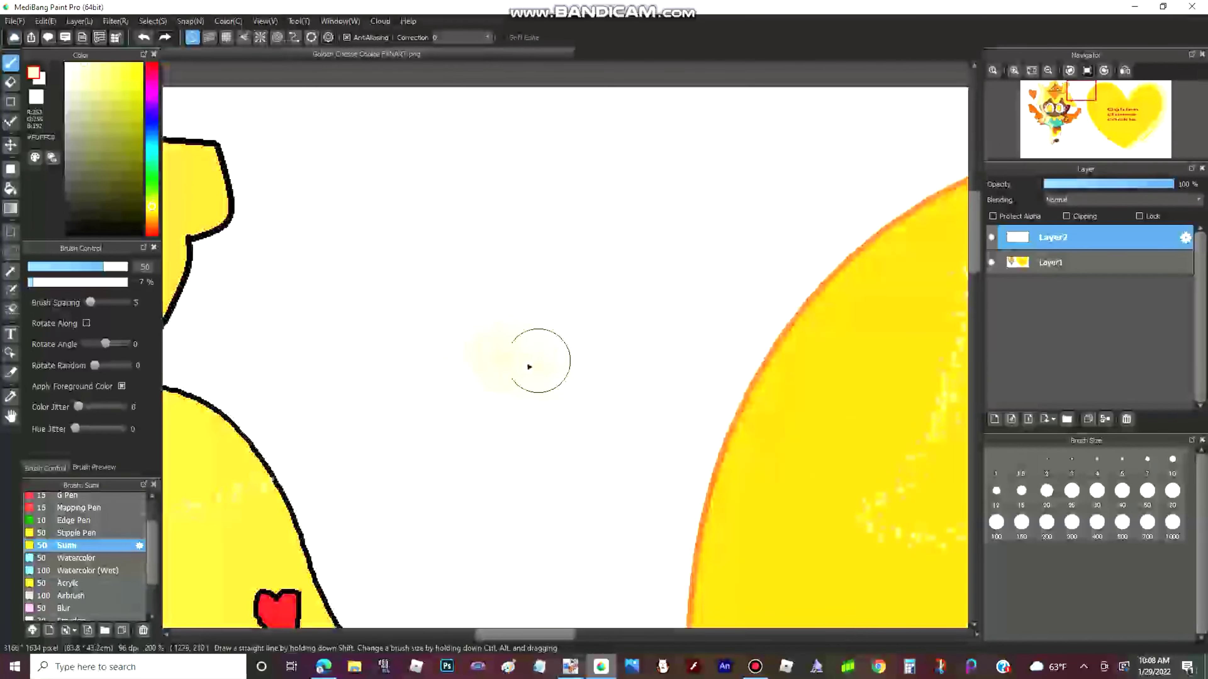
{"action": "scroll", "coordinate": [571, 355], "scroll_direction": "down", "scroll_amount": 5}
{"action": "scroll", "coordinate": [591, 334], "scroll_direction": "up", "scroll_amount": 6}
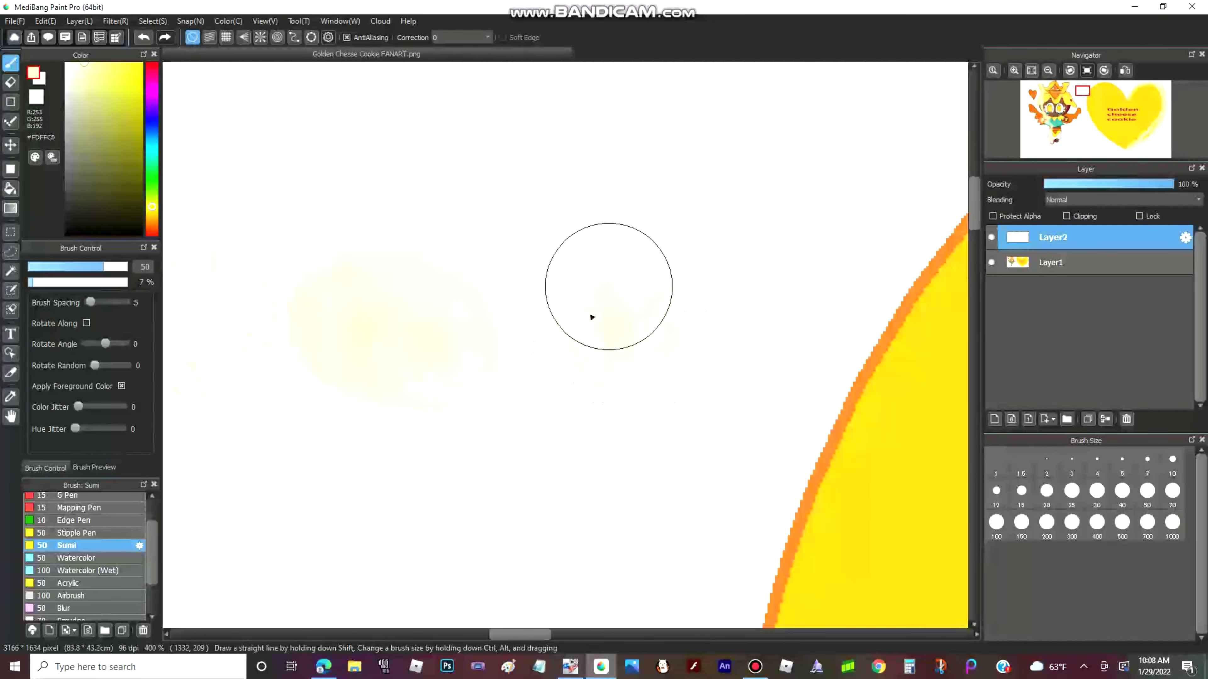
{"action": "left_click_drag", "start_coordinate": [592, 316], "coordinate": [607, 302]}
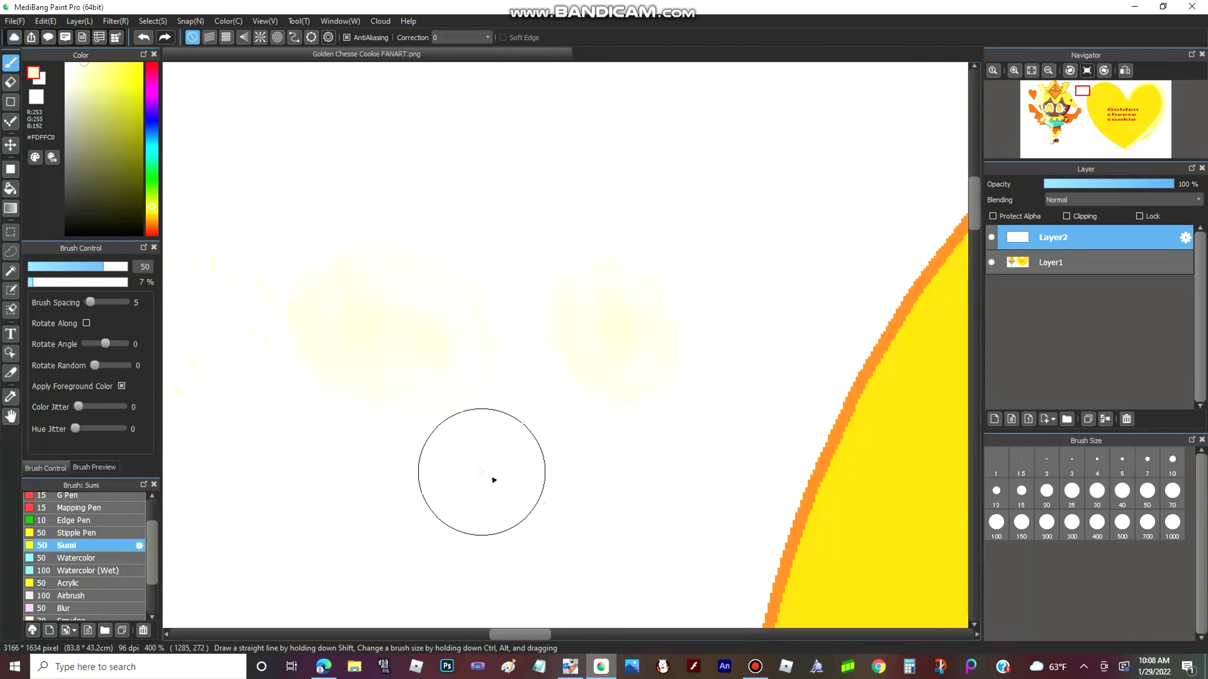
Try a pink #FF0084 G Pen stroke beside the pale yellow patches, and undo it
{"action": "scroll", "coordinate": [529, 331], "scroll_direction": "up", "scroll_amount": 10}
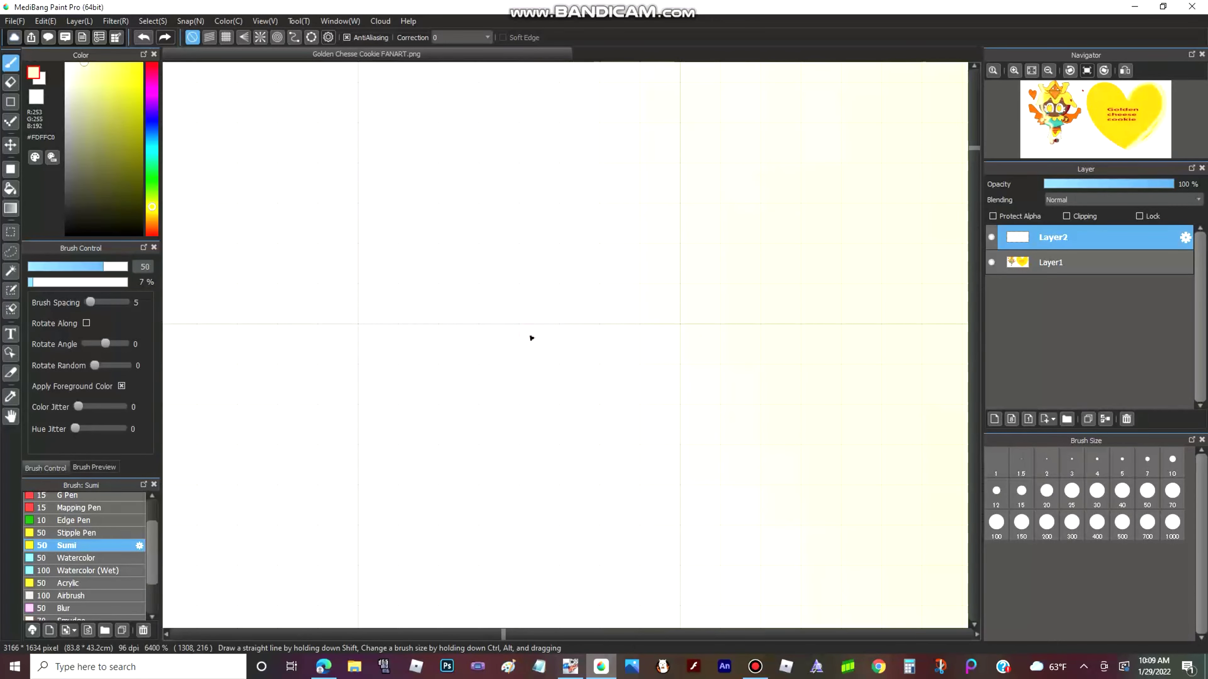
{"action": "scroll", "coordinate": [528, 342], "scroll_direction": "down", "scroll_amount": 10}
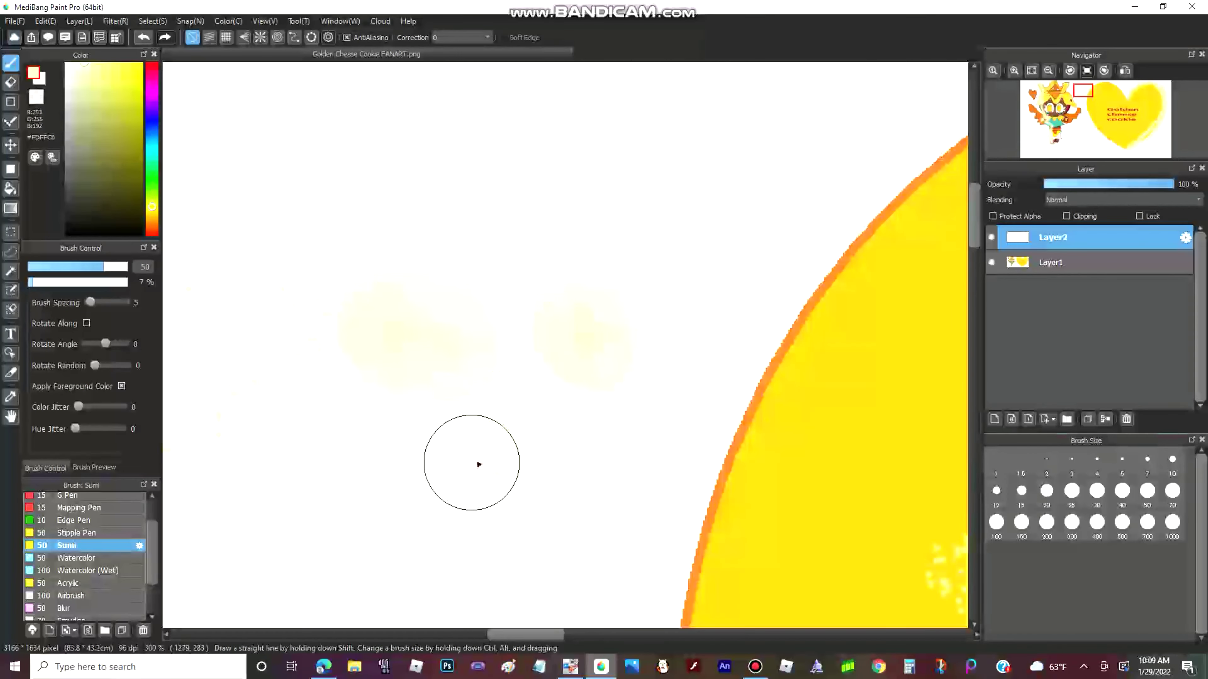
{"action": "scroll", "coordinate": [490, 379], "scroll_direction": "up", "scroll_amount": 4}
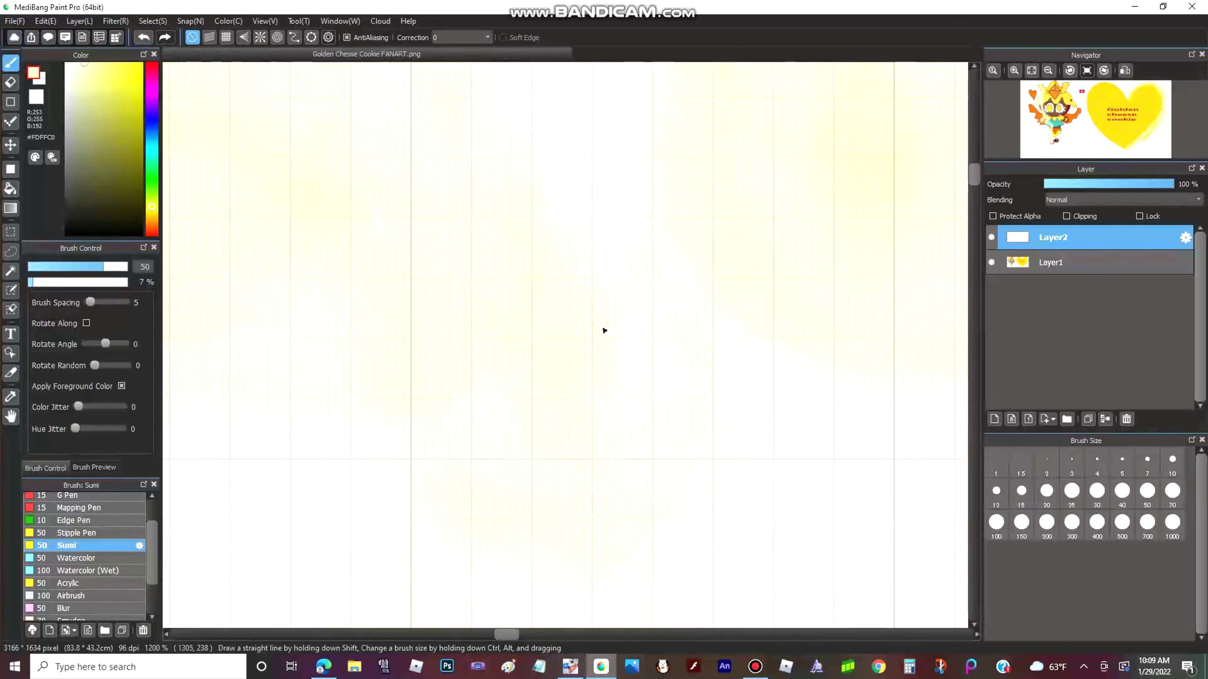
{"action": "scroll", "coordinate": [706, 288], "scroll_direction": "up", "scroll_amount": 4}
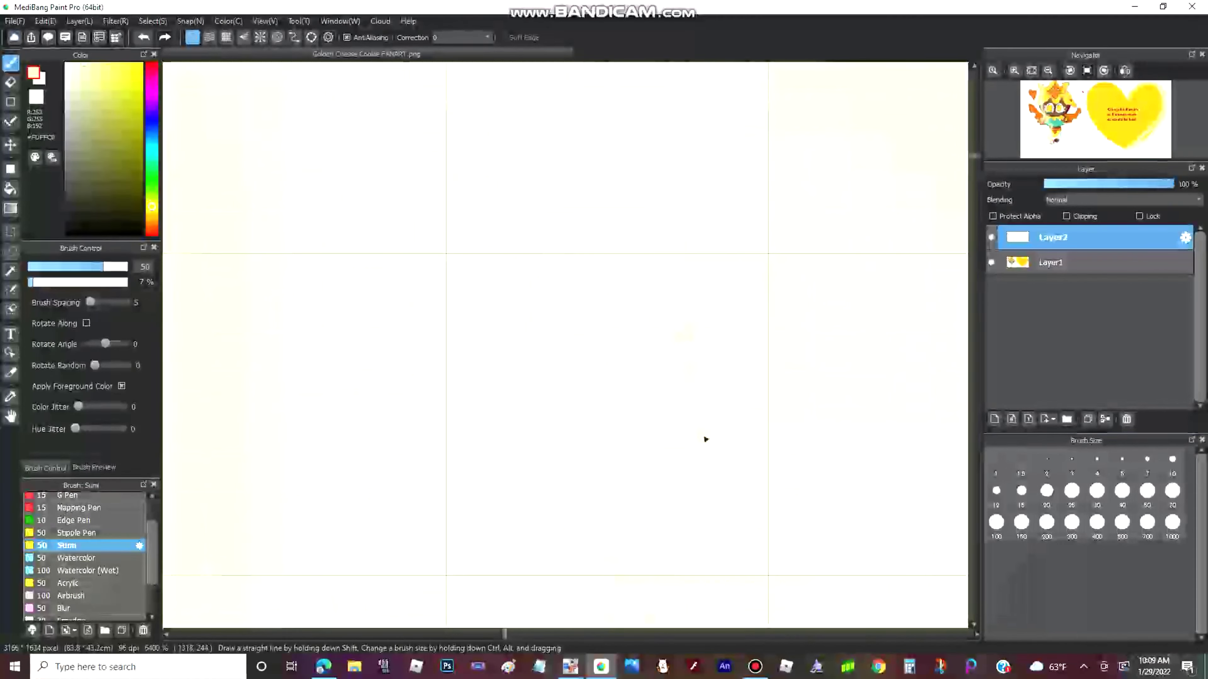
{"action": "left_click", "coordinate": [90, 496]}
{"action": "left_click_drag", "start_coordinate": [144, 103], "coordinate": [148, 78]}
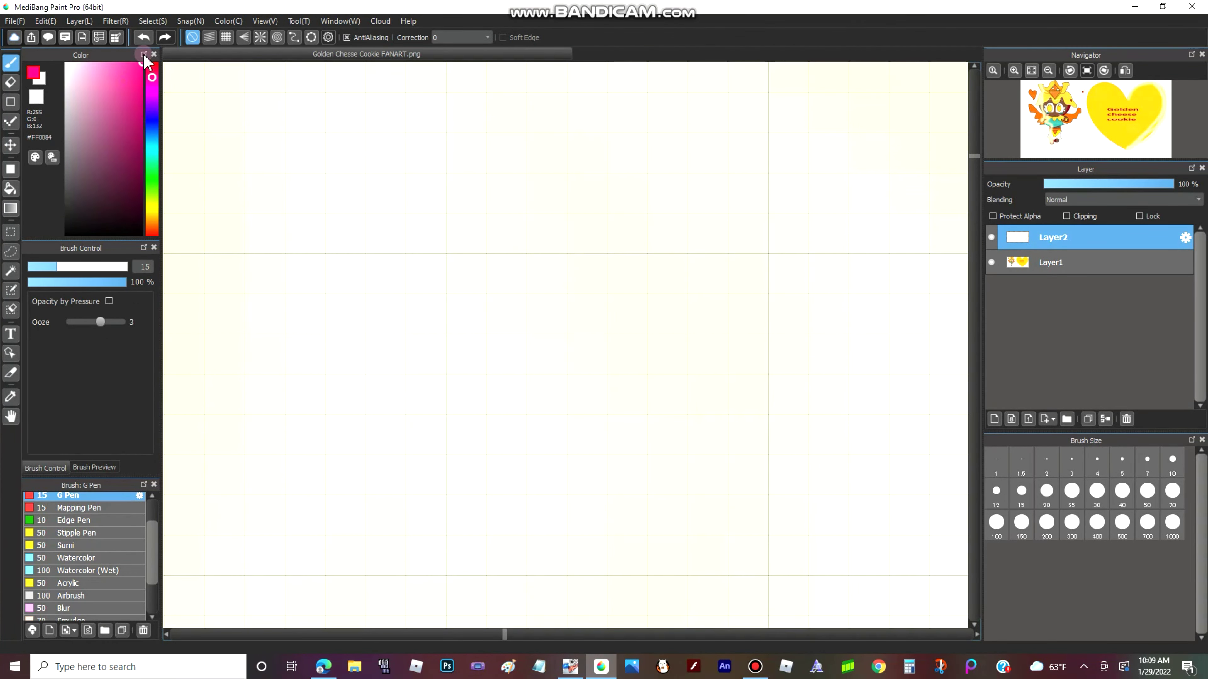
{"action": "scroll", "coordinate": [380, 346], "scroll_direction": "down", "scroll_amount": 1}
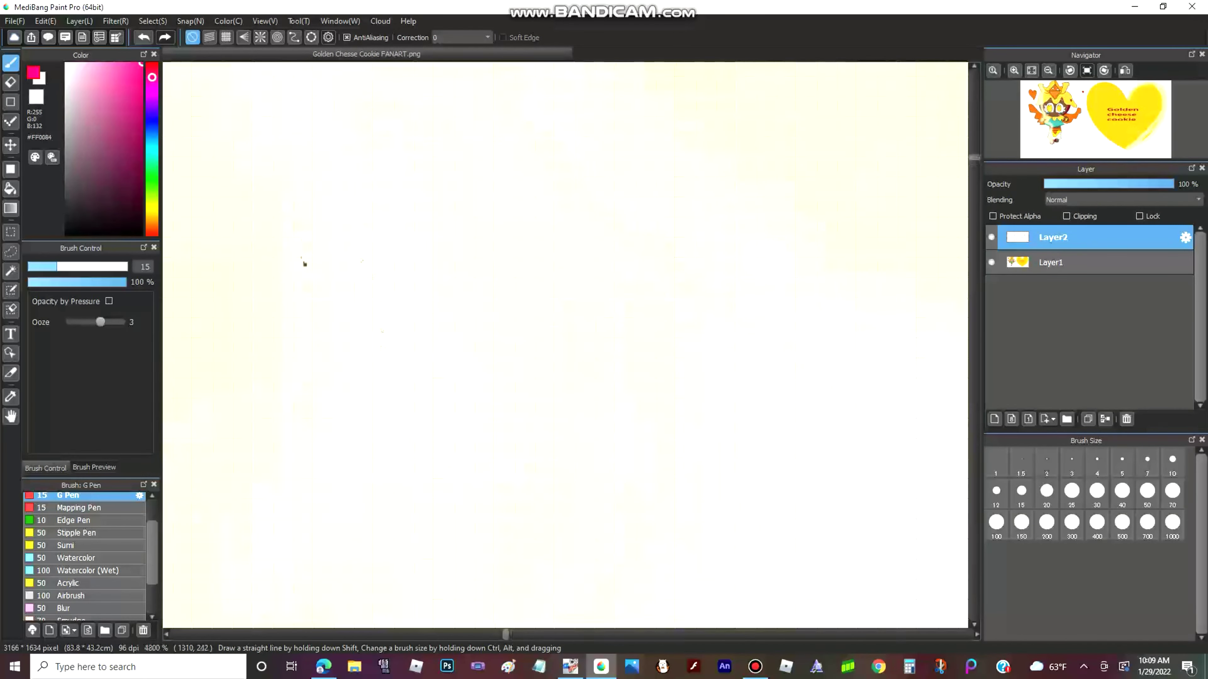
{"action": "mouse_move", "coordinate": [304, 263]}
{"action": "left_mouse_down"}
{"action": "mouse_move", "coordinate": [371, 310]}
{"action": "mouse_move", "coordinate": [568, 280]}
{"action": "left_mouse_up"}
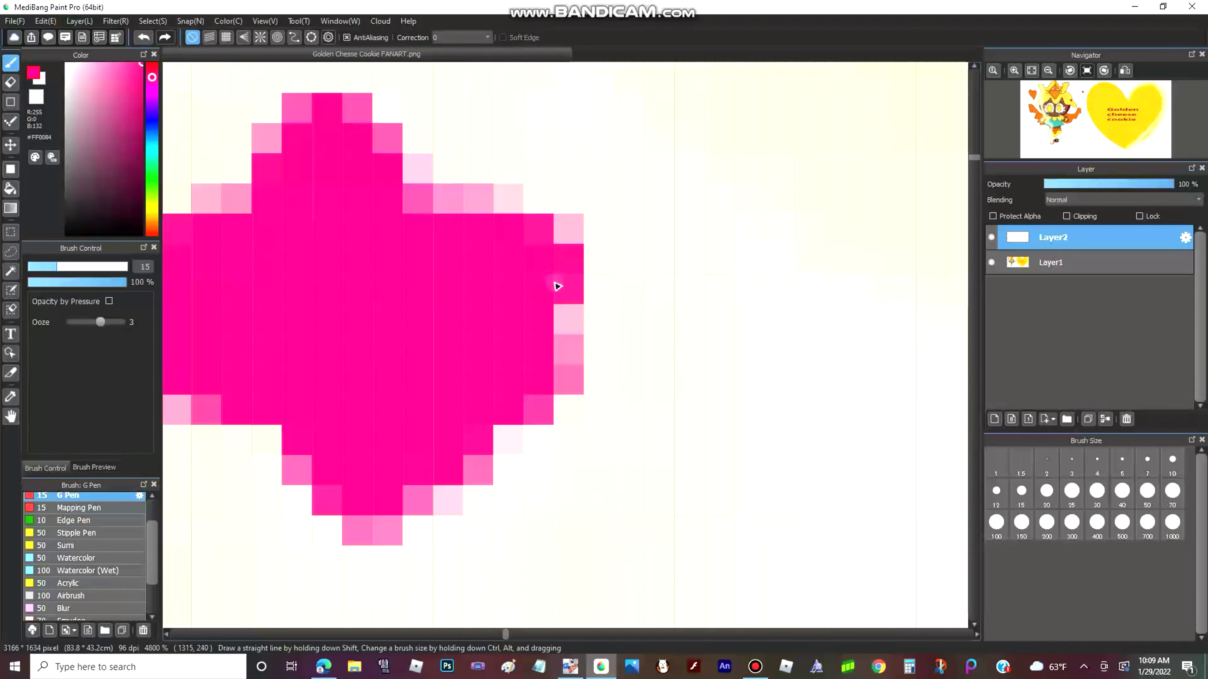
{"action": "scroll", "coordinate": [616, 291], "scroll_direction": "up", "scroll_amount": 1}
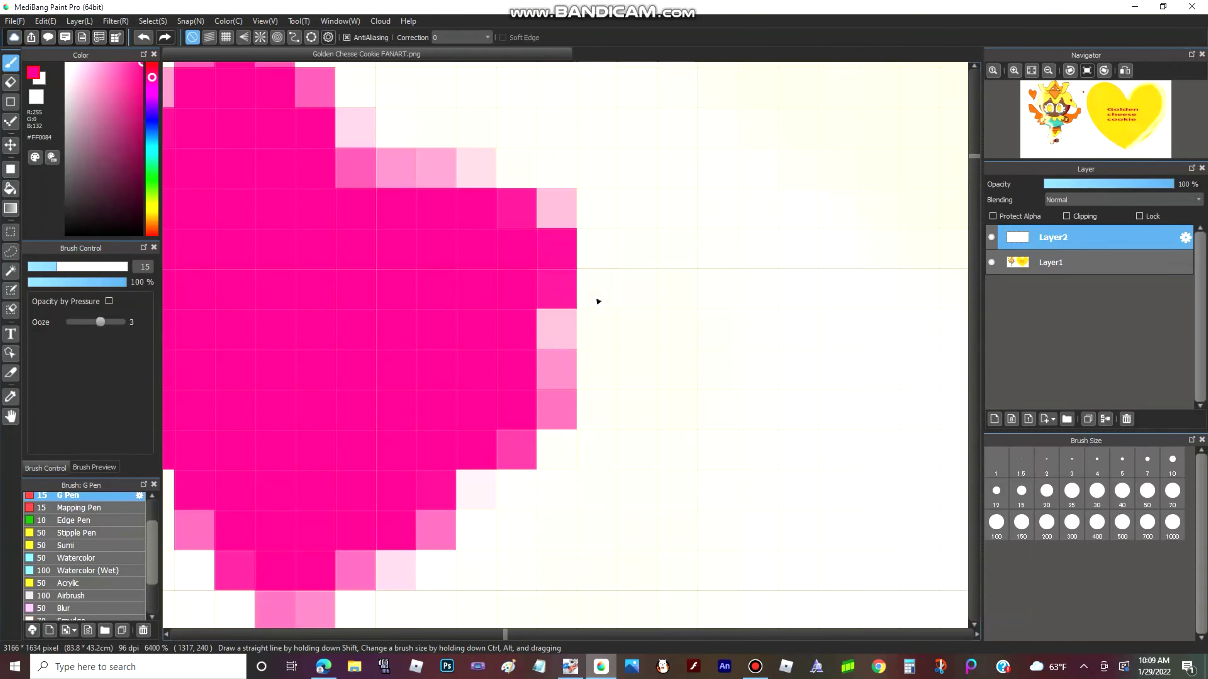
{"action": "key", "text": "ctrl+z"}
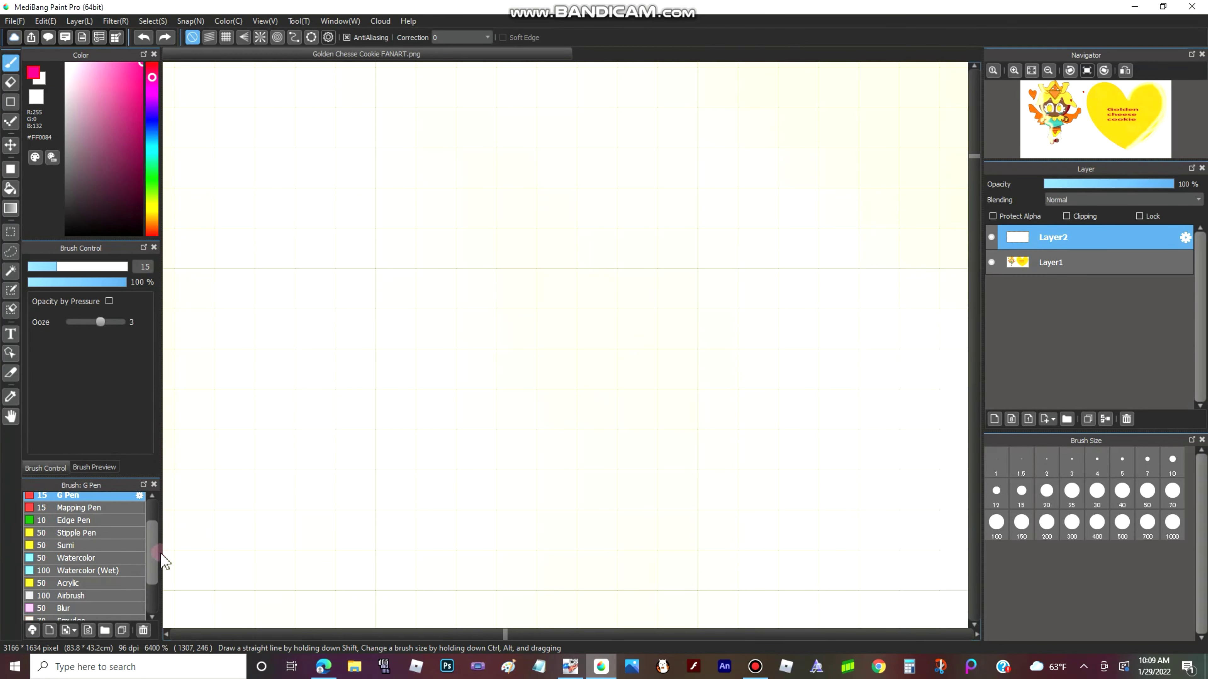
Try pink sparkles with the Sparkle Brush near the pale yellow patches, and undo them
{"action": "scroll", "coordinate": [72, 571], "scroll_direction": "down", "scroll_amount": 2}
{"action": "left_click", "coordinate": [83, 577]}
{"action": "left_click_drag", "start_coordinate": [378, 391], "coordinate": [494, 388]}
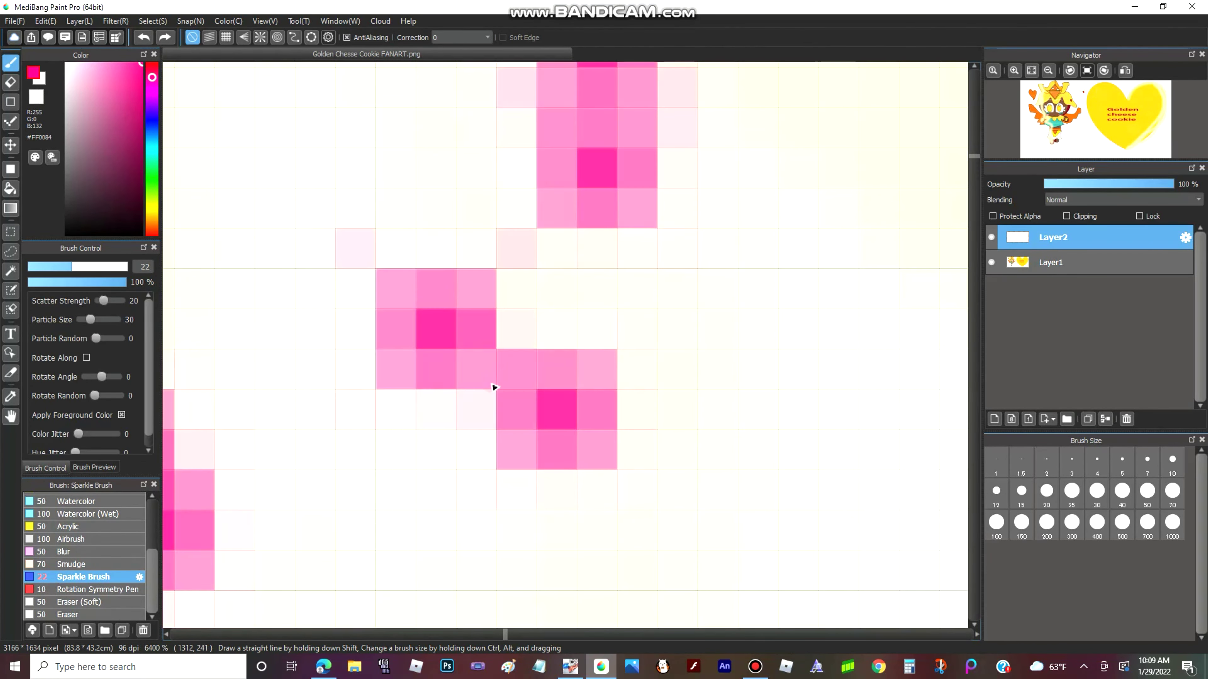
{"action": "key", "text": "ctrl+z"}
{"action": "scroll", "coordinate": [515, 405], "scroll_direction": "down", "scroll_amount": 8}
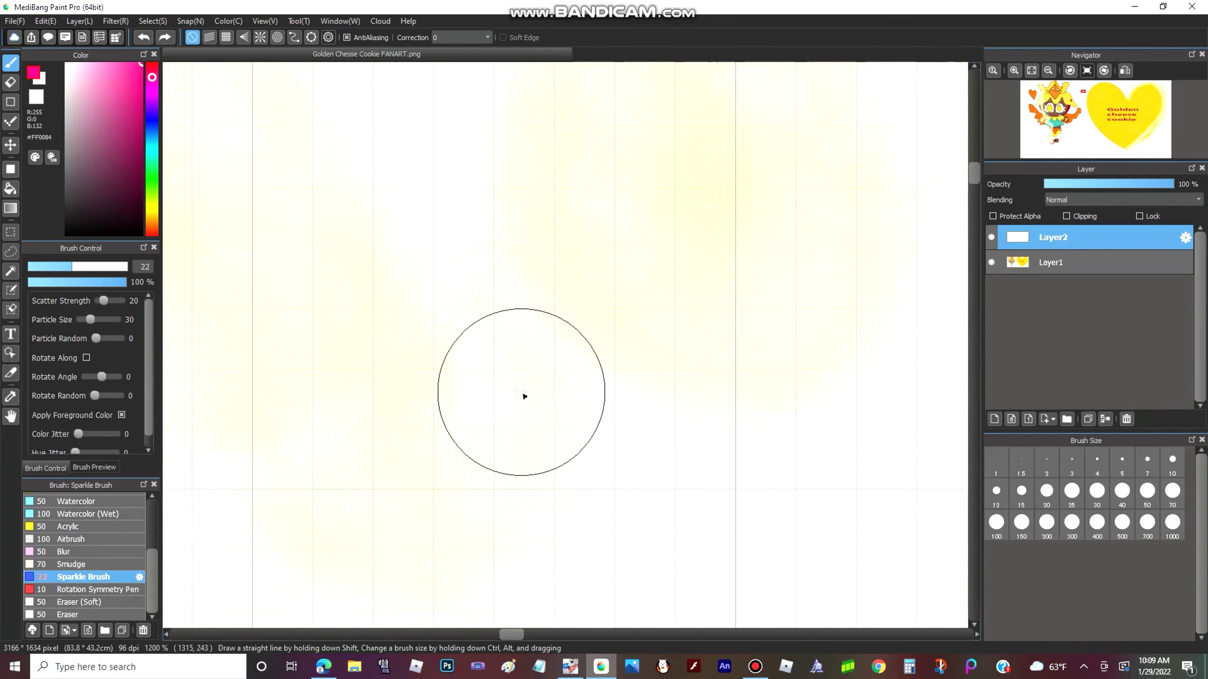
Draw a row of letter-like sparkle shapes in bright yellow #FFFE00 between the figure and the heart's lower-left edge
{"action": "scroll", "coordinate": [531, 381], "scroll_direction": "up", "scroll_amount": 5}
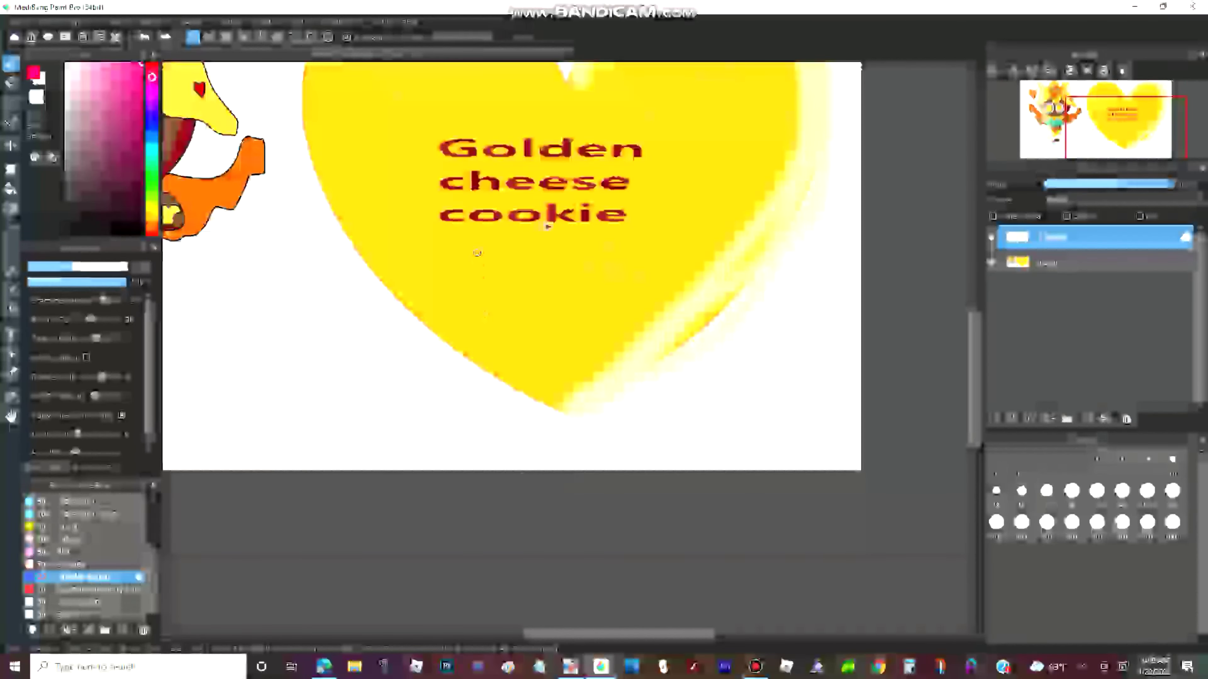
{"action": "scroll", "coordinate": [620, 232], "scroll_direction": "up", "scroll_amount": 4}
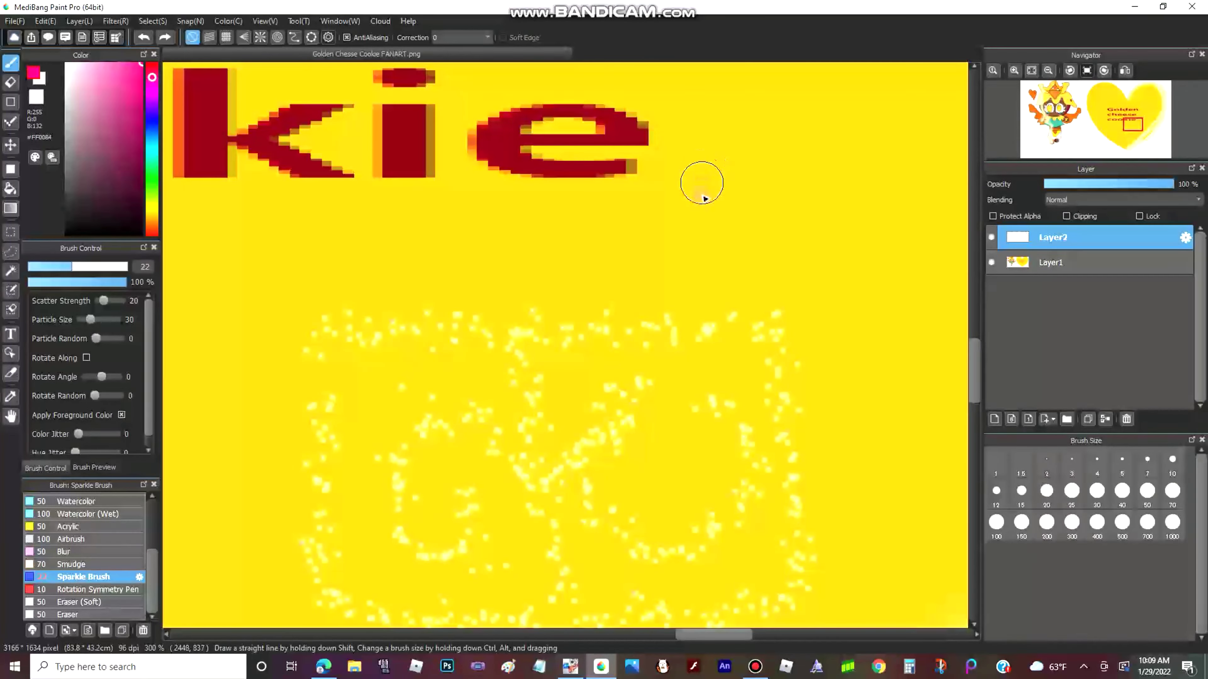
{"action": "scroll", "coordinate": [507, 291], "scroll_direction": "down", "scroll_amount": 4}
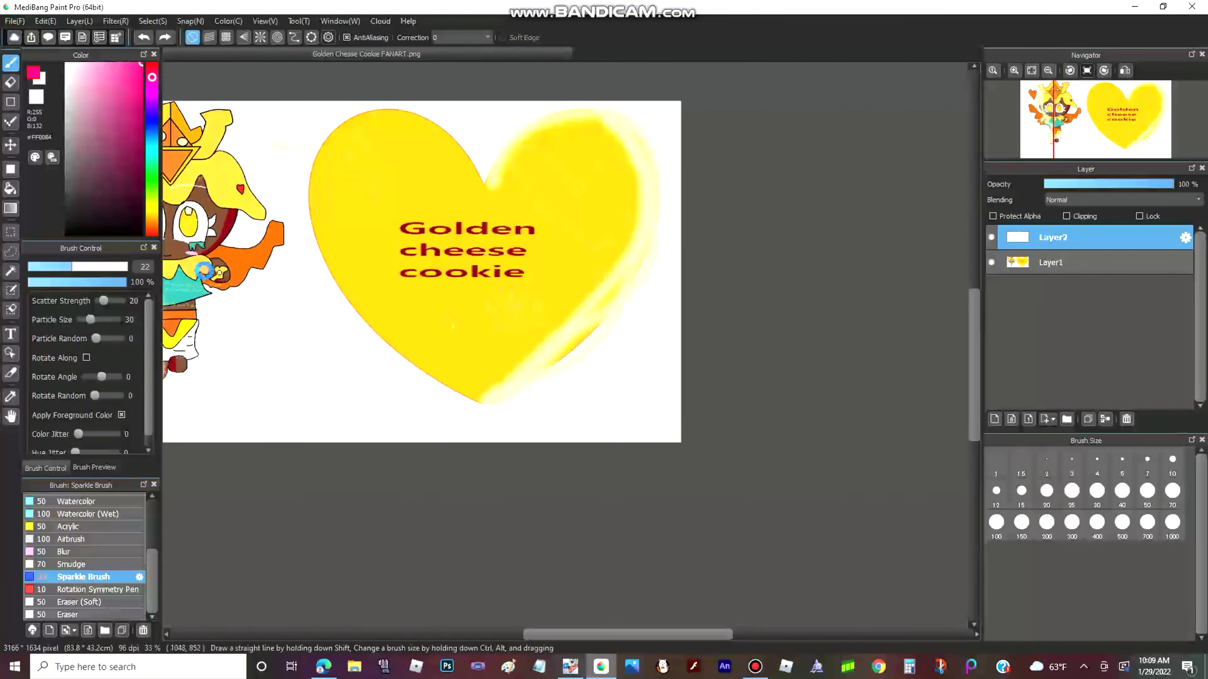
{"action": "scroll", "coordinate": [167, 209], "scroll_direction": "up", "scroll_amount": 3}
{"action": "left_click", "coordinate": [150, 208]}
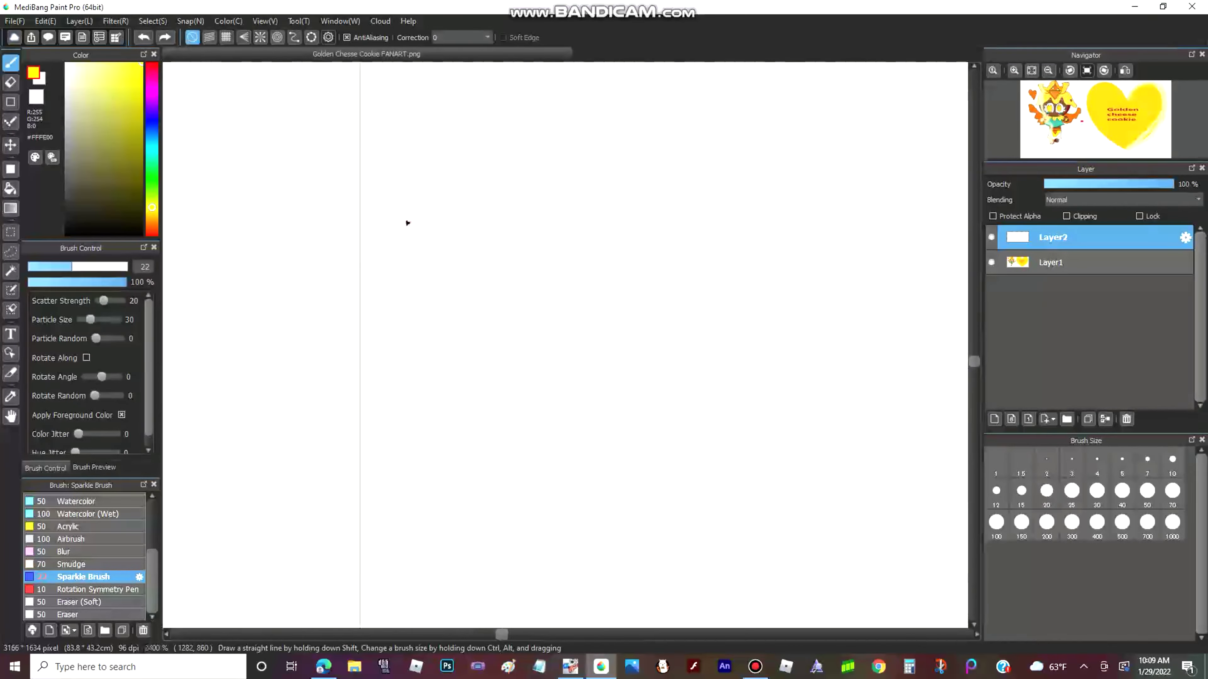
{"action": "left_click", "coordinate": [213, 349]}
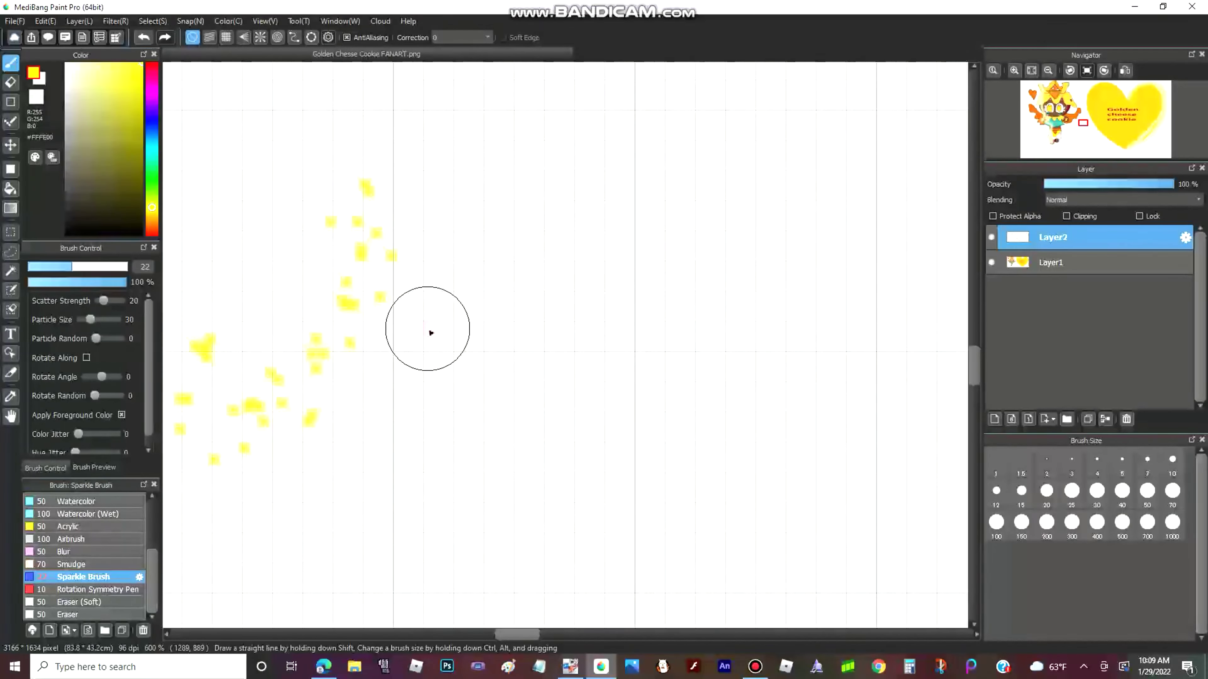
{"action": "left_click_drag", "start_coordinate": [243, 333], "coordinate": [445, 191]}
{"action": "scroll", "coordinate": [294, 446], "scroll_direction": "up", "scroll_amount": 1}
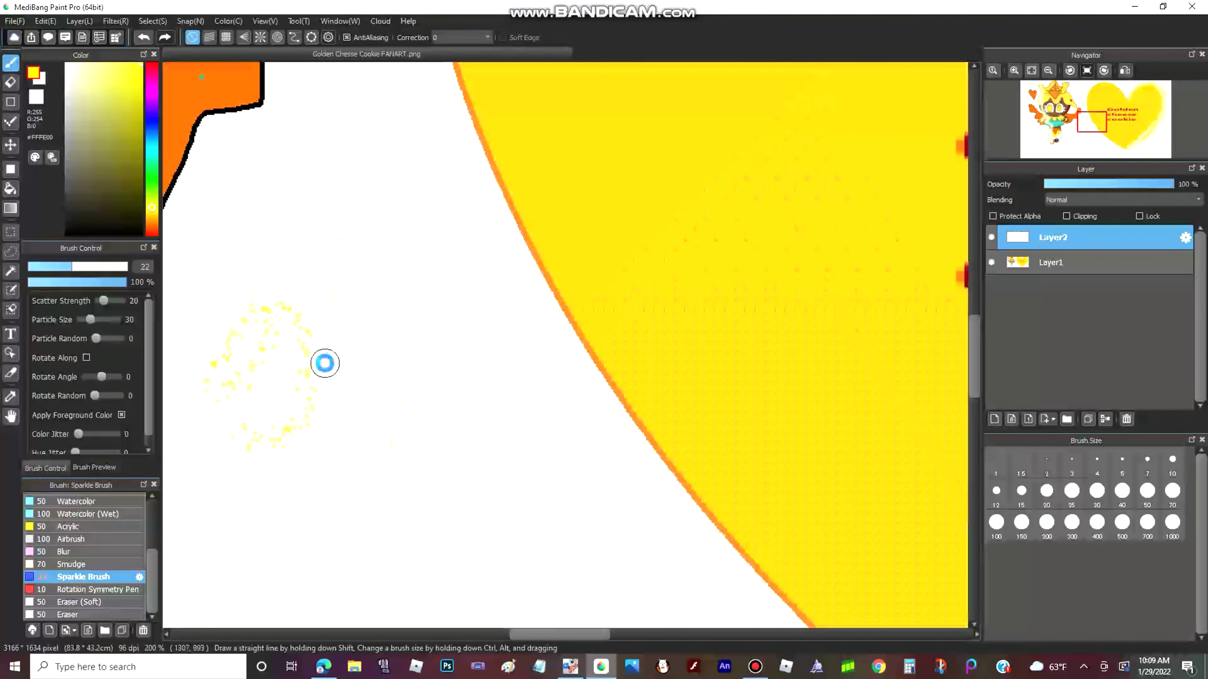
{"action": "left_click_drag", "start_coordinate": [803, 186], "coordinate": [814, 232]}
{"action": "scroll", "coordinate": [371, 200], "scroll_direction": "down", "scroll_amount": 8}
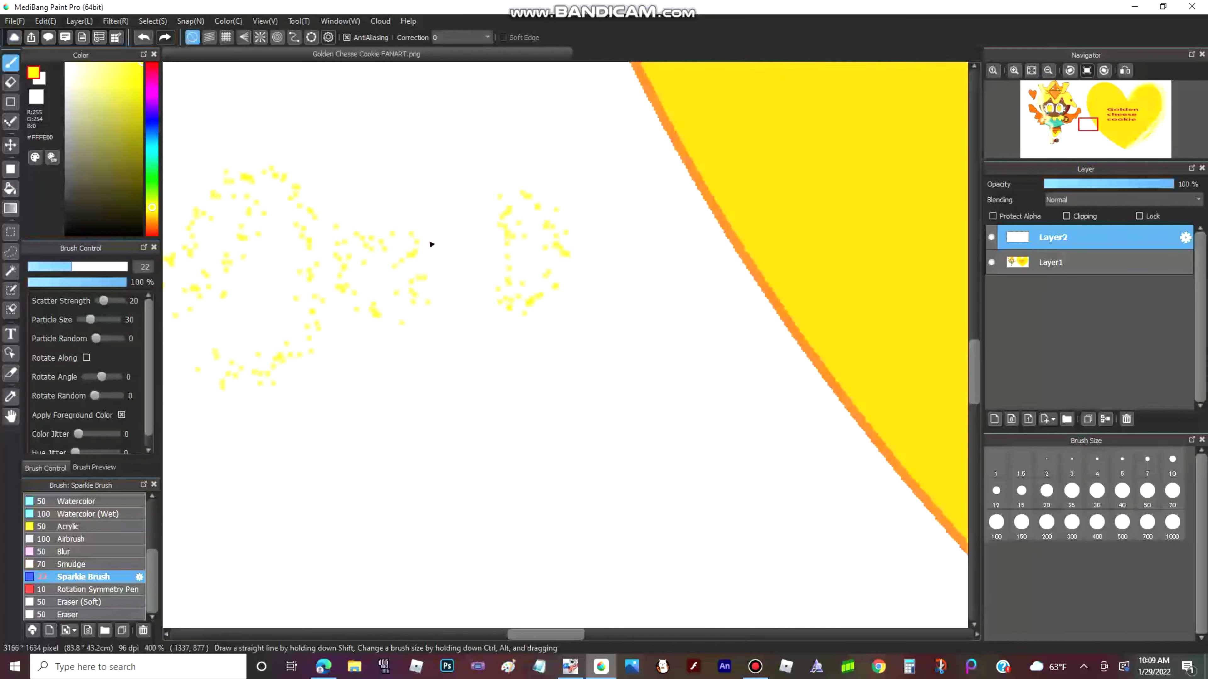
Handwrite "1/29" in bright yellow with the G Pen in the white area below the sparkle shapes
{"action": "scroll", "coordinate": [400, 439], "scroll_direction": "up", "scroll_amount": 5}
{"action": "scroll", "coordinate": [79, 509], "scroll_direction": "up", "scroll_amount": 2}
{"action": "scroll", "coordinate": [83, 516], "scroll_direction": "up", "scroll_amount": 2}
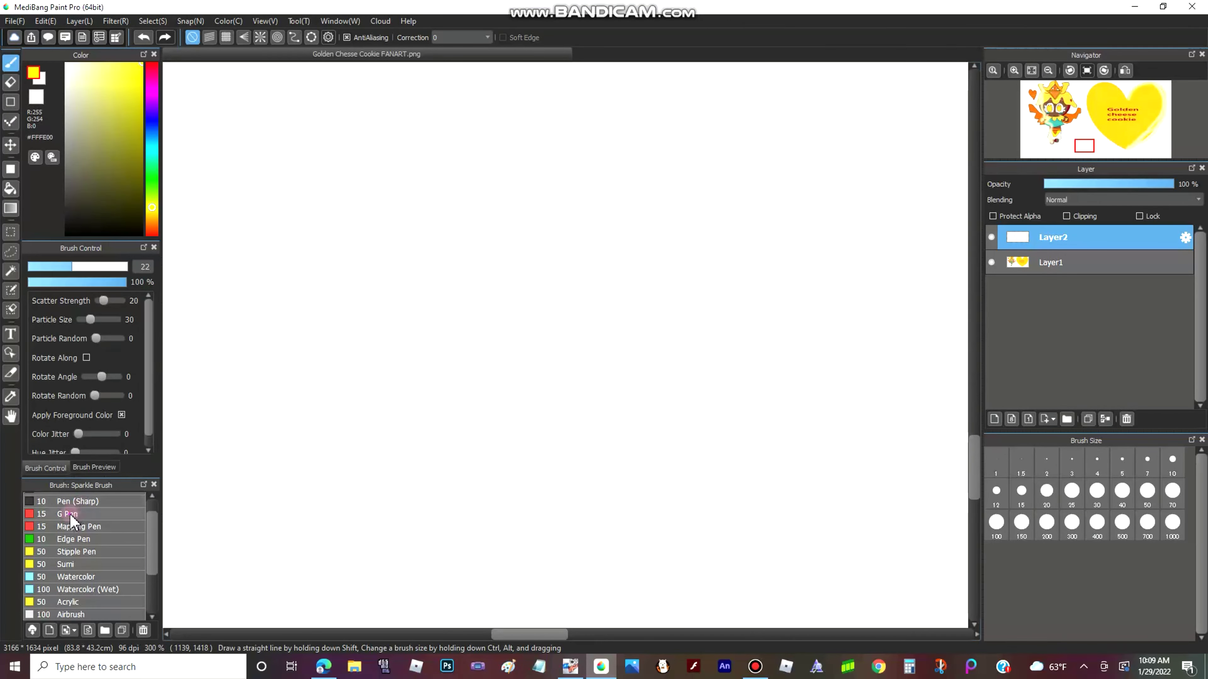
{"action": "left_click", "coordinate": [84, 514]}
{"action": "left_click_drag", "start_coordinate": [273, 202], "coordinate": [248, 581]}
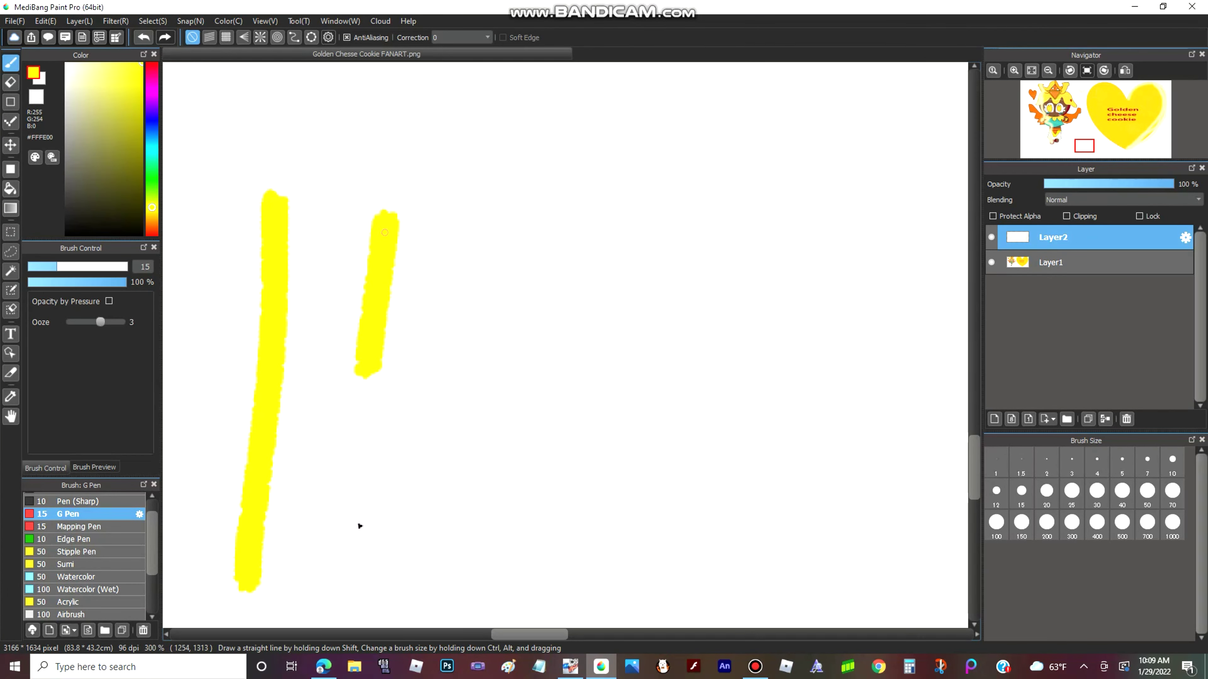
{"action": "mouse_move", "coordinate": [520, 247]}
{"action": "left_mouse_down"}
{"action": "mouse_move", "coordinate": [477, 465]}
{"action": "mouse_move", "coordinate": [596, 507]}
{"action": "left_mouse_up"}
{"action": "mouse_move", "coordinate": [771, 307]}
{"action": "left_mouse_down"}
{"action": "mouse_move", "coordinate": [723, 396]}
{"action": "mouse_move", "coordinate": [768, 581]}
{"action": "left_mouse_up"}
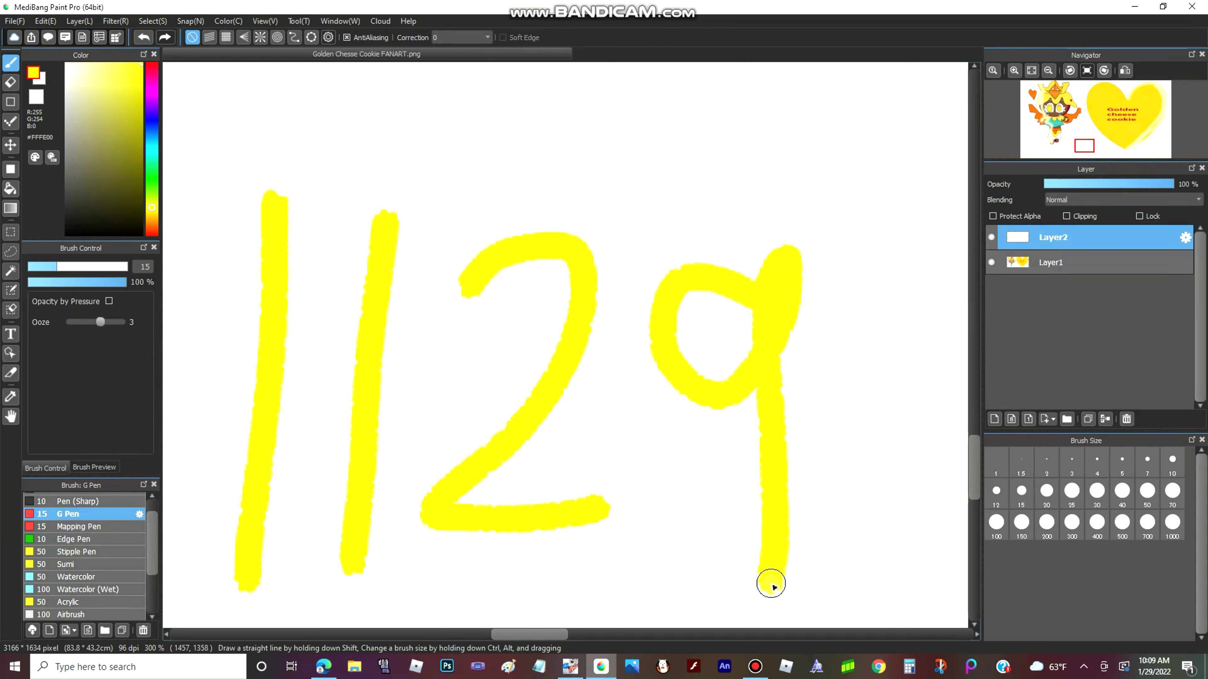
Complete the handwritten date by adding "/22" in the same yellow after "1/29"
{"action": "scroll", "coordinate": [629, 351], "scroll_direction": "down", "scroll_amount": 5}
{"action": "scroll", "coordinate": [629, 351], "scroll_direction": "up", "scroll_amount": 5}
{"action": "left_click_drag", "start_coordinate": [561, 314], "coordinate": [473, 614]}
{"action": "mouse_move", "coordinate": [619, 378]}
{"action": "left_mouse_down"}
{"action": "mouse_move", "coordinate": [599, 516]}
{"action": "mouse_move", "coordinate": [713, 602]}
{"action": "left_mouse_up"}
{"action": "left_click_drag", "start_coordinate": [719, 379], "coordinate": [948, 592]}
Draw a small burst of short bright yellow strokes inside the sparkle star in the heart's left lobe
{"action": "scroll", "coordinate": [490, 418], "scroll_direction": "down", "scroll_amount": 8}
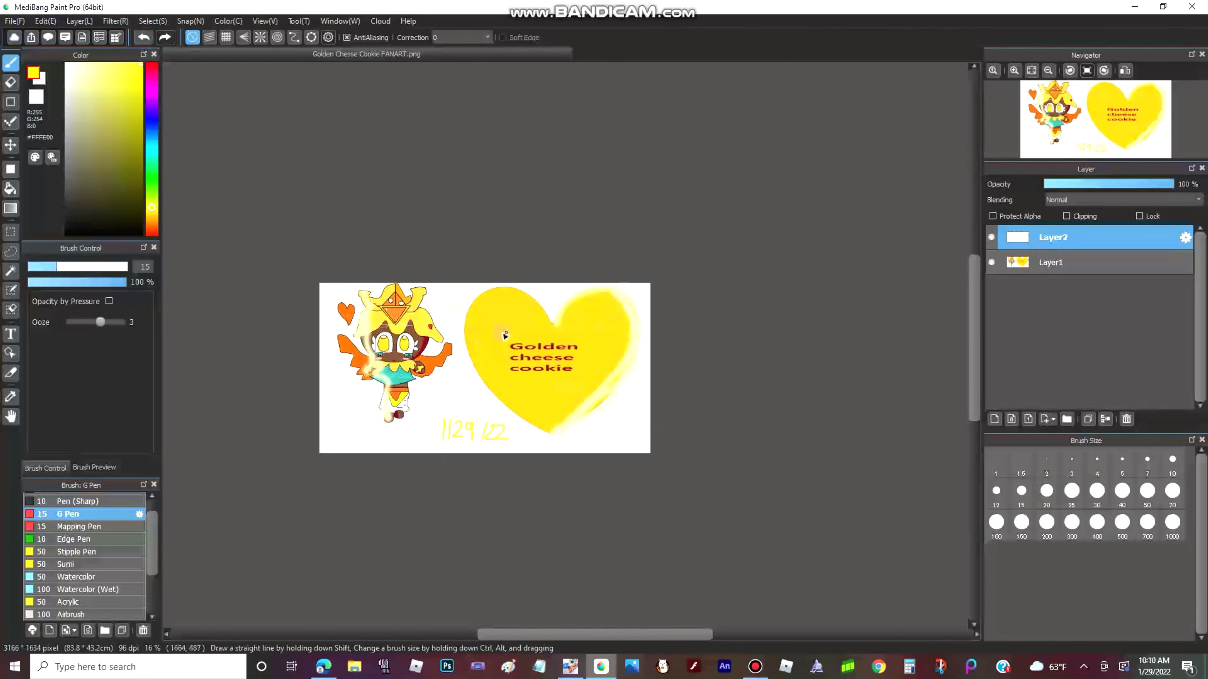
{"action": "scroll", "coordinate": [505, 336], "scroll_direction": "up", "scroll_amount": 9}
{"action": "left_click_drag", "start_coordinate": [395, 187], "coordinate": [386, 268]}
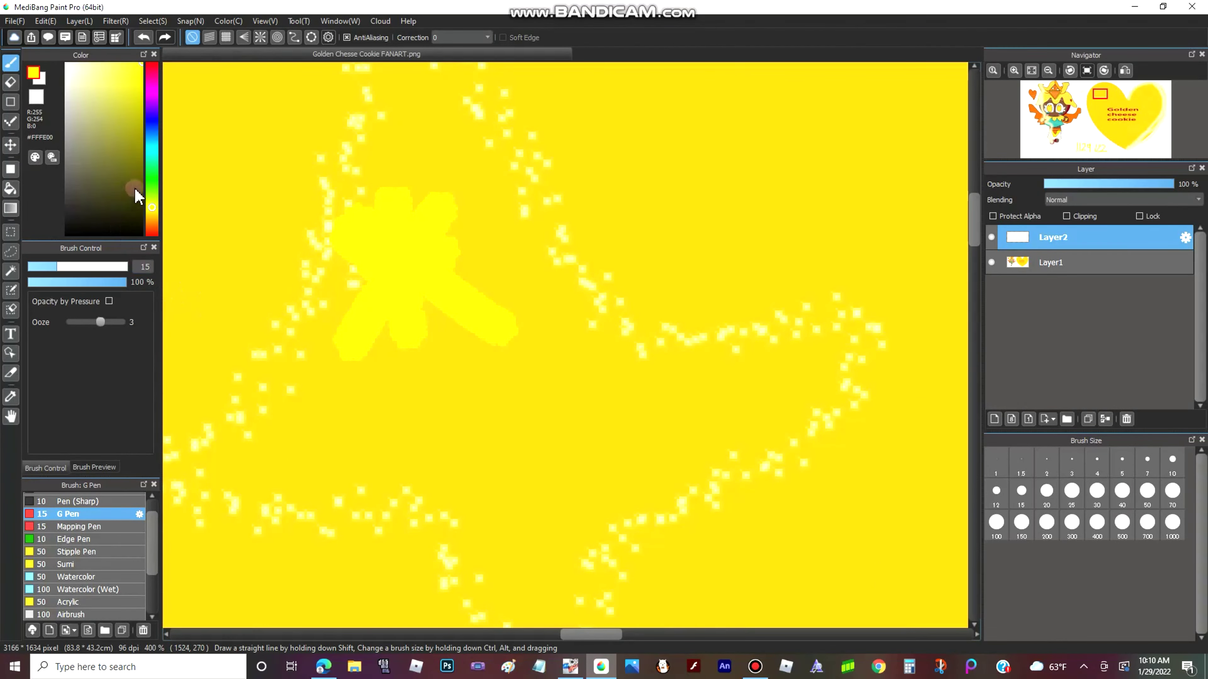
Set the brush color to turquoise #00FFB4 for drawing in the blank area above, between the crown and the heart
{"action": "left_click", "coordinate": [155, 159]}
{"action": "scroll", "coordinate": [494, 439], "scroll_direction": "down", "scroll_amount": 9}
{"action": "scroll", "coordinate": [401, 429], "scroll_direction": "up", "scroll_amount": 3}
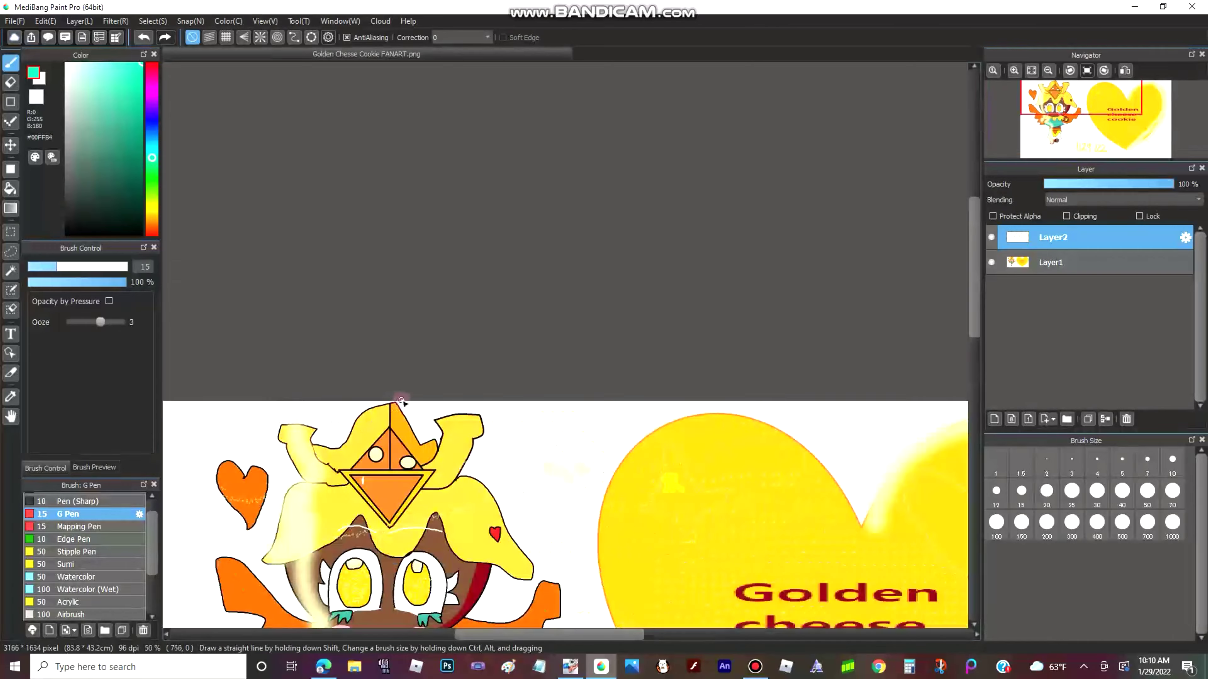
{"action": "scroll", "coordinate": [401, 492], "scroll_direction": "up", "scroll_amount": 6}
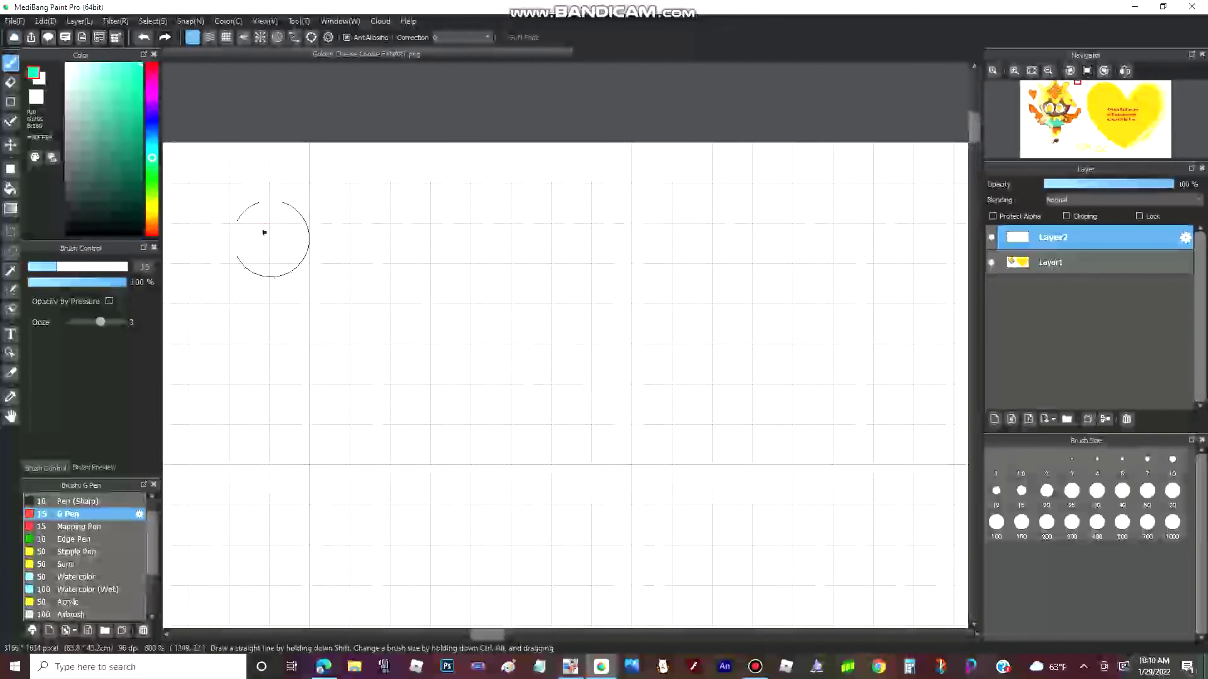